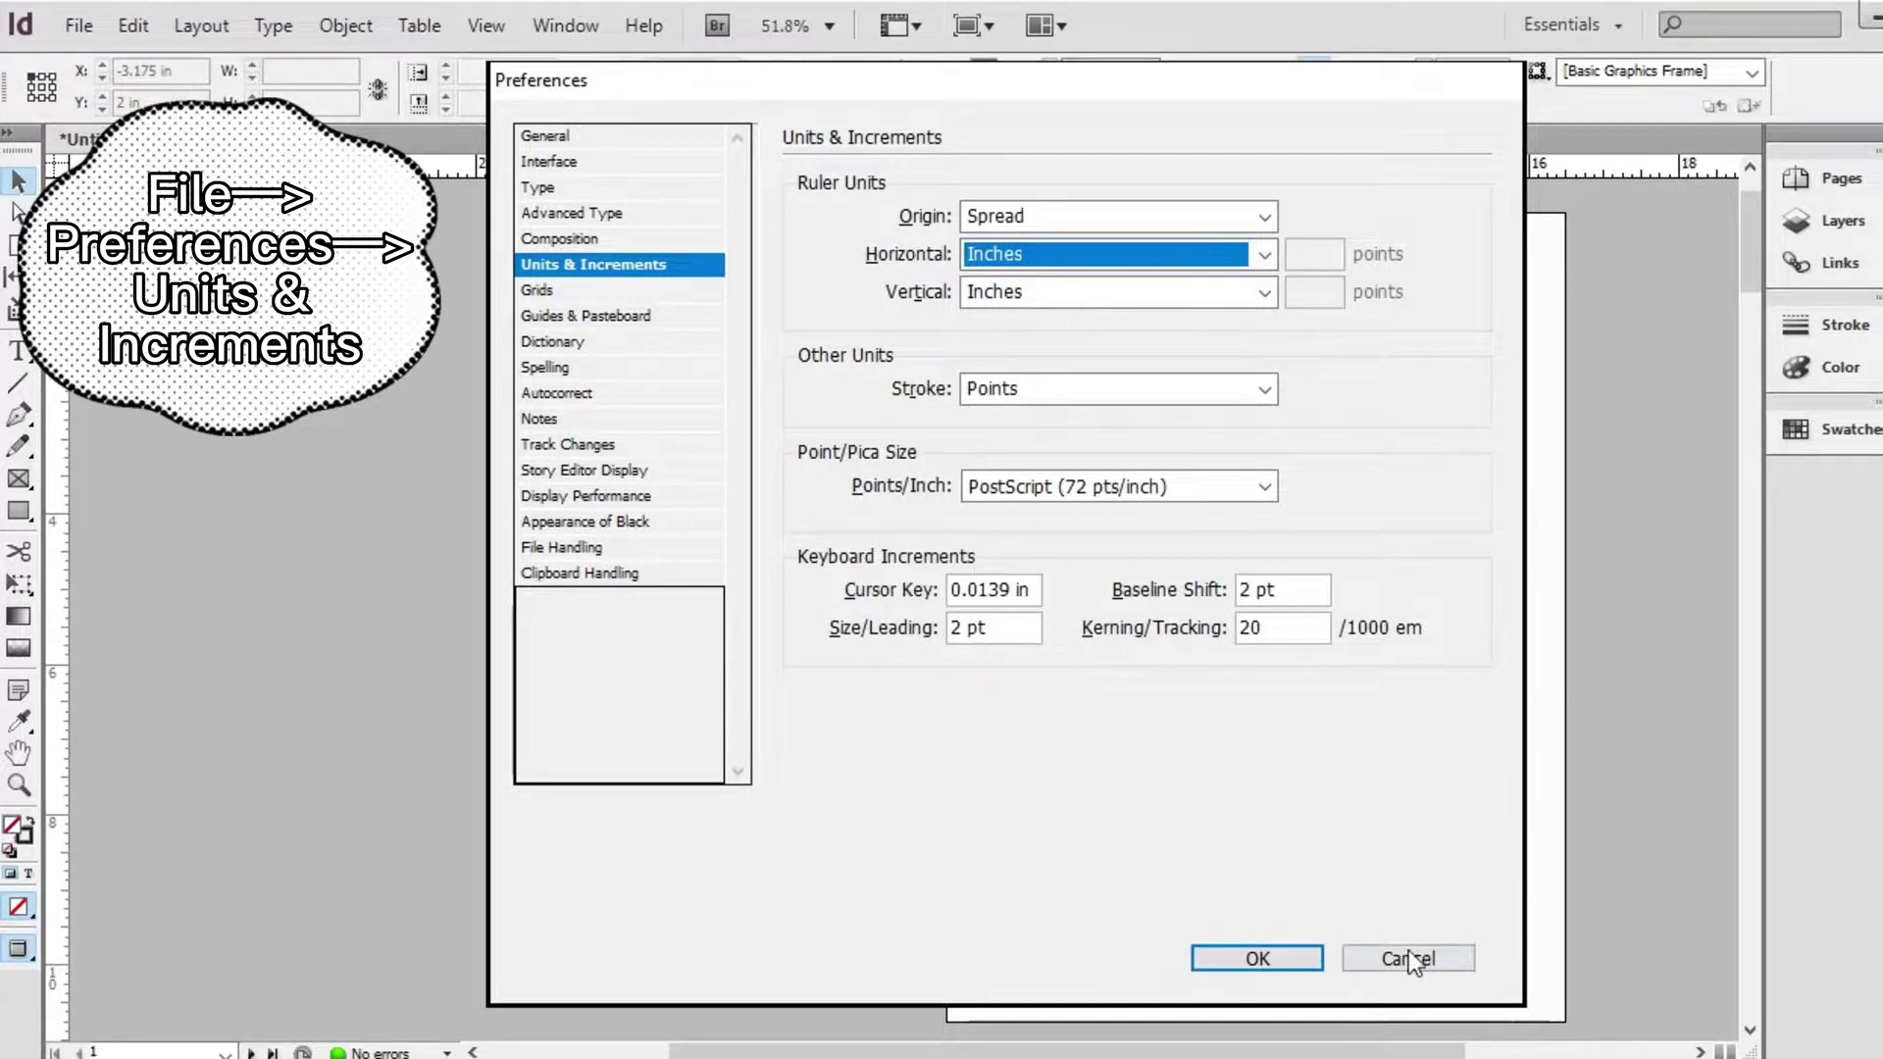
Close the units preferences and start a new InDesign document
{"action": "left_click", "coordinate": [1270, 959]}
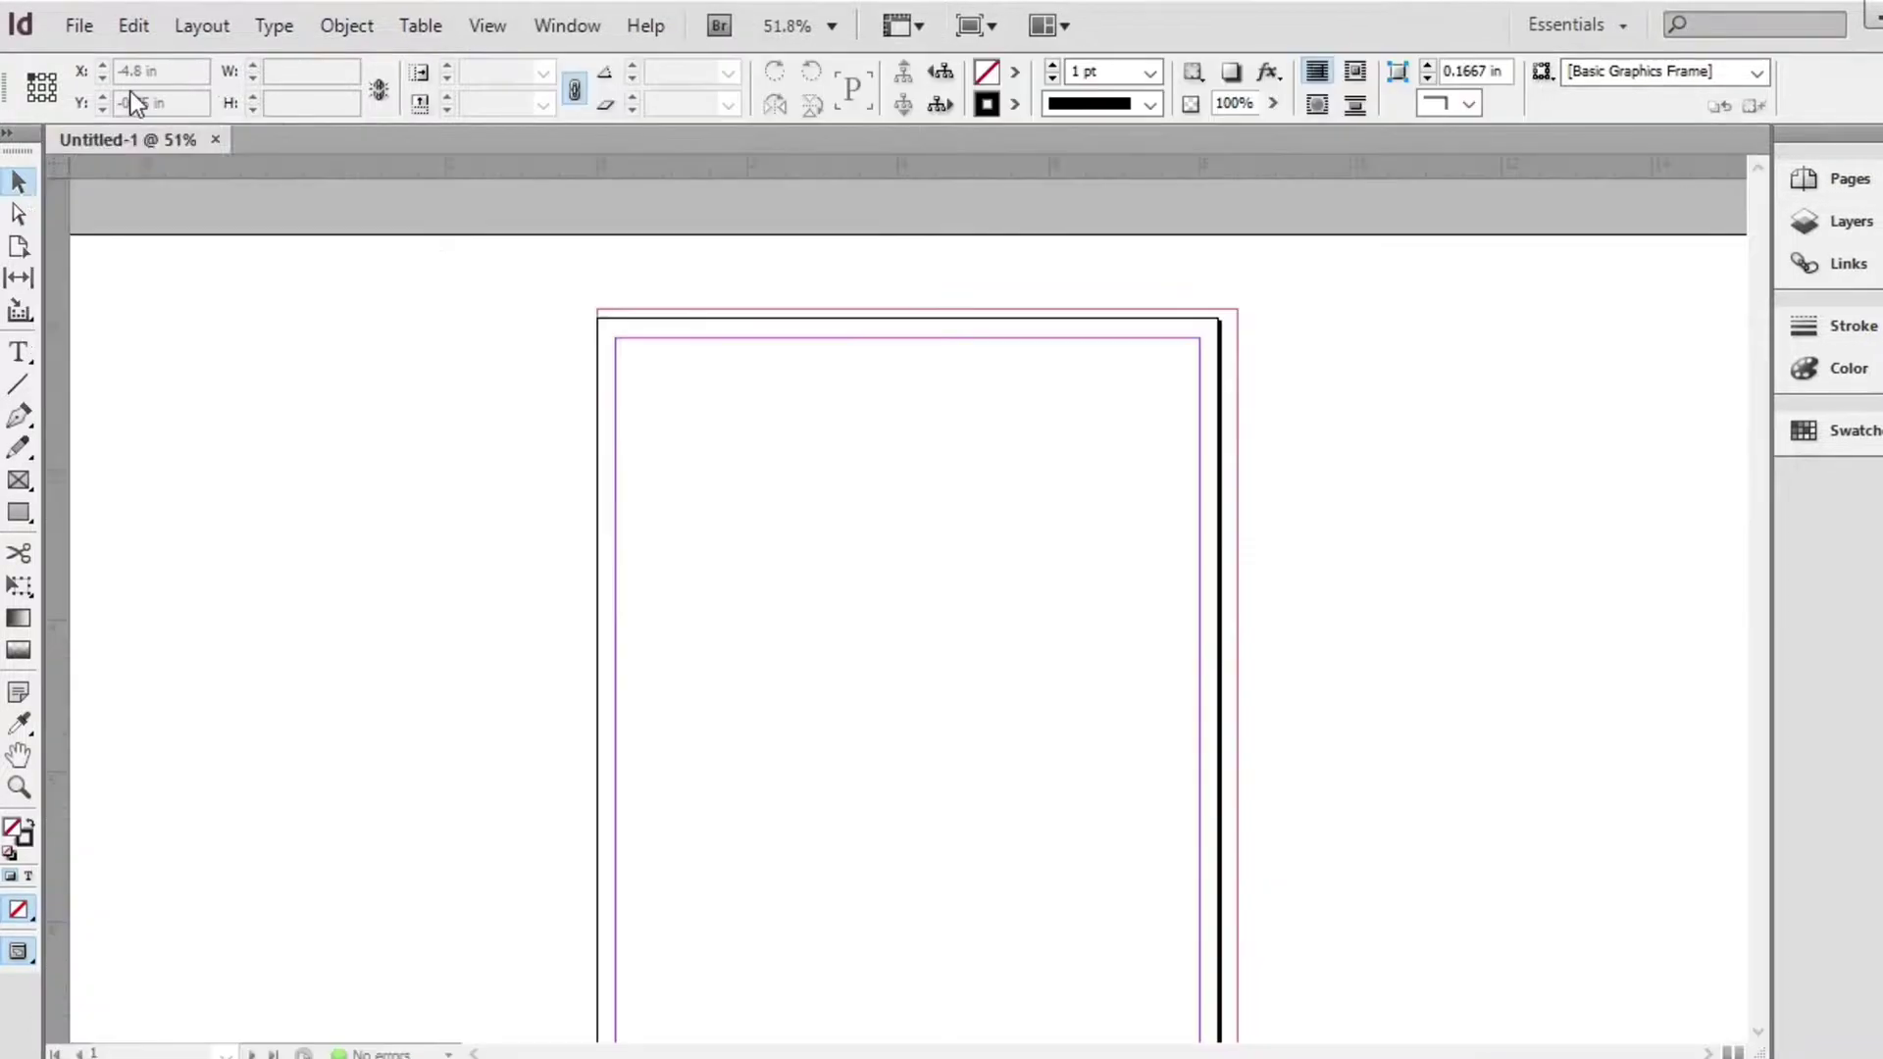
{"action": "left_click", "coordinate": [78, 26]}
{"action": "mouse_move", "coordinate": [117, 60]}
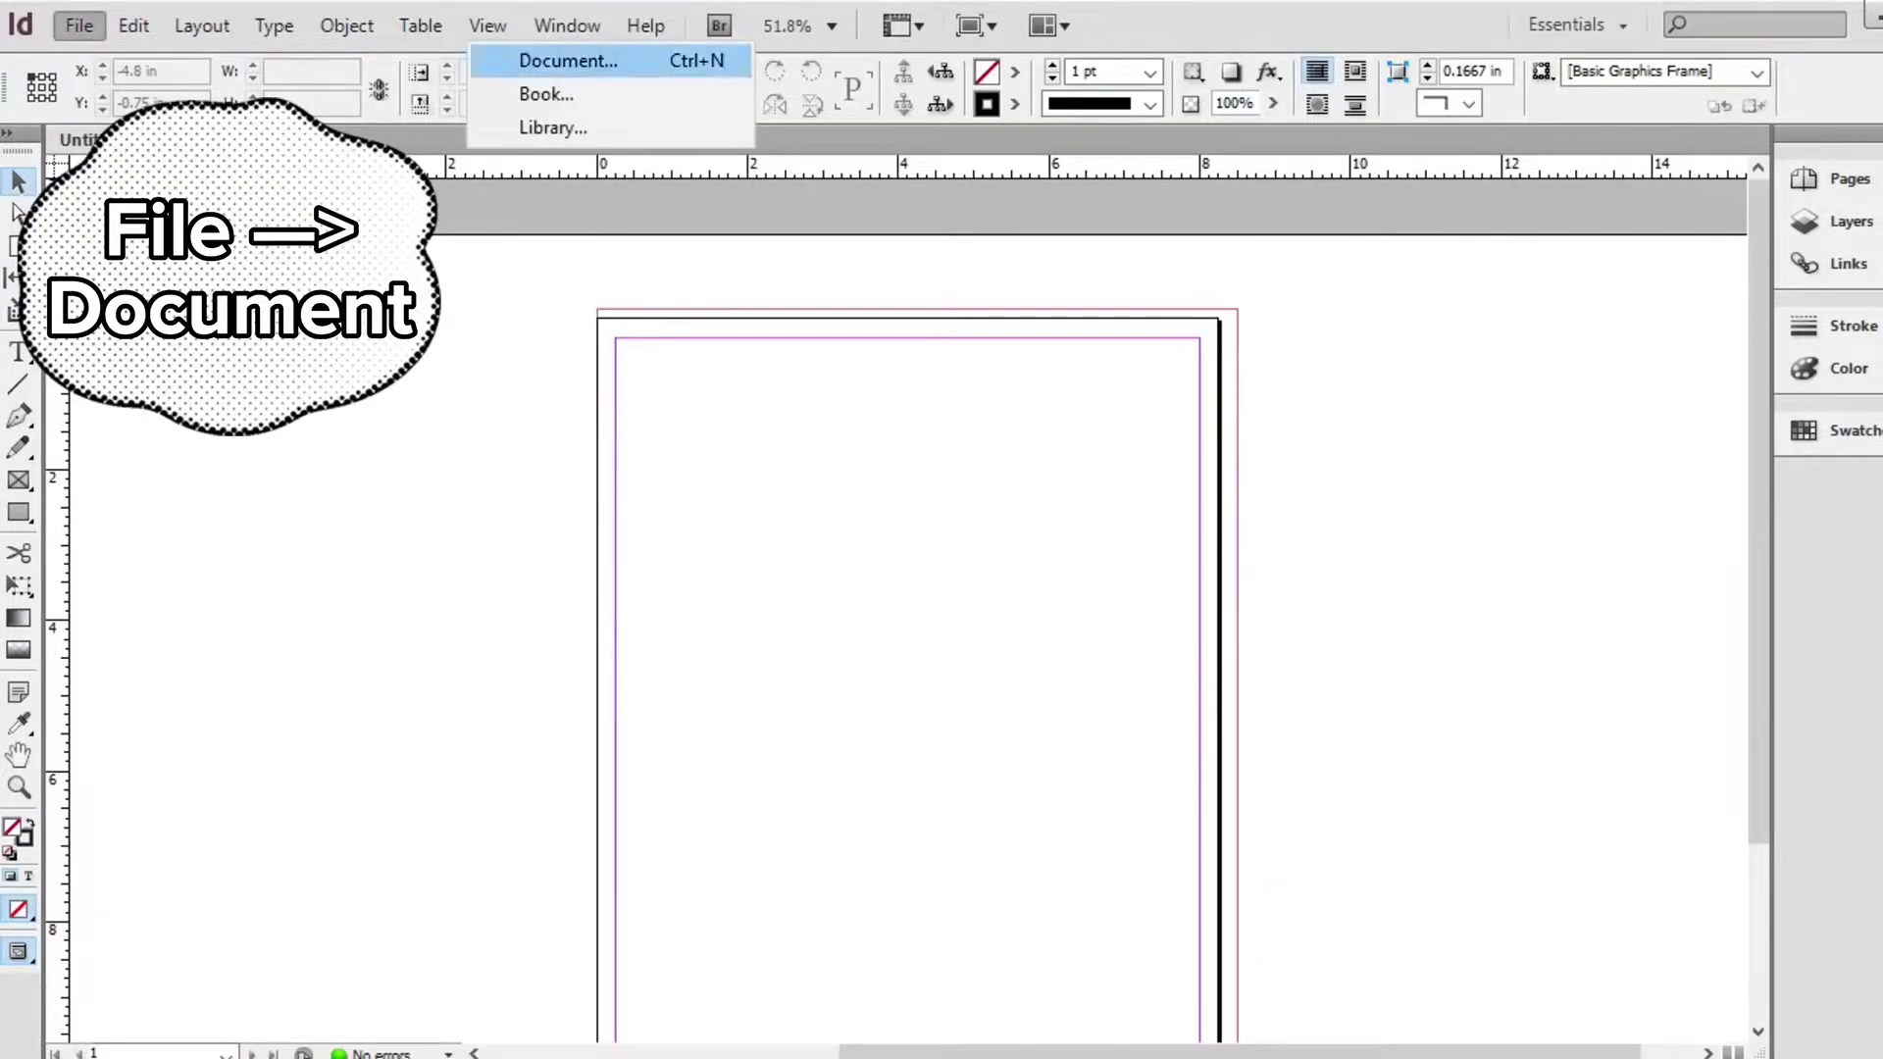
{"action": "left_click", "coordinate": [569, 56]}
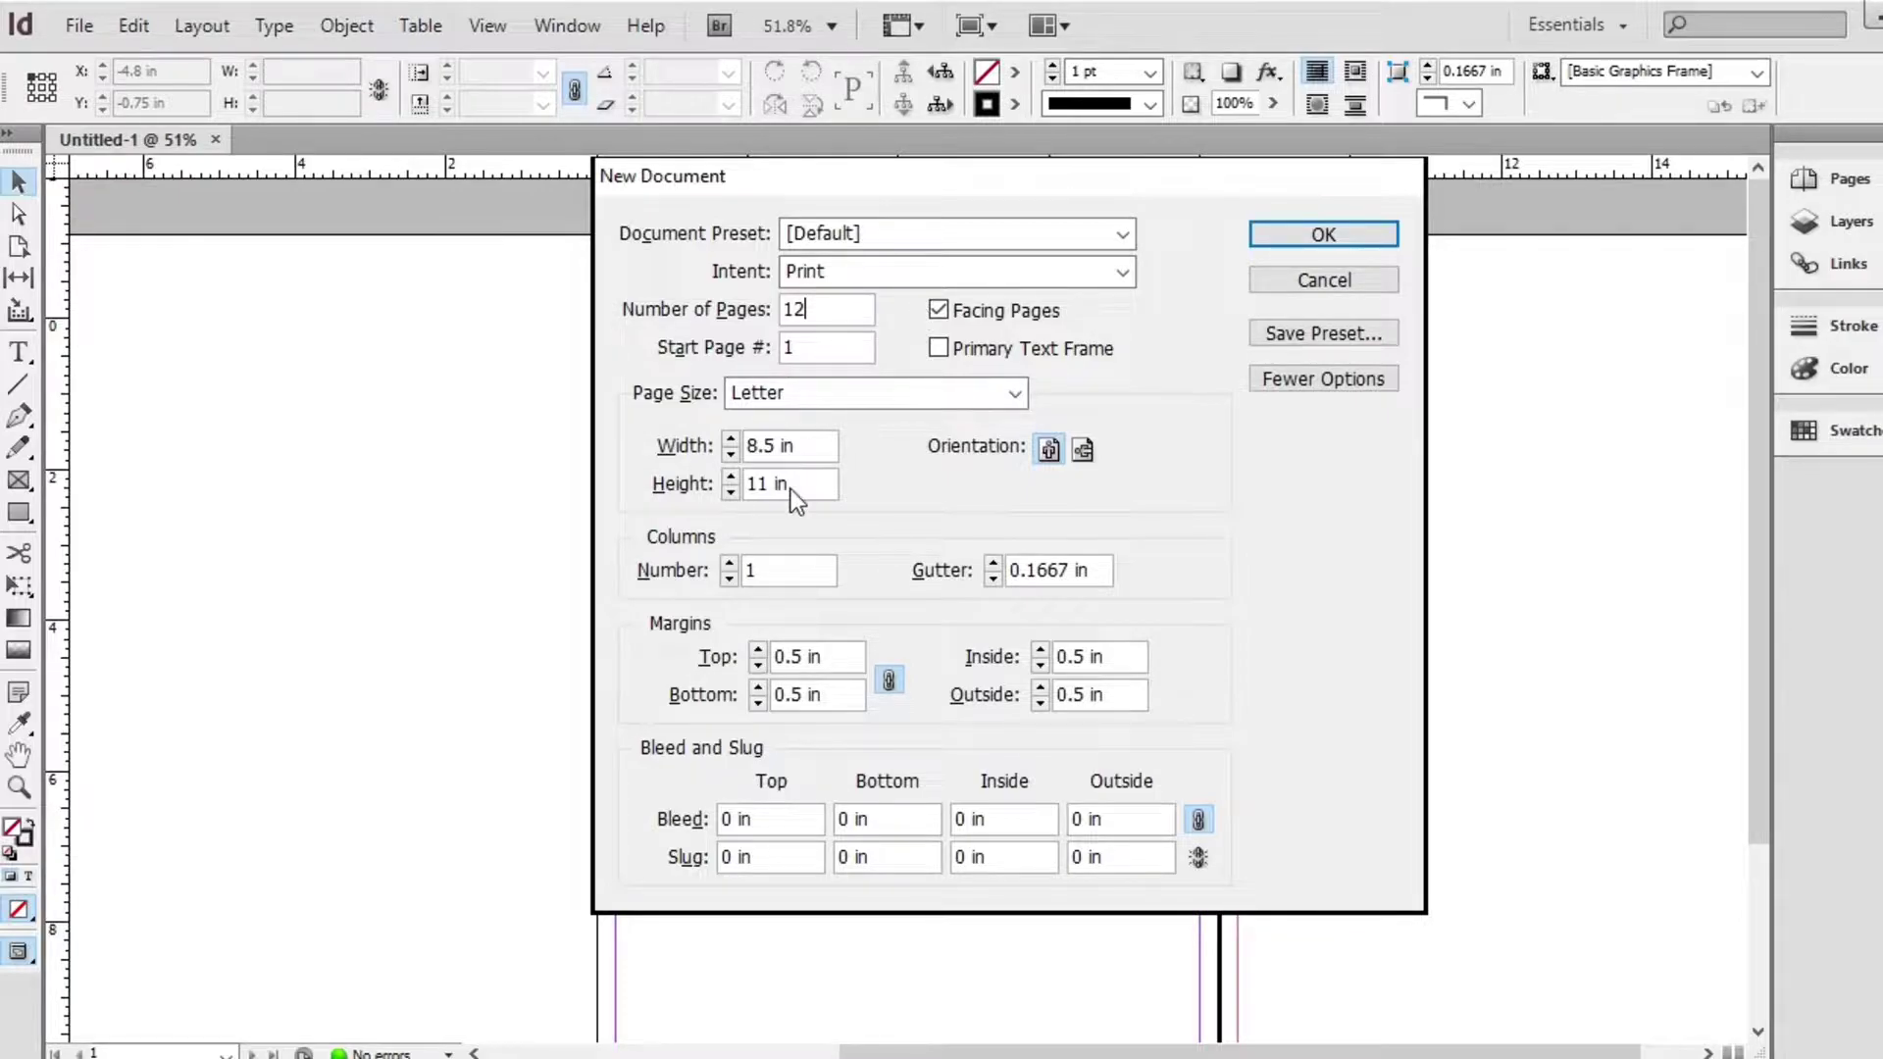
Set the page size to 8.25 in wide by 10.75 in tall
{"action": "left_click", "coordinate": [807, 454]}
{"action": "key", "text": "BackSpace"}
{"action": "key", "text": "BackSpace"}
{"action": "type", "text": "8.75"}
{"action": "key", "text": "BackSpace"}
{"action": "key", "text": "BackSpace"}
{"action": "type", "text": "25"}
{"action": "key", "text": "Tab"}
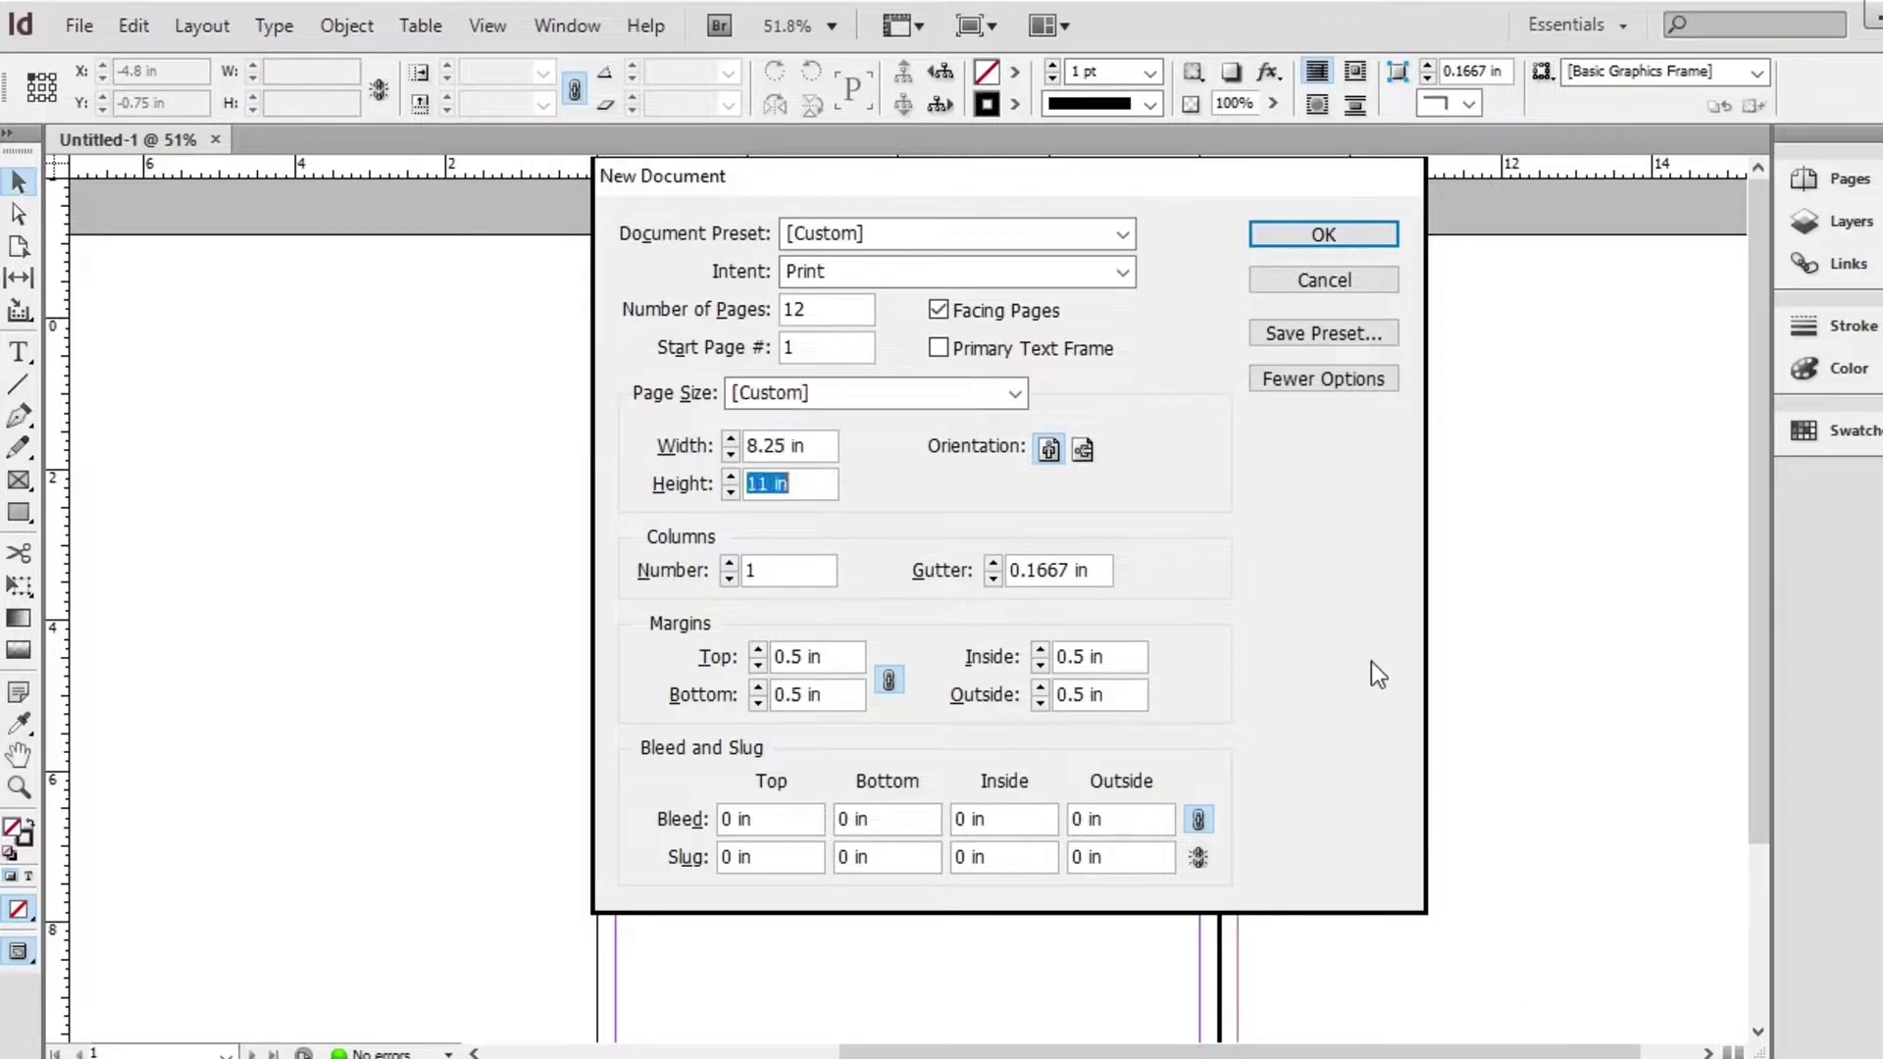
{"action": "type", "text": "10.75"}
Set all linked margins to 0.25 in
{"action": "left_click", "coordinate": [800, 580]}
{"action": "left_click", "coordinate": [833, 661]}
{"action": "type", "text": "0.2"}
{"action": "key", "text": "Tab"}
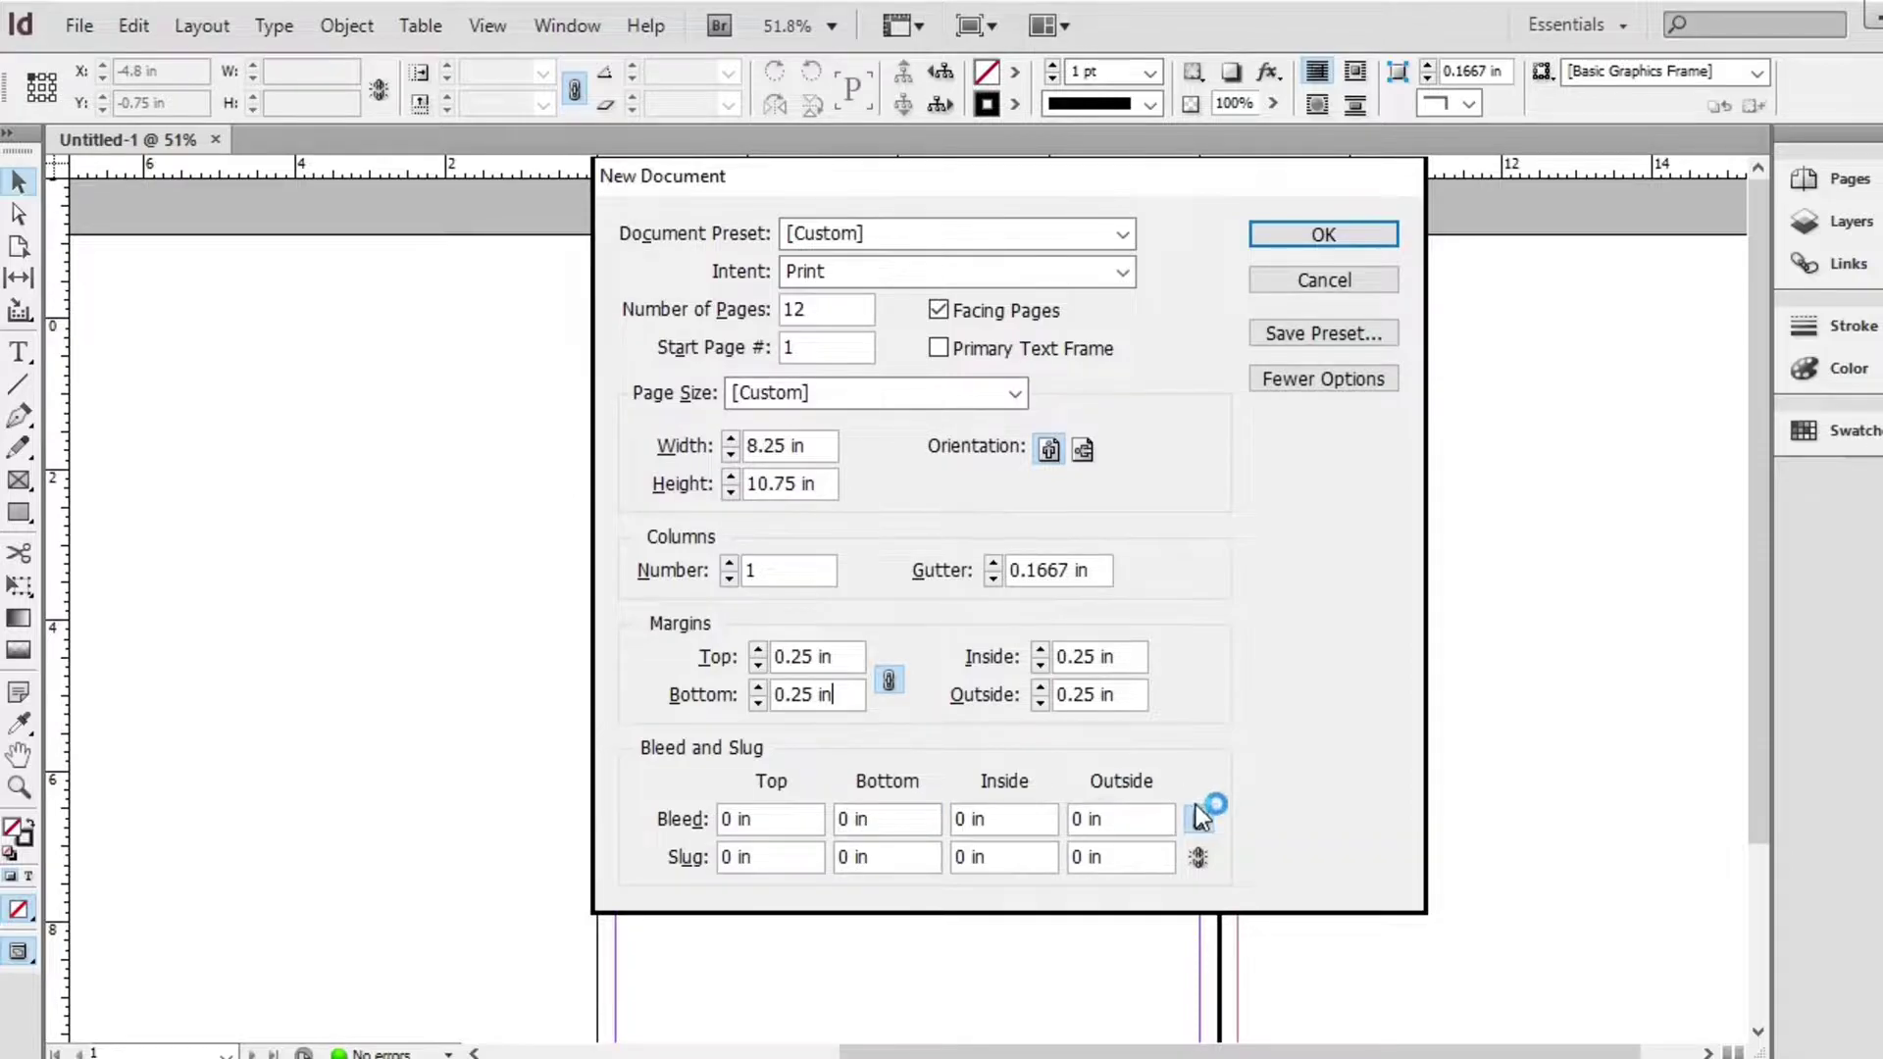
Unlink the bleed and set top and bottom bleed 0.125 in, outside bleed 0.25 in
{"action": "triple_click", "coordinate": [779, 822]}
{"action": "type", "text": "0"}
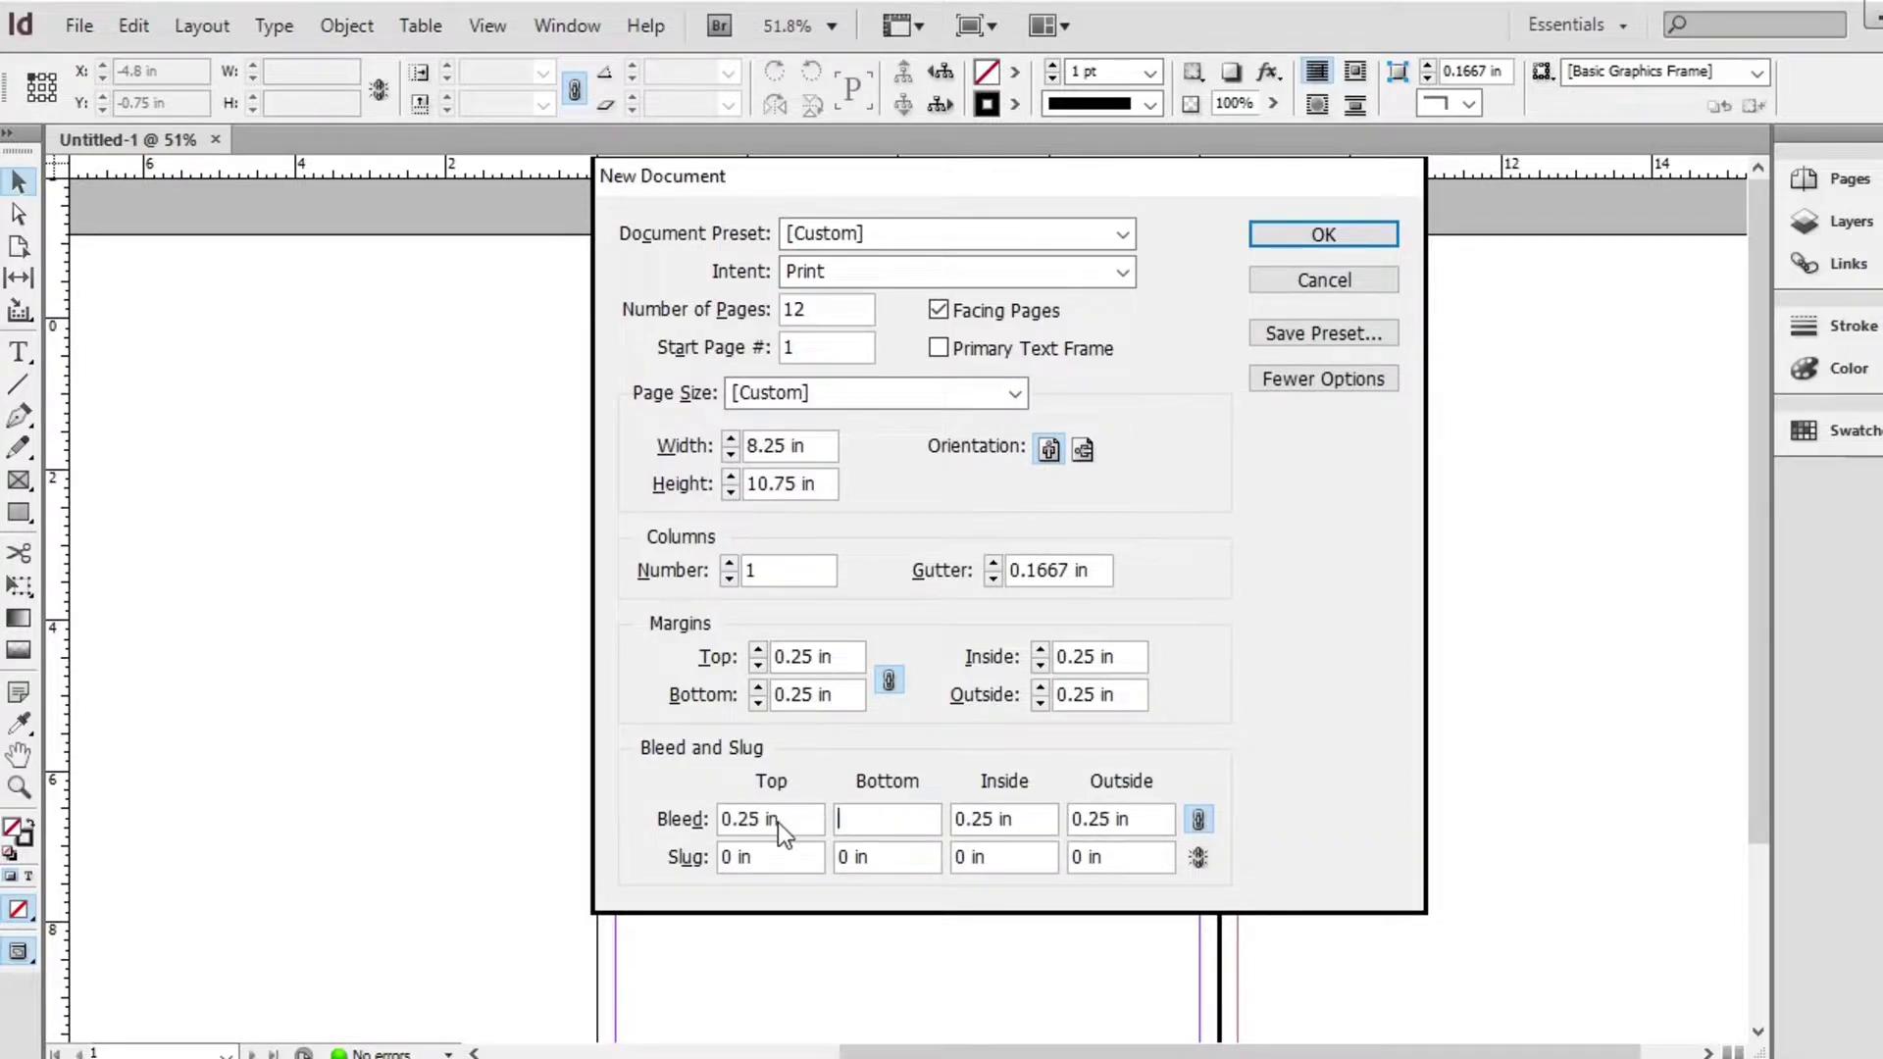
{"action": "left_click", "coordinate": [1201, 820]}
{"action": "triple_click", "coordinate": [787, 810]}
{"action": "key", "text": "BackSpace"}
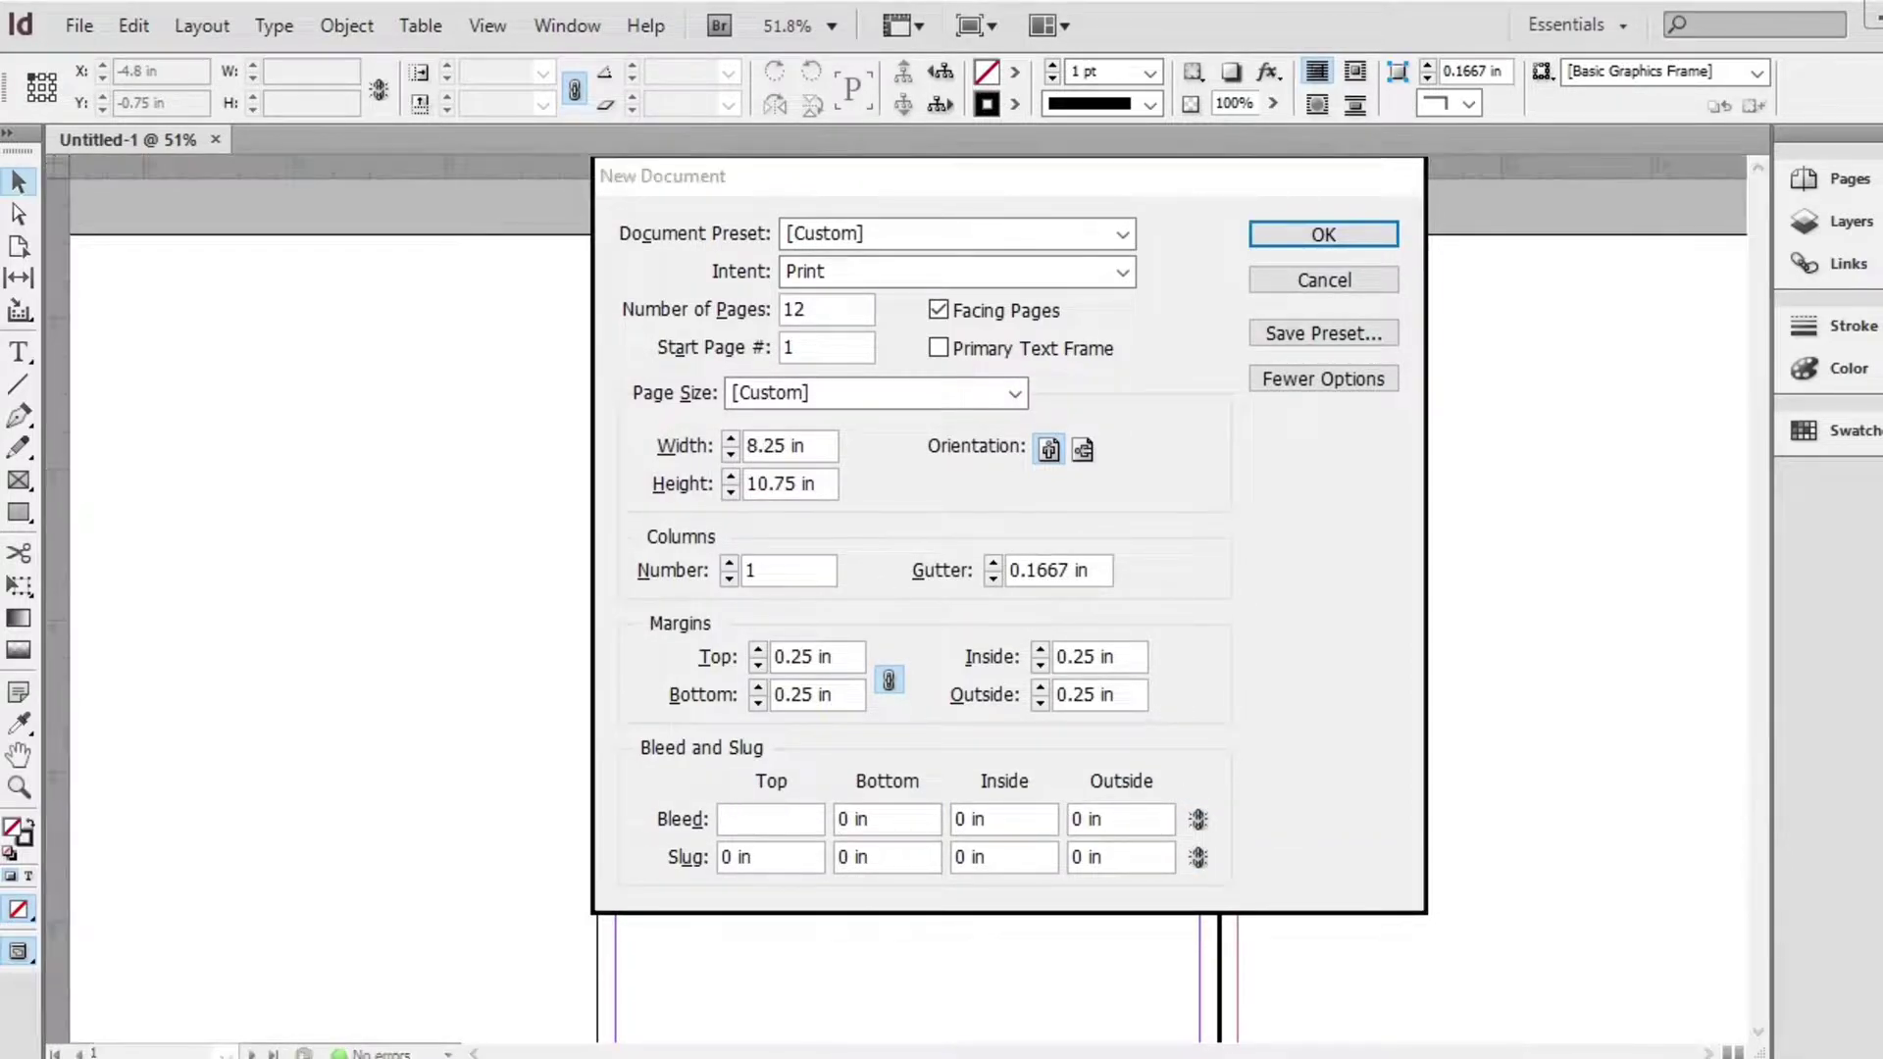
{"action": "left_click", "coordinate": [816, 830]}
{"action": "type", "text": "0.125"}
{"action": "key", "text": "Tab"}
{"action": "type", "text": "0.125"}
{"action": "key", "text": "Tab"}
{"action": "key", "text": "Tab"}
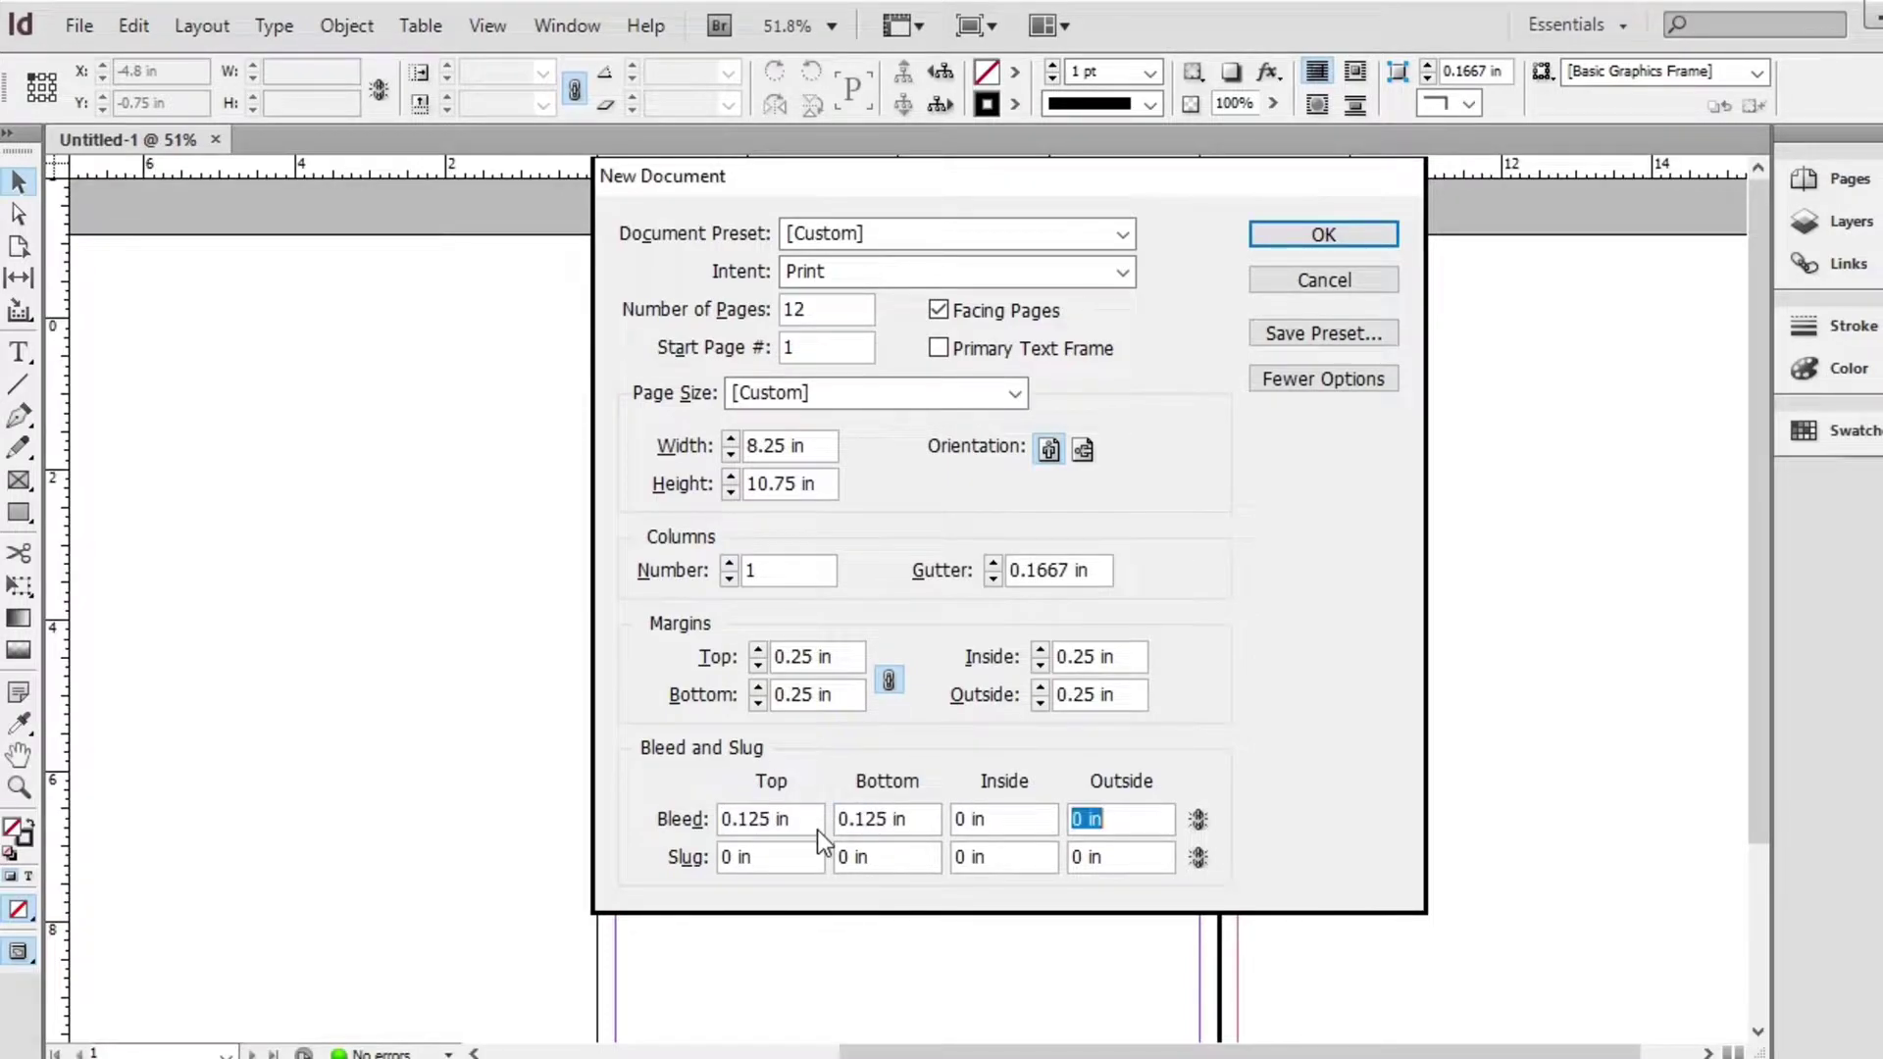
{"action": "type", "text": "0.25"}
Save these document settings as a preset named MiniZine
{"action": "left_click", "coordinate": [1322, 334]}
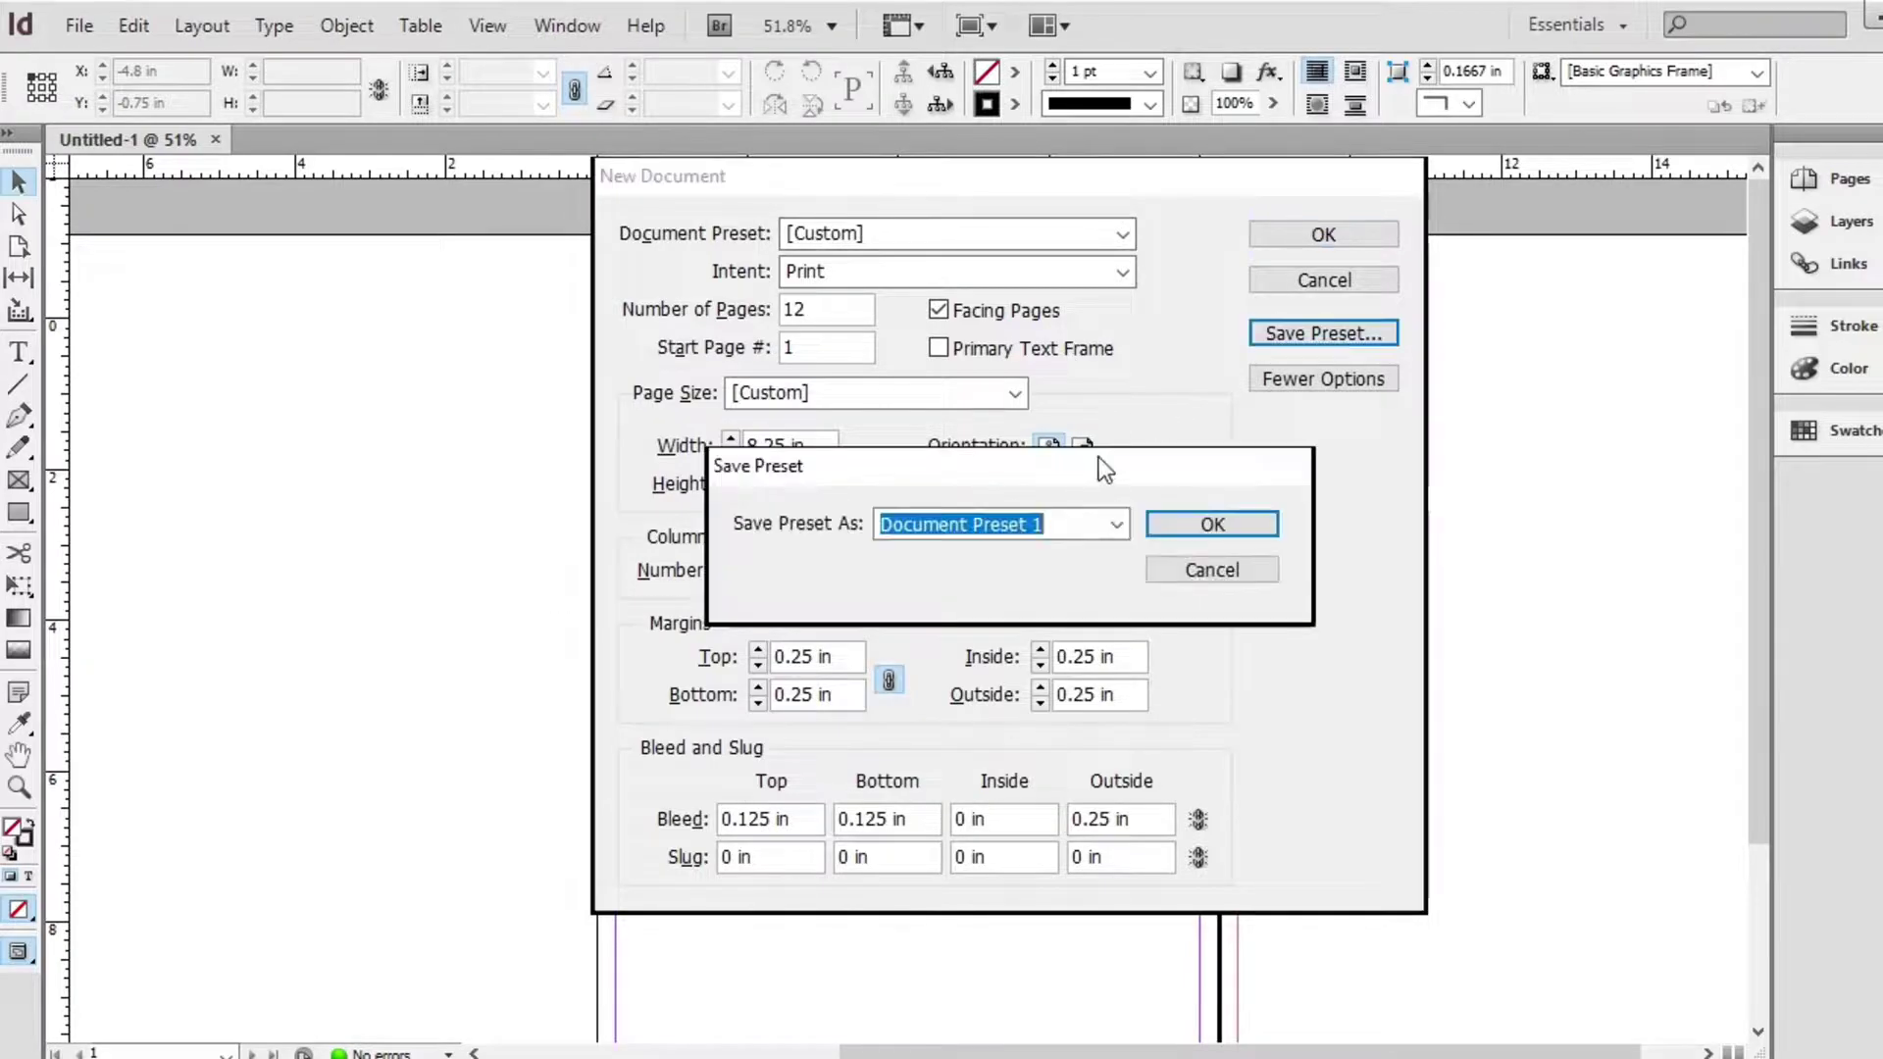
{"action": "left_click", "coordinate": [1085, 523]}
{"action": "triple_click", "coordinate": [1055, 526]}
{"action": "type", "text": "MiniZine"}
{"action": "key", "text": "Return"}
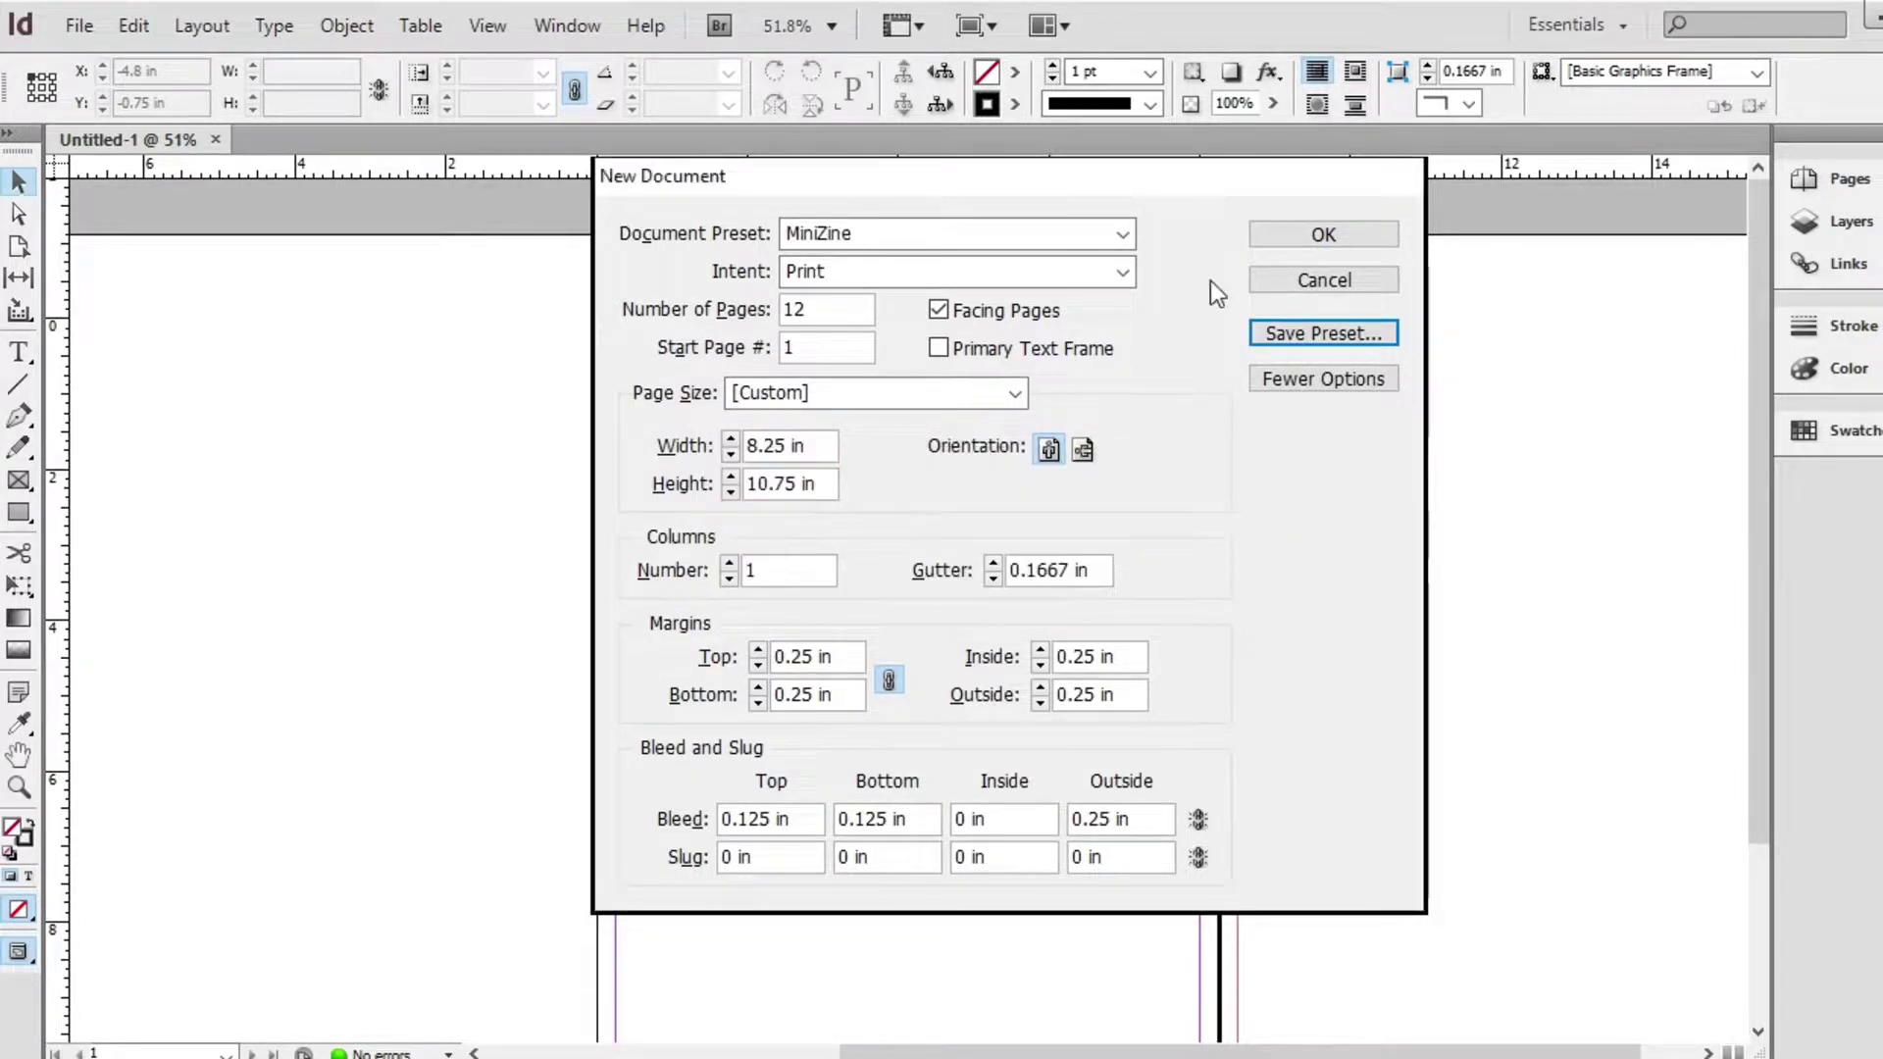
Create Untitled-2 from the MiniZine settings and close the Untitled-1 document
{"action": "left_click", "coordinate": [1323, 234]}
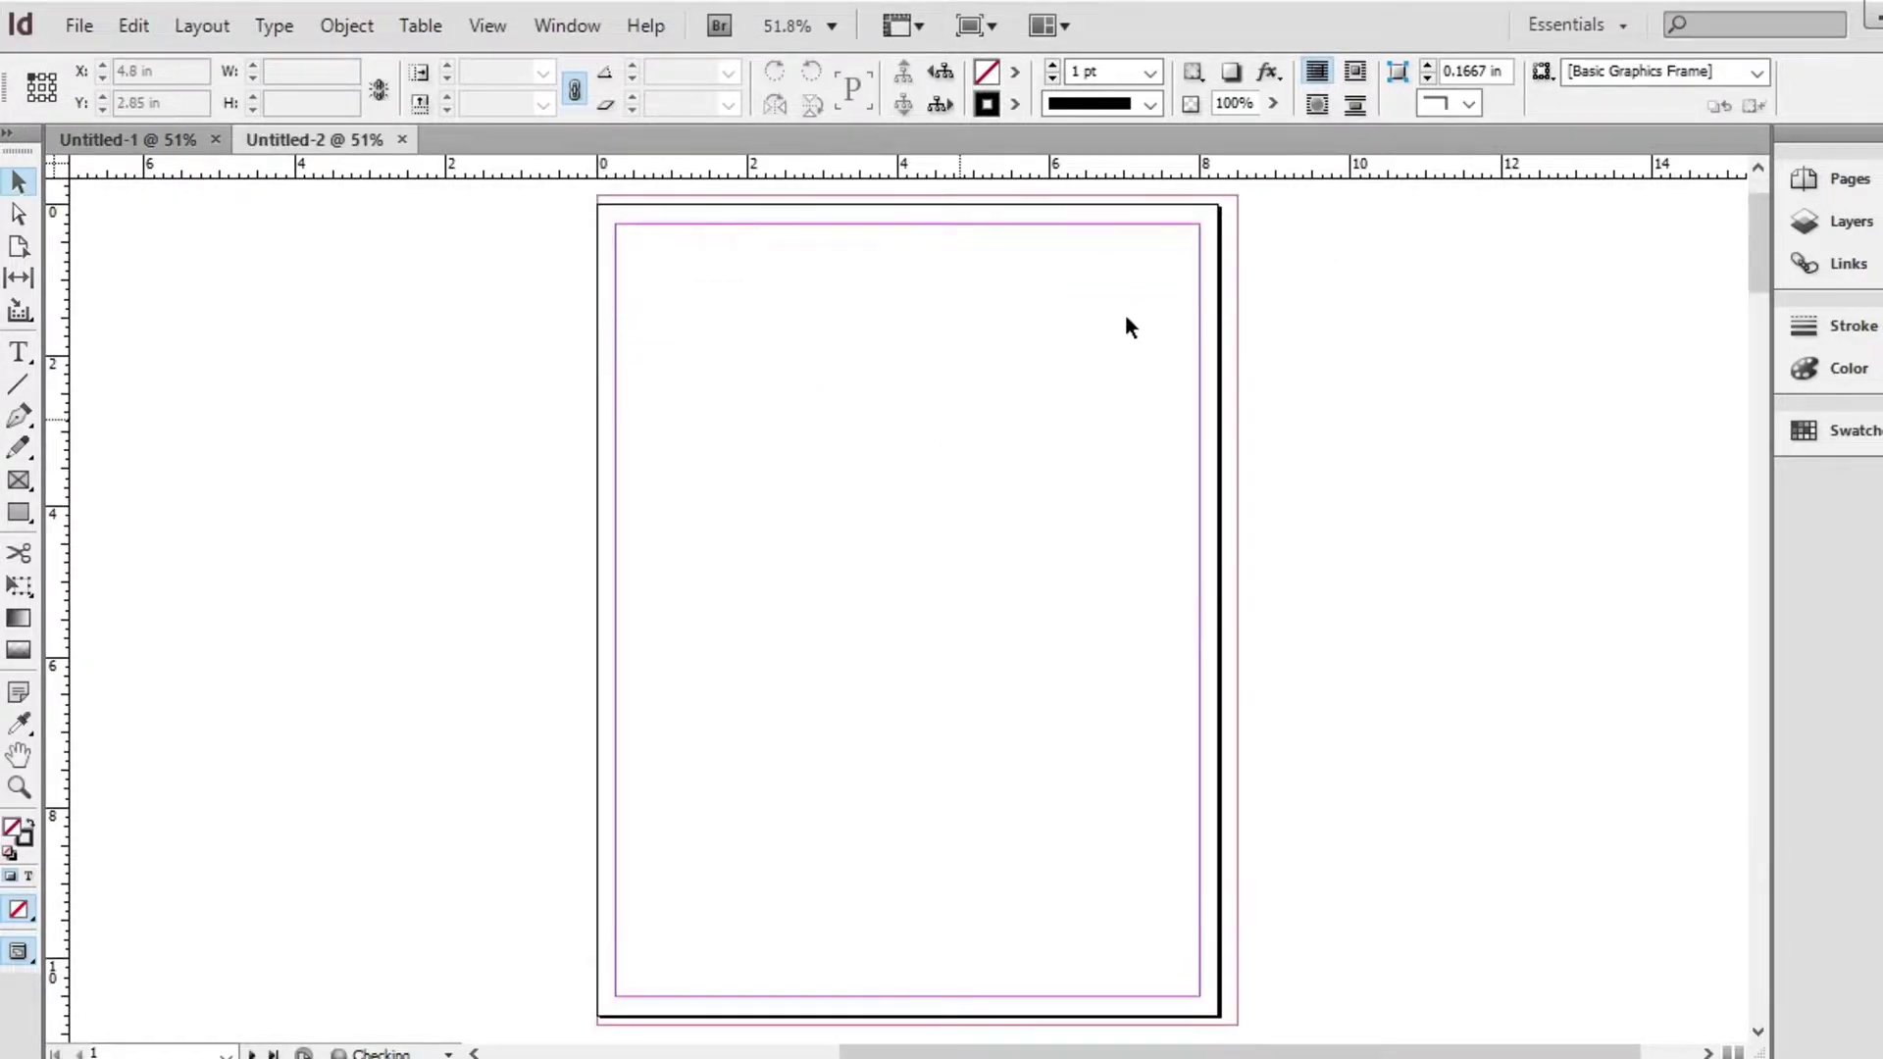
{"action": "left_click", "coordinate": [214, 141]}
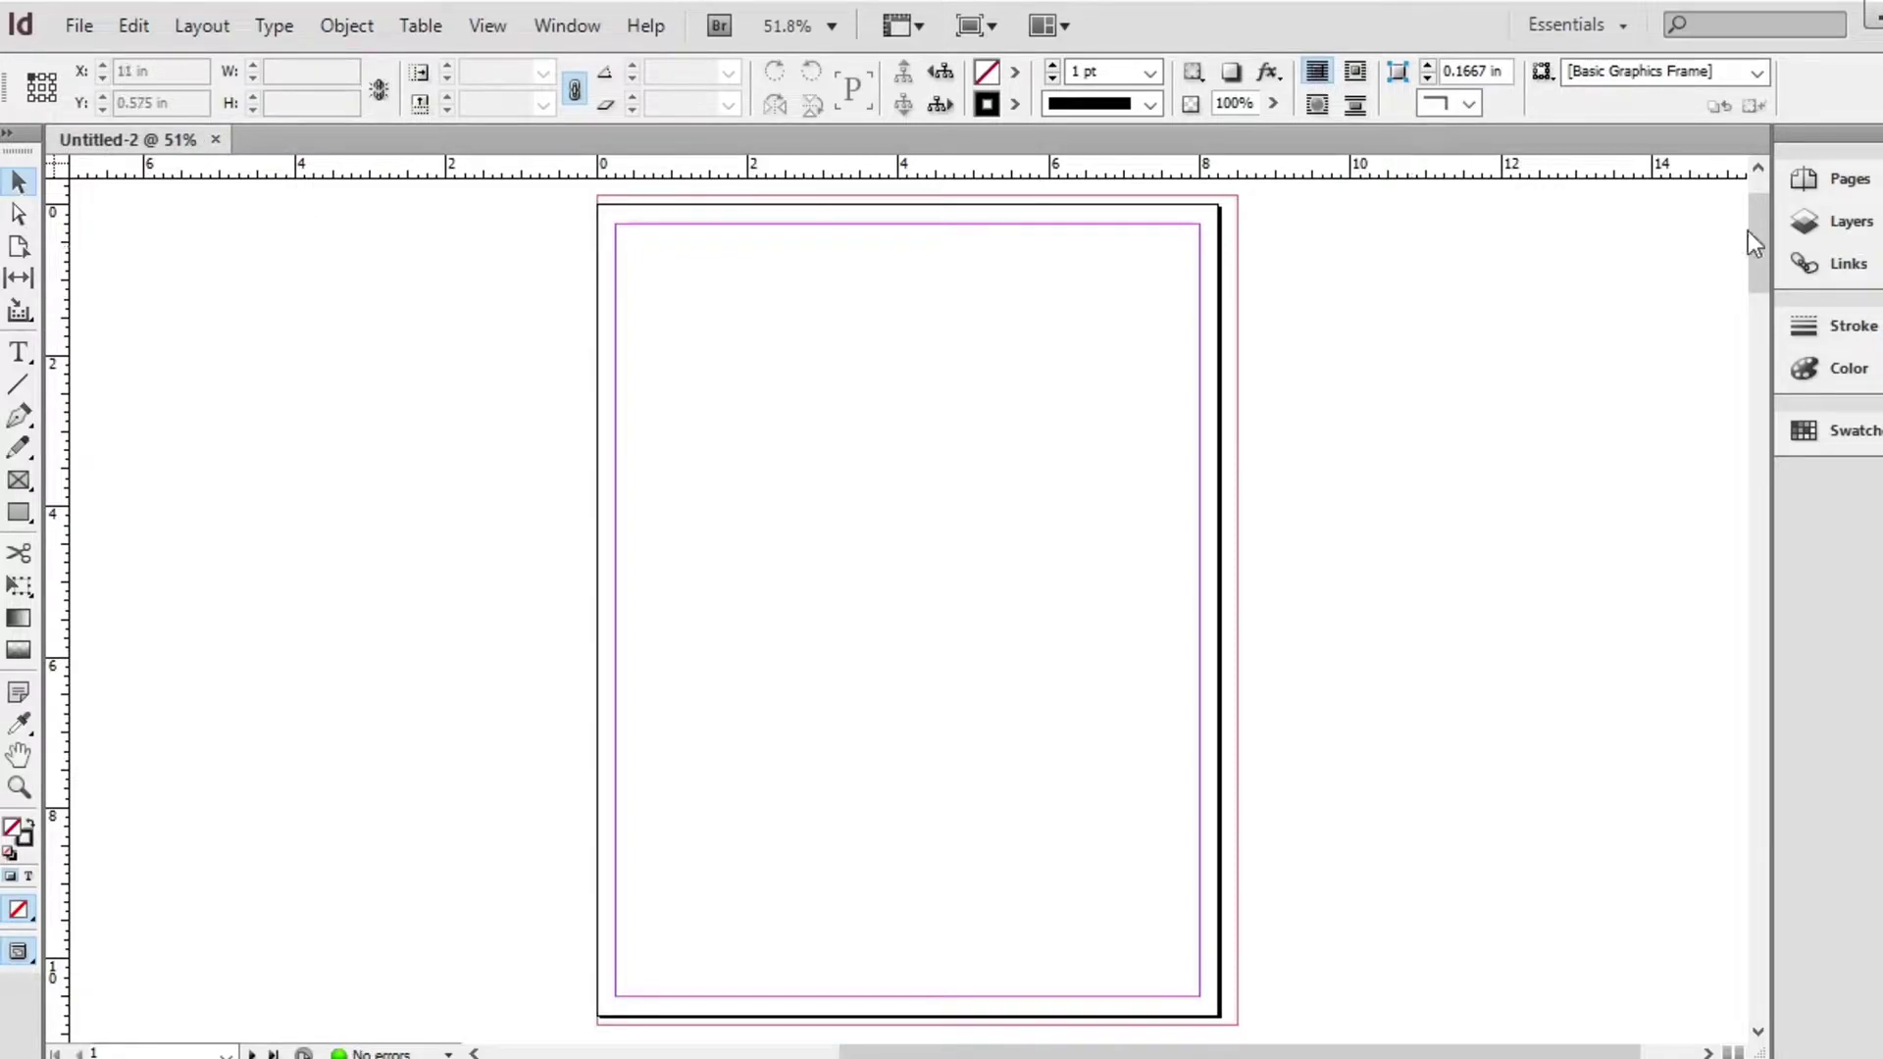
{"action": "mouse_move", "coordinate": [1748, 222]}
{"action": "left_mouse_down"}
{"action": "mouse_move", "coordinate": [1738, 192]}
{"action": "mouse_move", "coordinate": [1740, 221]}
{"action": "left_mouse_up"}
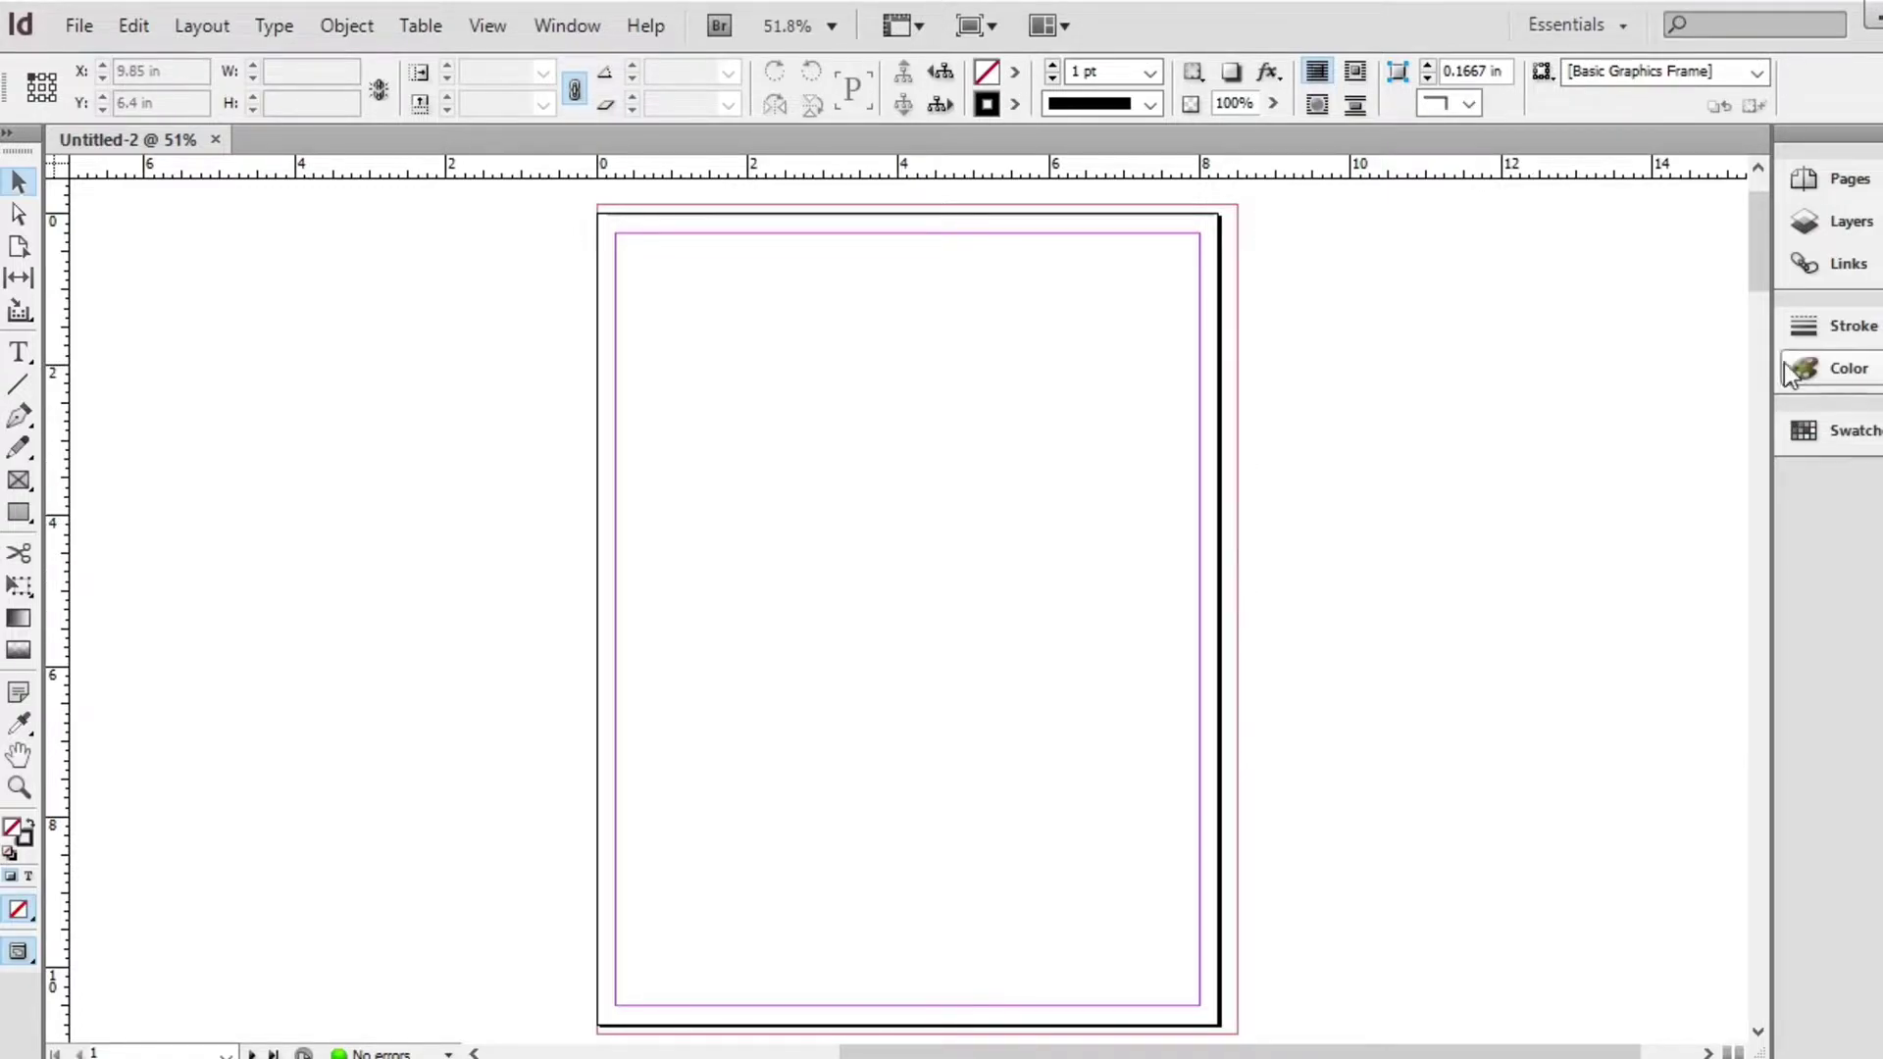
Scroll through the new spreads, then bring up MiniZine.indd's A-Master spread with its guides
{"action": "left_click_drag", "start_coordinate": [1755, 255], "coordinate": [1732, 367]}
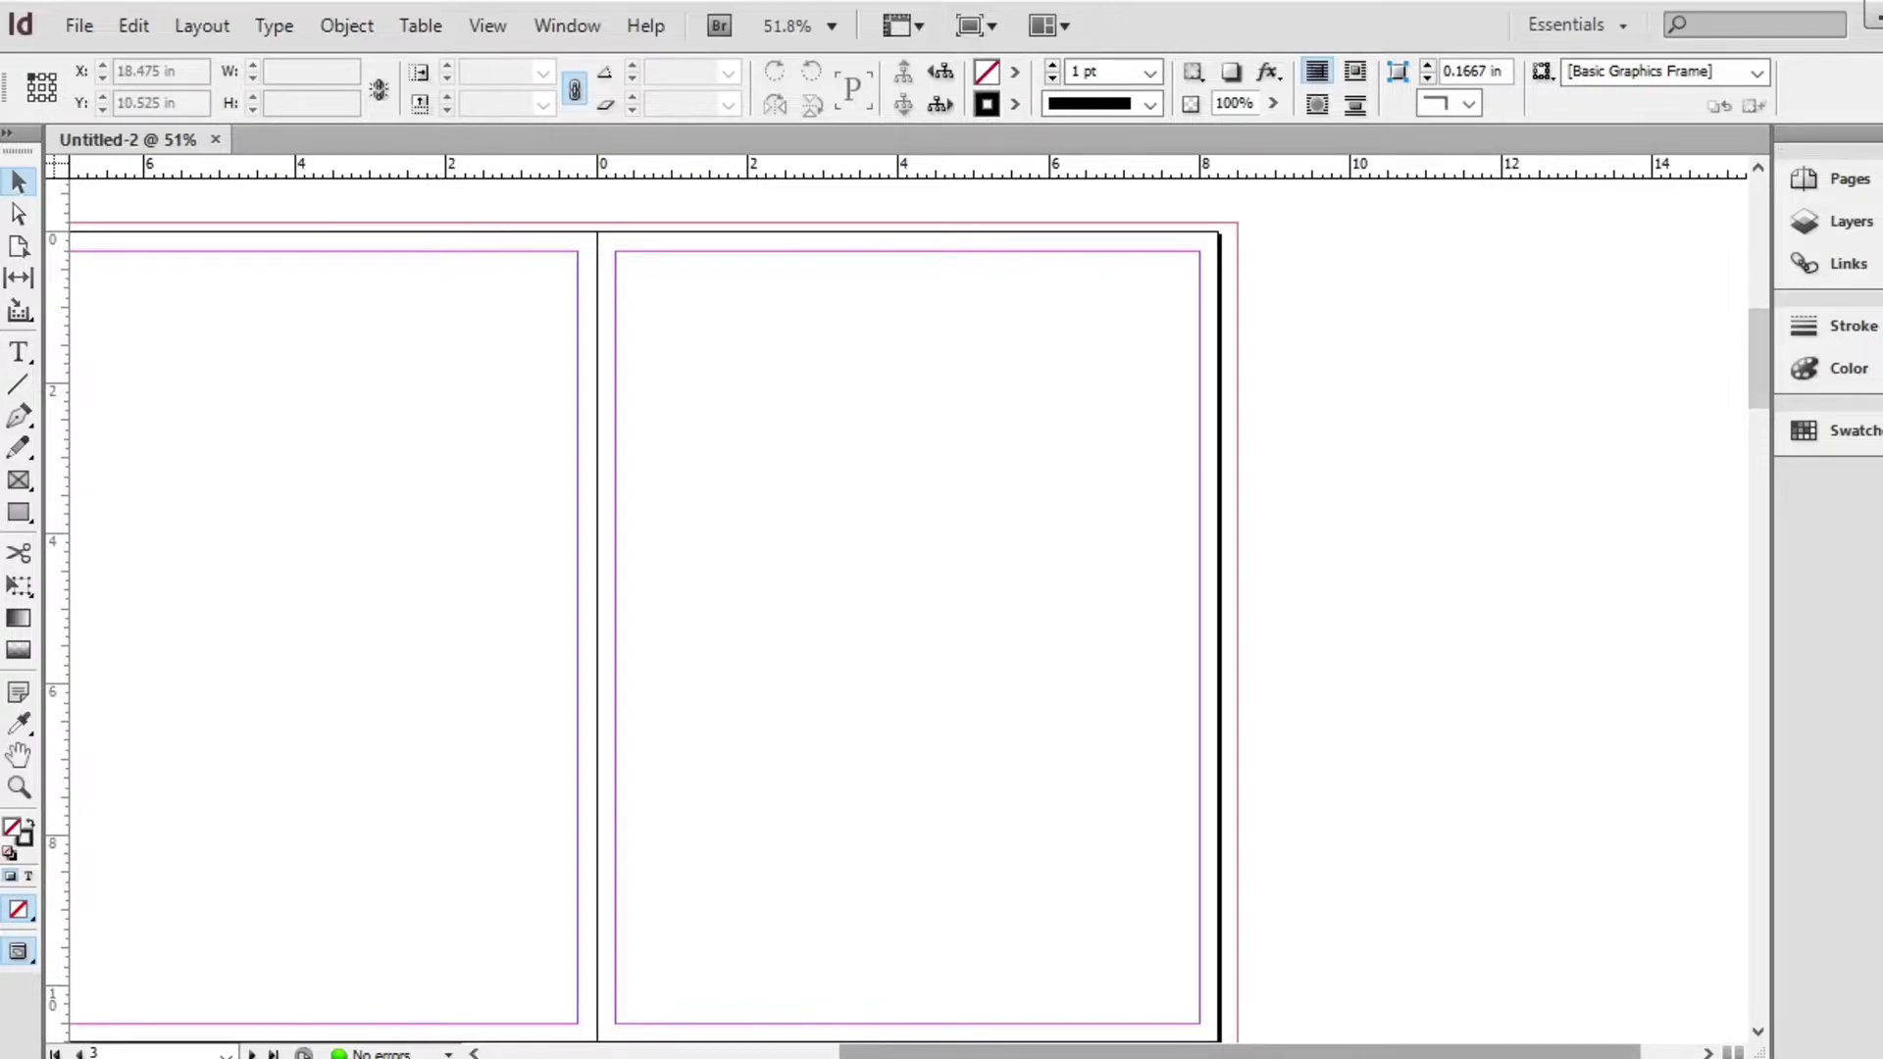
{"action": "left_click_drag", "start_coordinate": [1236, 1052], "coordinate": [1122, 1053]}
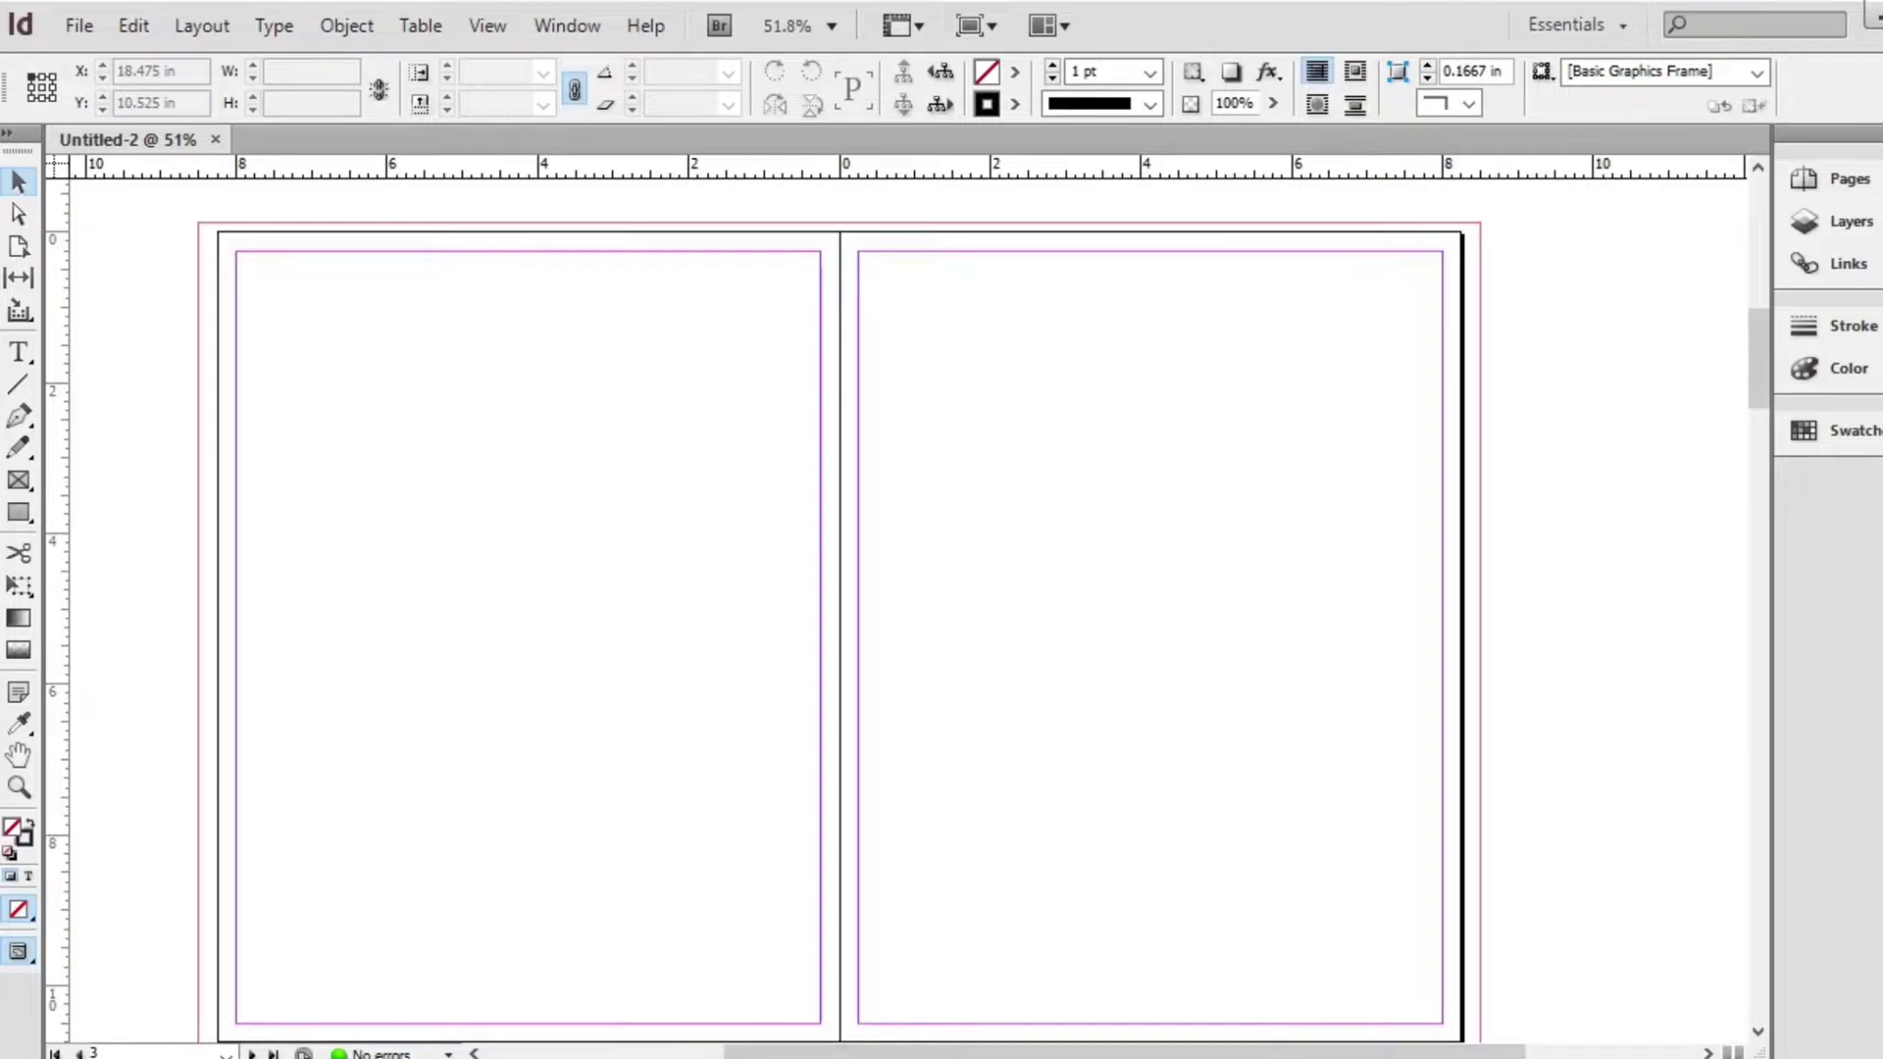
{"action": "scroll", "coordinate": [907, 608], "scroll_direction": "left", "scroll_amount": 2}
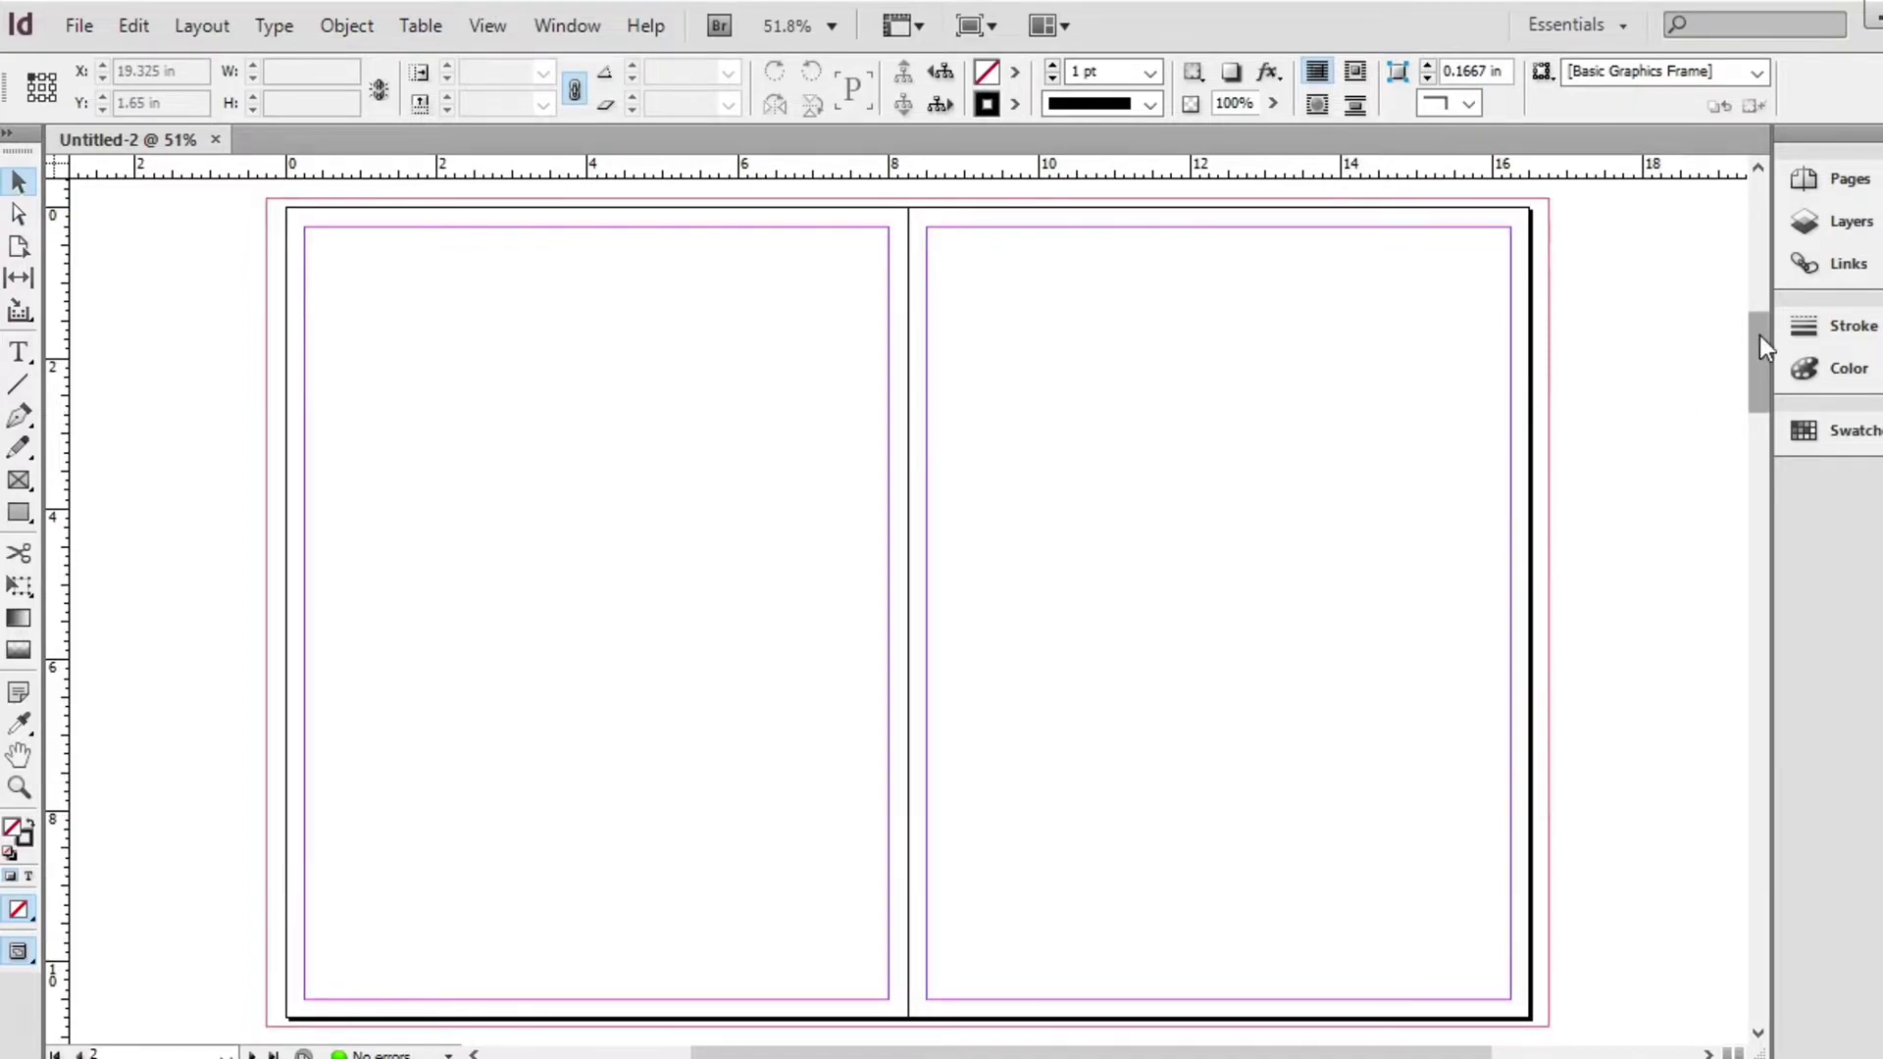
{"action": "left_click_drag", "start_coordinate": [1759, 336], "coordinate": [1775, 921]}
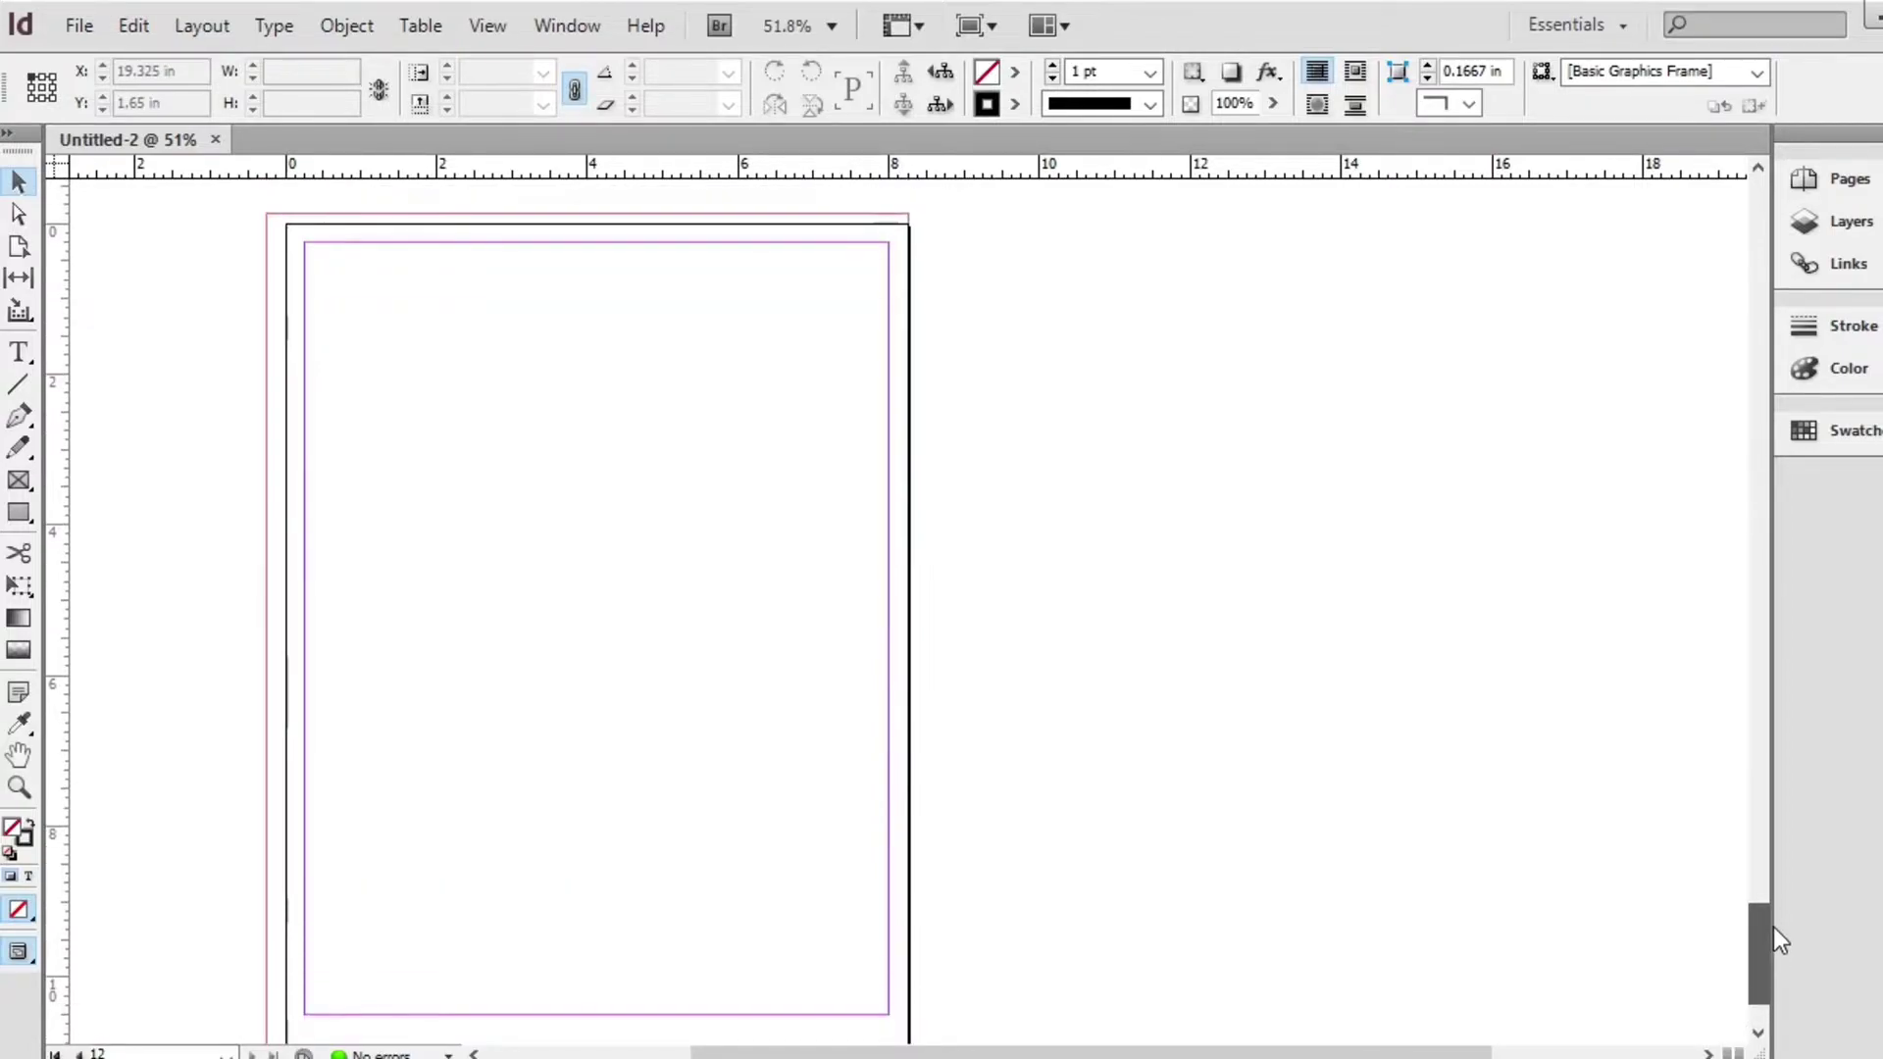
{"action": "scroll", "coordinate": [1778, 942], "scroll_direction": "down", "scroll_amount": 1}
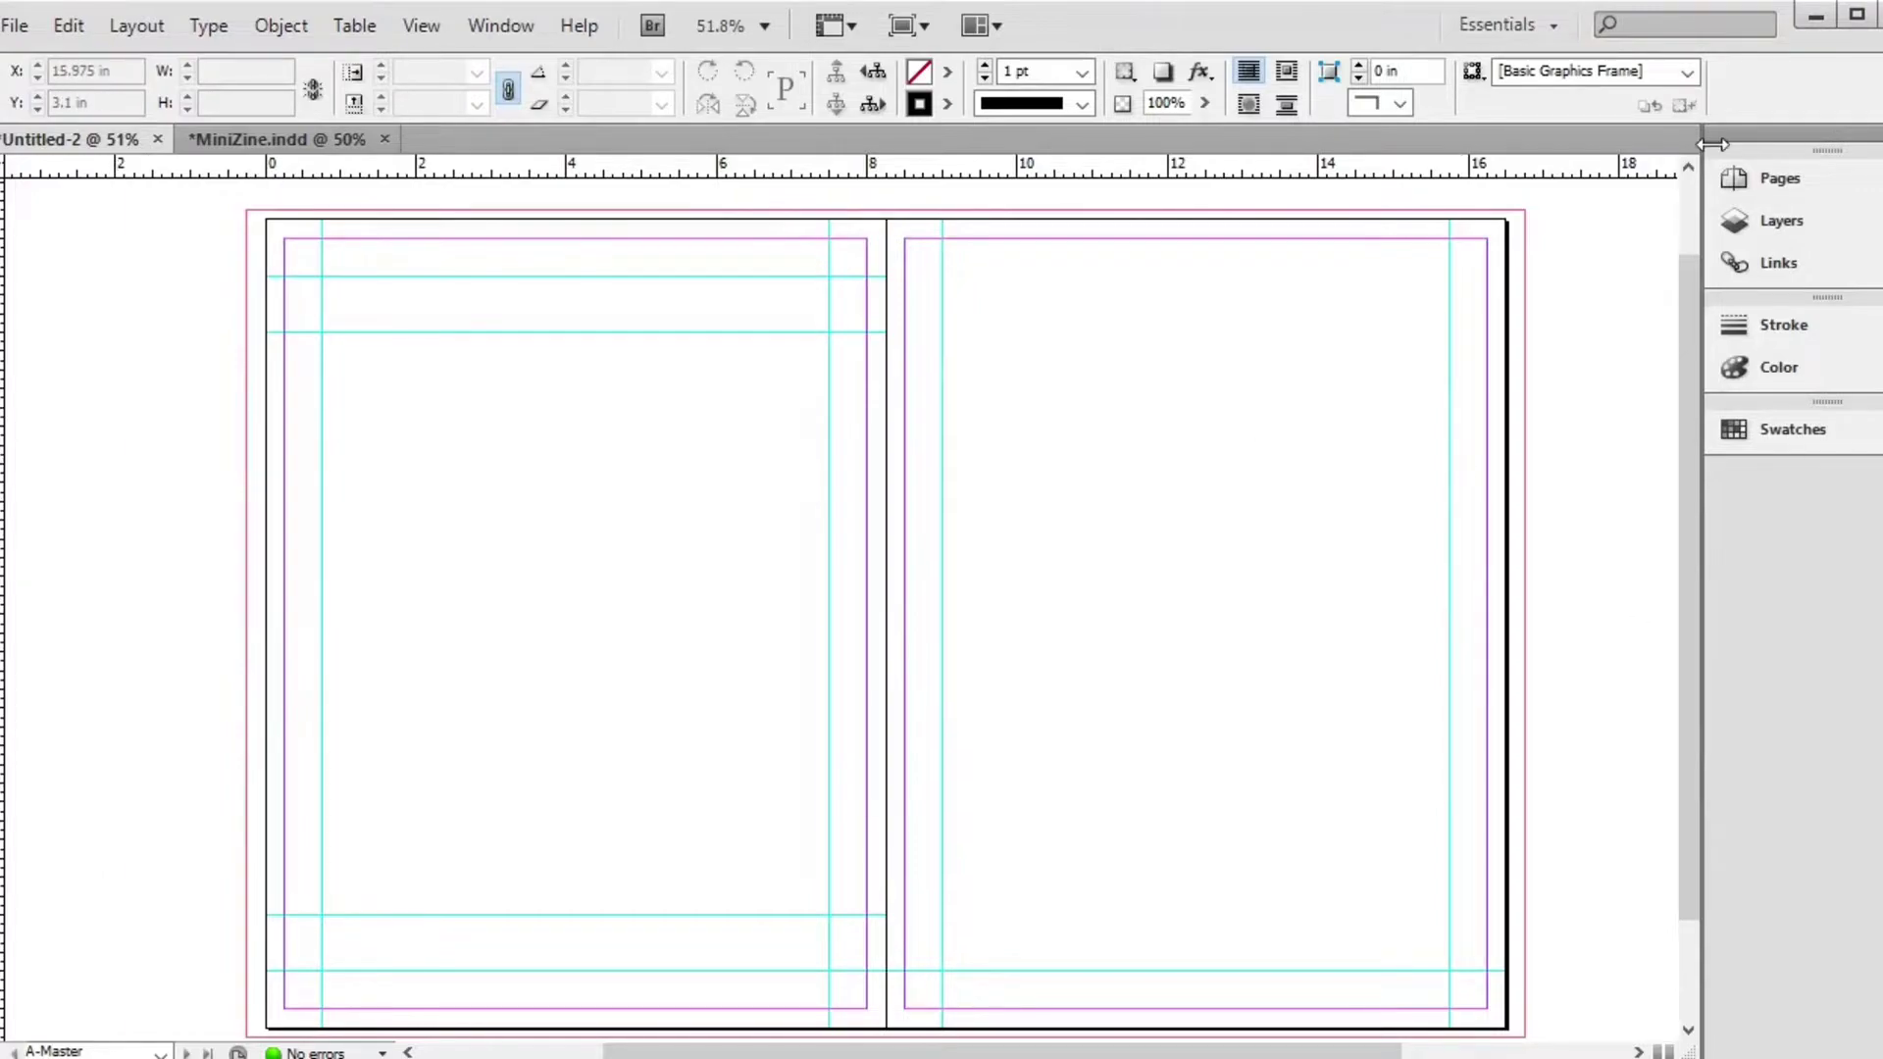
Select the cover page and page 2 in the Pages panel
{"action": "left_click", "coordinate": [1792, 171]}
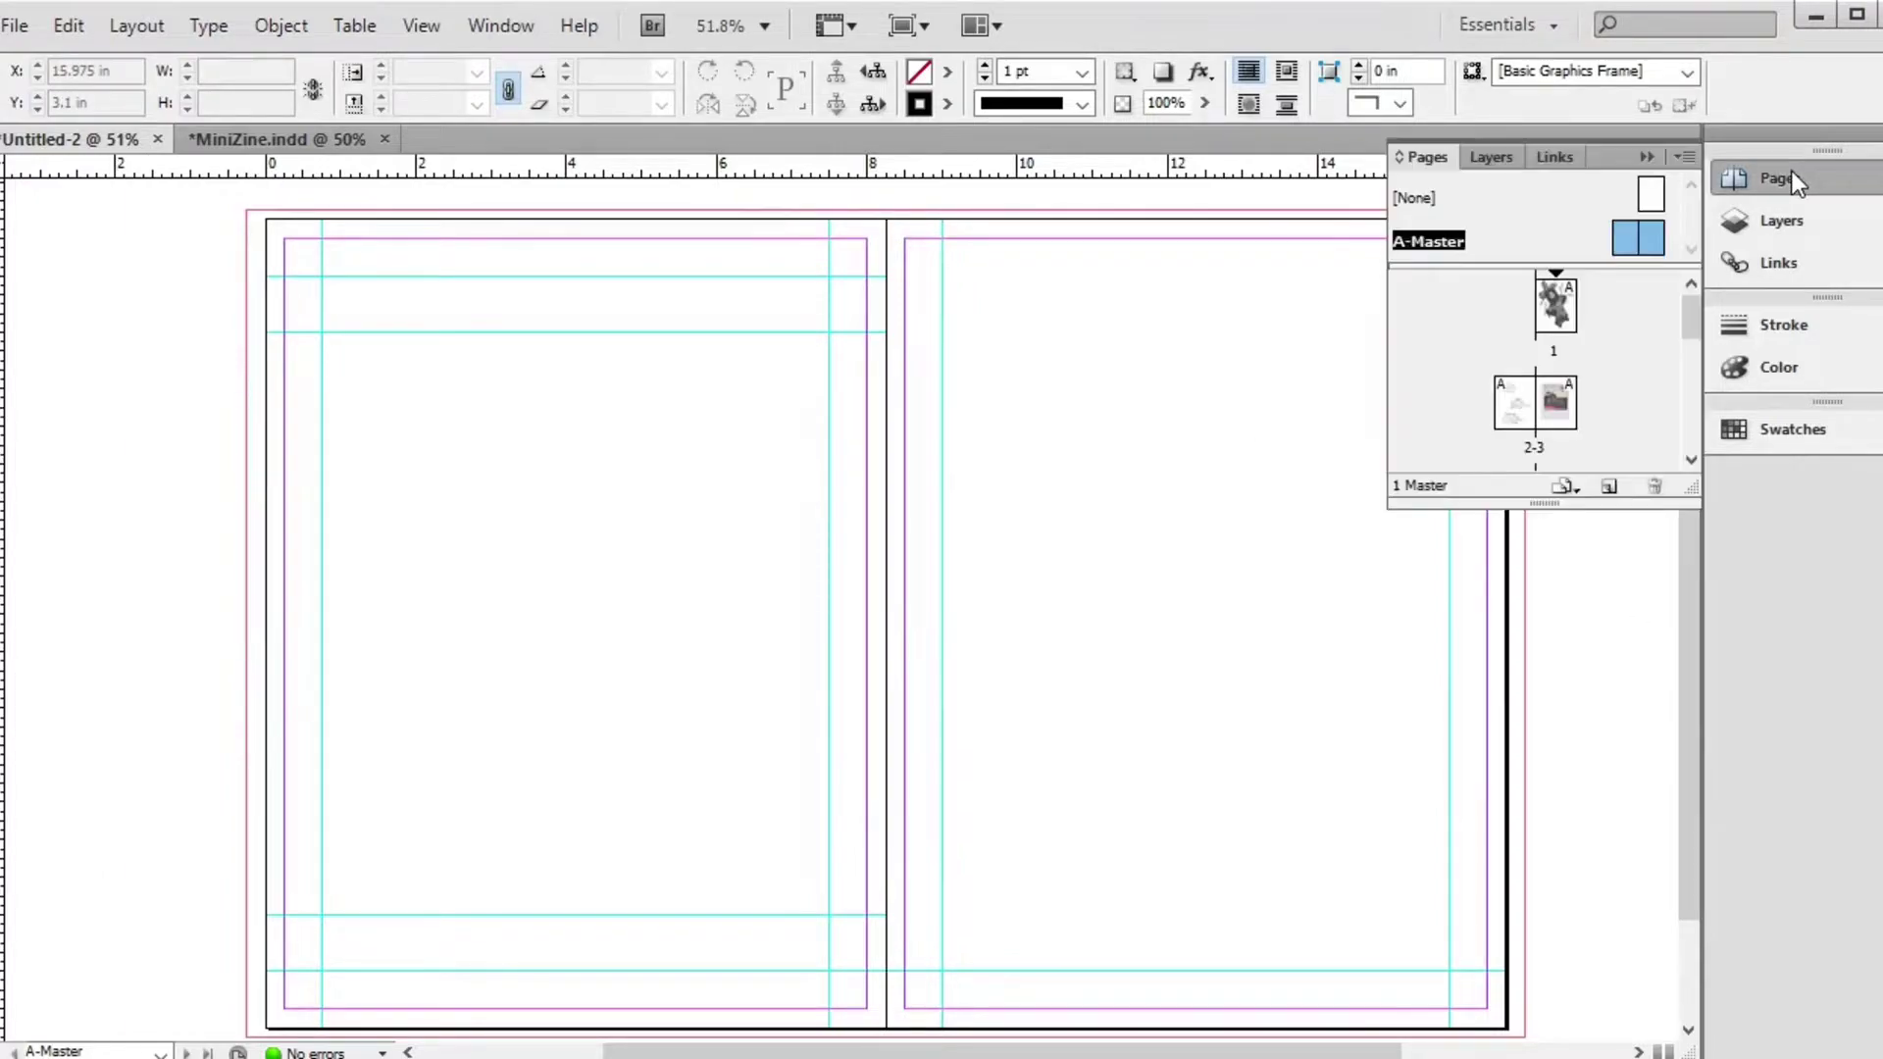
{"action": "left_click", "coordinate": [1553, 323]}
{"action": "left_click", "coordinate": [1520, 403]}
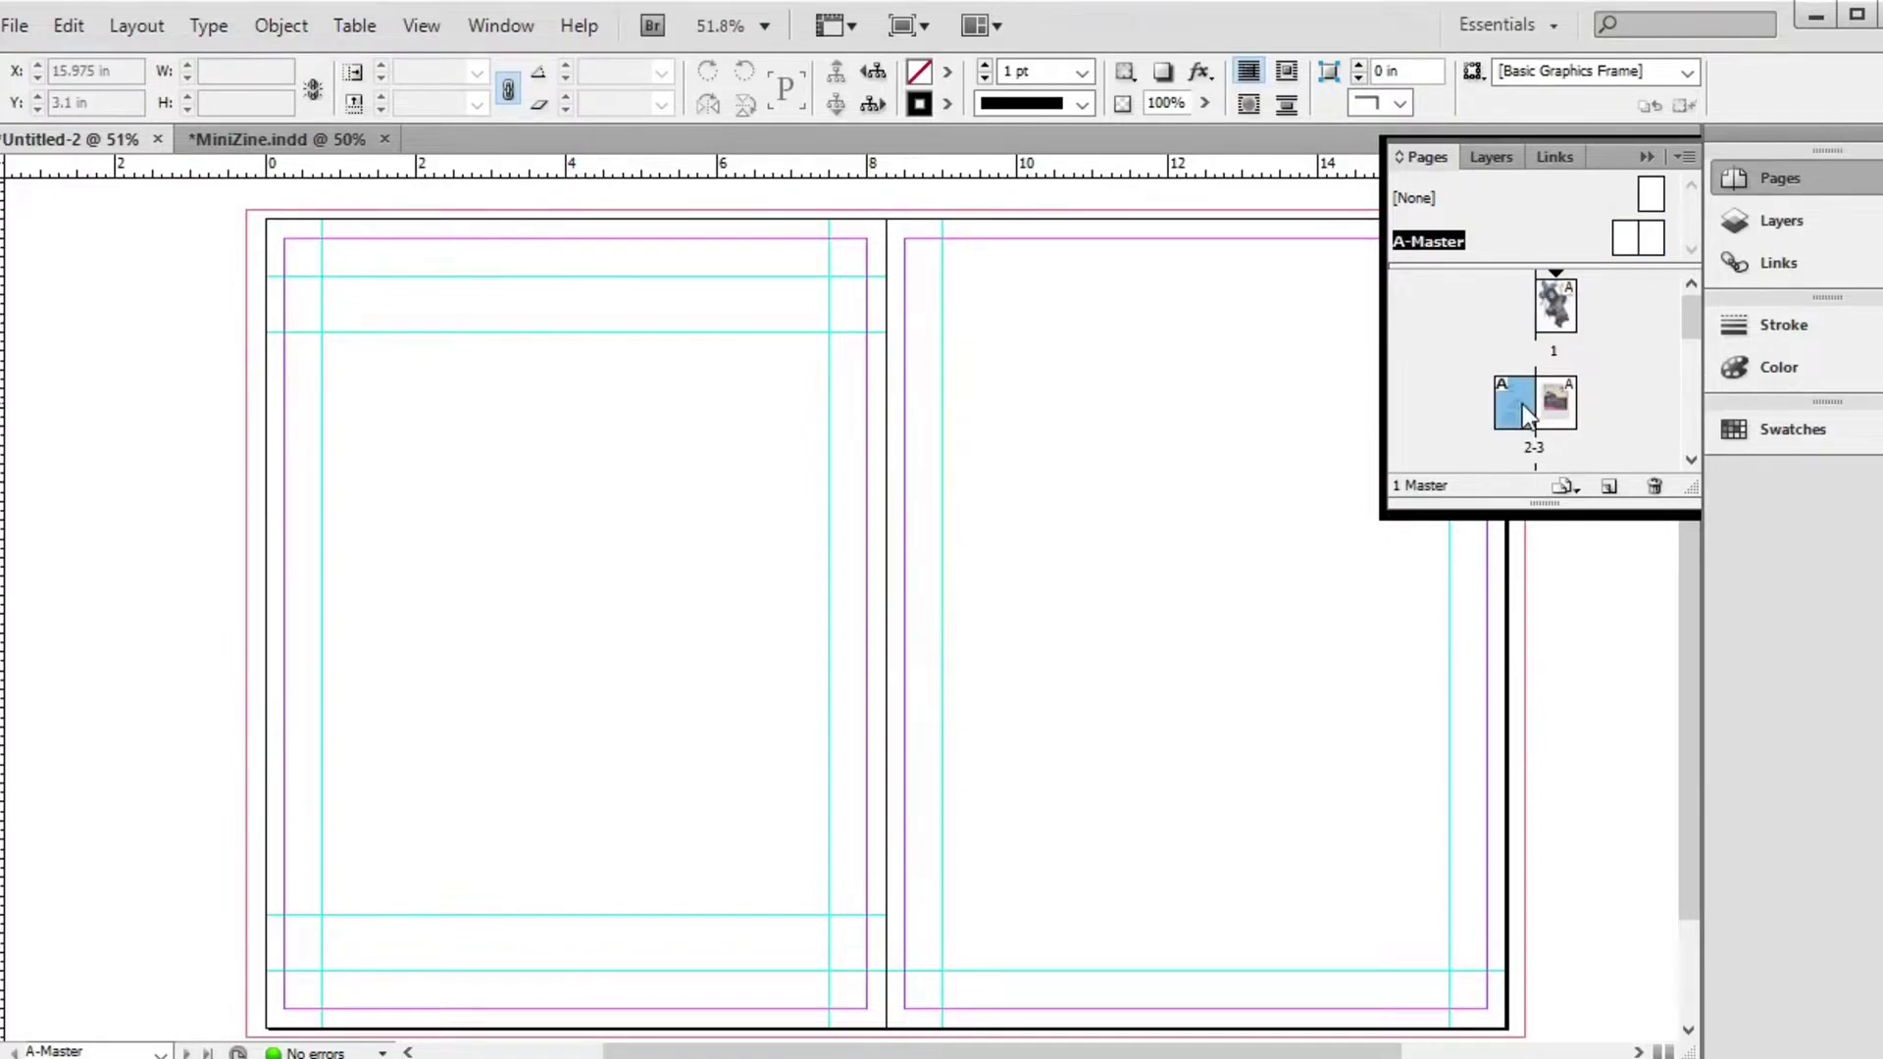
{"action": "left_click_drag", "start_coordinate": [1691, 311], "coordinate": [1687, 433]}
{"action": "left_click", "coordinate": [1646, 157]}
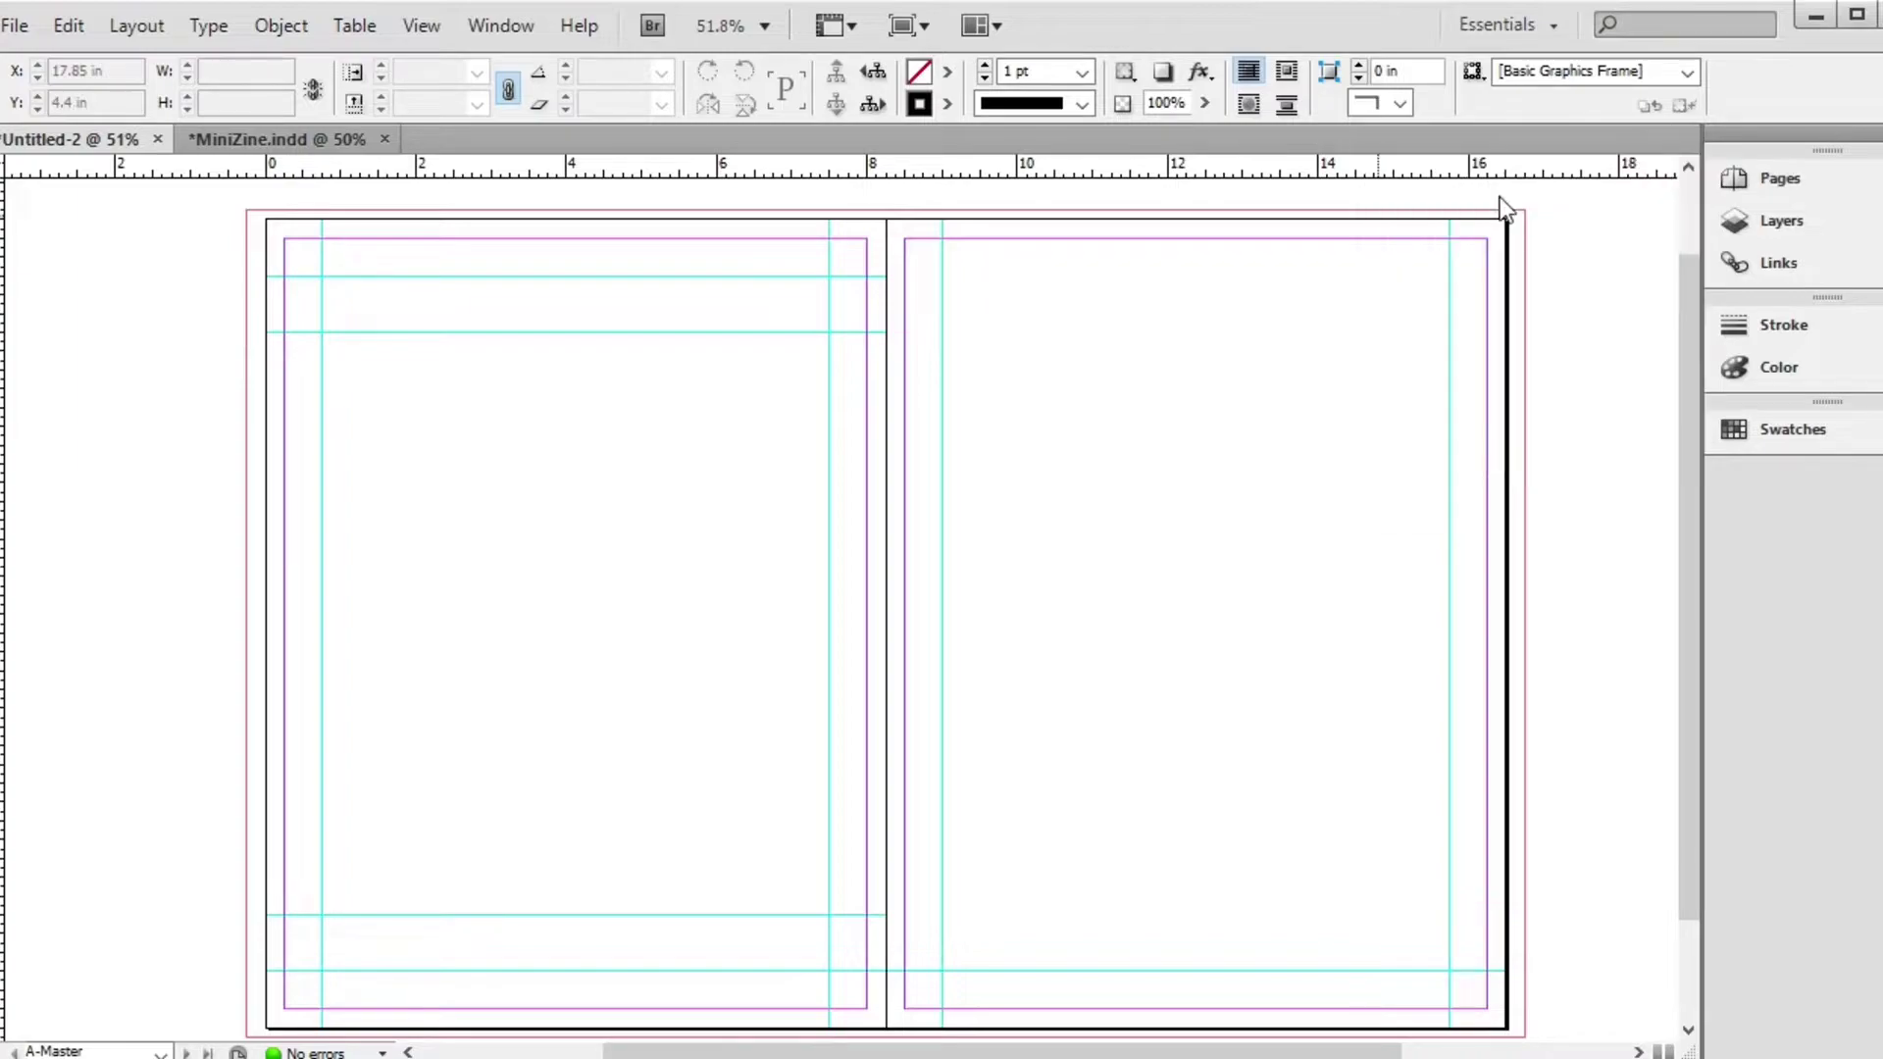
Add horizontal guides on the right master page at 0.75 in, 1.5 in and 9.25 in
{"action": "left_click_drag", "start_coordinate": [1178, 164], "coordinate": [1187, 278]}
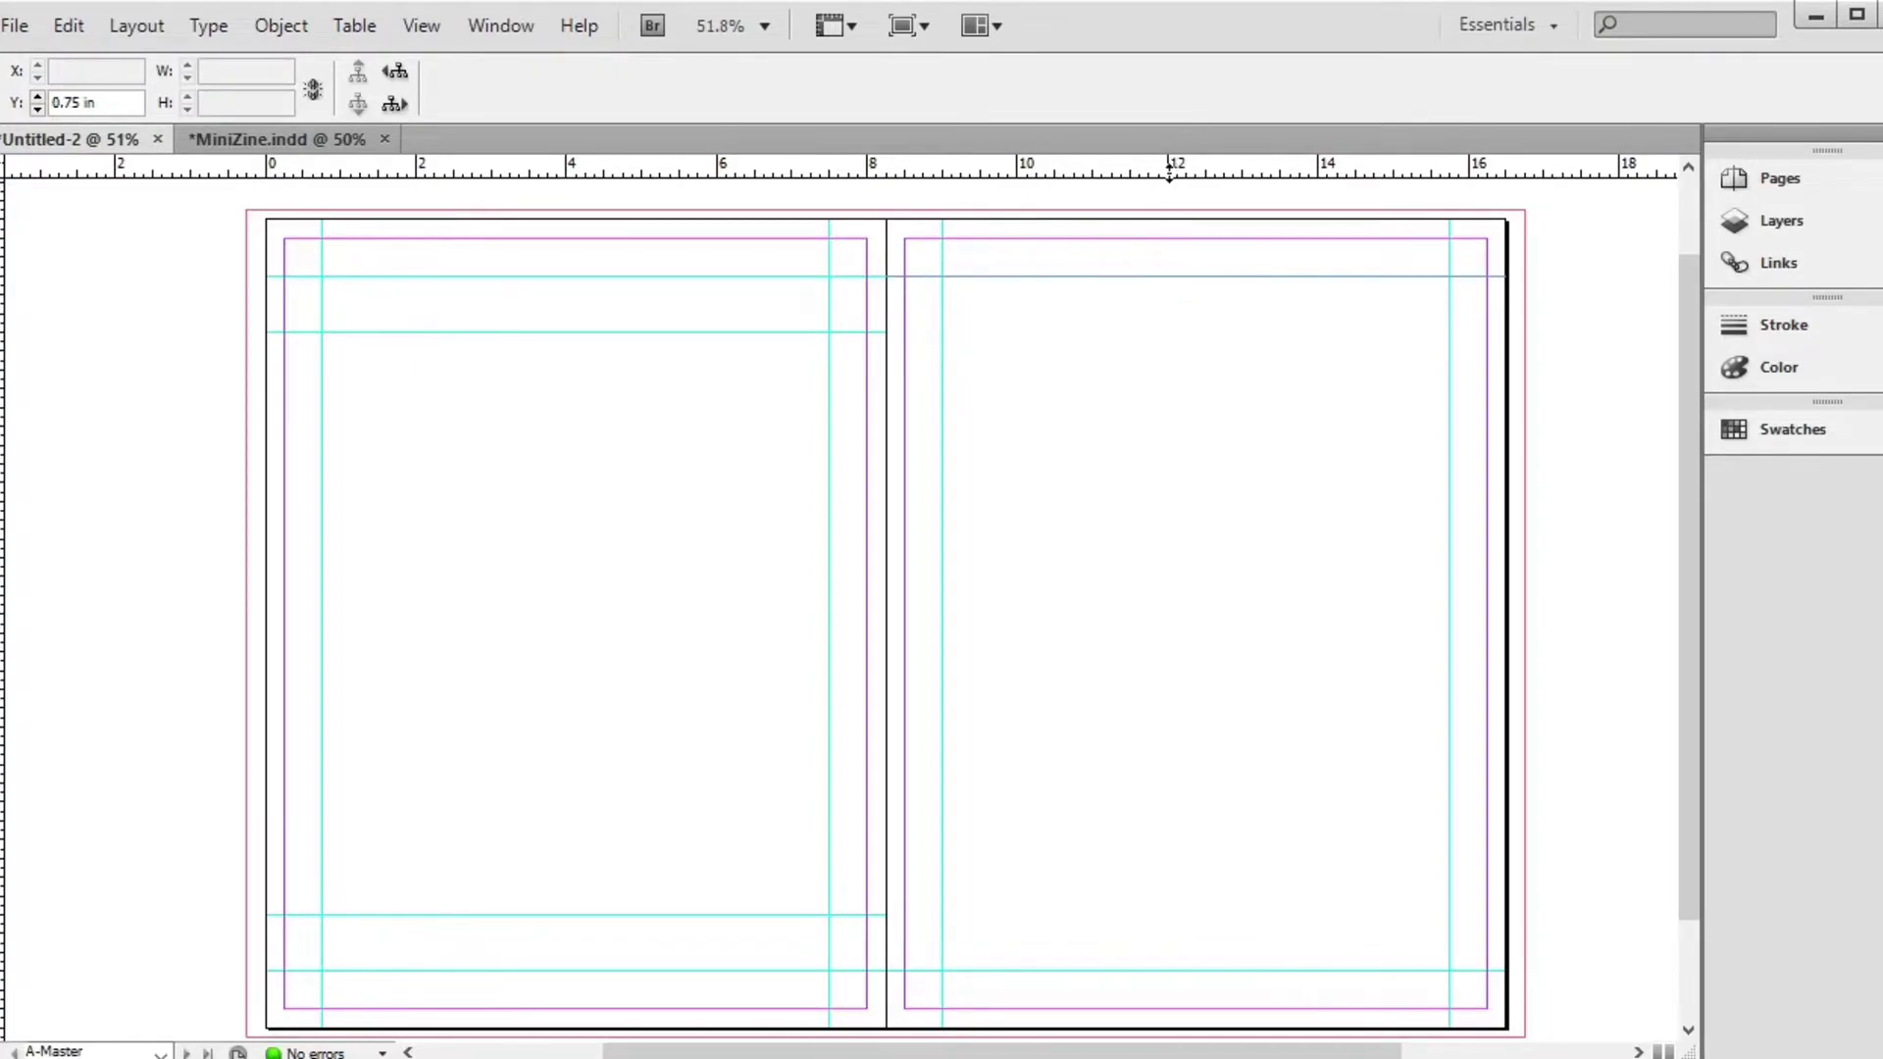
{"action": "left_click_drag", "start_coordinate": [1167, 172], "coordinate": [1178, 334]}
{"action": "left_click_drag", "start_coordinate": [1688, 318], "coordinate": [1698, 408]}
{"action": "left_click_drag", "start_coordinate": [1312, 168], "coordinate": [1311, 798]}
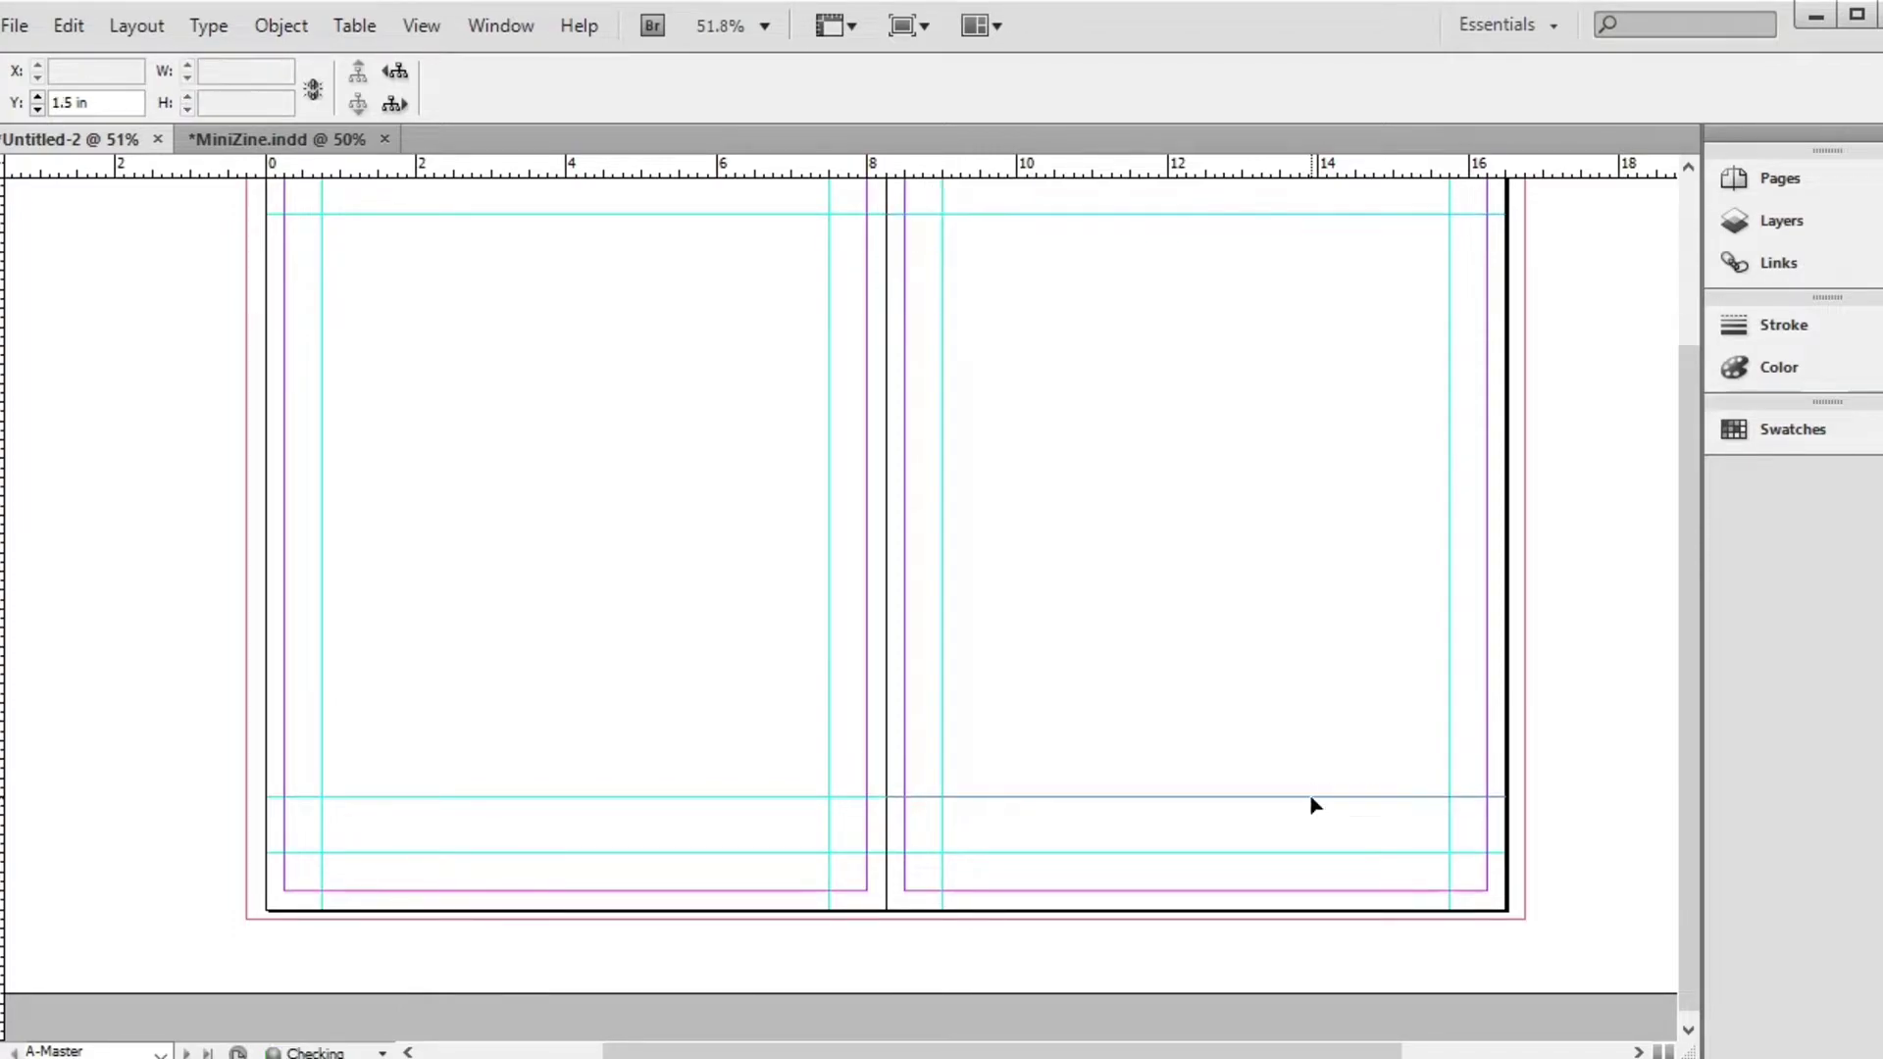
{"action": "left_click_drag", "start_coordinate": [1689, 491], "coordinate": [1695, 352]}
Apply A-Master to pages 1-12 and jump back to the cover page
{"action": "left_click", "coordinate": [1802, 175]}
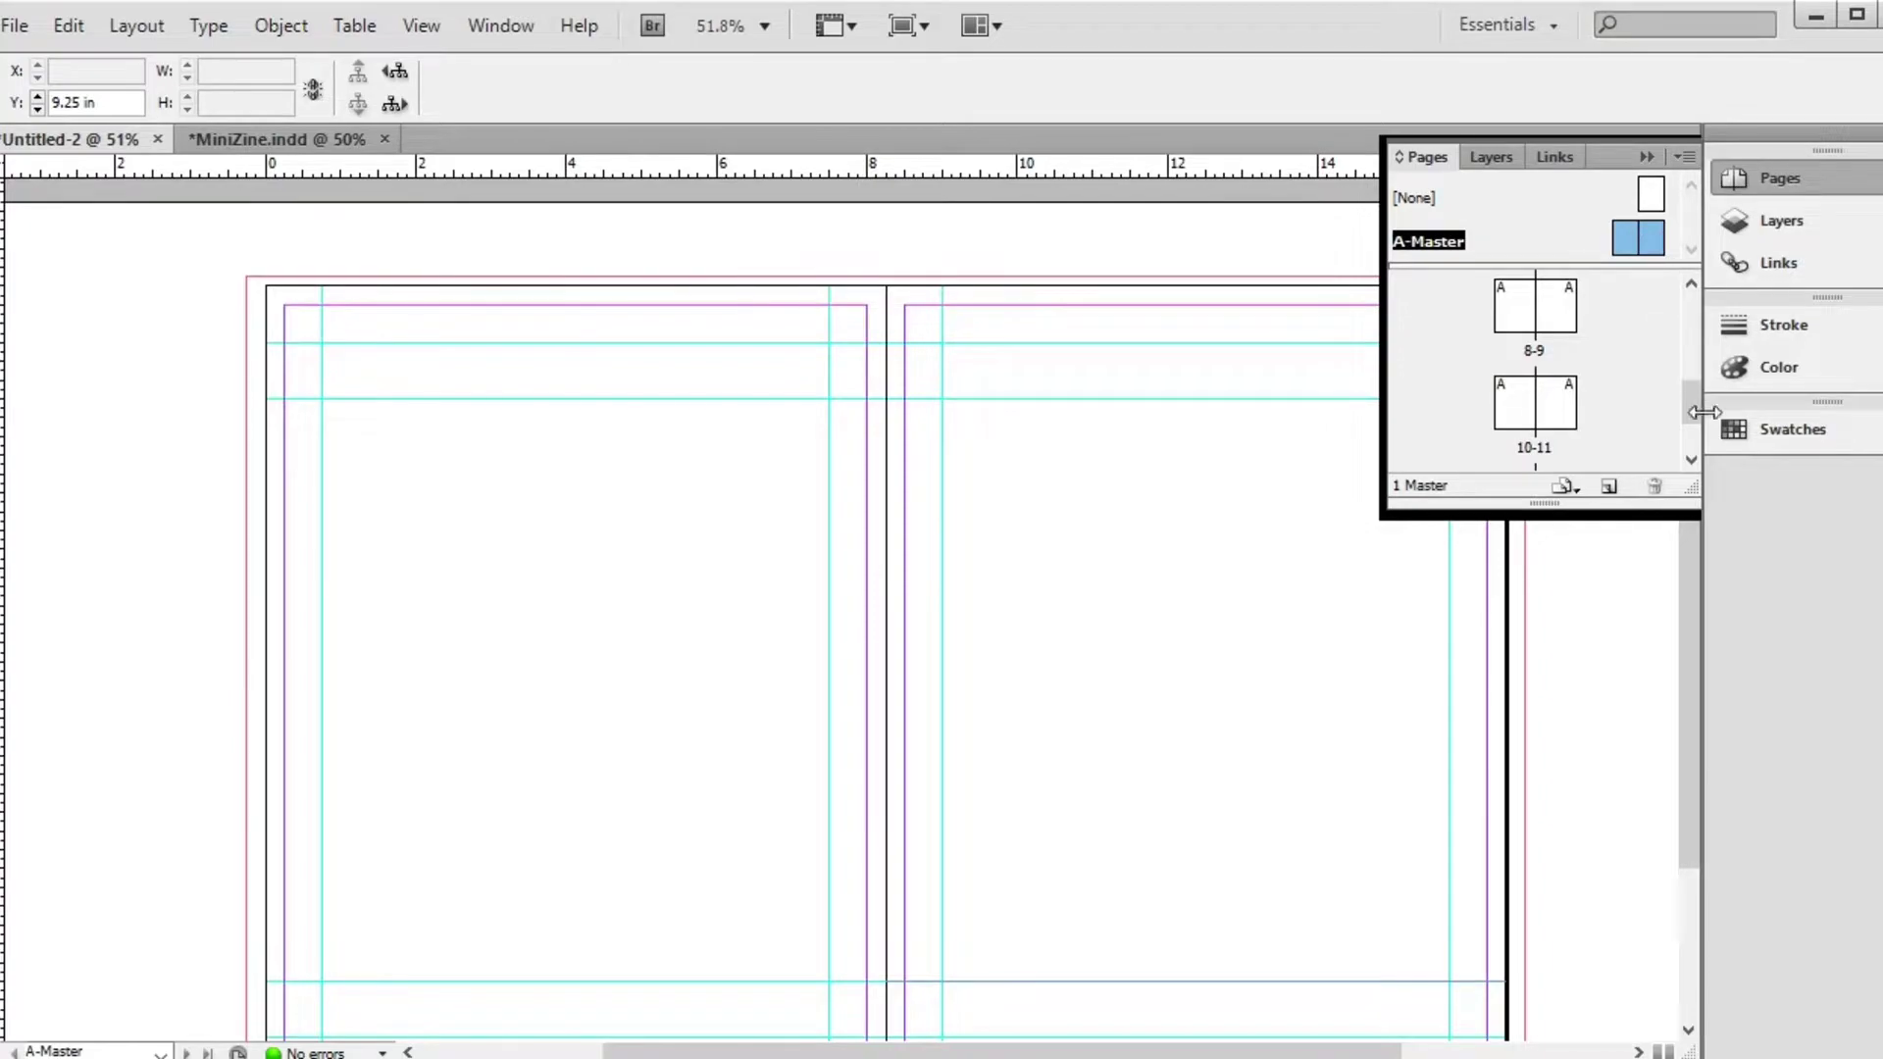
{"action": "scroll", "coordinate": [1690, 399], "scroll_direction": "up", "scroll_amount": 5}
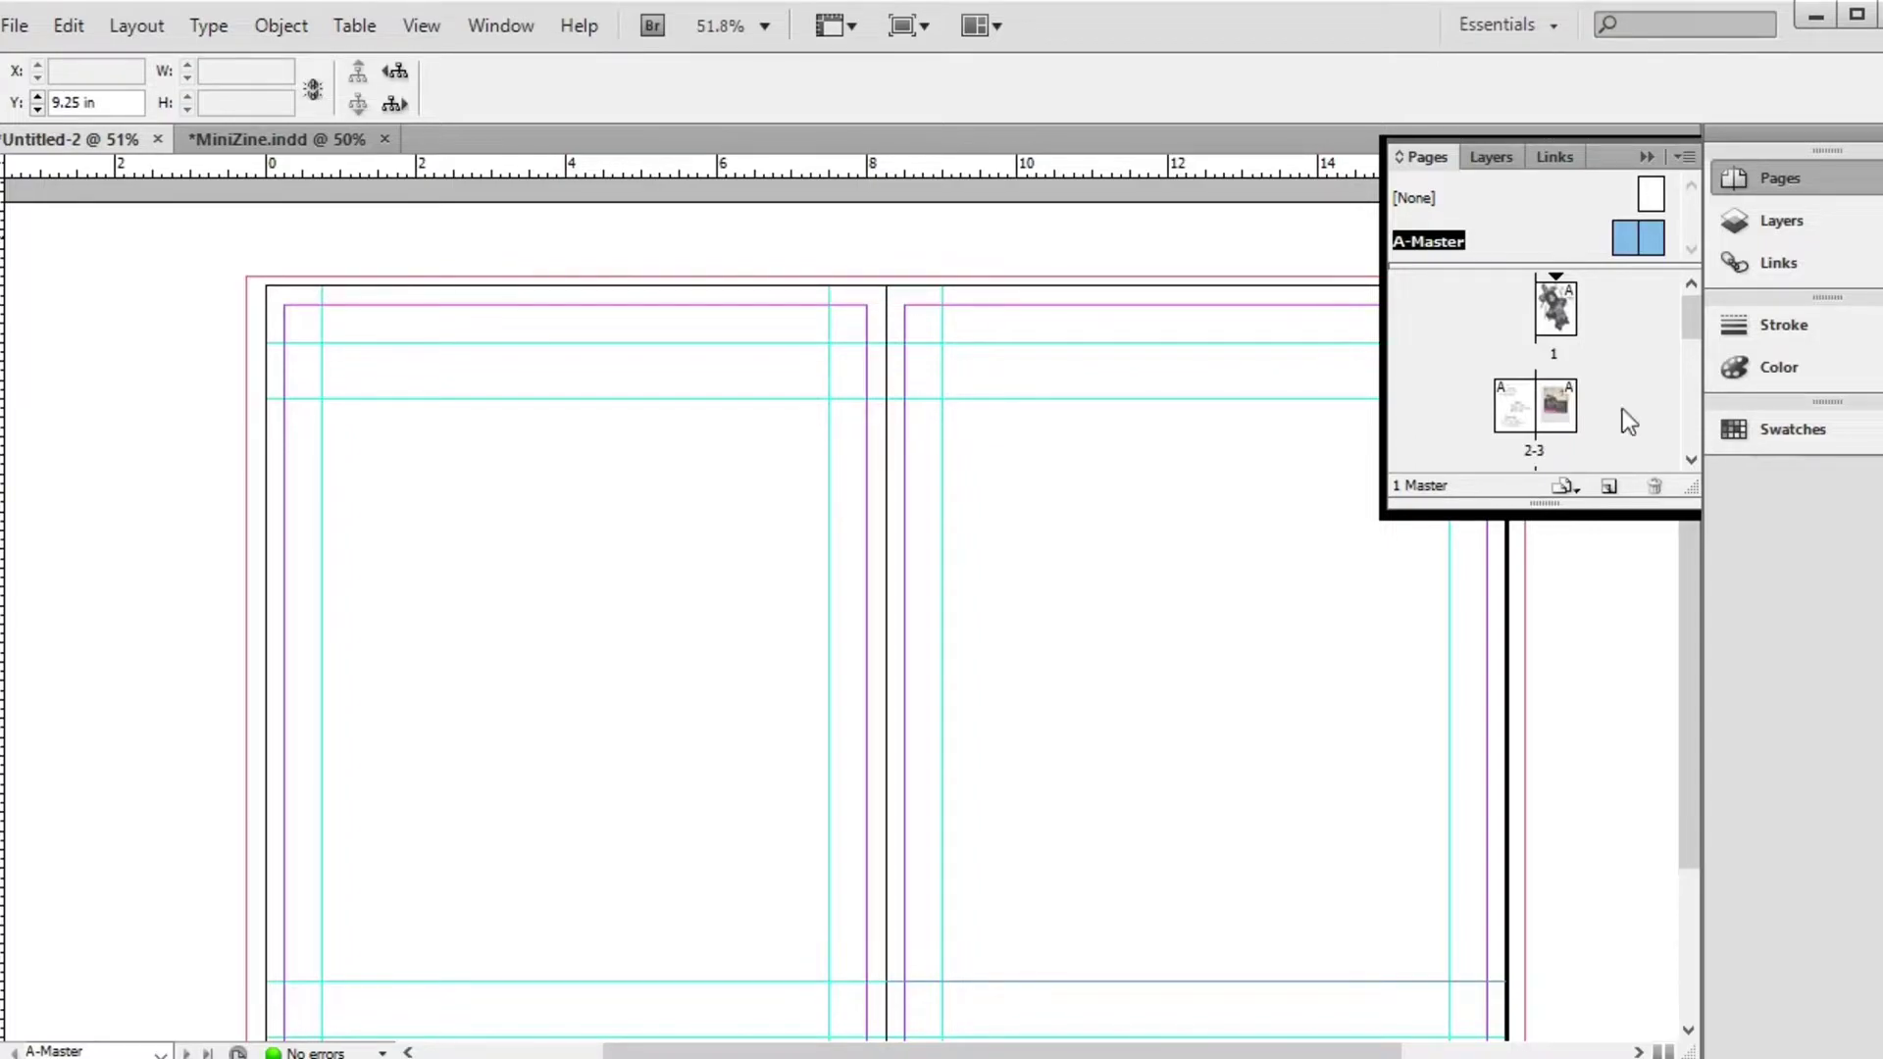
{"action": "type", "text": "1-12"}
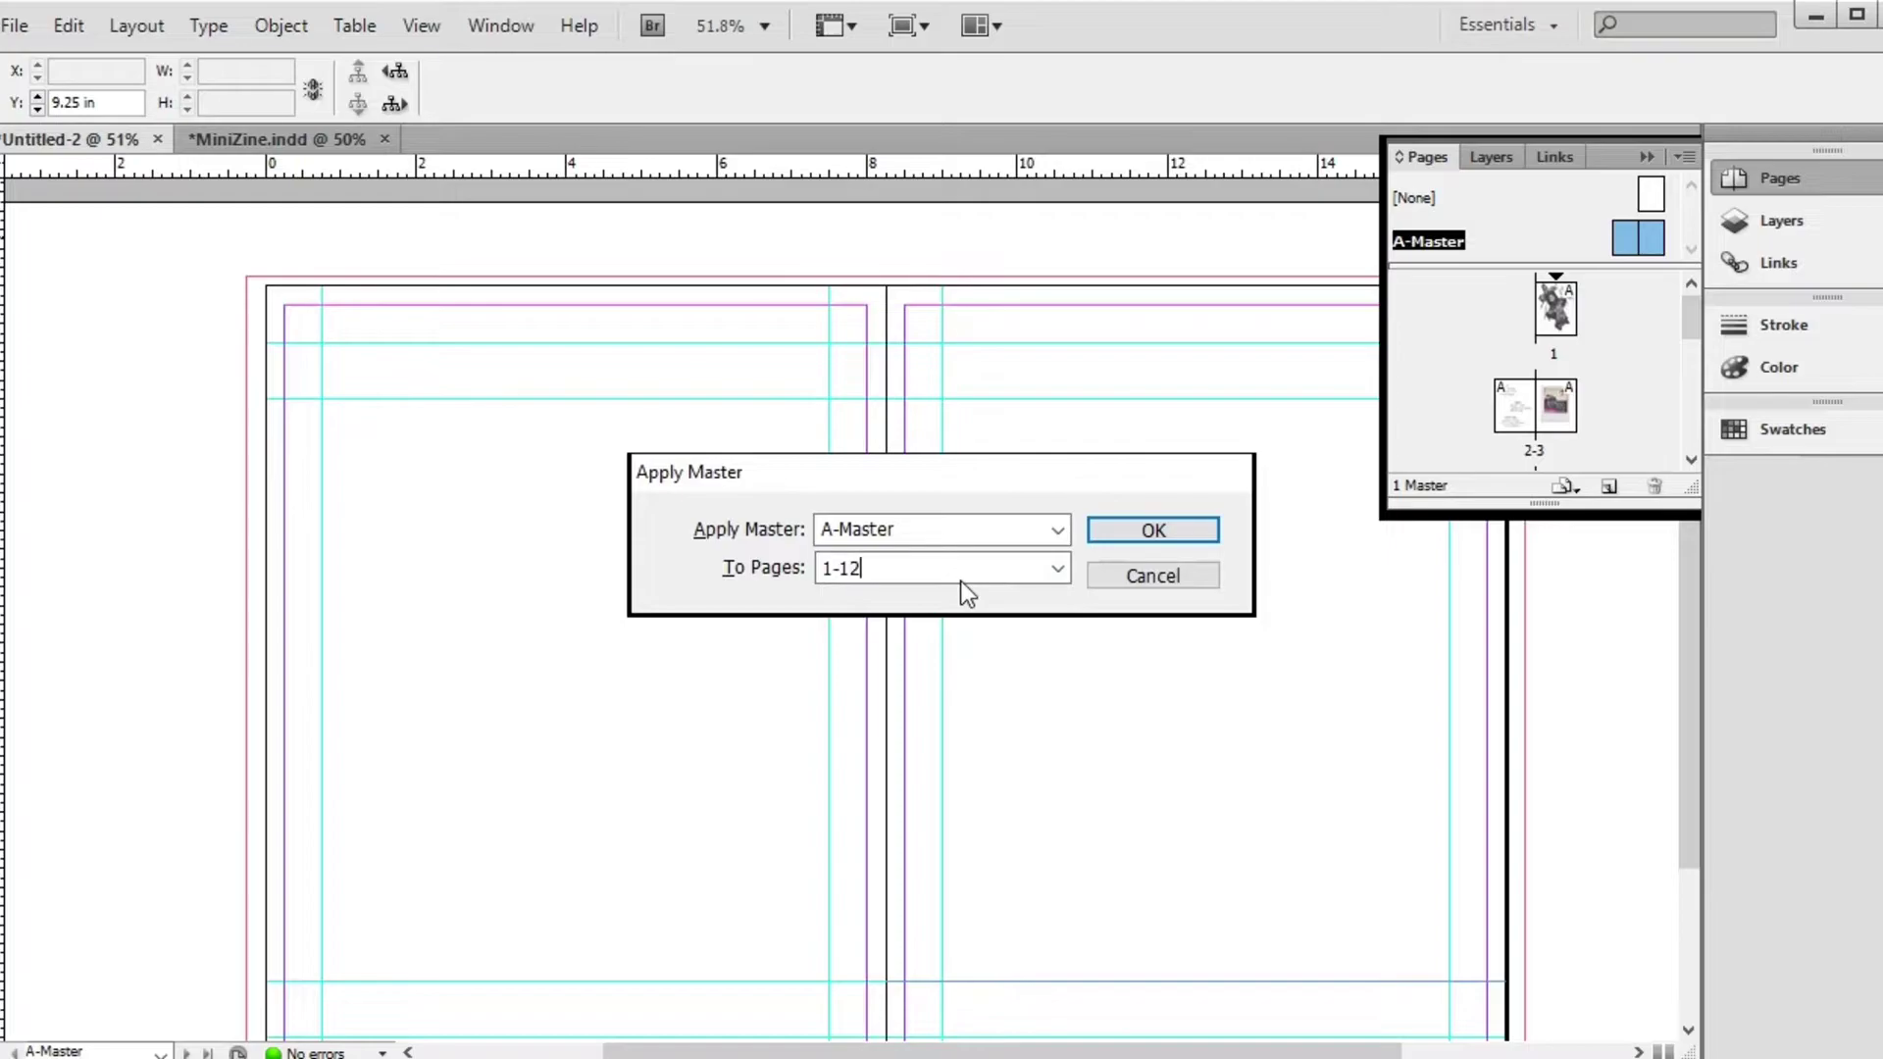
{"action": "left_click", "coordinate": [1157, 535]}
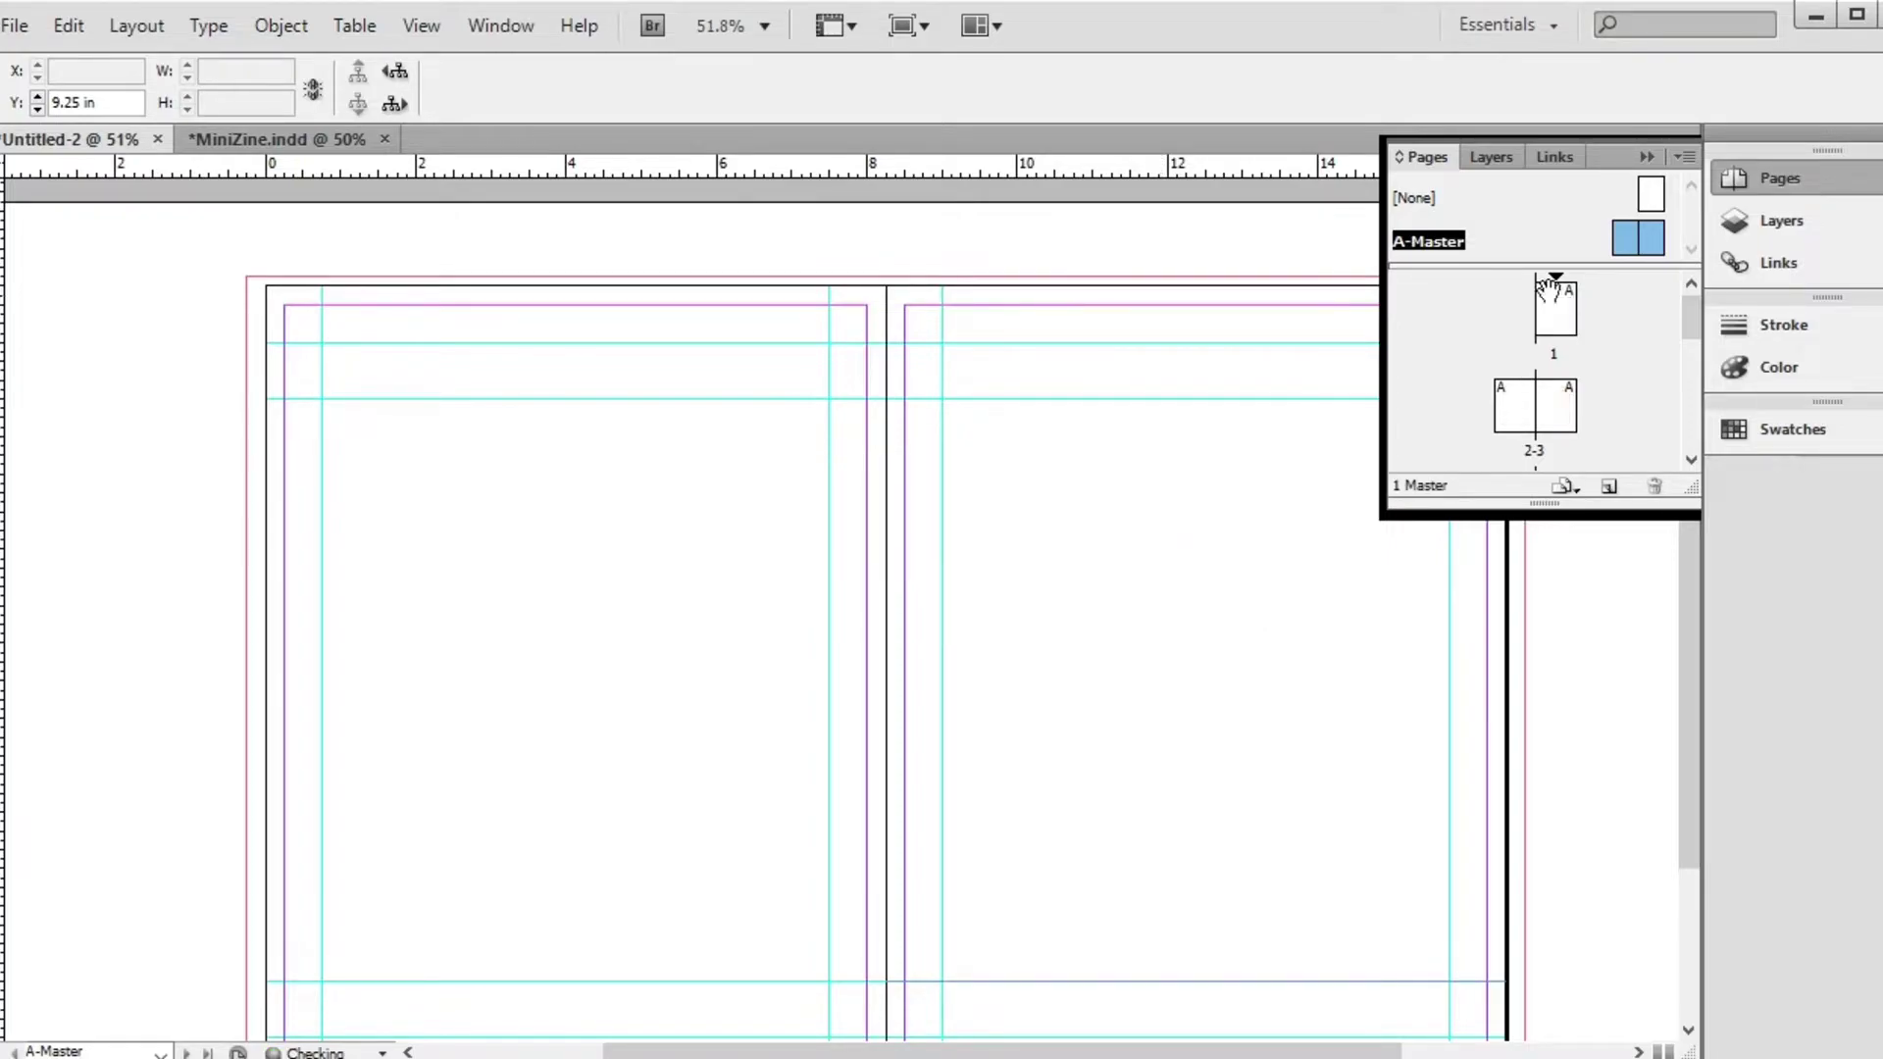
{"action": "double_click", "coordinate": [1557, 311]}
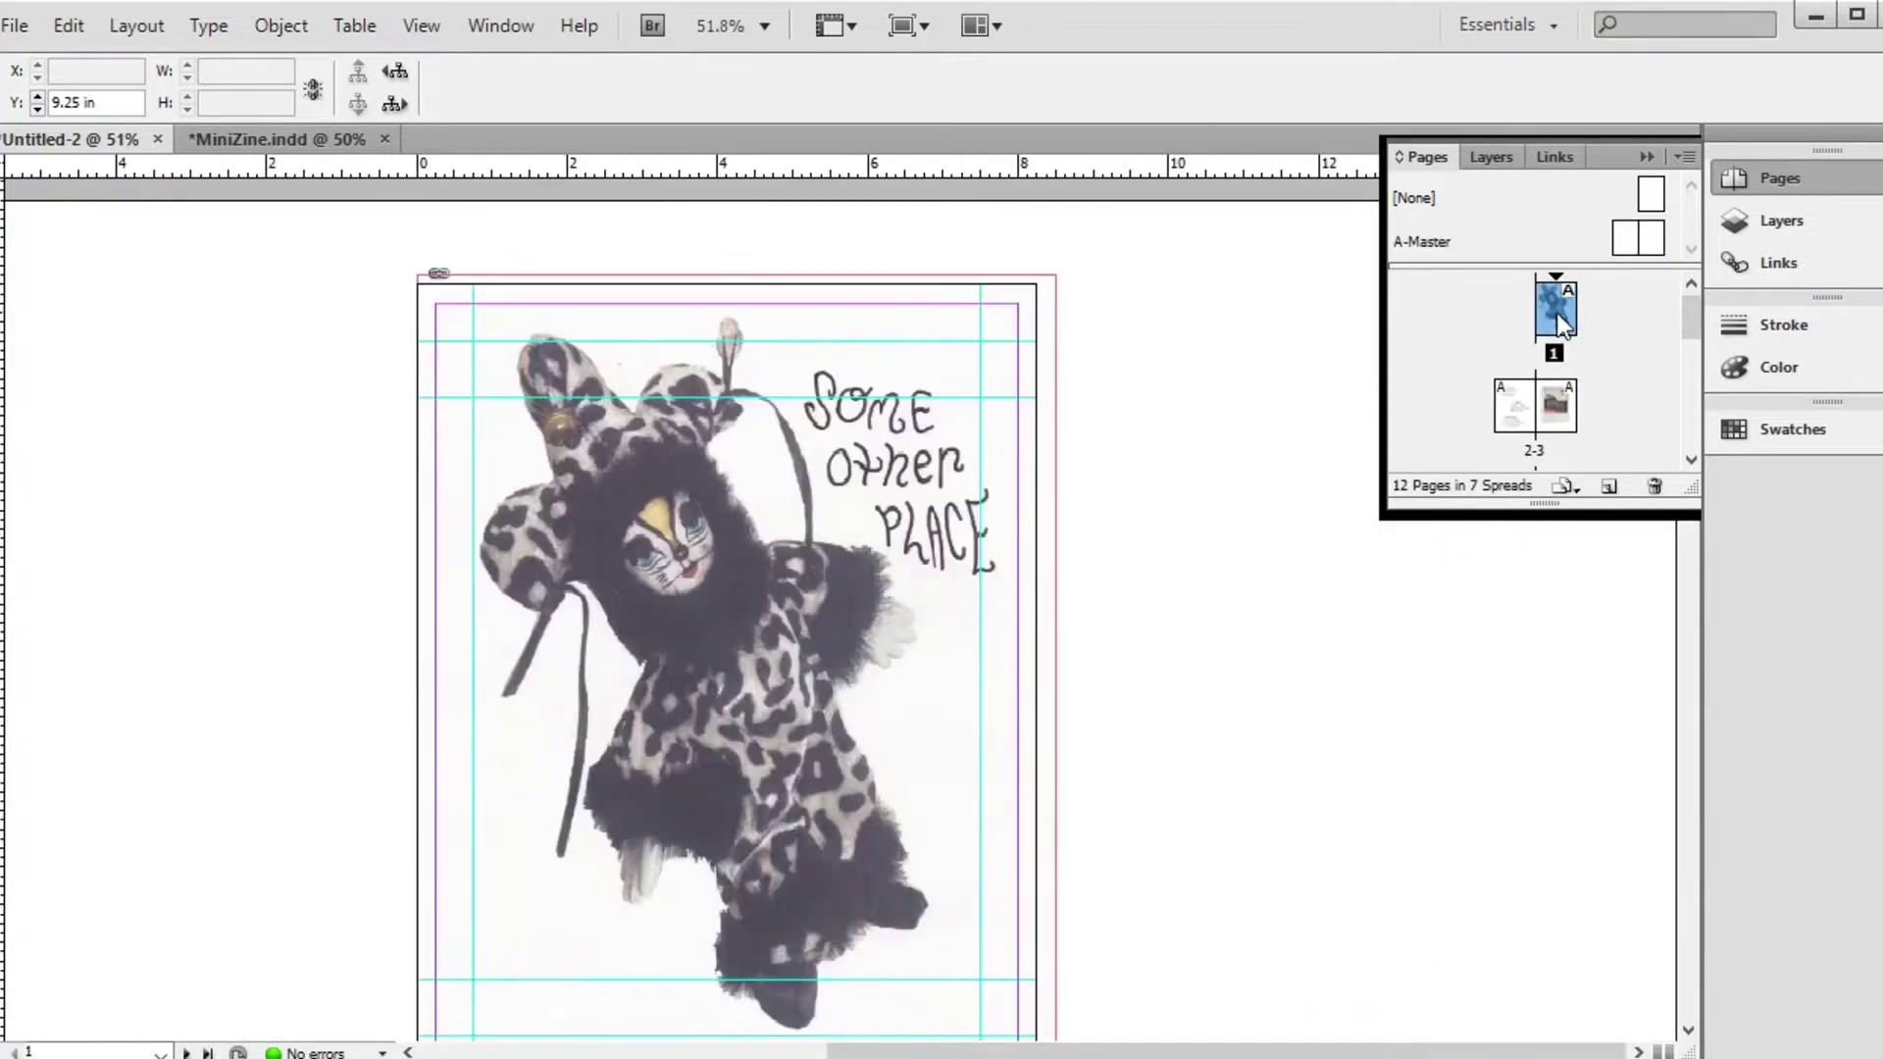
Nudge the moon polaroid frame slightly lower on its page
{"action": "left_click", "coordinate": [1647, 156]}
{"action": "left_click_drag", "start_coordinate": [1689, 255], "coordinate": [1675, 378]}
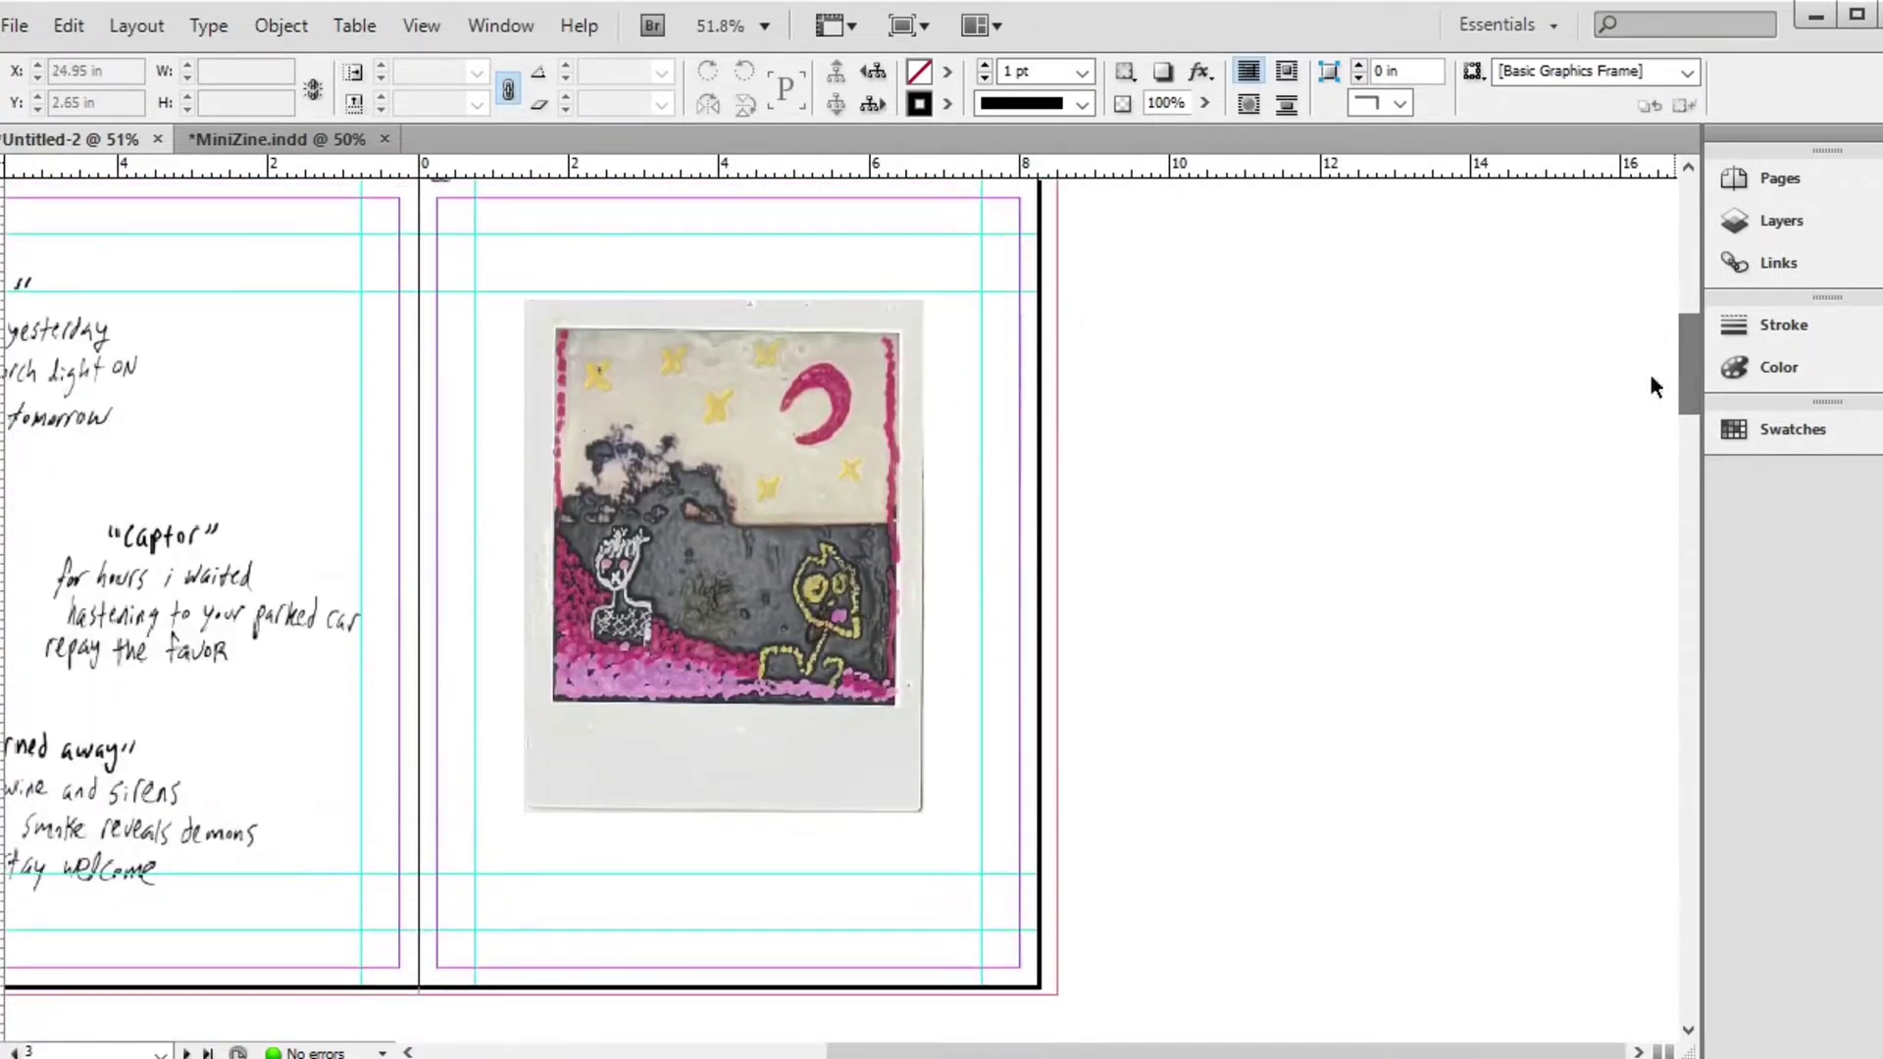
{"action": "left_click", "coordinate": [753, 588]}
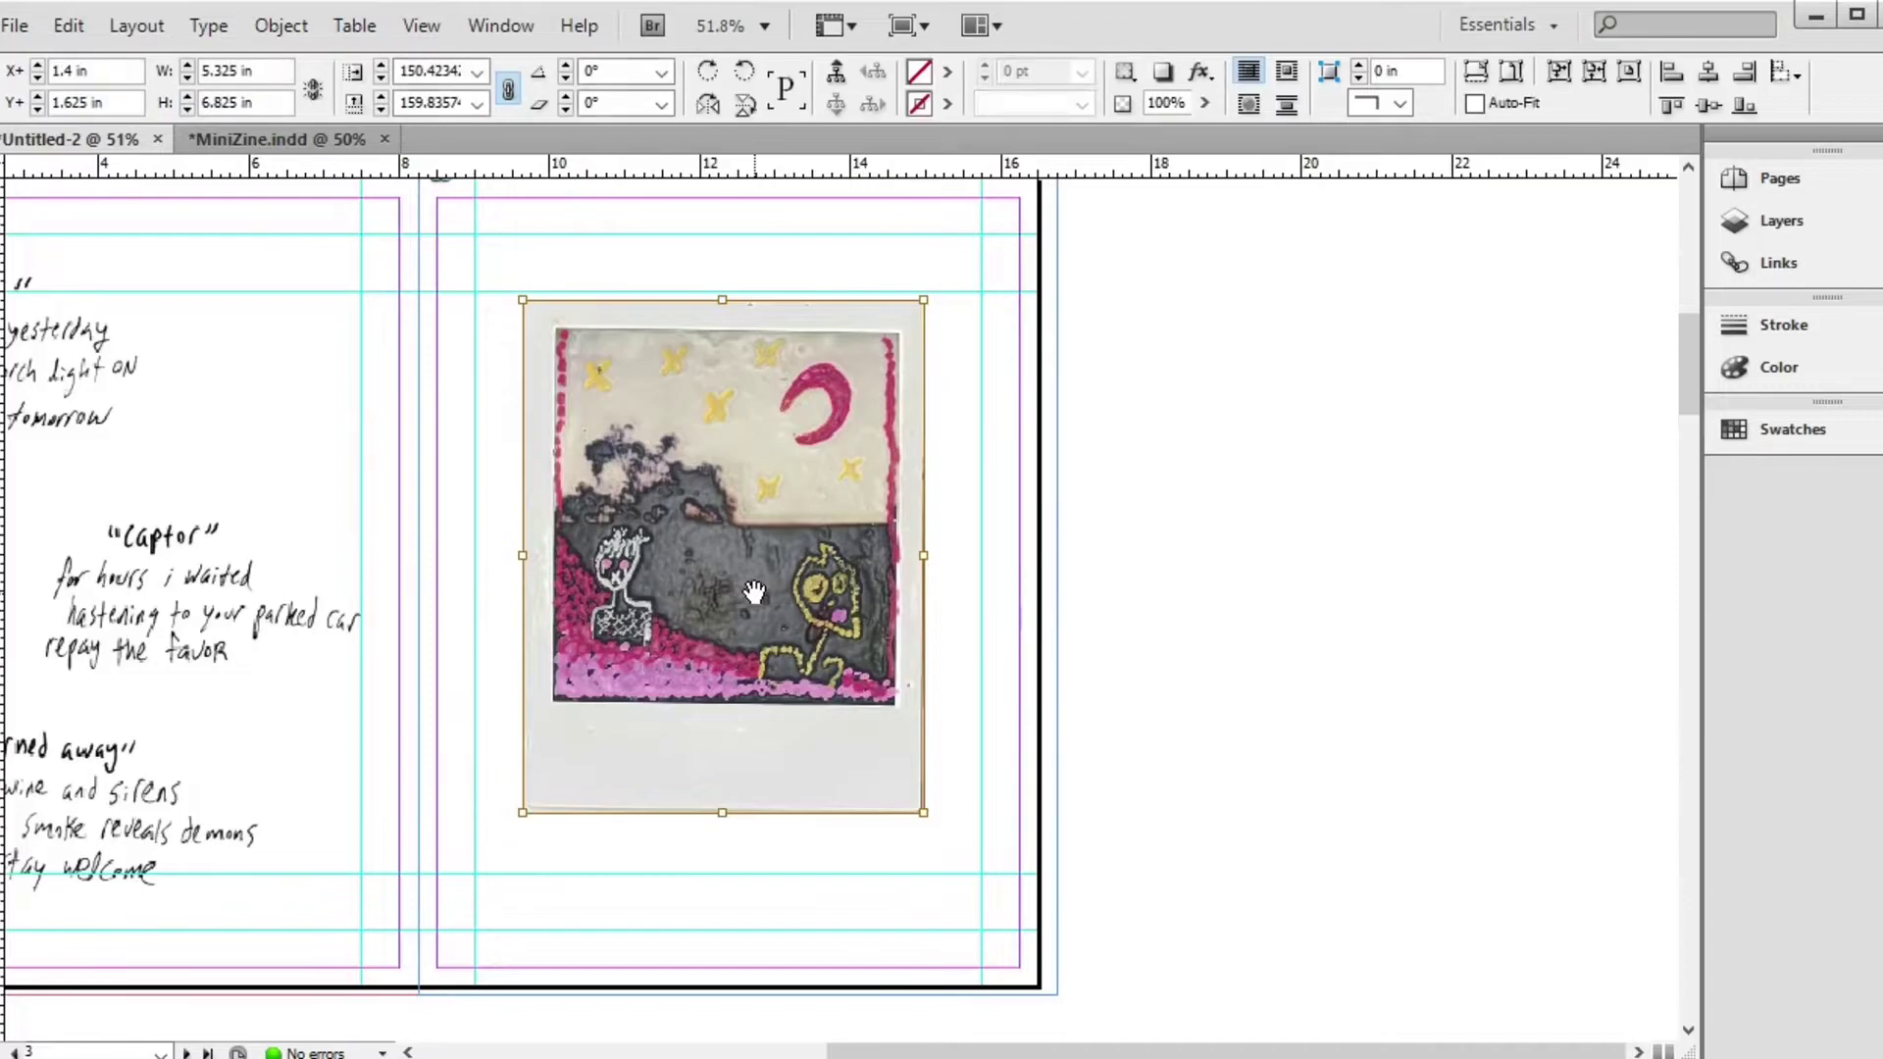
{"action": "left_click_drag", "start_coordinate": [753, 602], "coordinate": [755, 634]}
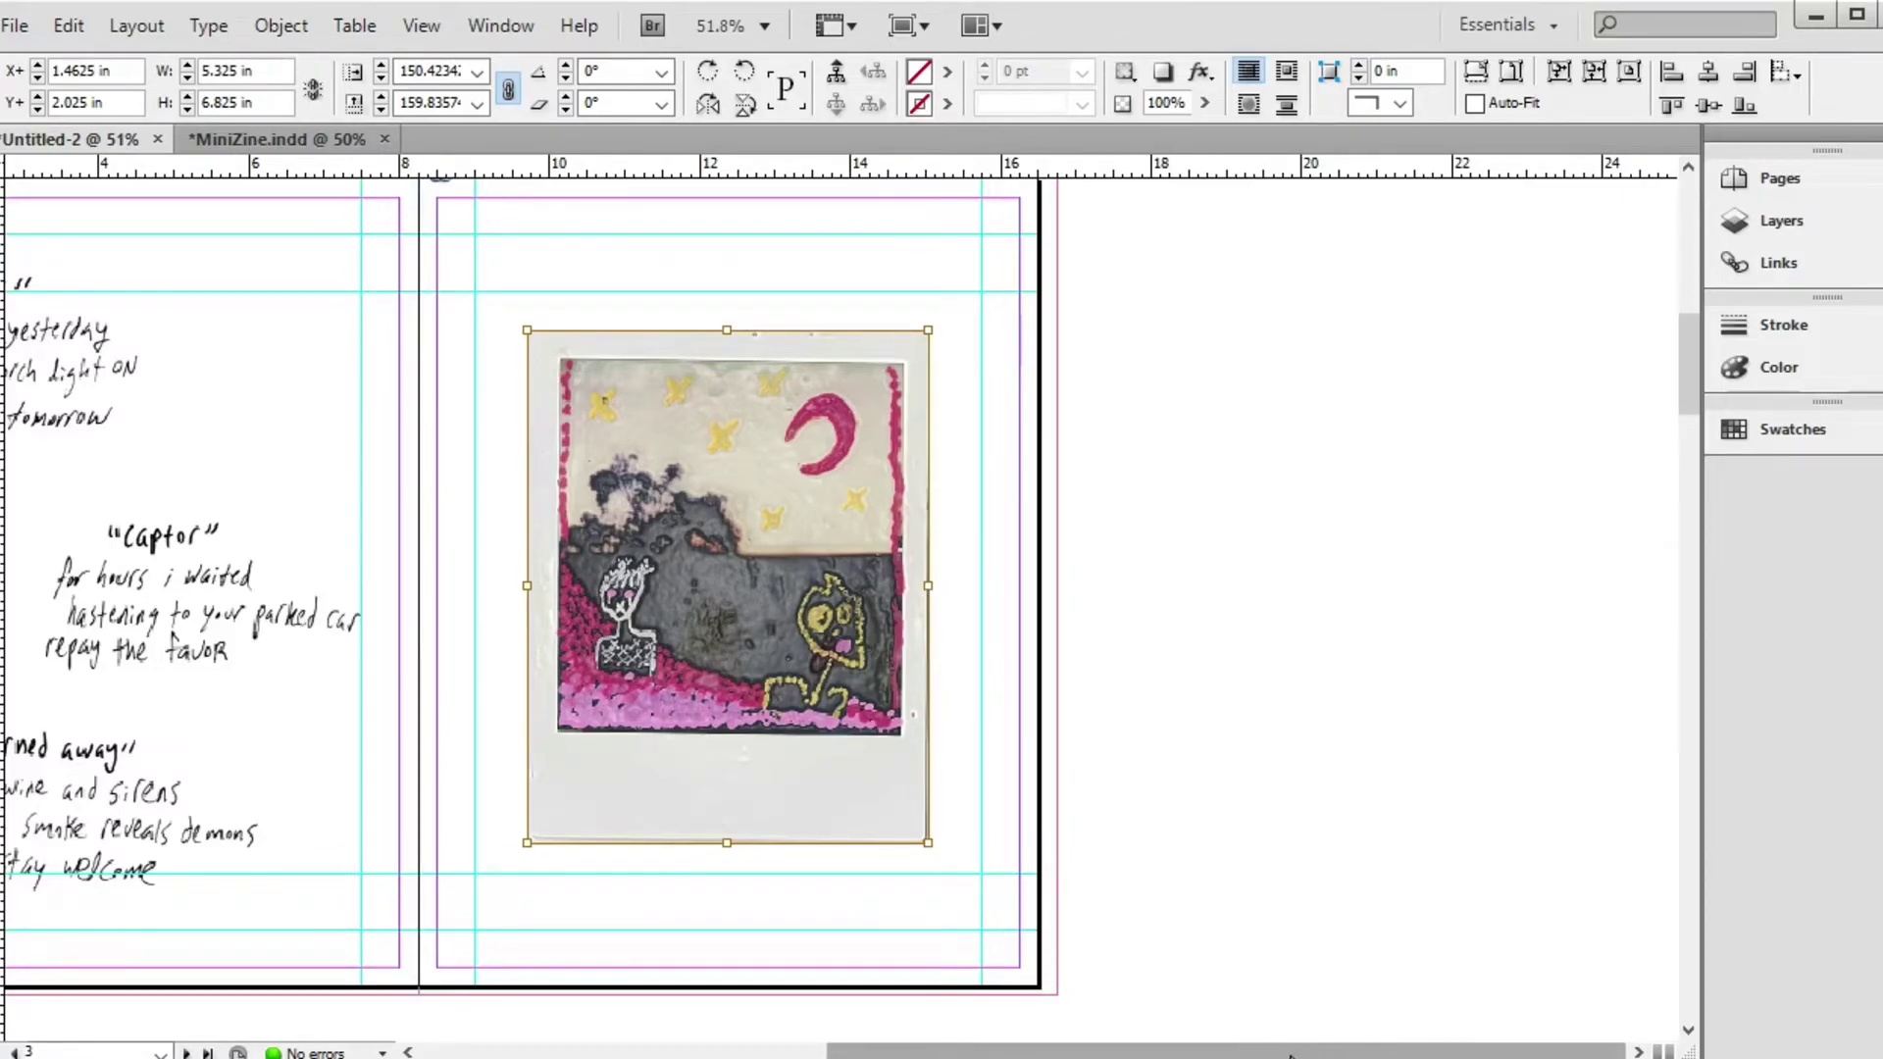
Deselect the polaroid and scroll down to the blank page 6 spread
{"action": "left_click_drag", "start_coordinate": [1291, 1054], "coordinate": [1029, 1055]}
{"action": "left_click", "coordinate": [1638, 492]}
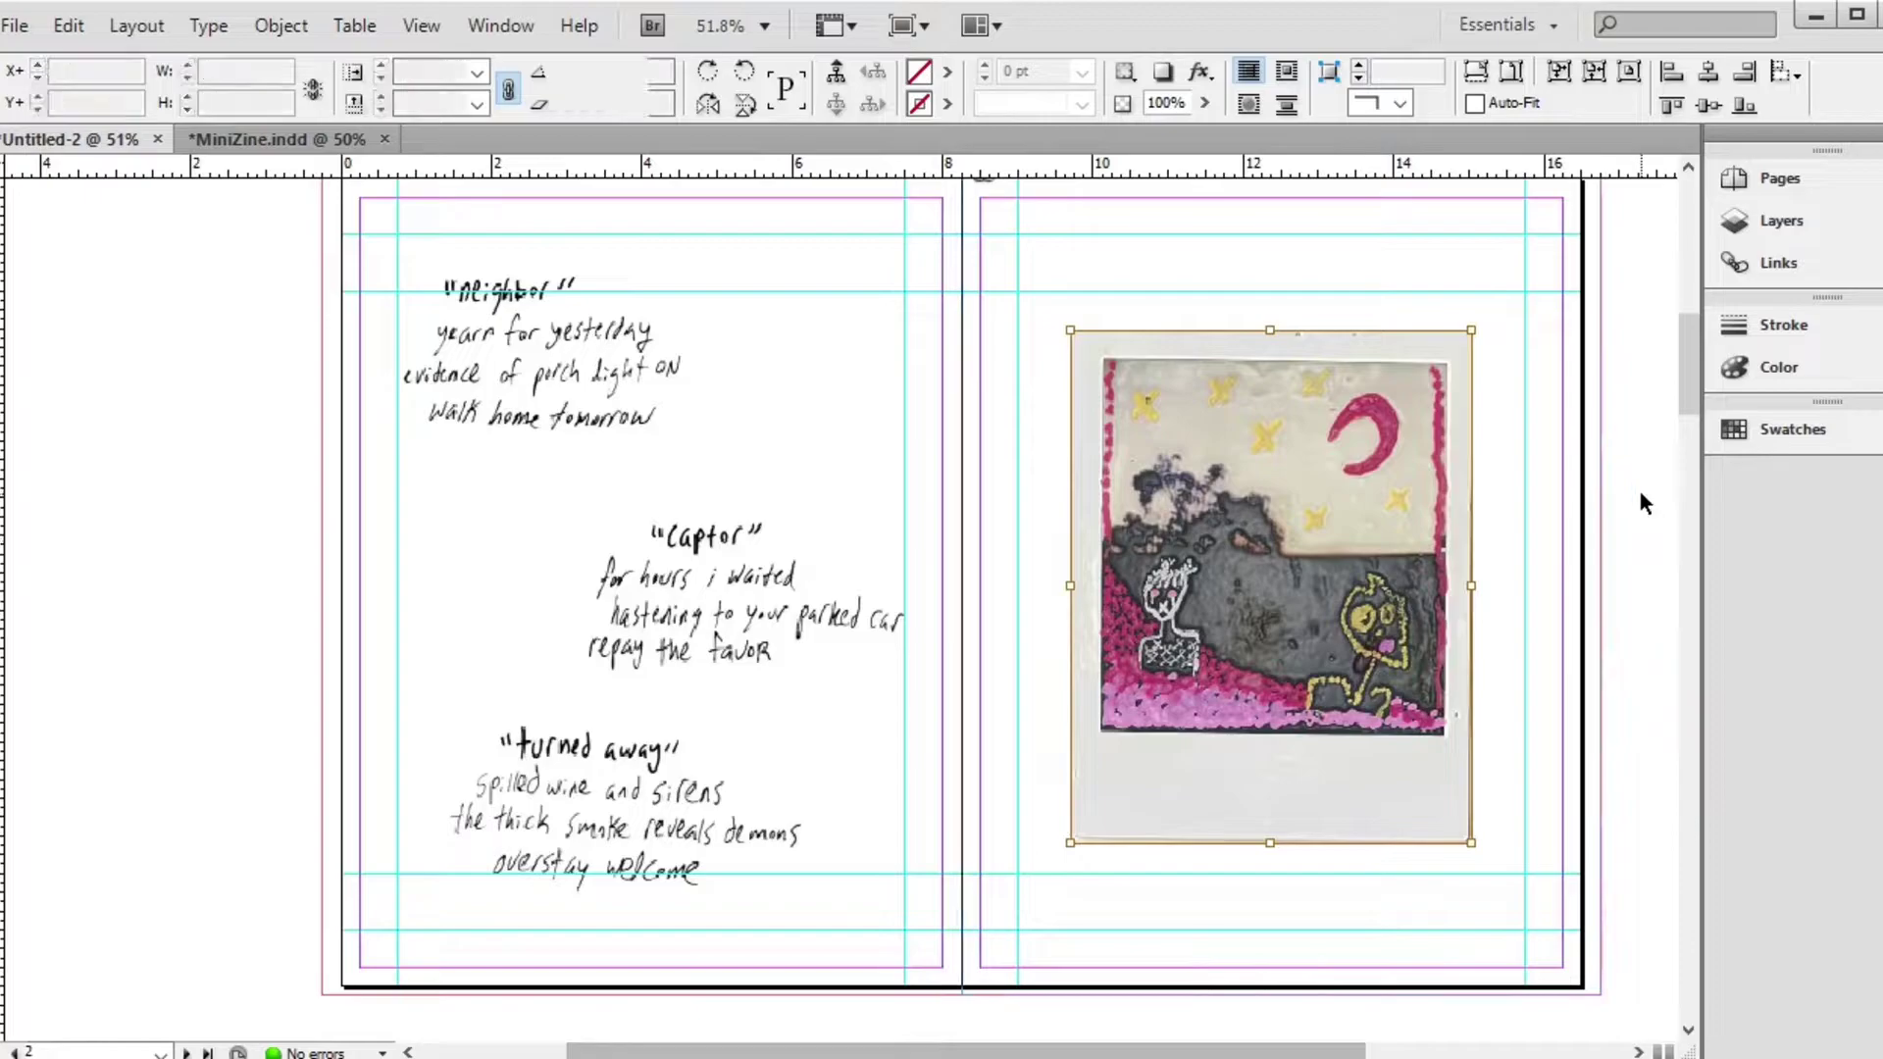
{"action": "left_click_drag", "start_coordinate": [1690, 370], "coordinate": [1697, 410]}
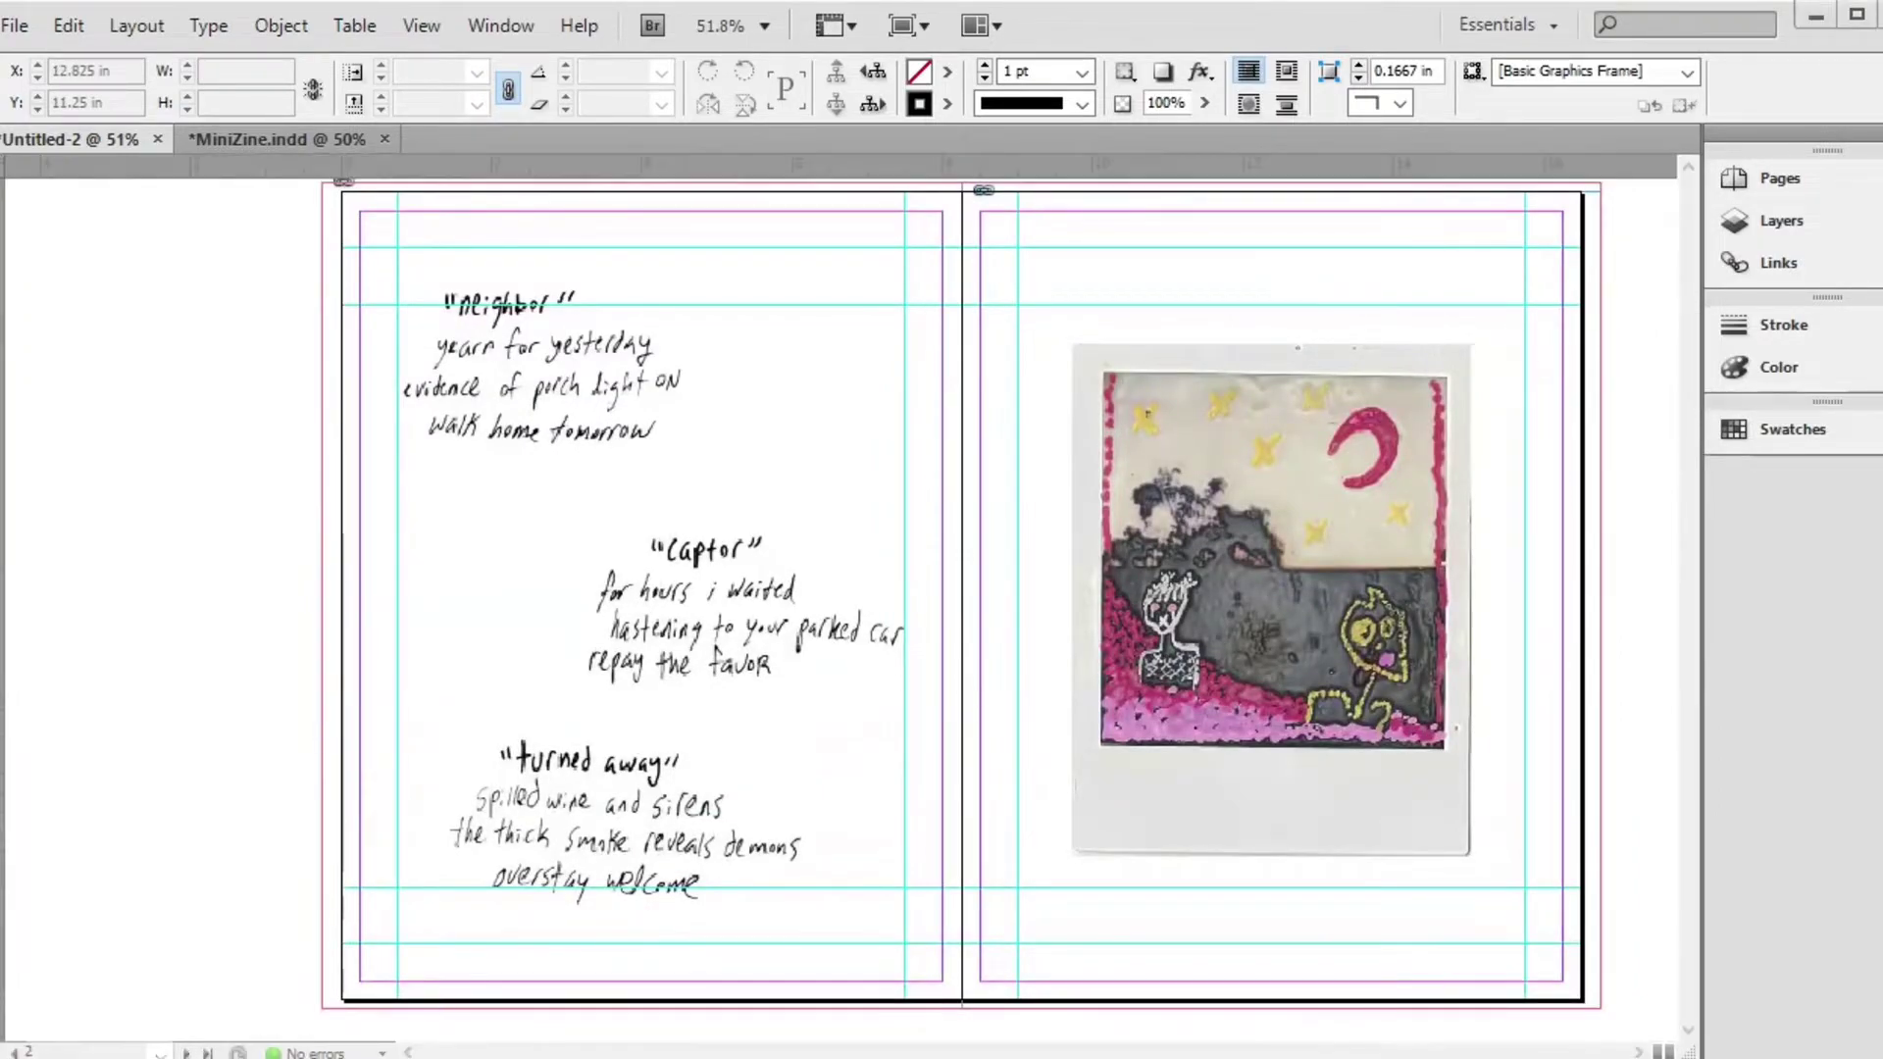
{"action": "left_click_drag", "start_coordinate": [1687, 410], "coordinate": [1703, 597]}
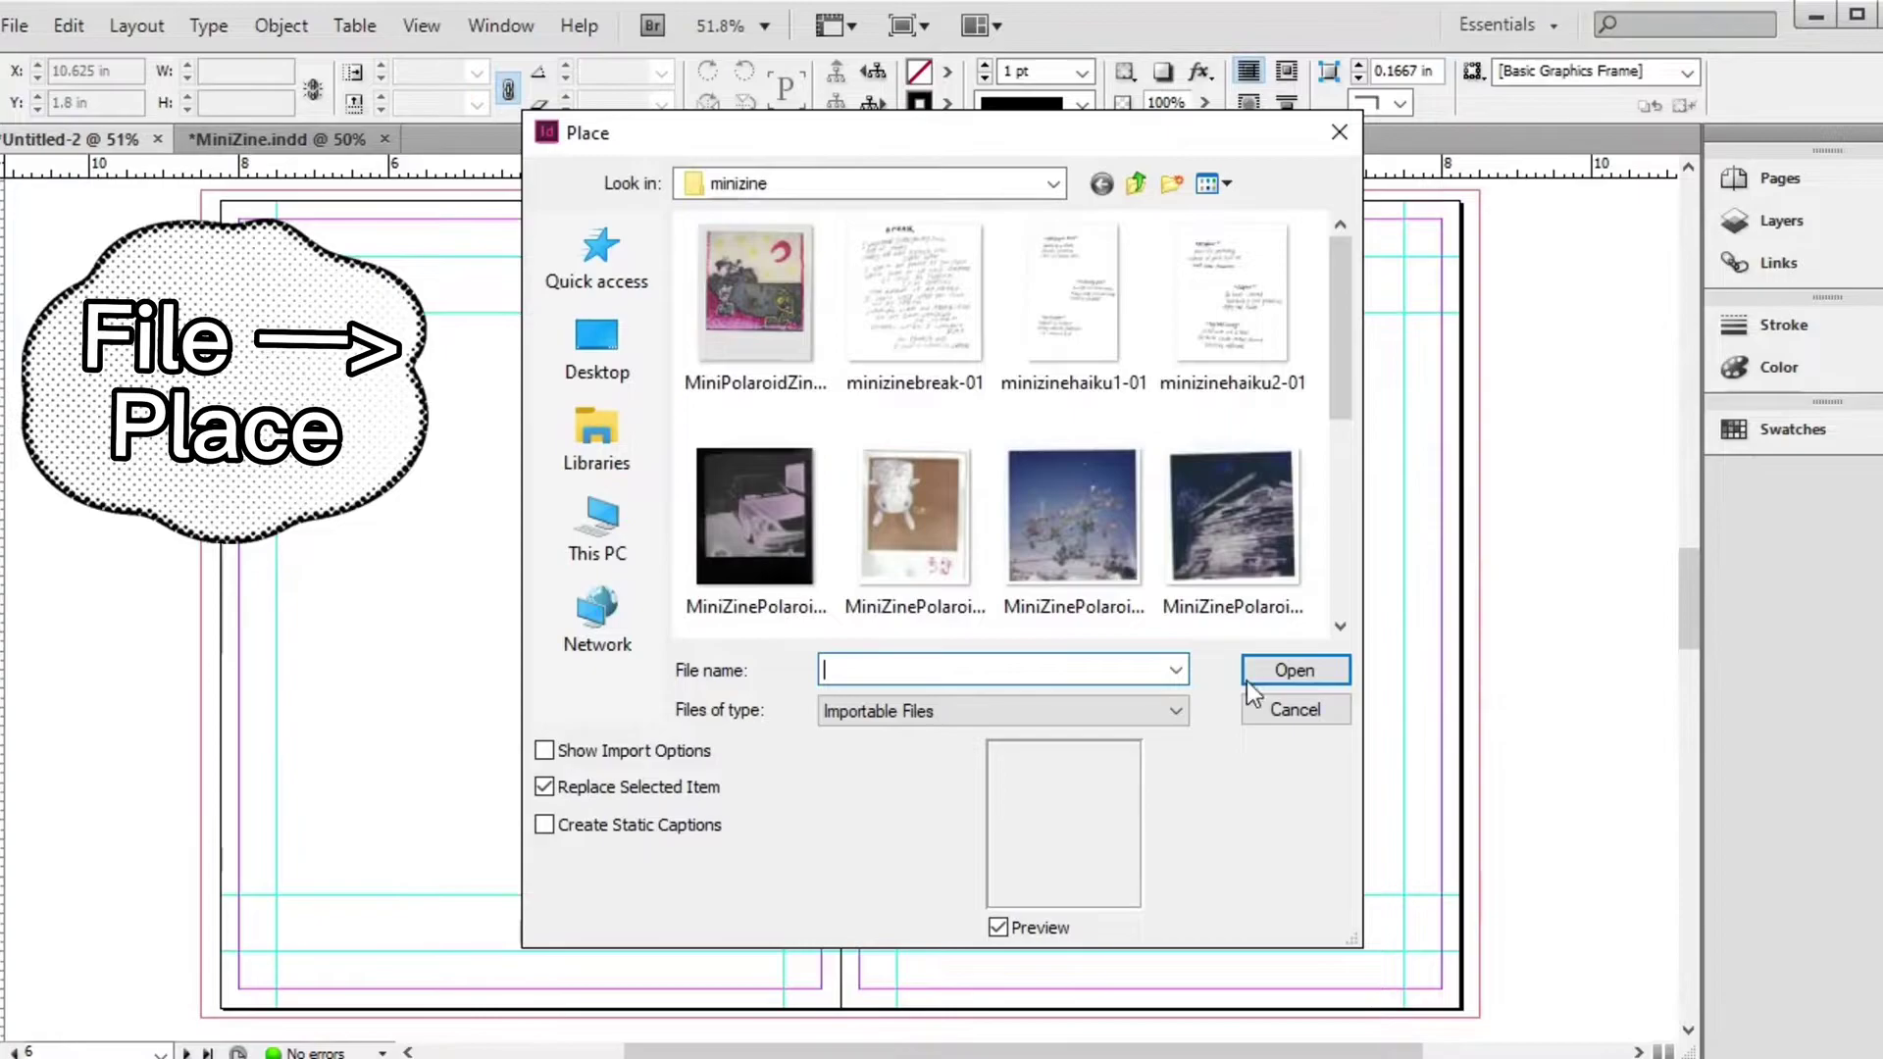
Place the blue-haired portrait polaroid on the left page and centre its image
{"action": "left_click_drag", "start_coordinate": [1329, 355], "coordinate": [1331, 475]}
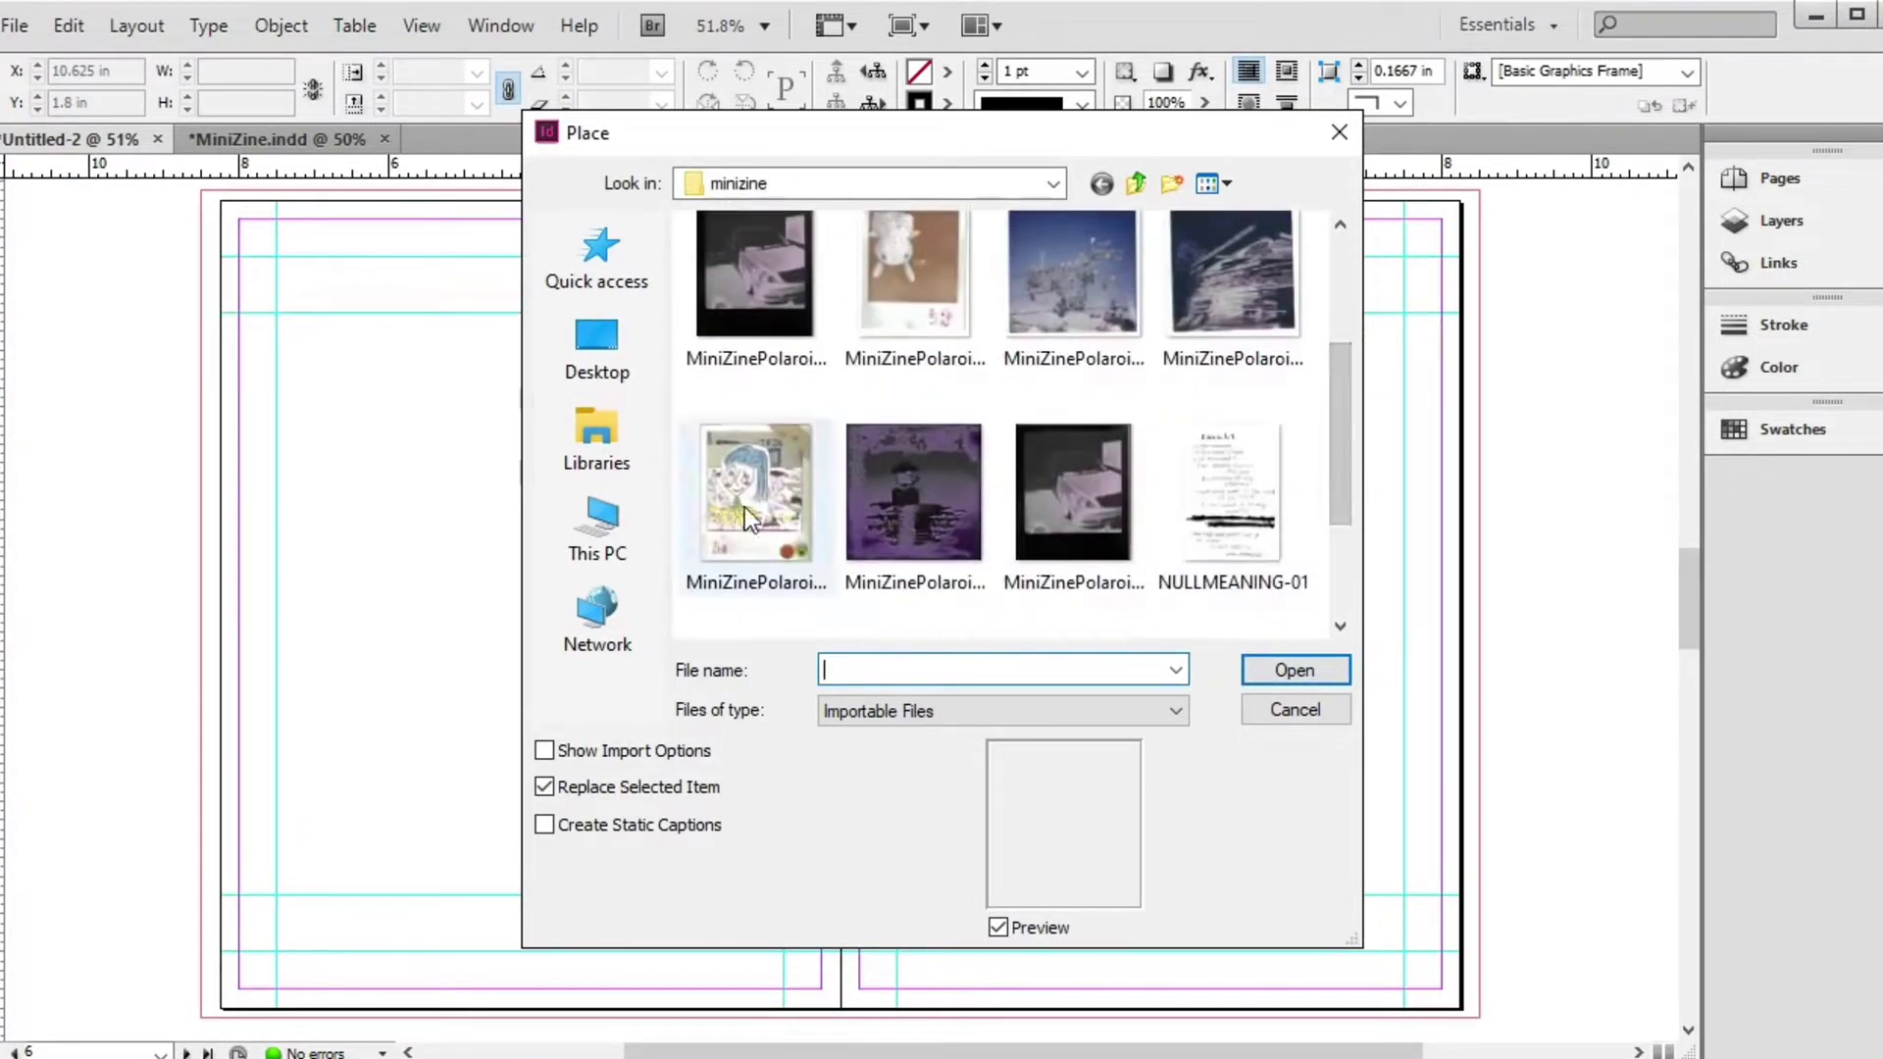
{"action": "double_click", "coordinate": [744, 508]}
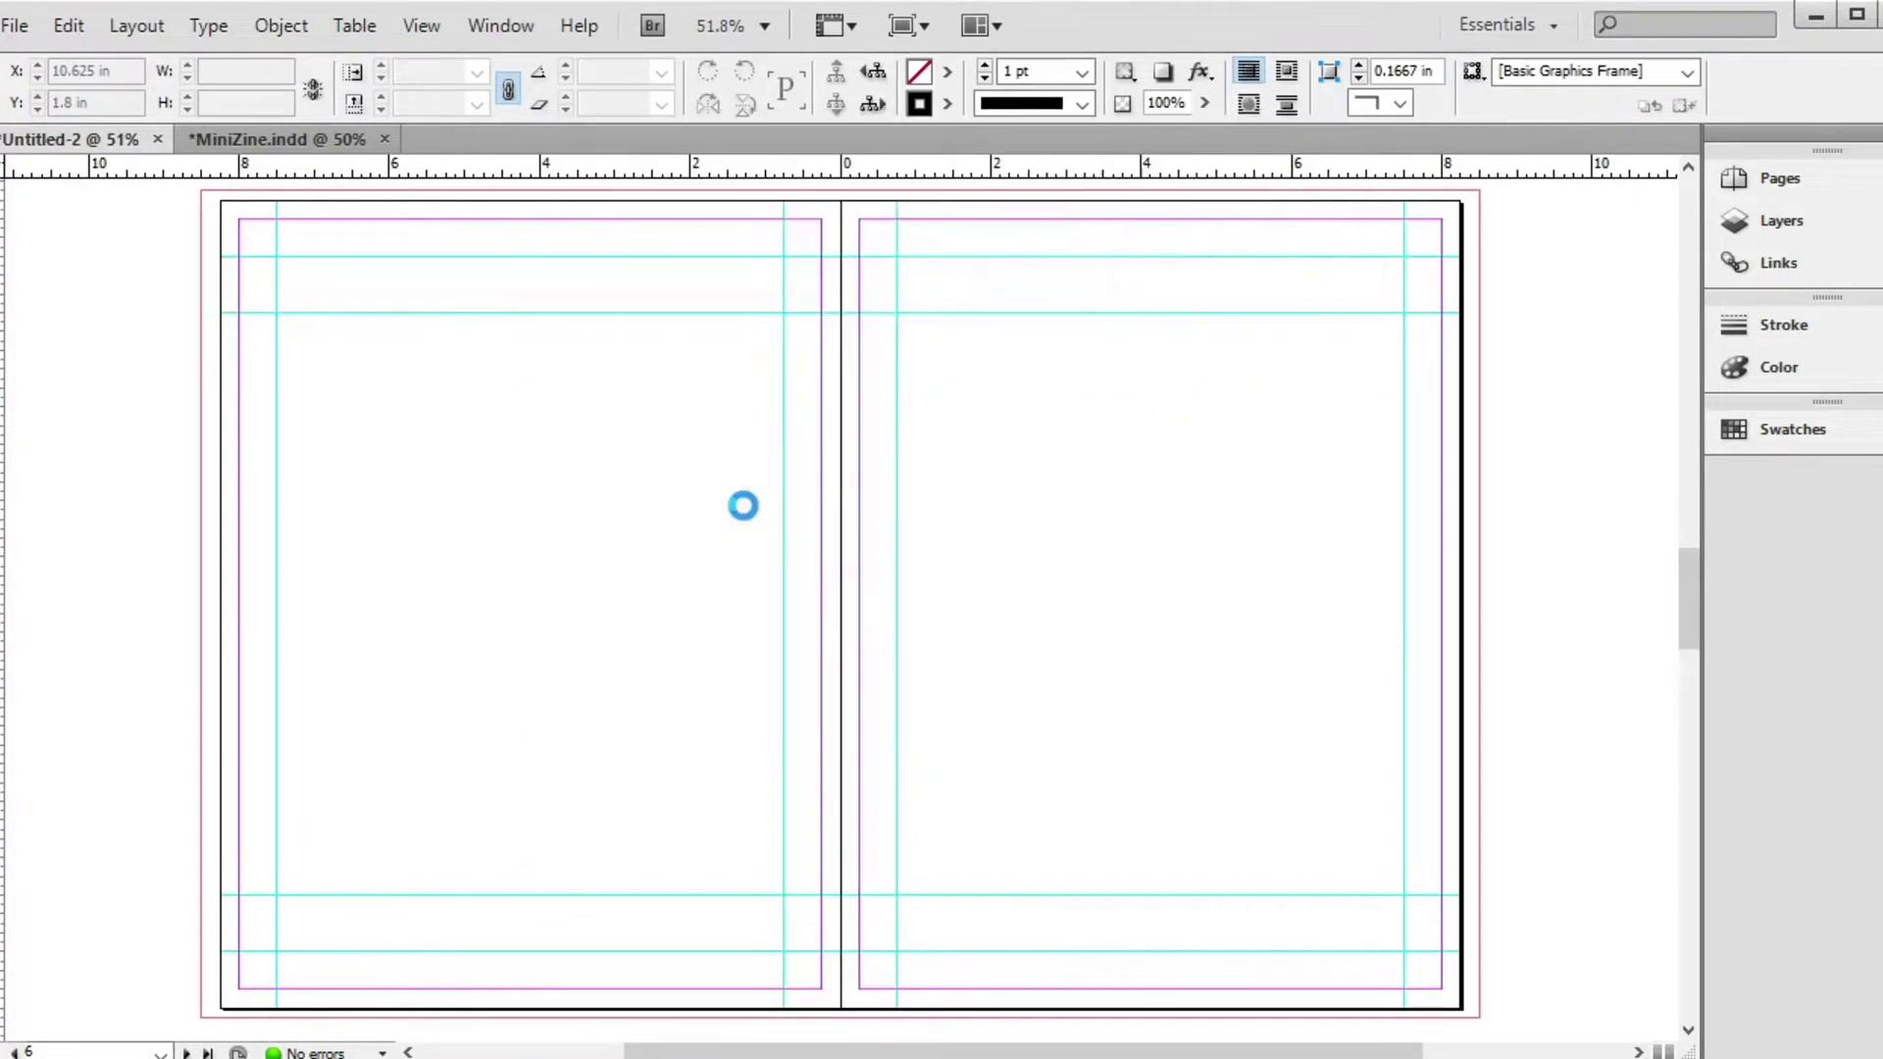
{"action": "left_click", "coordinate": [199, 189]}
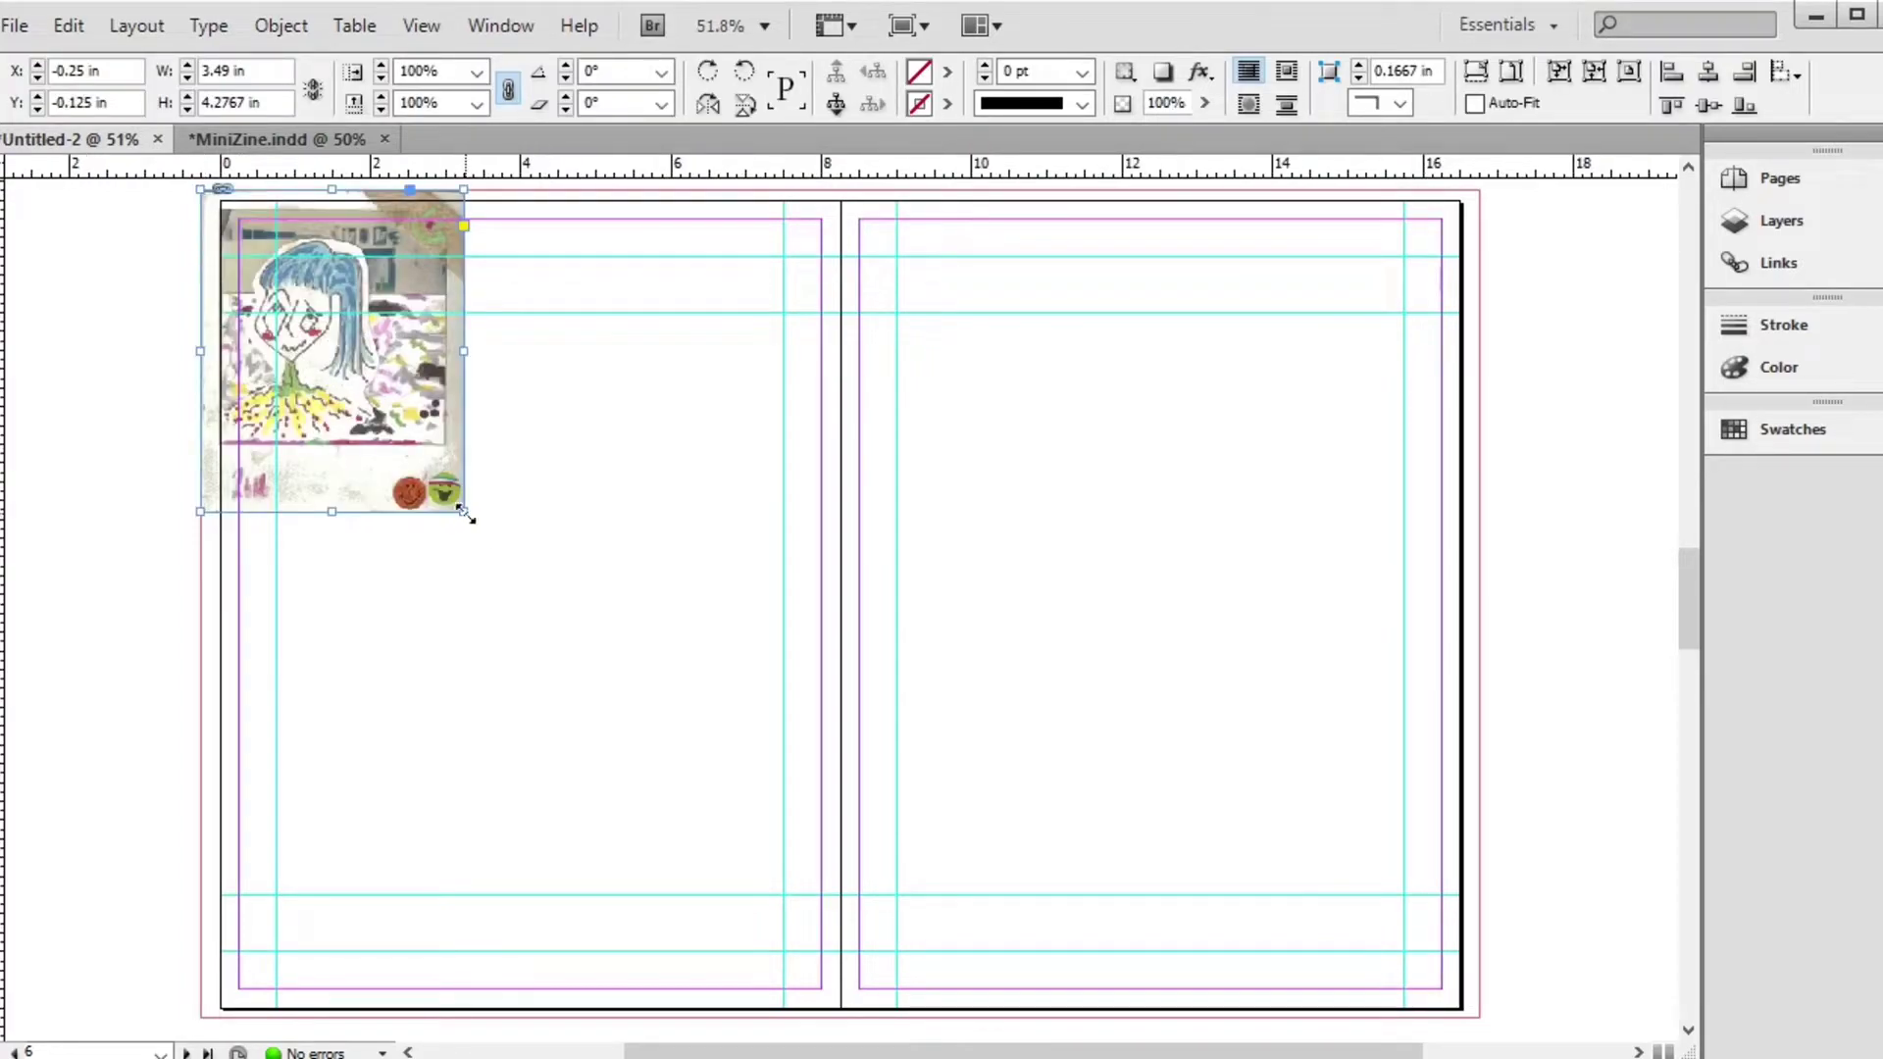
{"action": "left_click_drag", "start_coordinate": [464, 513], "coordinate": [840, 1017]}
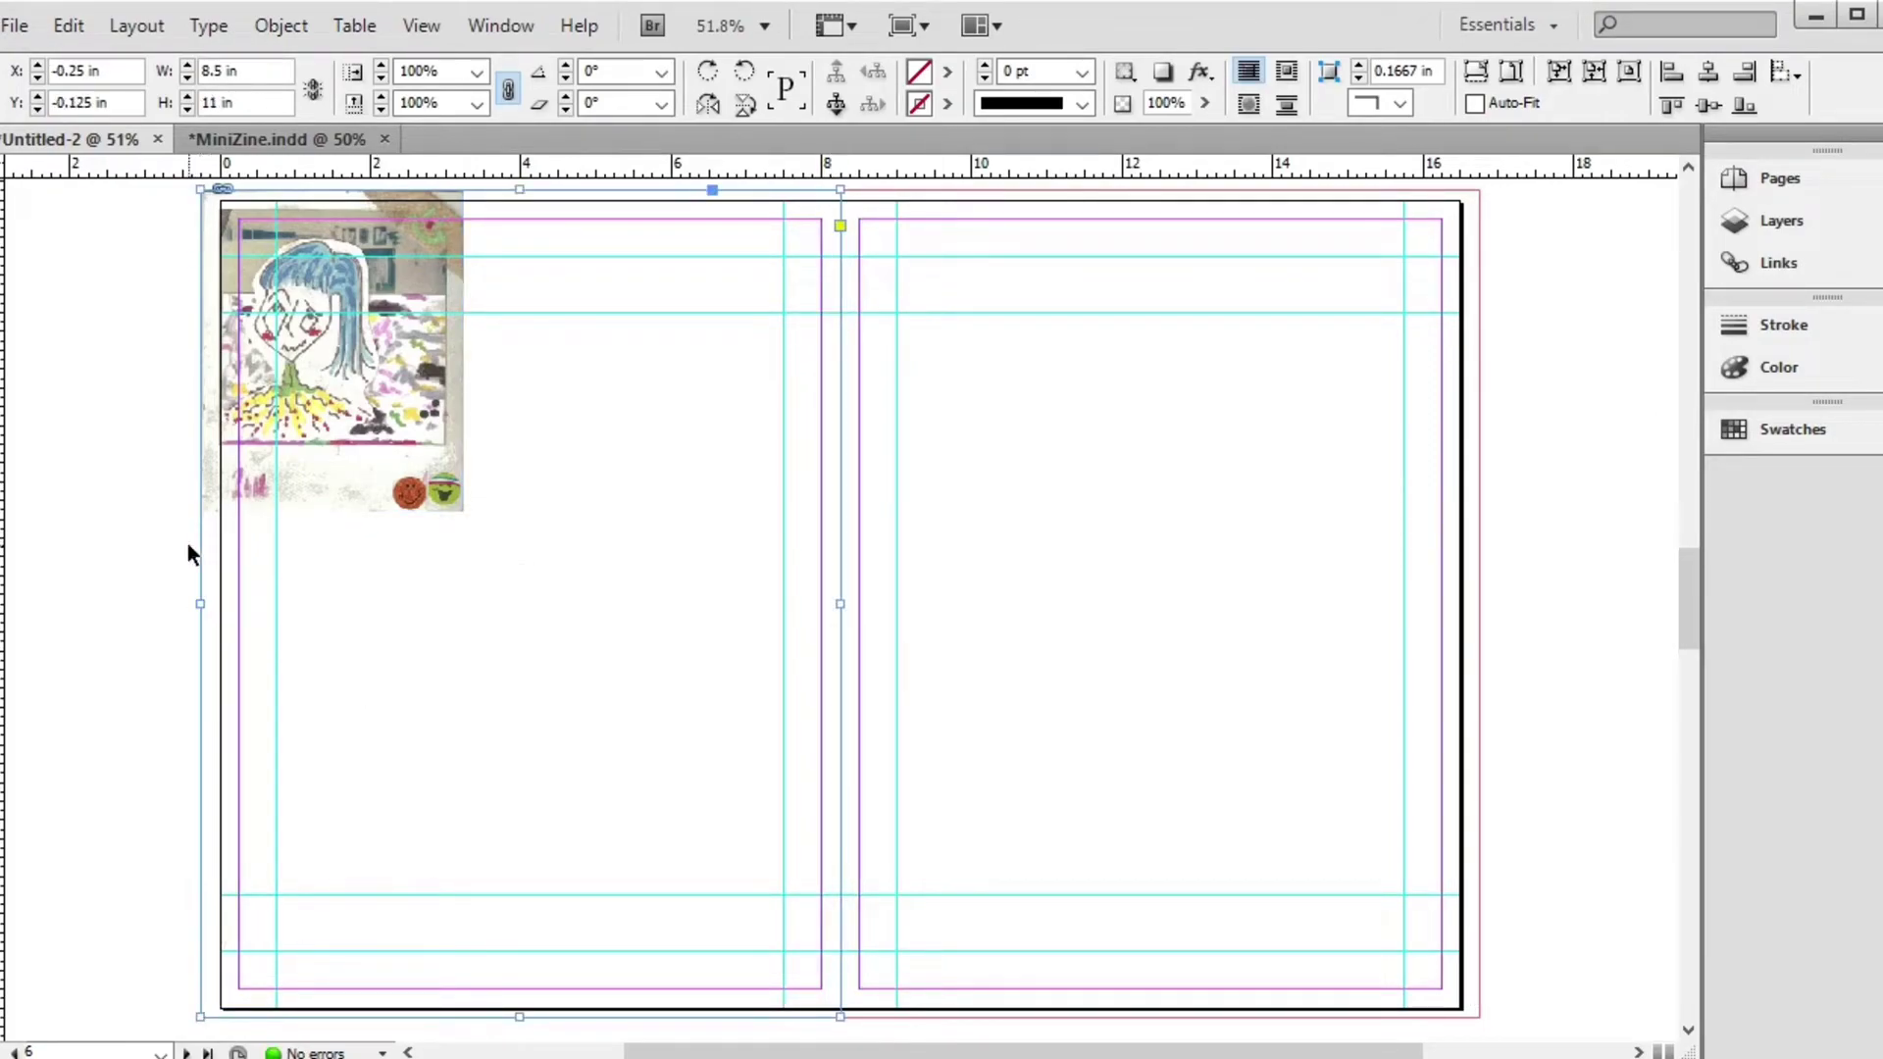
{"action": "left_click", "coordinate": [149, 882]}
{"action": "left_click_drag", "start_coordinate": [1692, 596], "coordinate": [1693, 598]}
{"action": "double_click", "coordinate": [510, 574]}
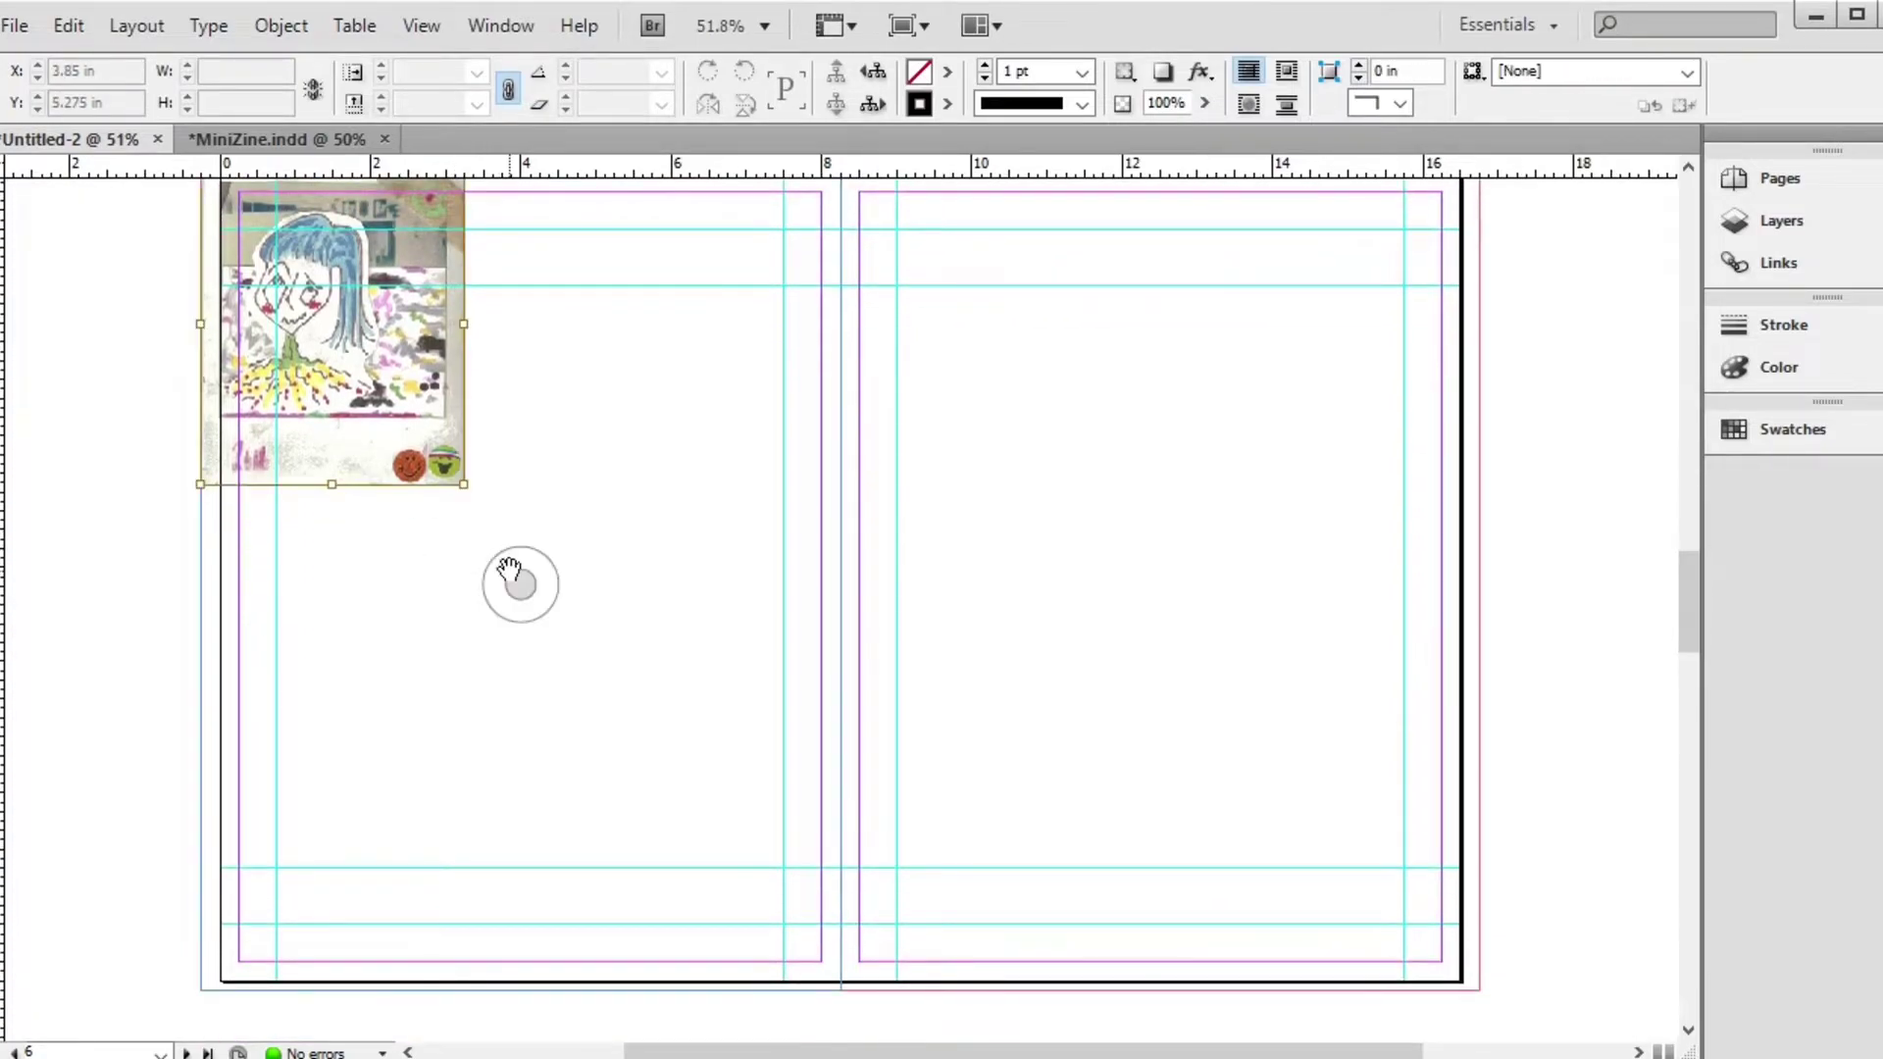
{"action": "left_click_drag", "start_coordinate": [510, 573], "coordinate": [691, 832]}
{"action": "left_click", "coordinate": [748, 575]}
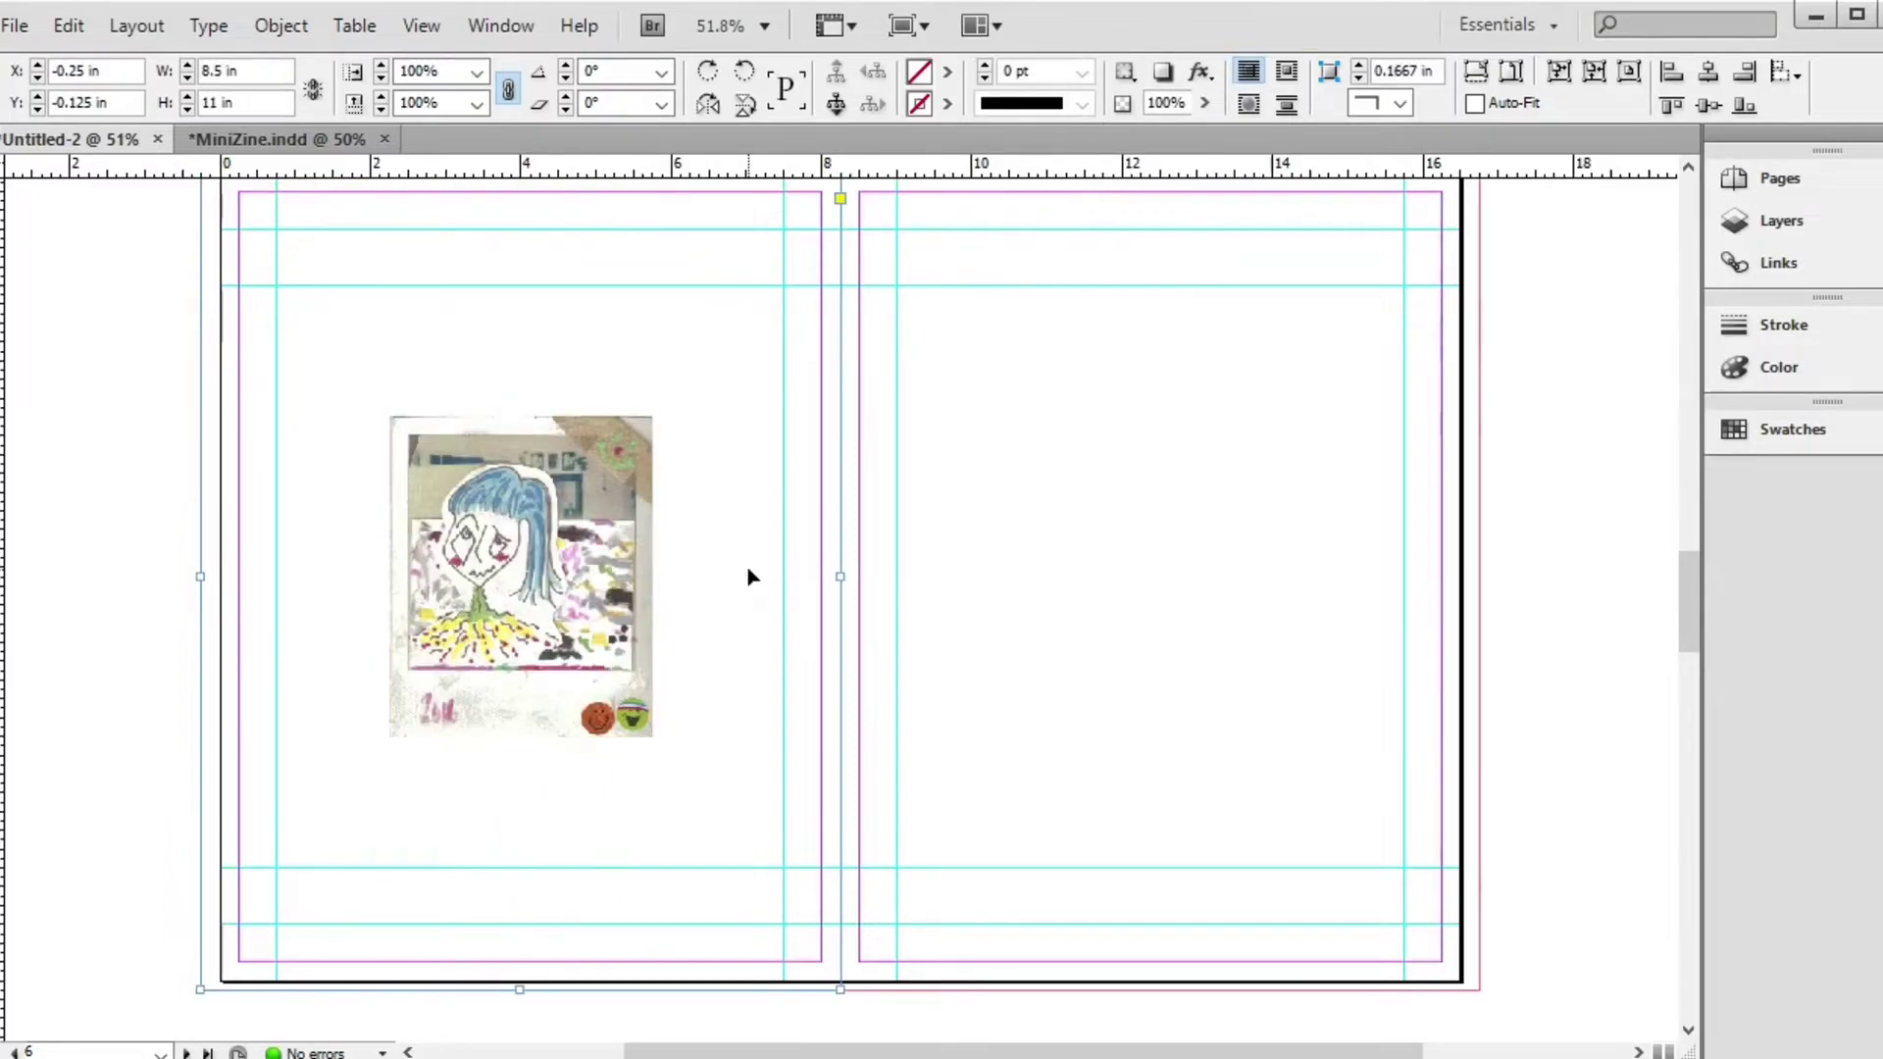
Stretch the portrait to the margin guides at 6.75 × 7.75 in and show it at High Quality Display
{"action": "left_click", "coordinate": [520, 438]}
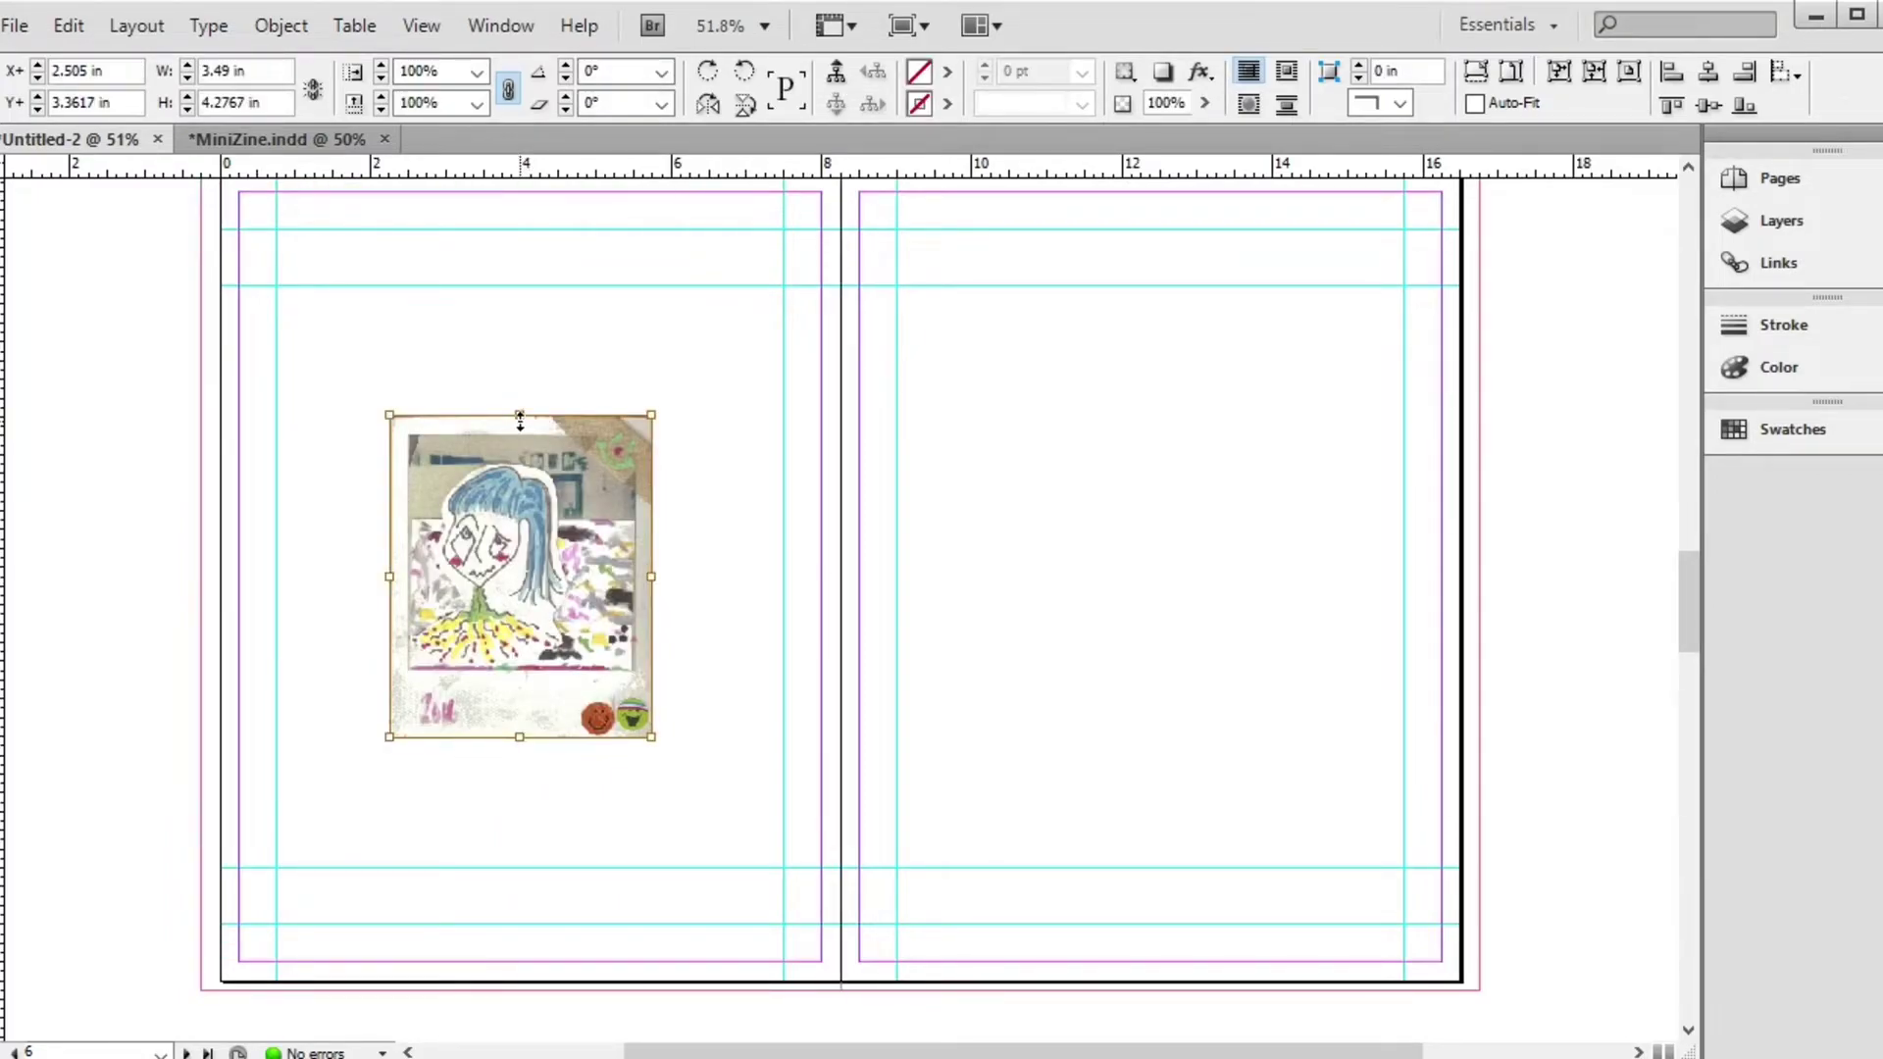
{"action": "left_click_drag", "start_coordinate": [520, 416], "coordinate": [519, 284]}
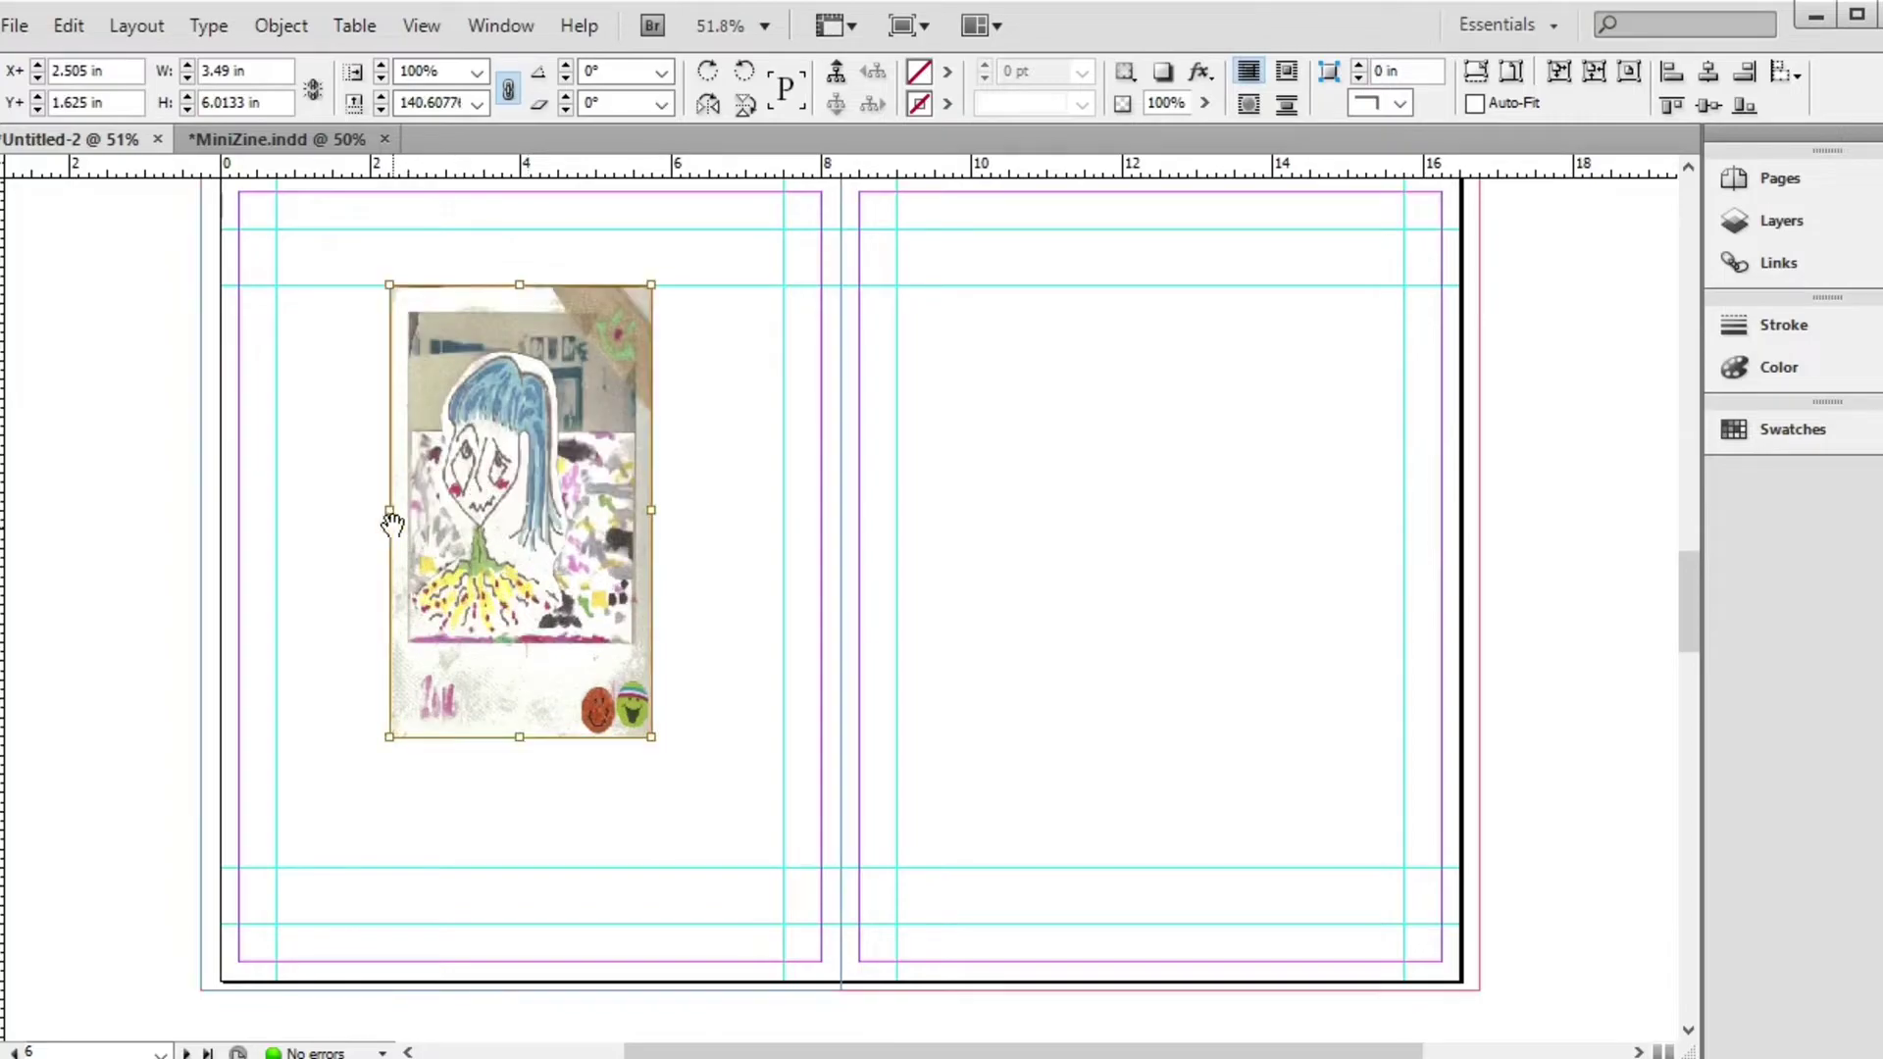
{"action": "left_click_drag", "start_coordinate": [390, 512], "coordinate": [276, 512]}
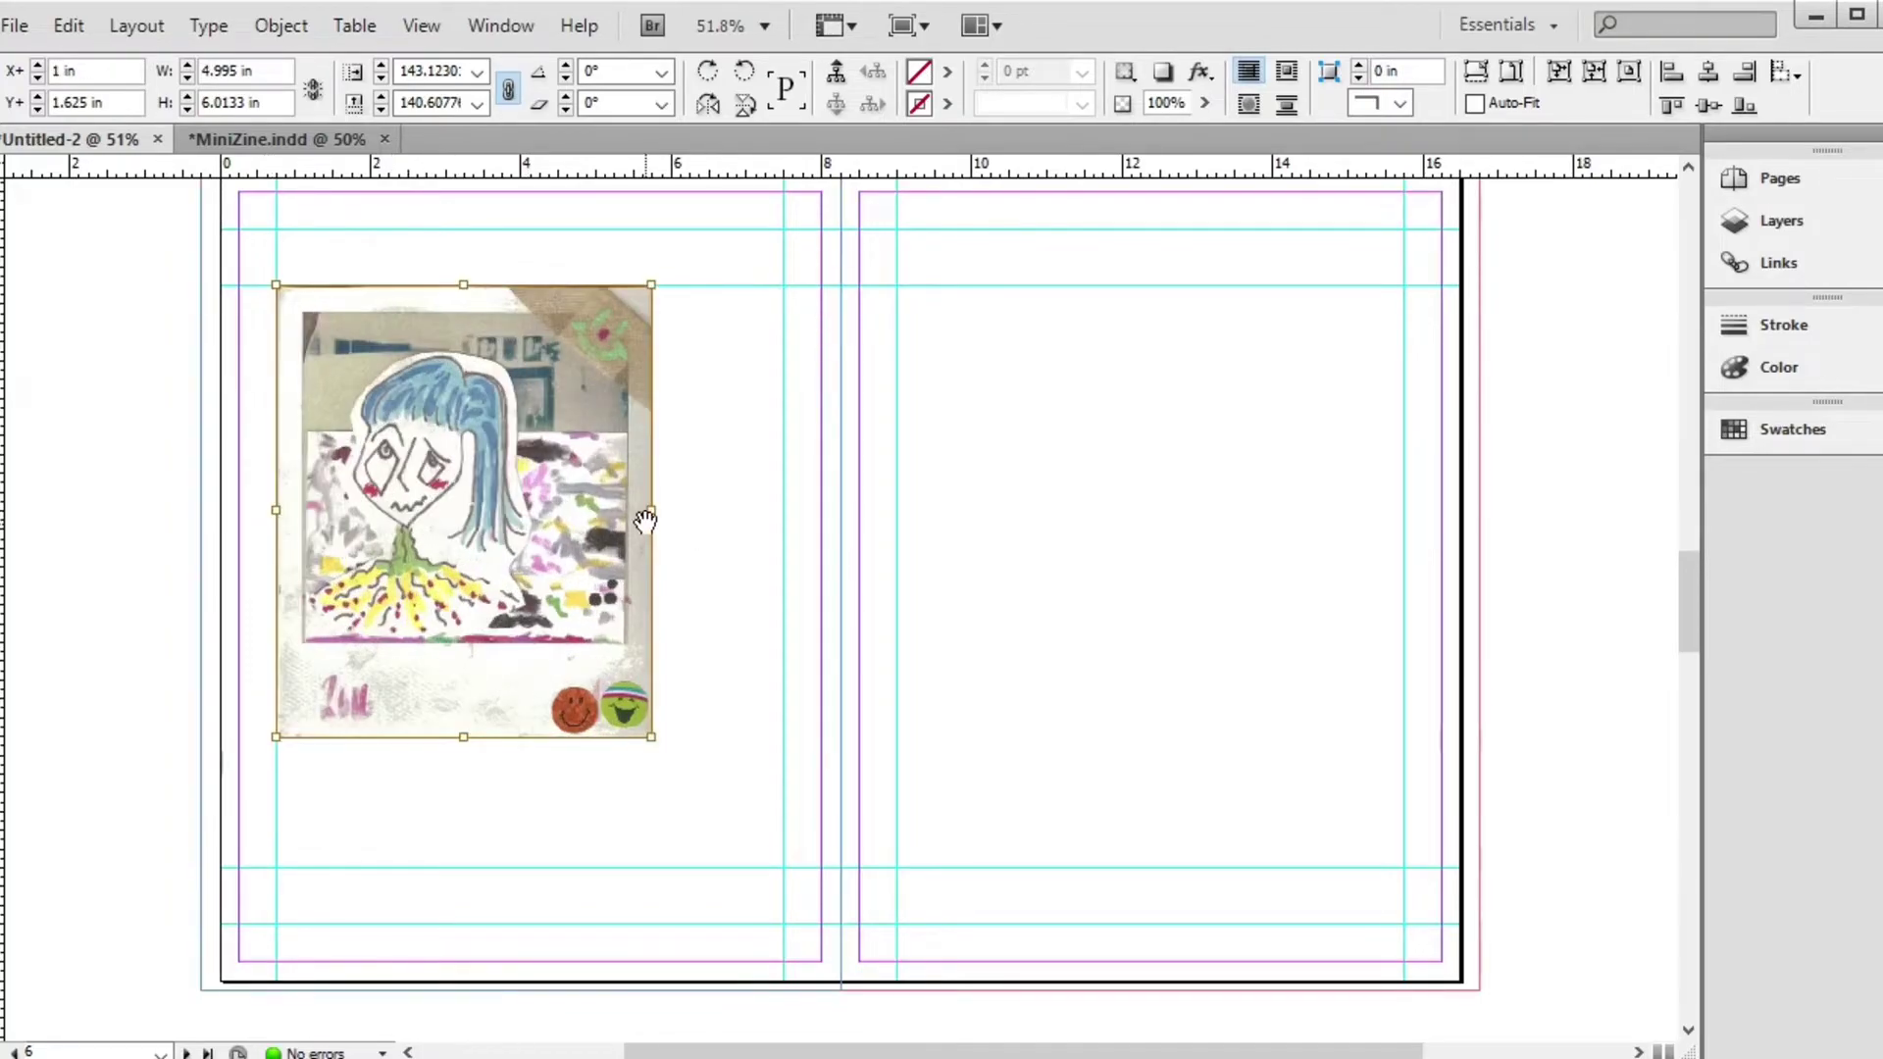
{"action": "left_click_drag", "start_coordinate": [649, 510], "coordinate": [782, 510]}
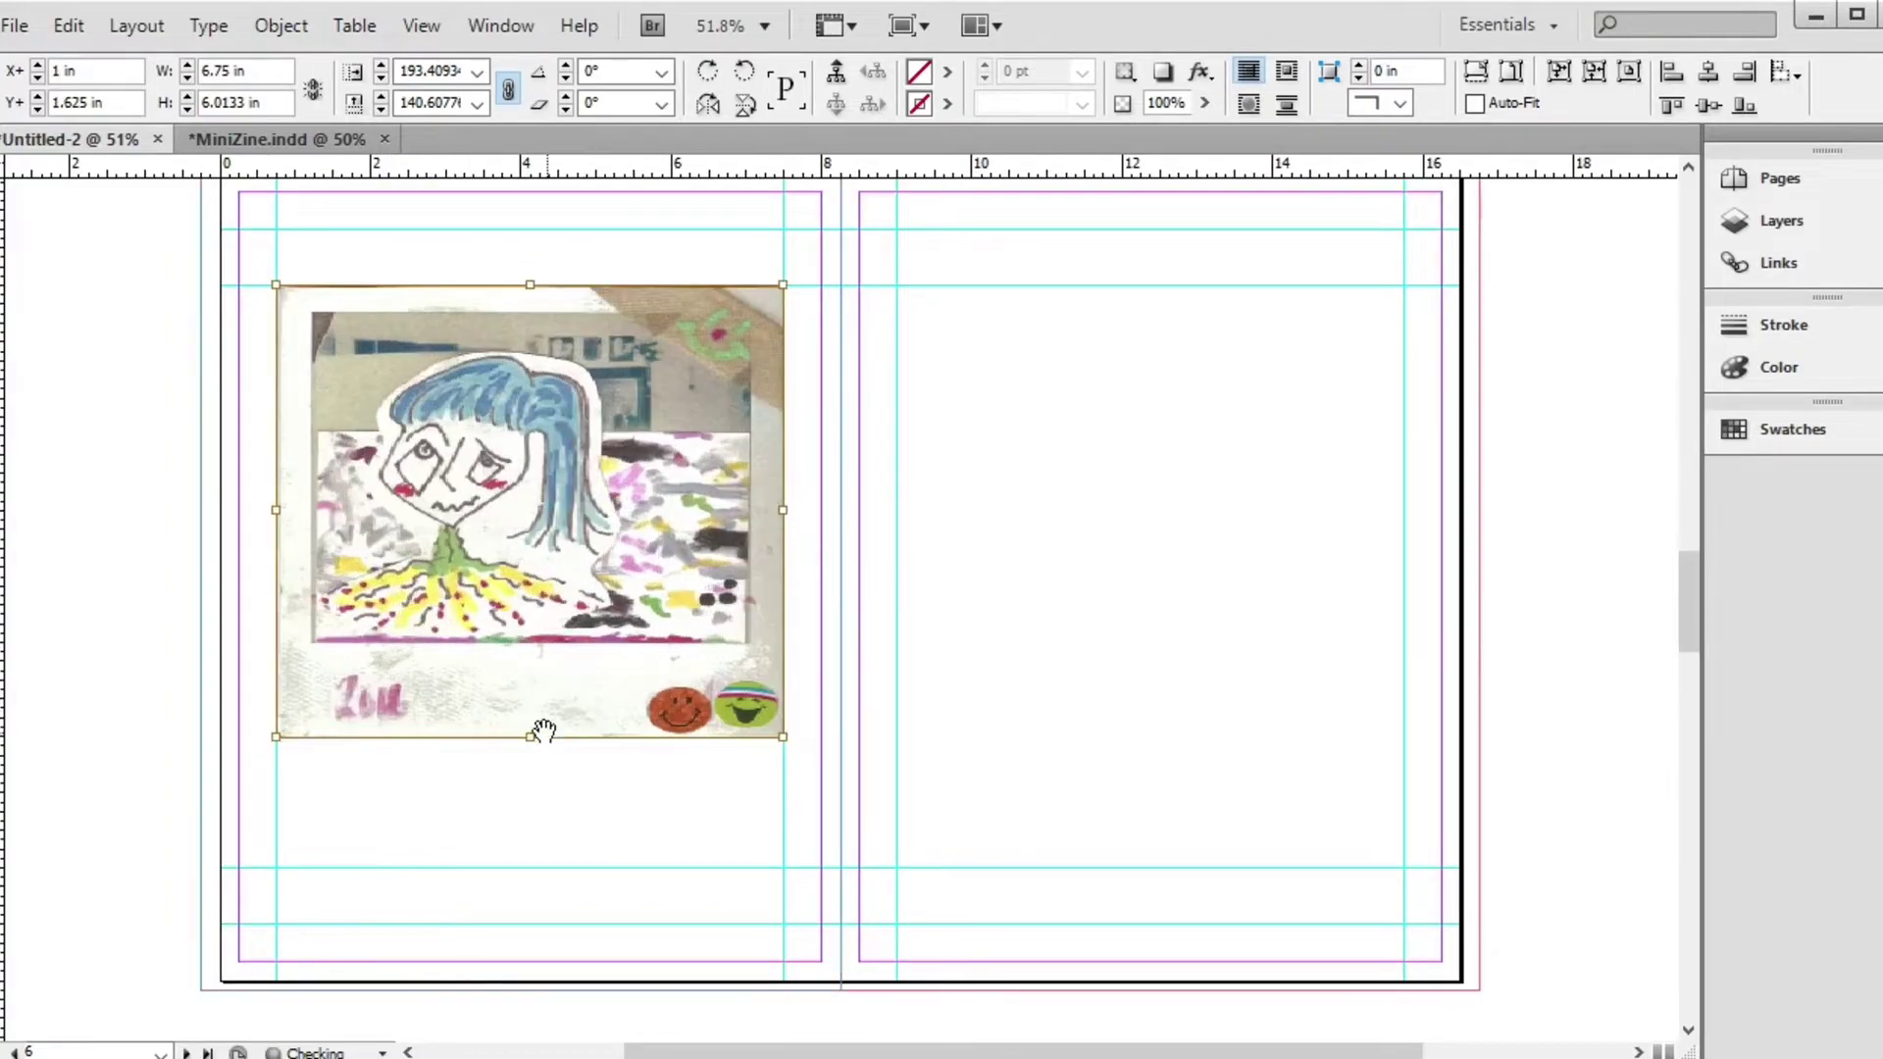
{"action": "left_click_drag", "start_coordinate": [531, 737], "coordinate": [530, 867]}
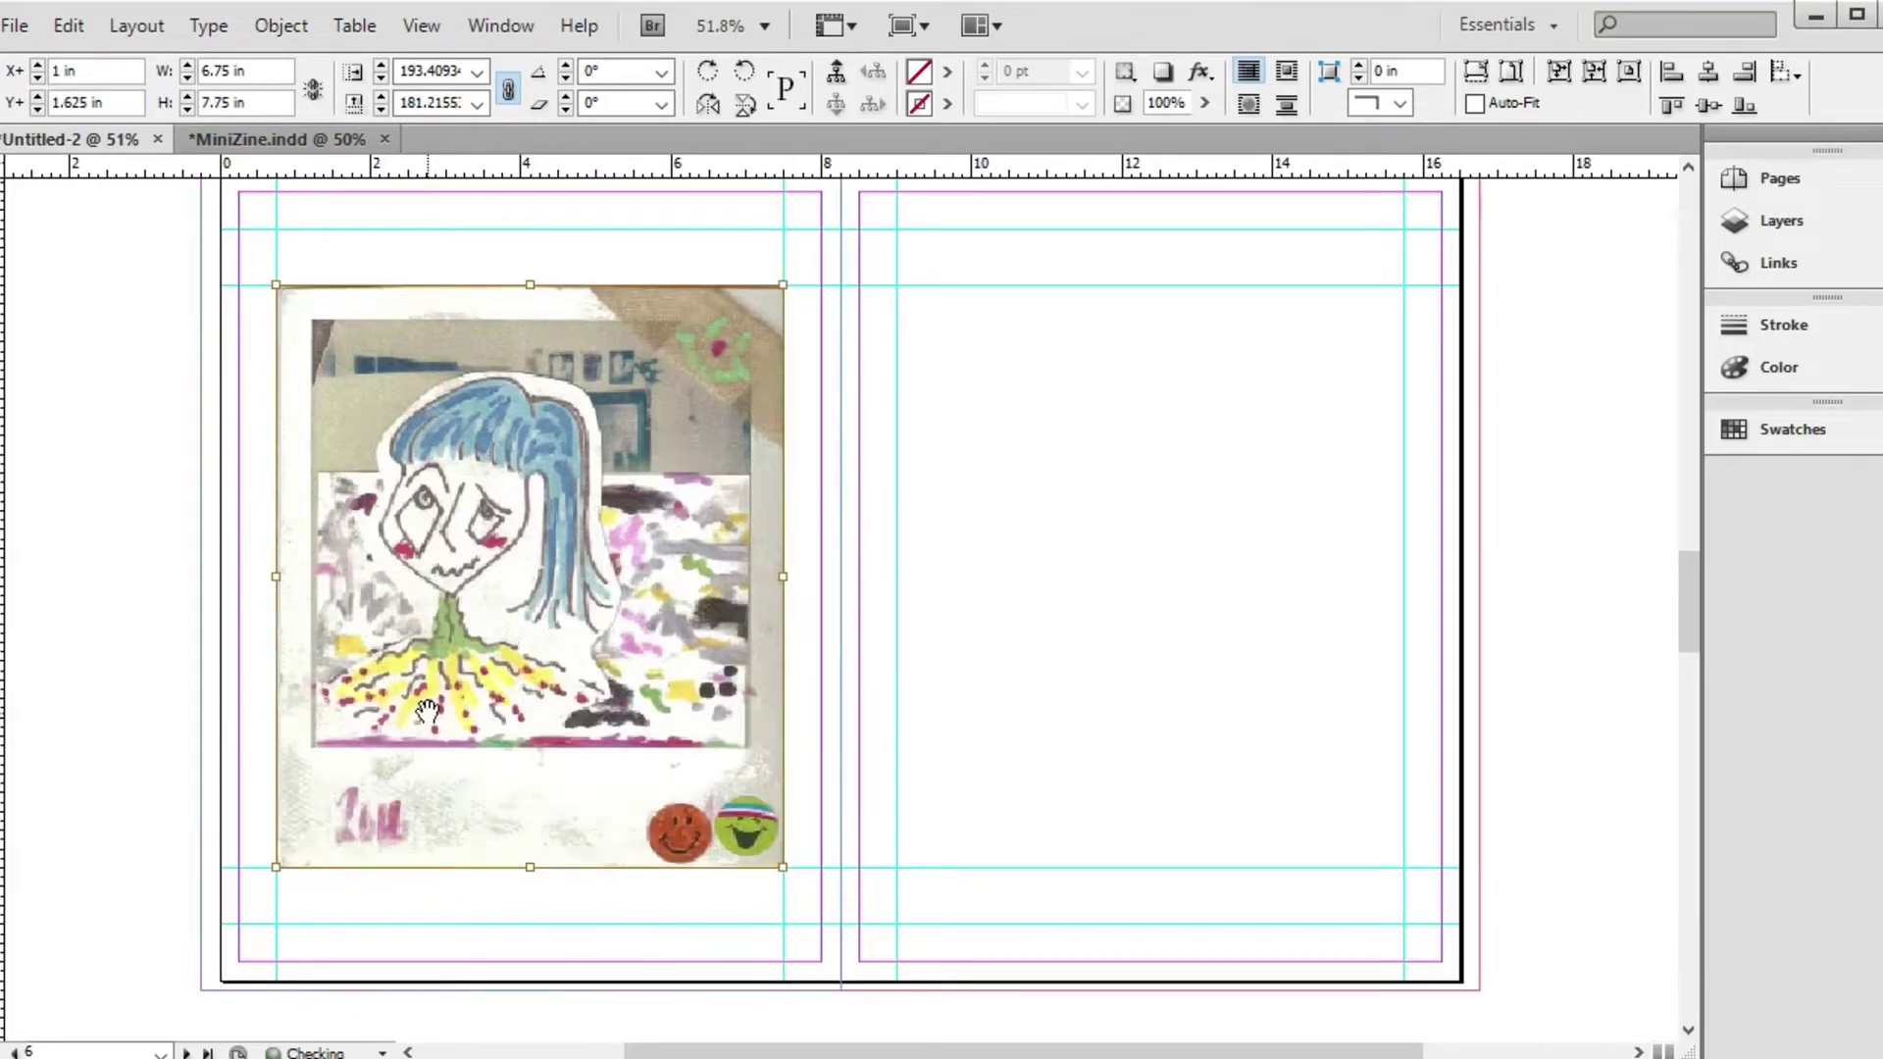
{"action": "left_click", "coordinate": [151, 539]}
{"action": "left_click", "coordinate": [530, 567]}
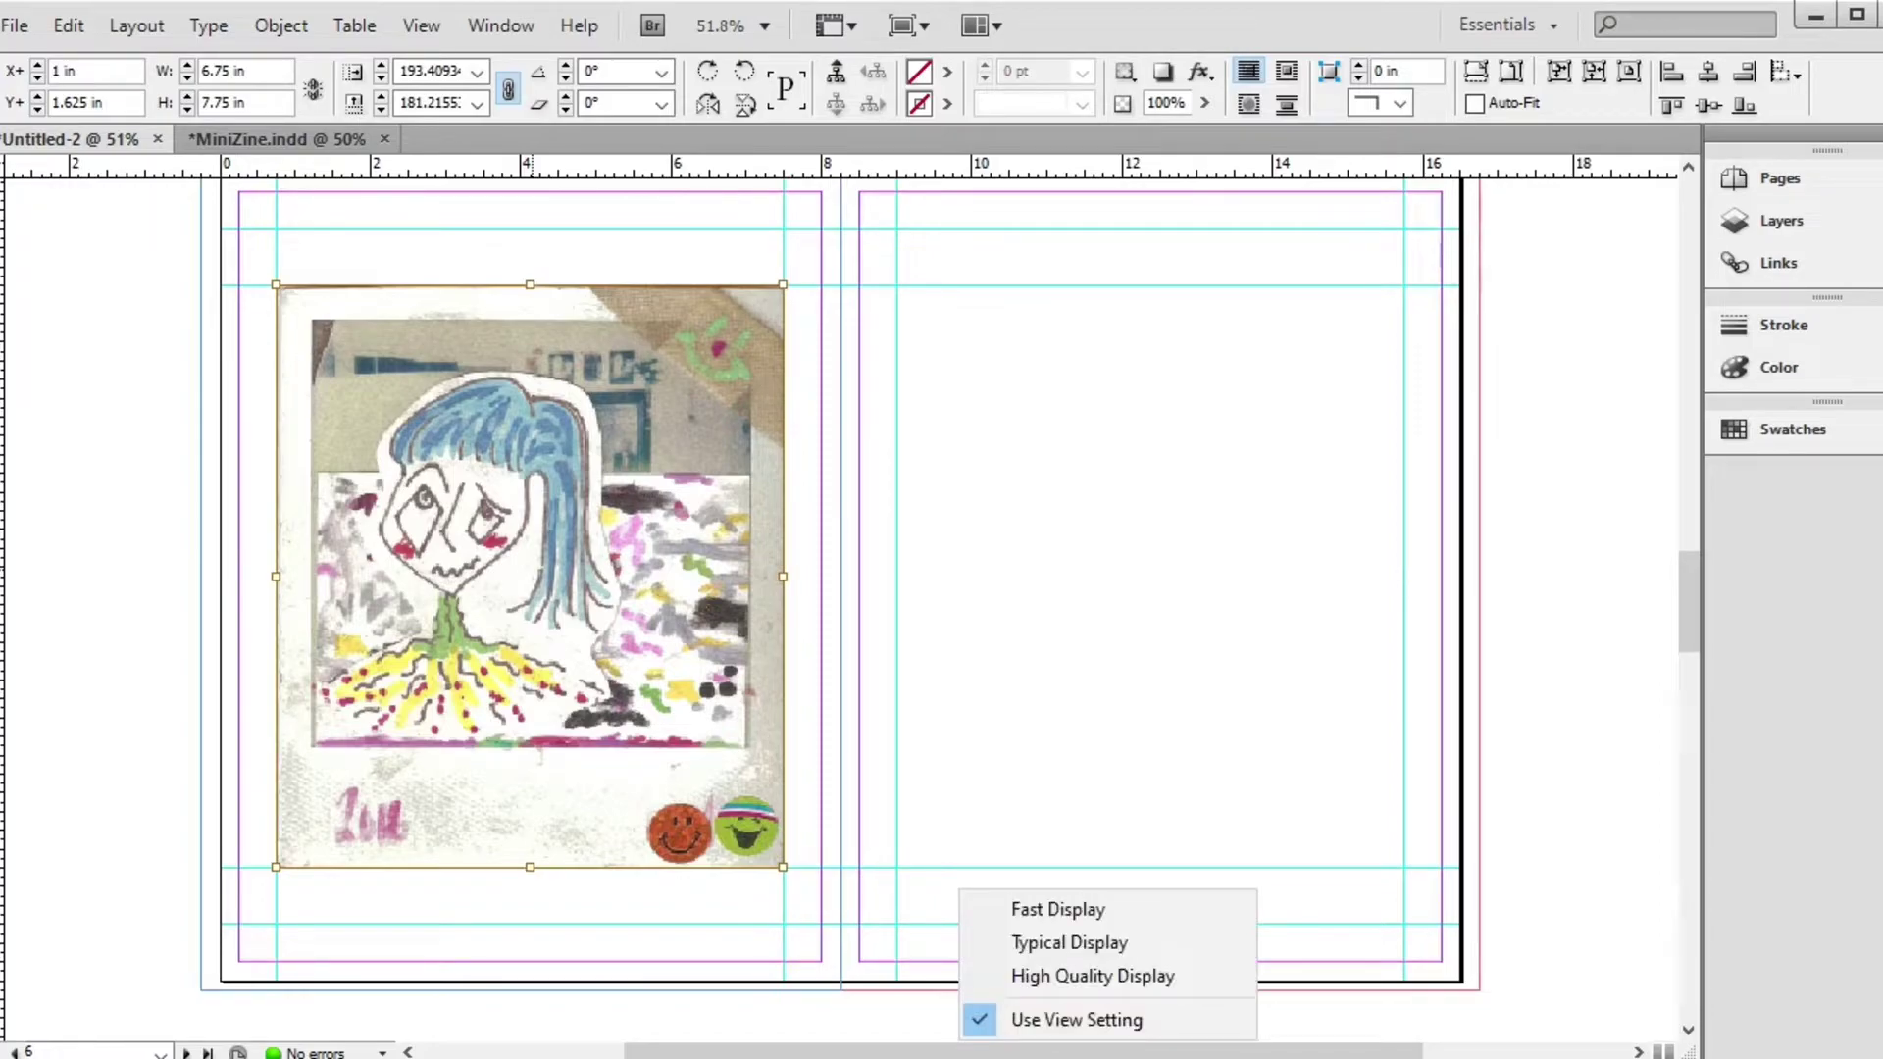
{"action": "left_click", "coordinate": [1010, 974]}
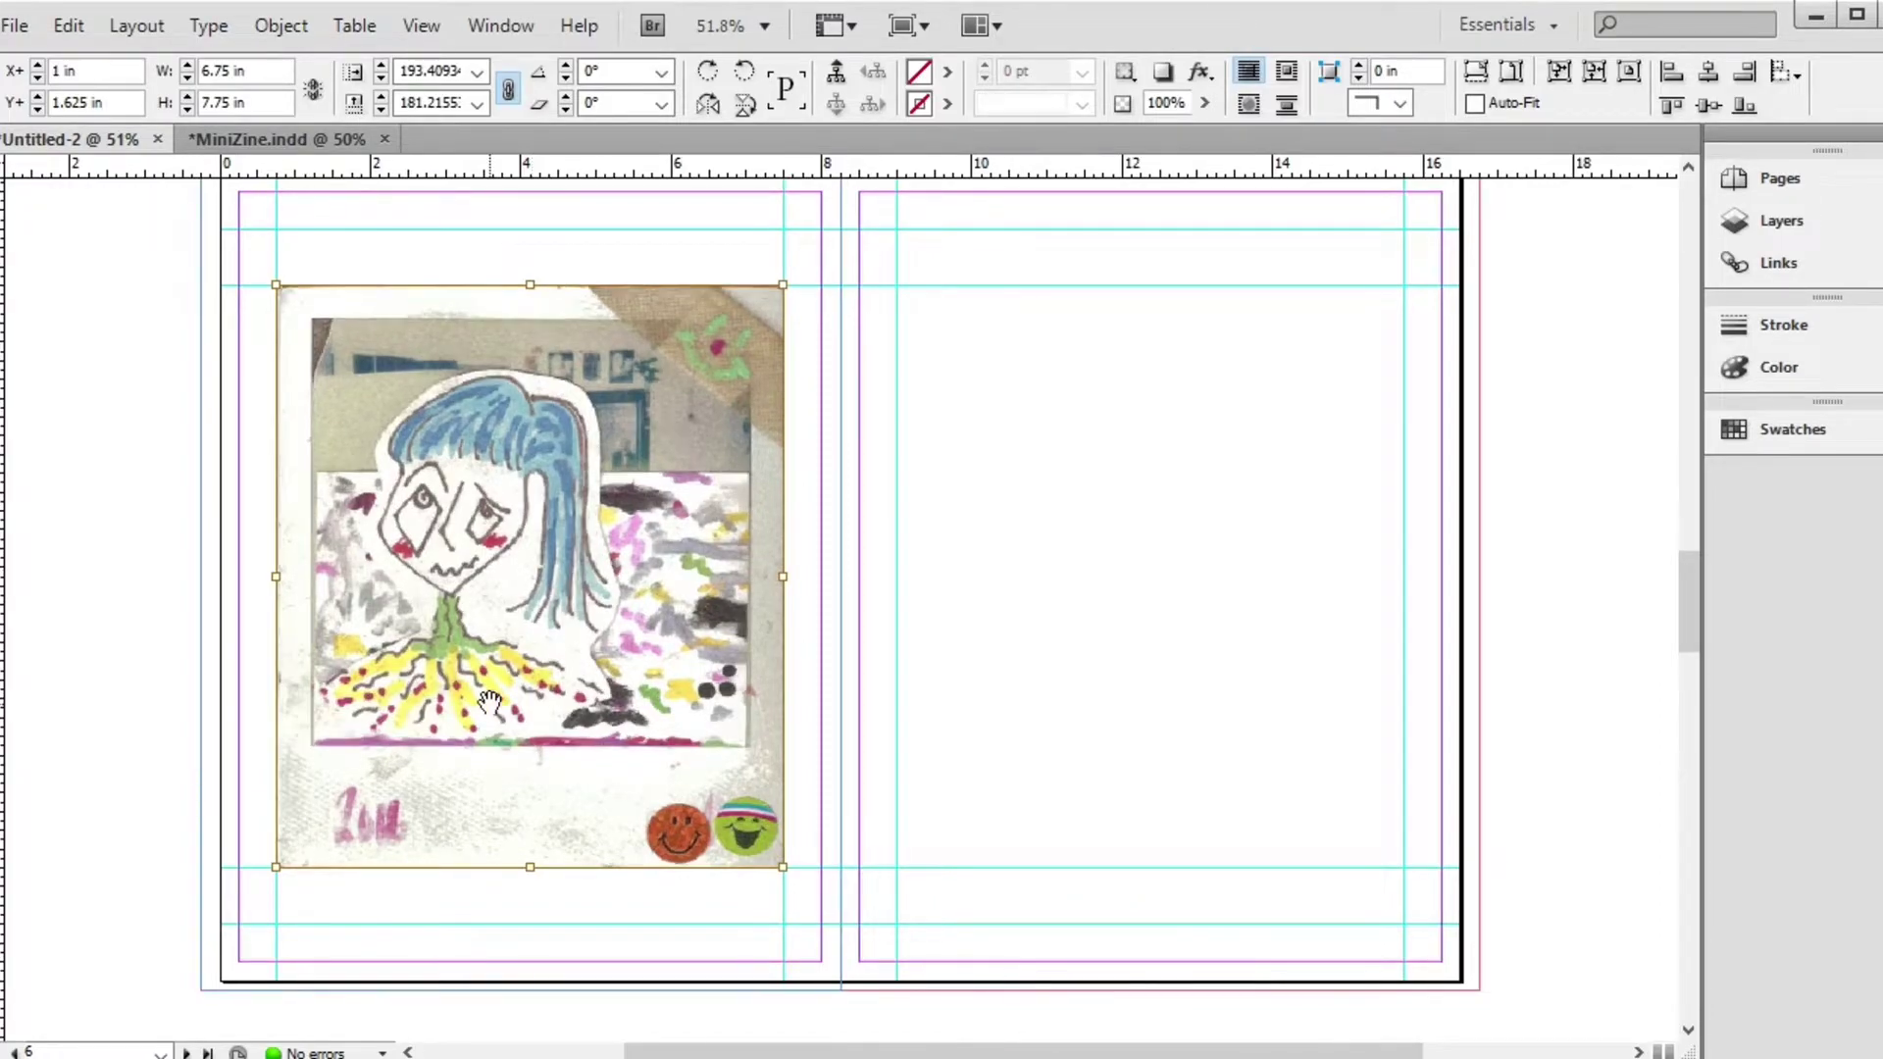
{"action": "left_click", "coordinate": [163, 546]}
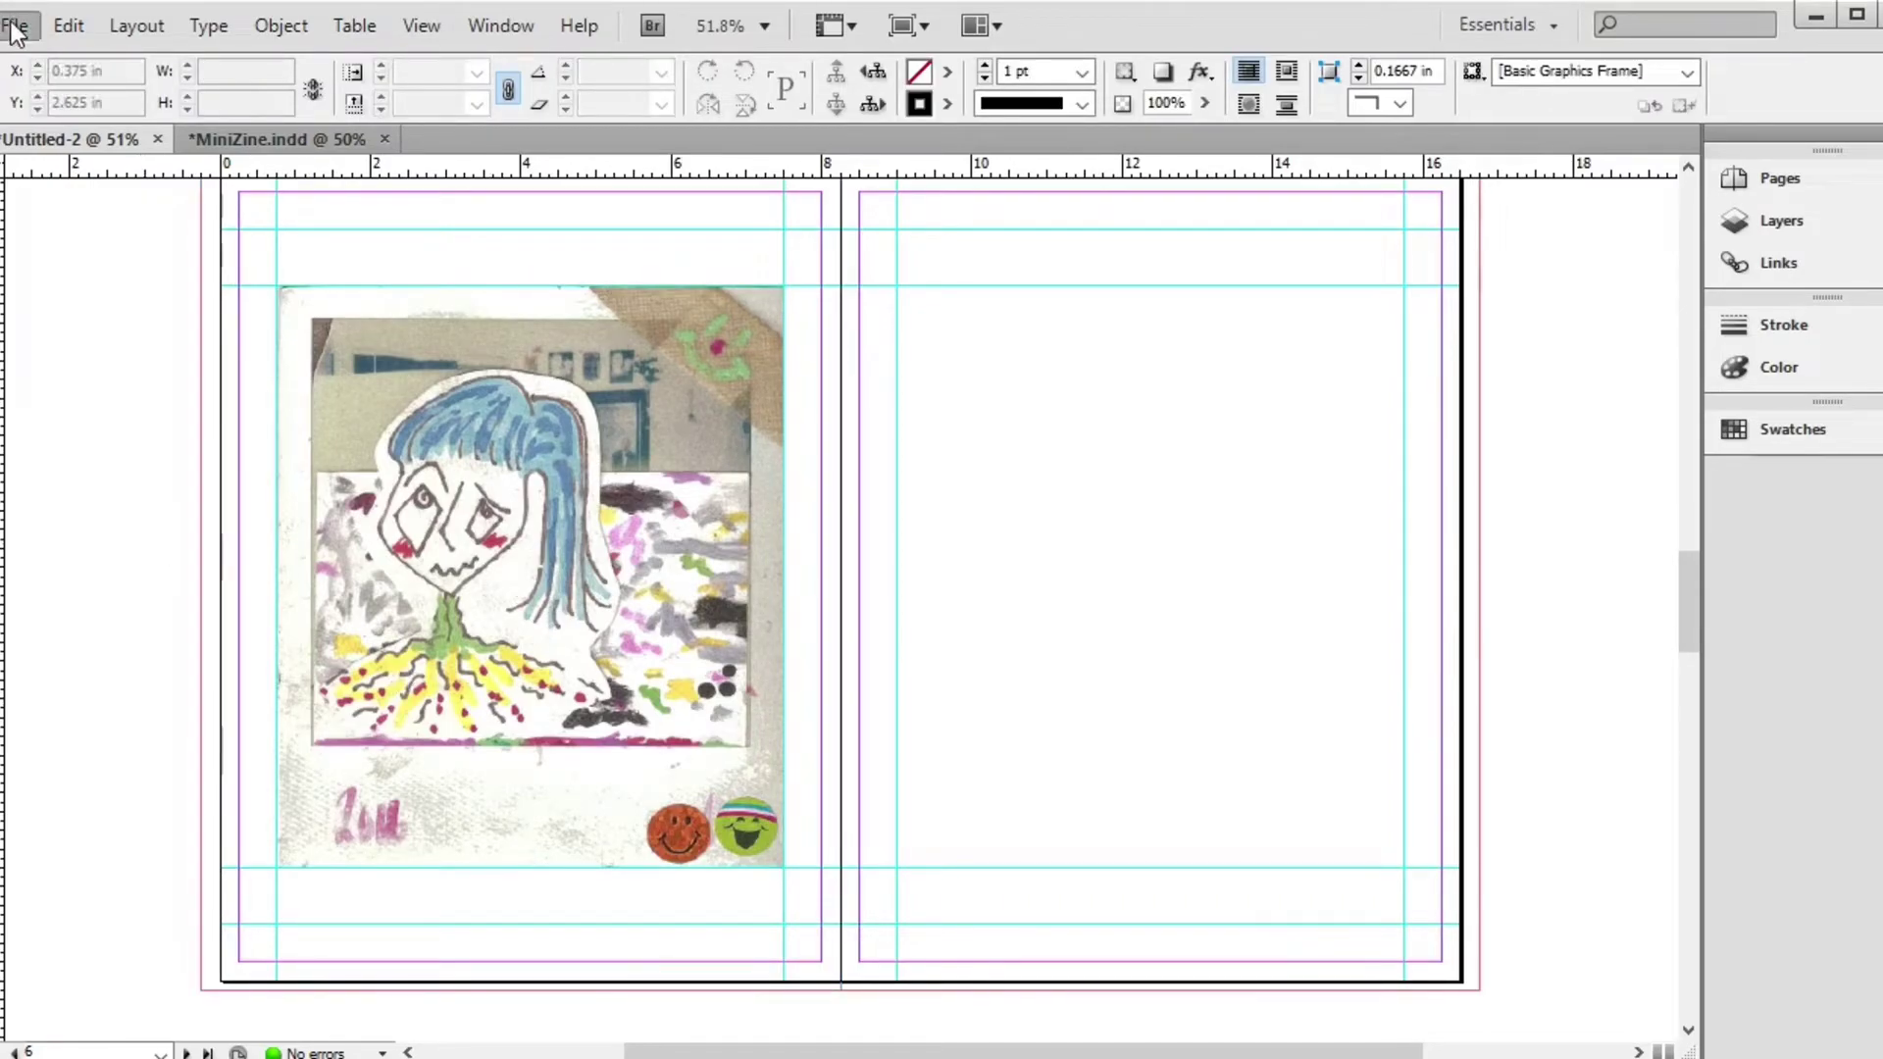
Place minizinehaiku1-01 on the right page and stretch it to the bleed at 8.5 × 10.725 in
{"action": "key", "text": "ctrl+d"}
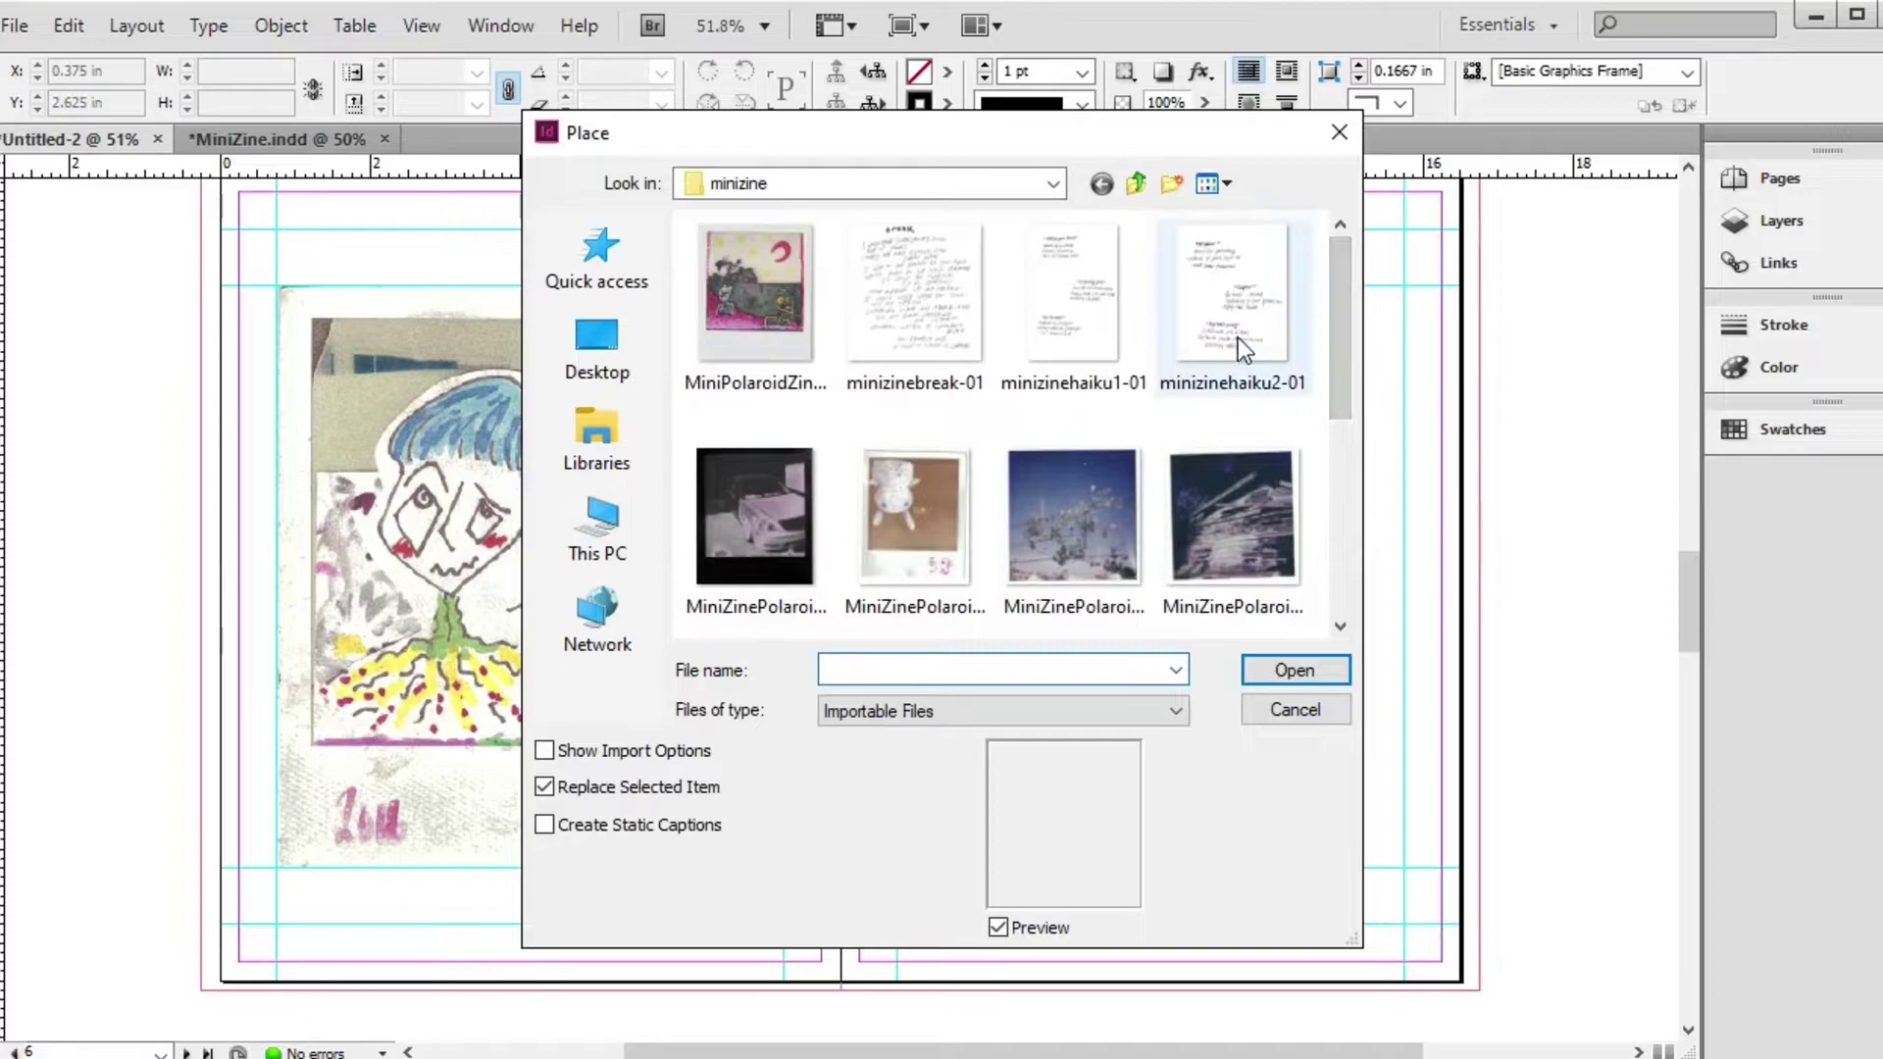
{"action": "double_click", "coordinate": [1108, 335]}
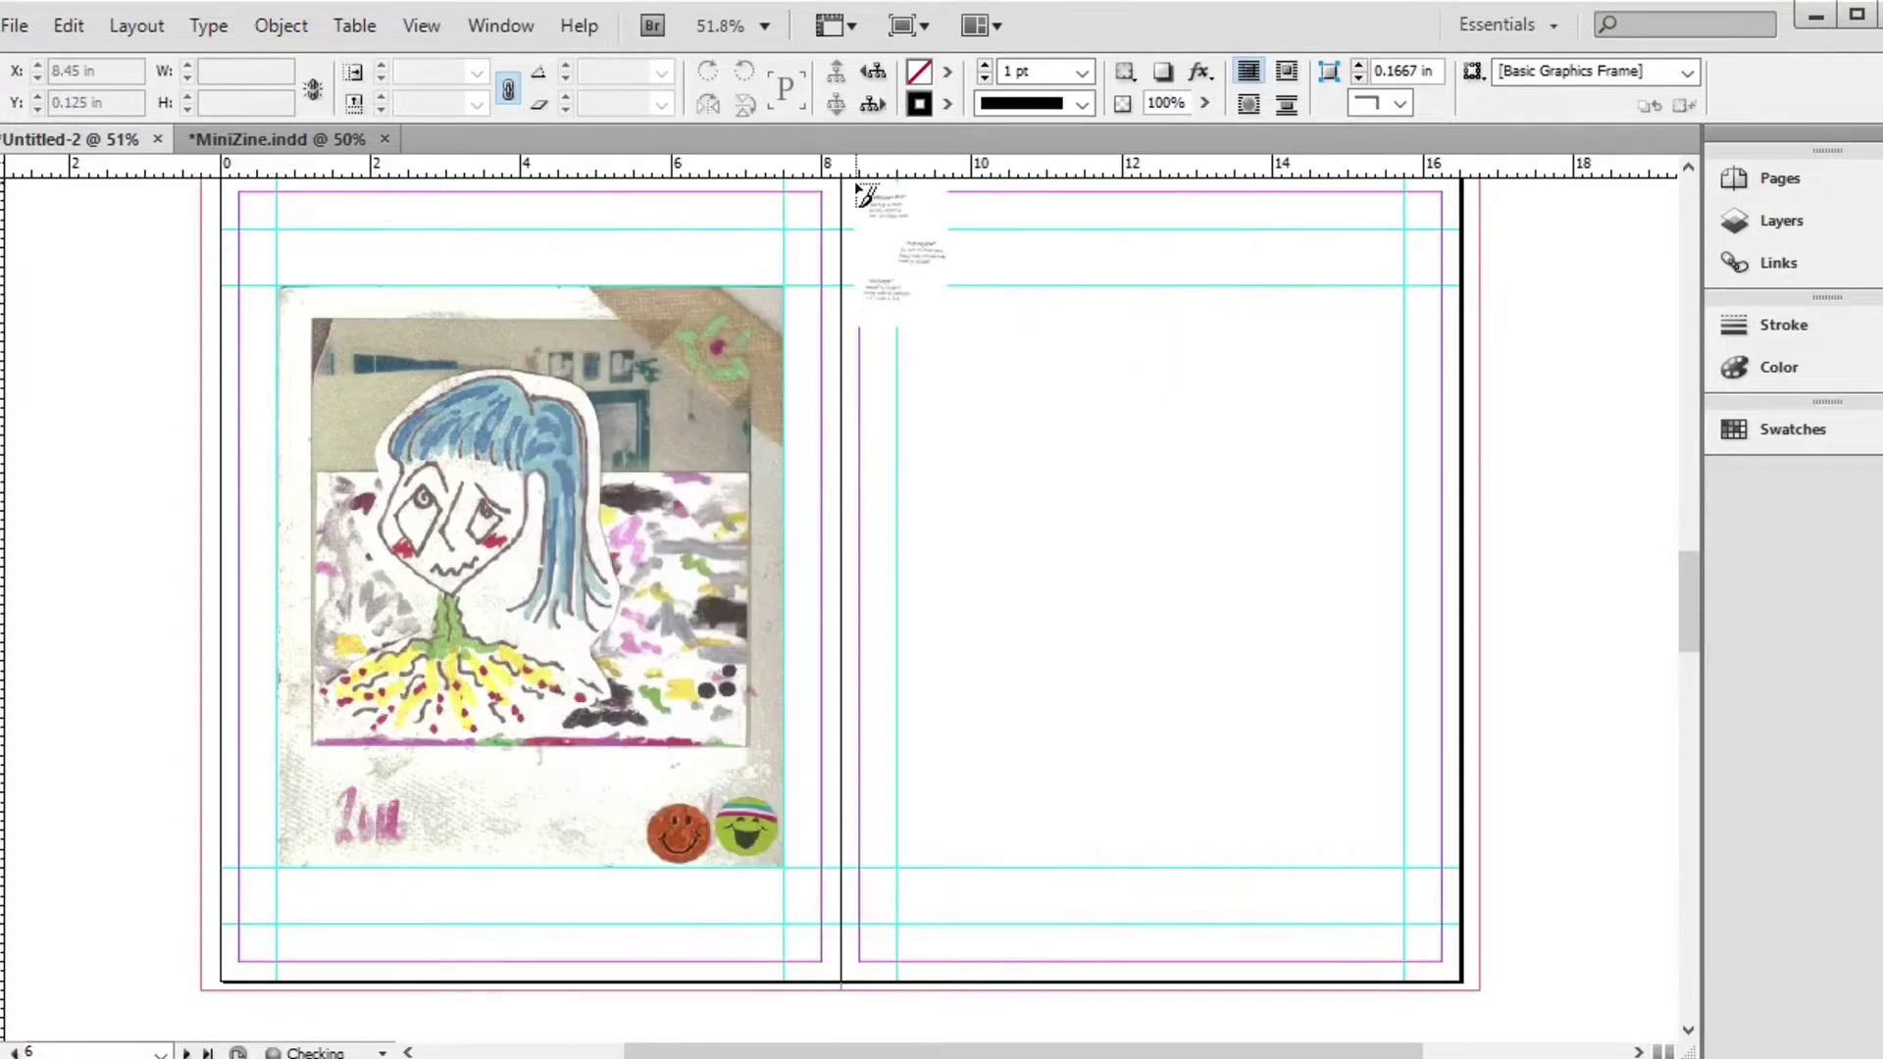
{"action": "left_click", "coordinate": [853, 184]}
{"action": "left_click_drag", "start_coordinate": [1245, 482], "coordinate": [1480, 481]}
{"action": "left_click_drag", "start_coordinate": [1165, 784], "coordinate": [1165, 990]}
Resize the poem frame to 7.85 × 9.85 in and adjust its top and bottom edges
{"action": "left_click_drag", "start_coordinate": [853, 587], "coordinate": [841, 586]}
{"action": "scroll", "coordinate": [1681, 563], "scroll_direction": "up", "scroll_amount": 3}
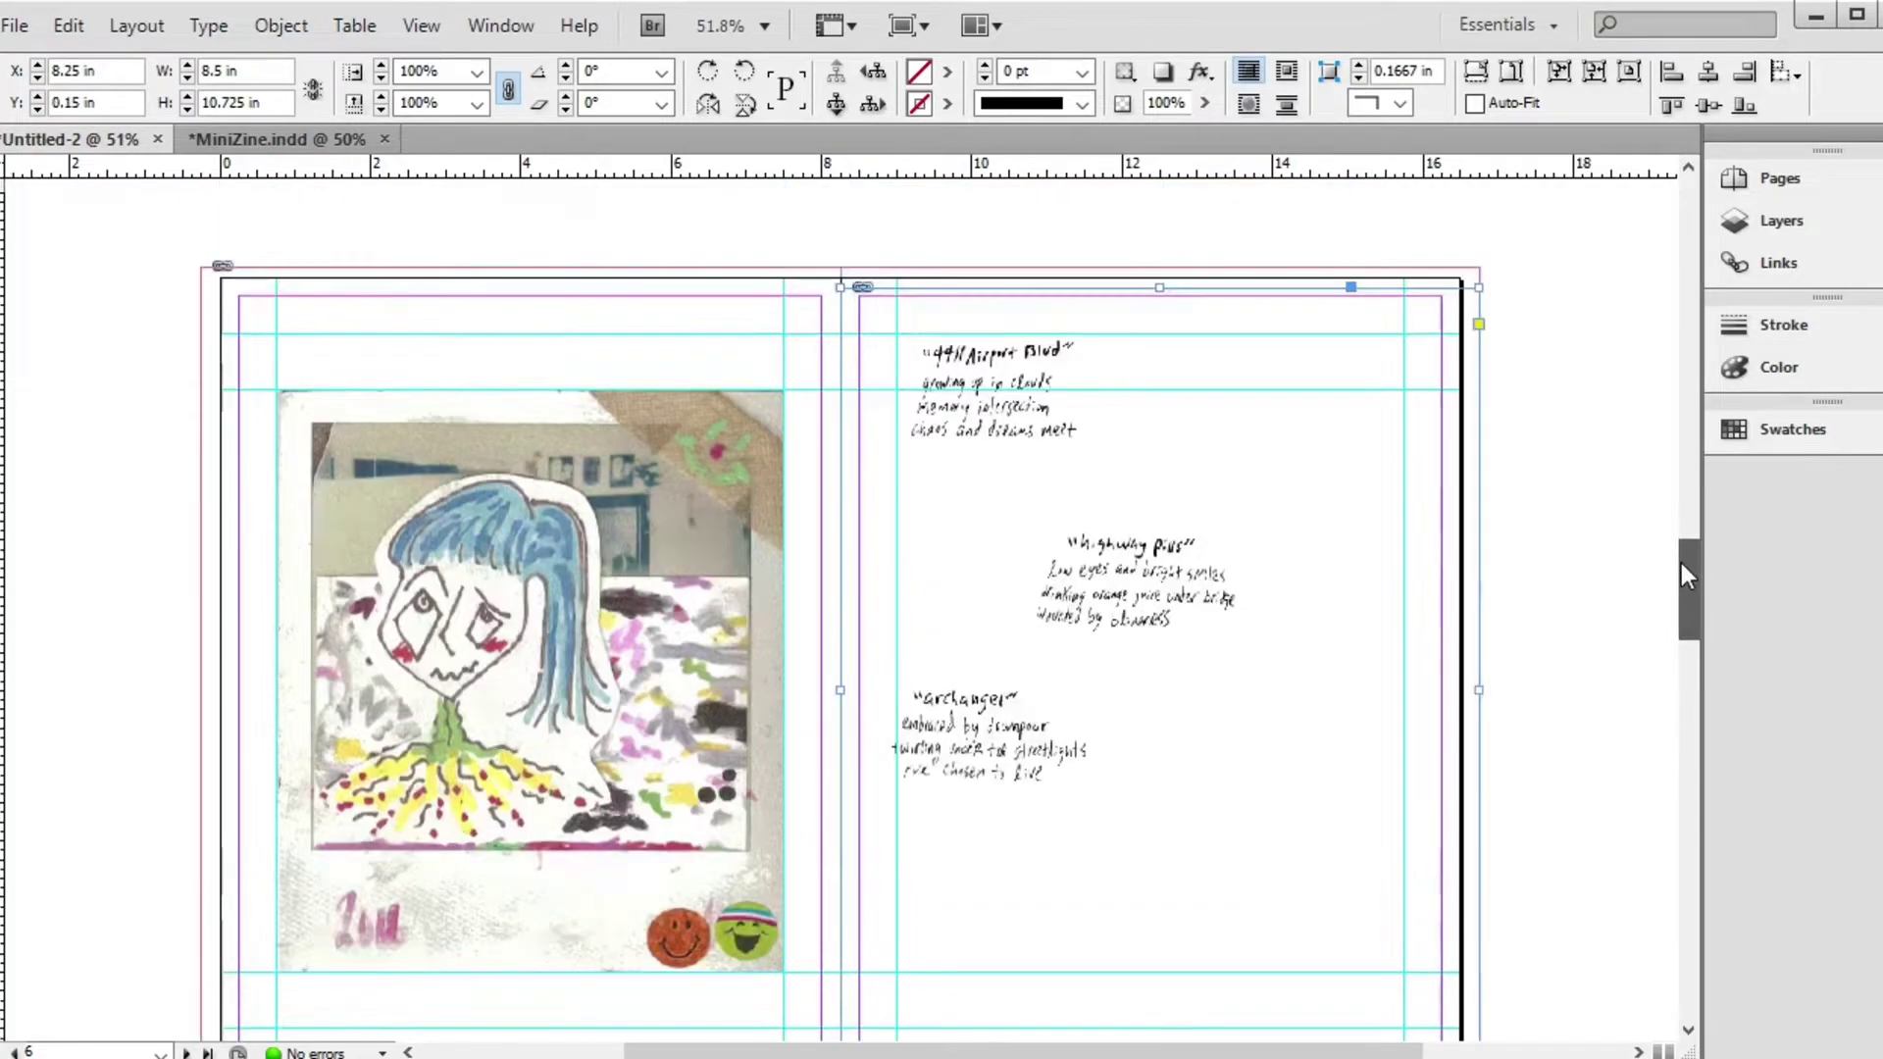
{"action": "scroll", "coordinate": [1689, 618], "scroll_direction": "down", "scroll_amount": 4}
{"action": "left_click", "coordinate": [1147, 514]}
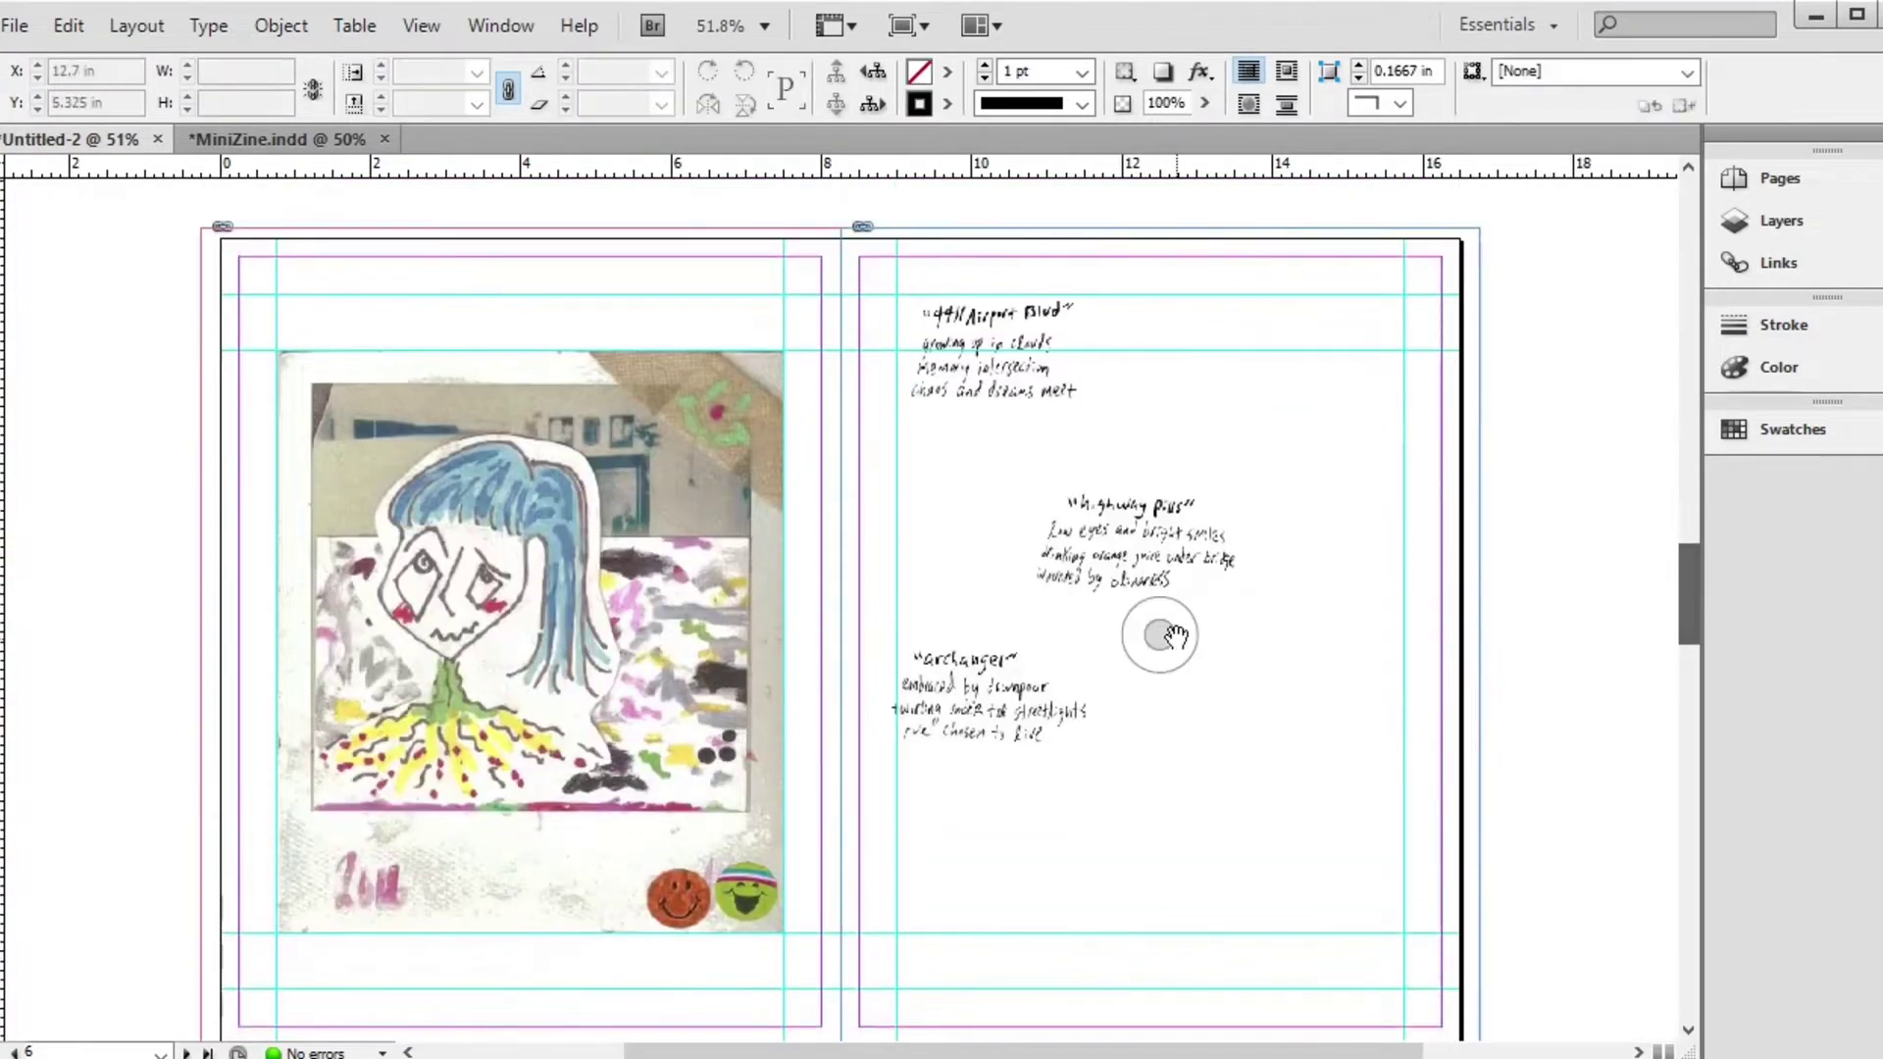
{"action": "left_click_drag", "start_coordinate": [1478, 939], "coordinate": [1440, 873]}
{"action": "scroll", "coordinate": [1688, 650], "scroll_direction": "up", "scroll_amount": 3}
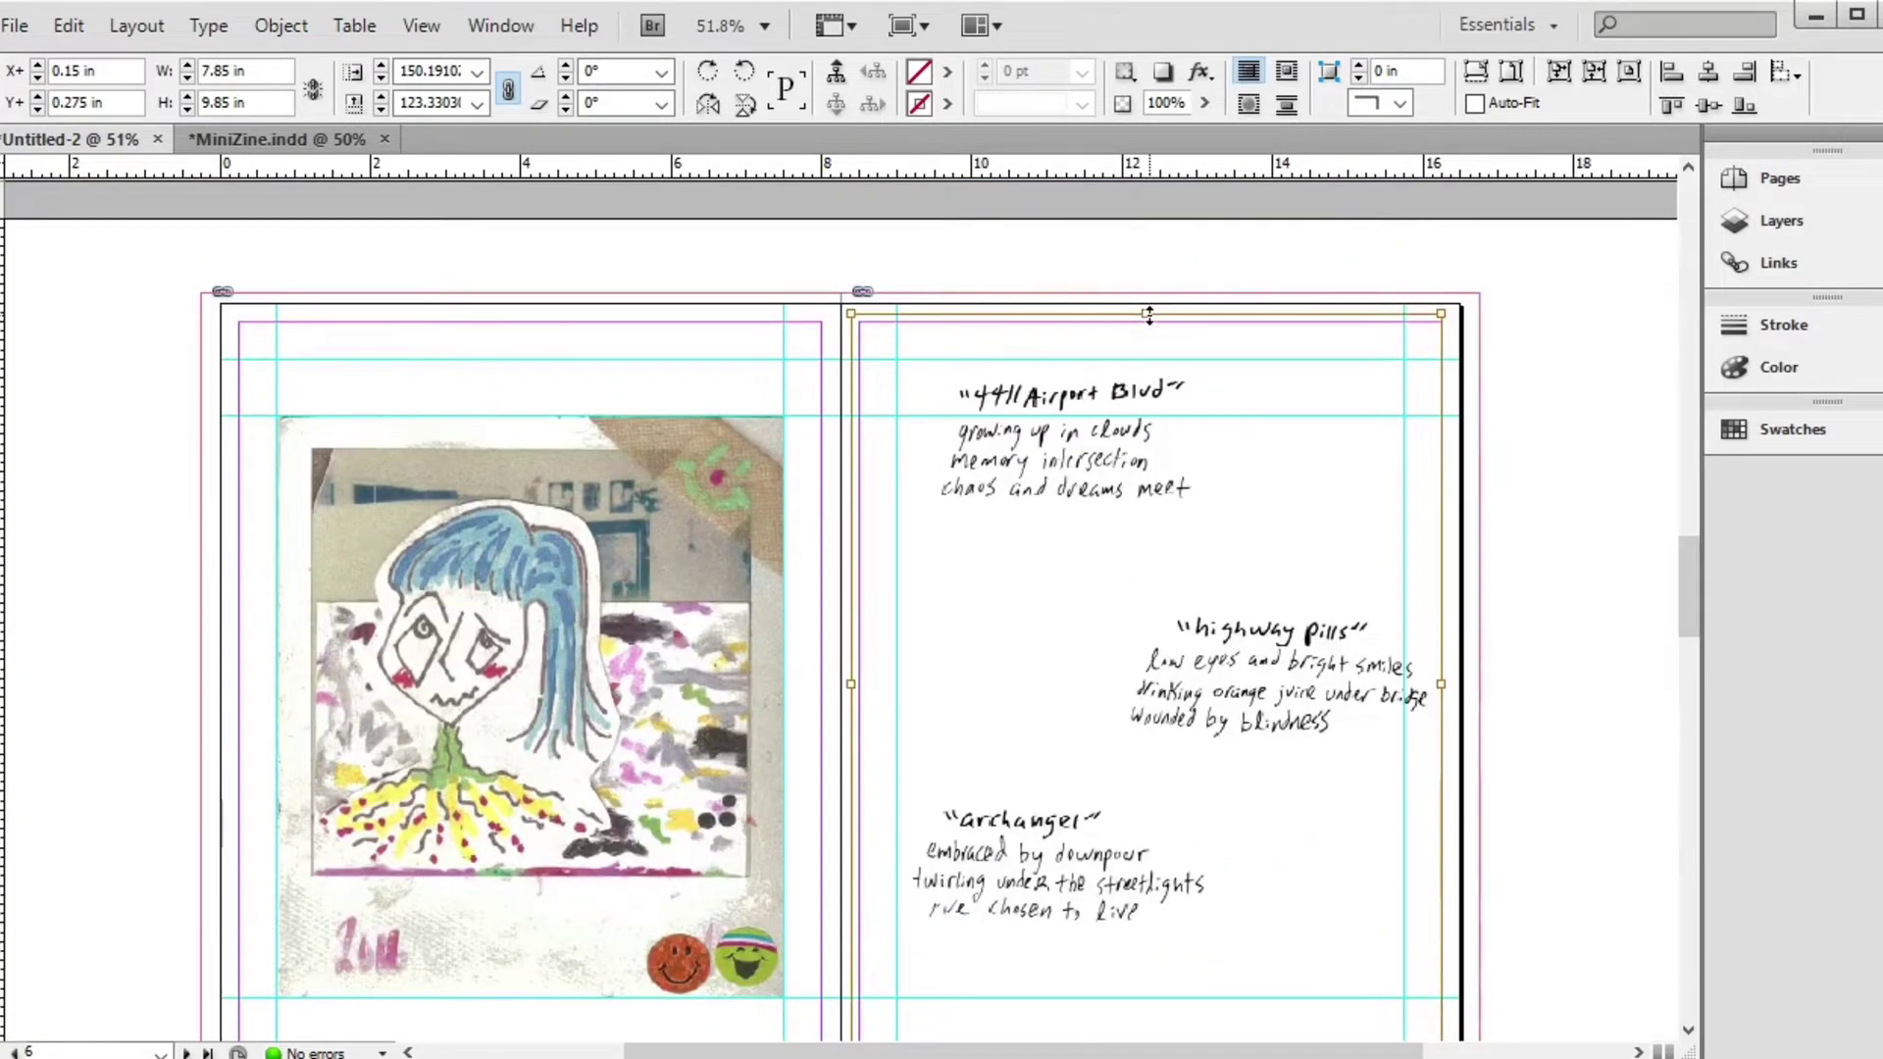
{"action": "scroll", "coordinate": [1679, 581], "scroll_direction": "down", "scroll_amount": 3}
{"action": "left_click_drag", "start_coordinate": [1145, 829], "coordinate": [1148, 971]}
{"action": "scroll", "coordinate": [1685, 569], "scroll_direction": "up", "scroll_amount": 3}
{"action": "left_click_drag", "start_coordinate": [1144, 343], "coordinate": [1143, 316]}
{"action": "left_click", "coordinate": [1669, 561]}
{"action": "scroll", "coordinate": [1696, 603], "scroll_direction": "down", "scroll_amount": 2}
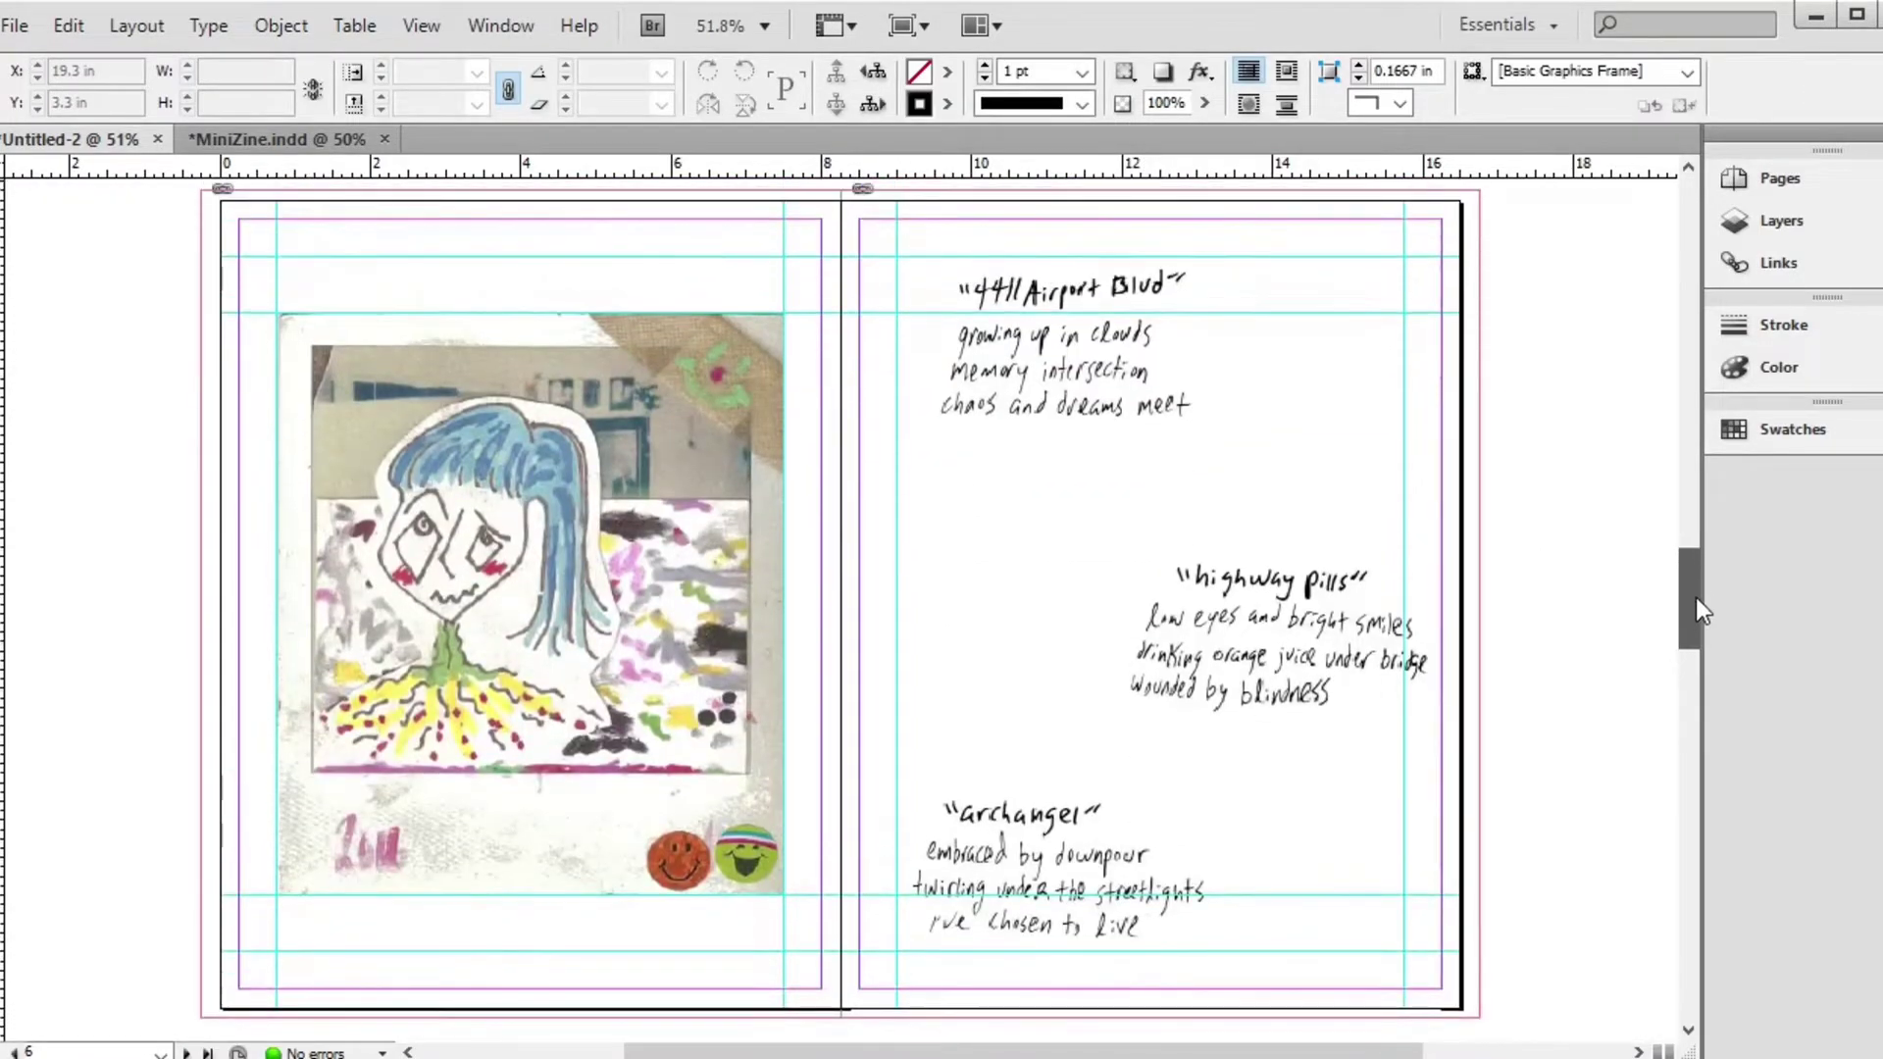
{"action": "scroll", "coordinate": [1696, 603], "scroll_direction": "down", "scroll_amount": 3}
Stretch the right-page poem image slightly wider
{"action": "left_click", "coordinate": [1373, 628]}
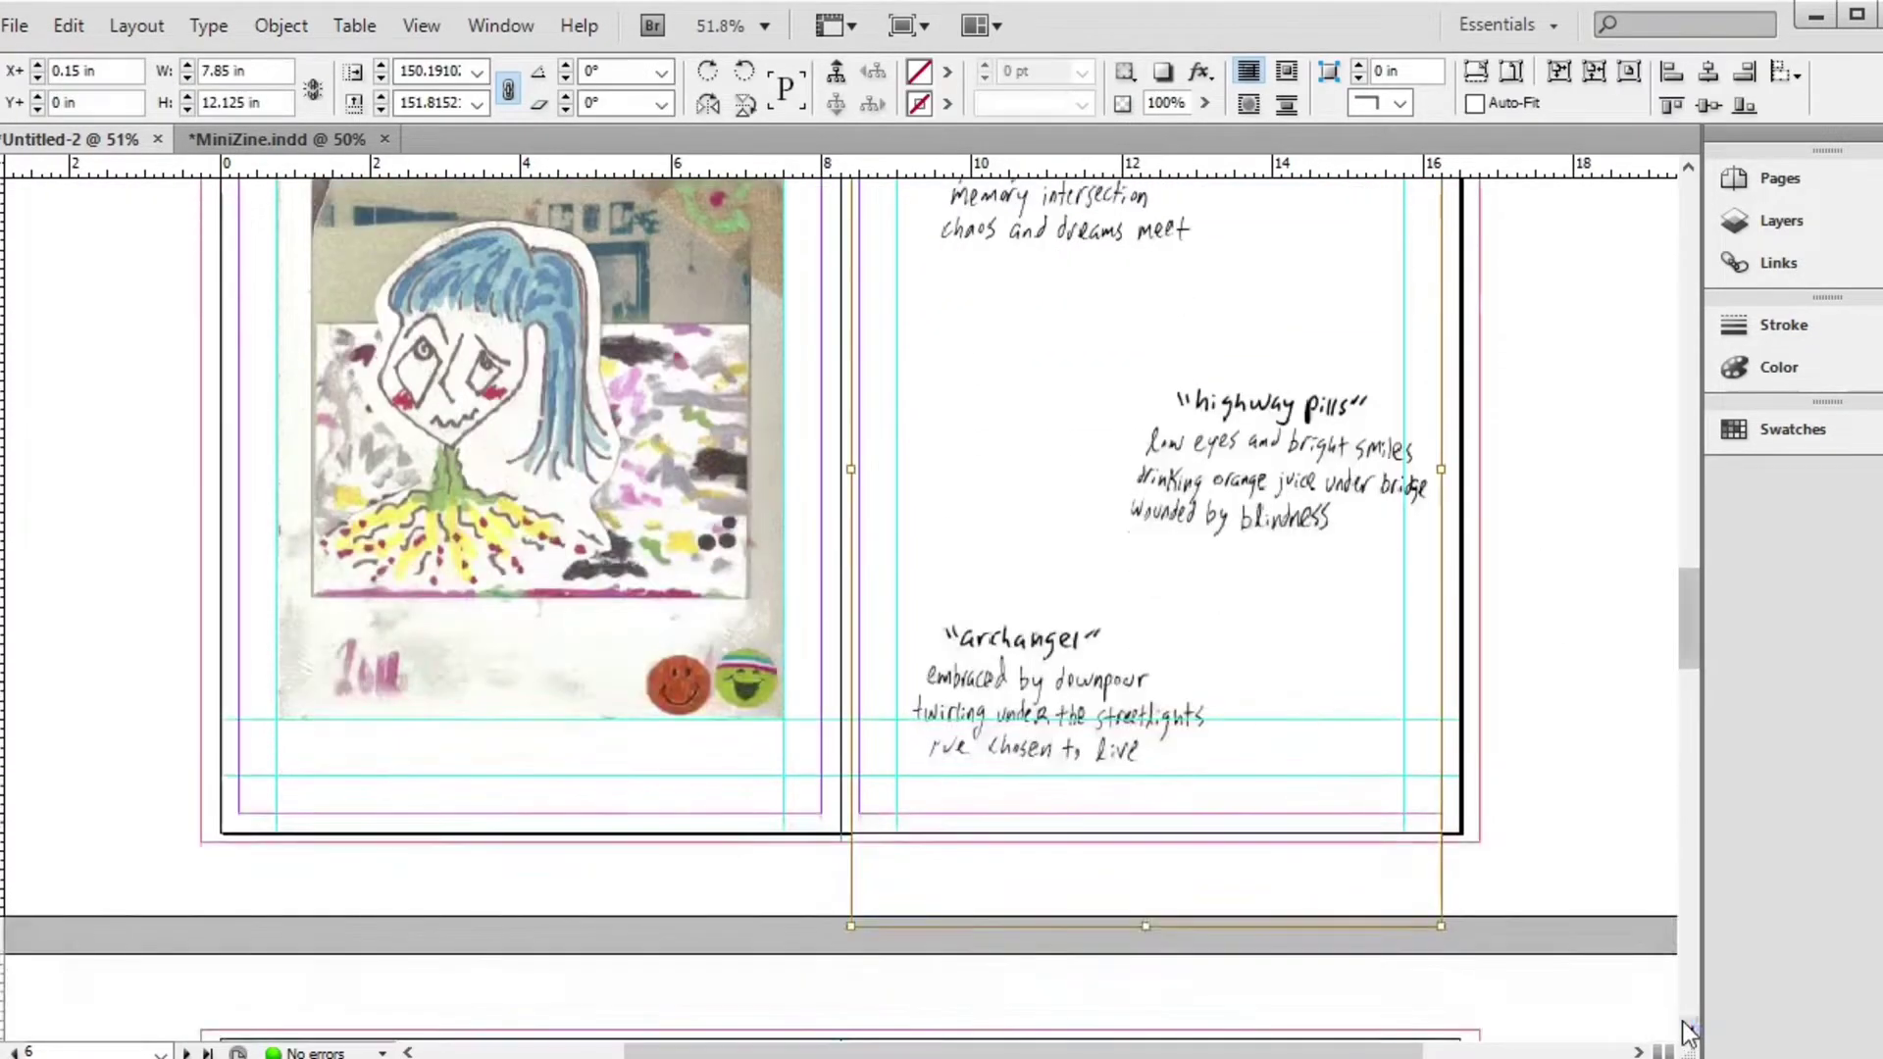
{"action": "left_click", "coordinate": [1689, 1029]}
{"action": "left_click_drag", "start_coordinate": [1147, 855], "coordinate": [1147, 863]}
{"action": "left_click", "coordinate": [1671, 659]}
{"action": "scroll", "coordinate": [1692, 651], "scroll_direction": "up", "scroll_amount": 4}
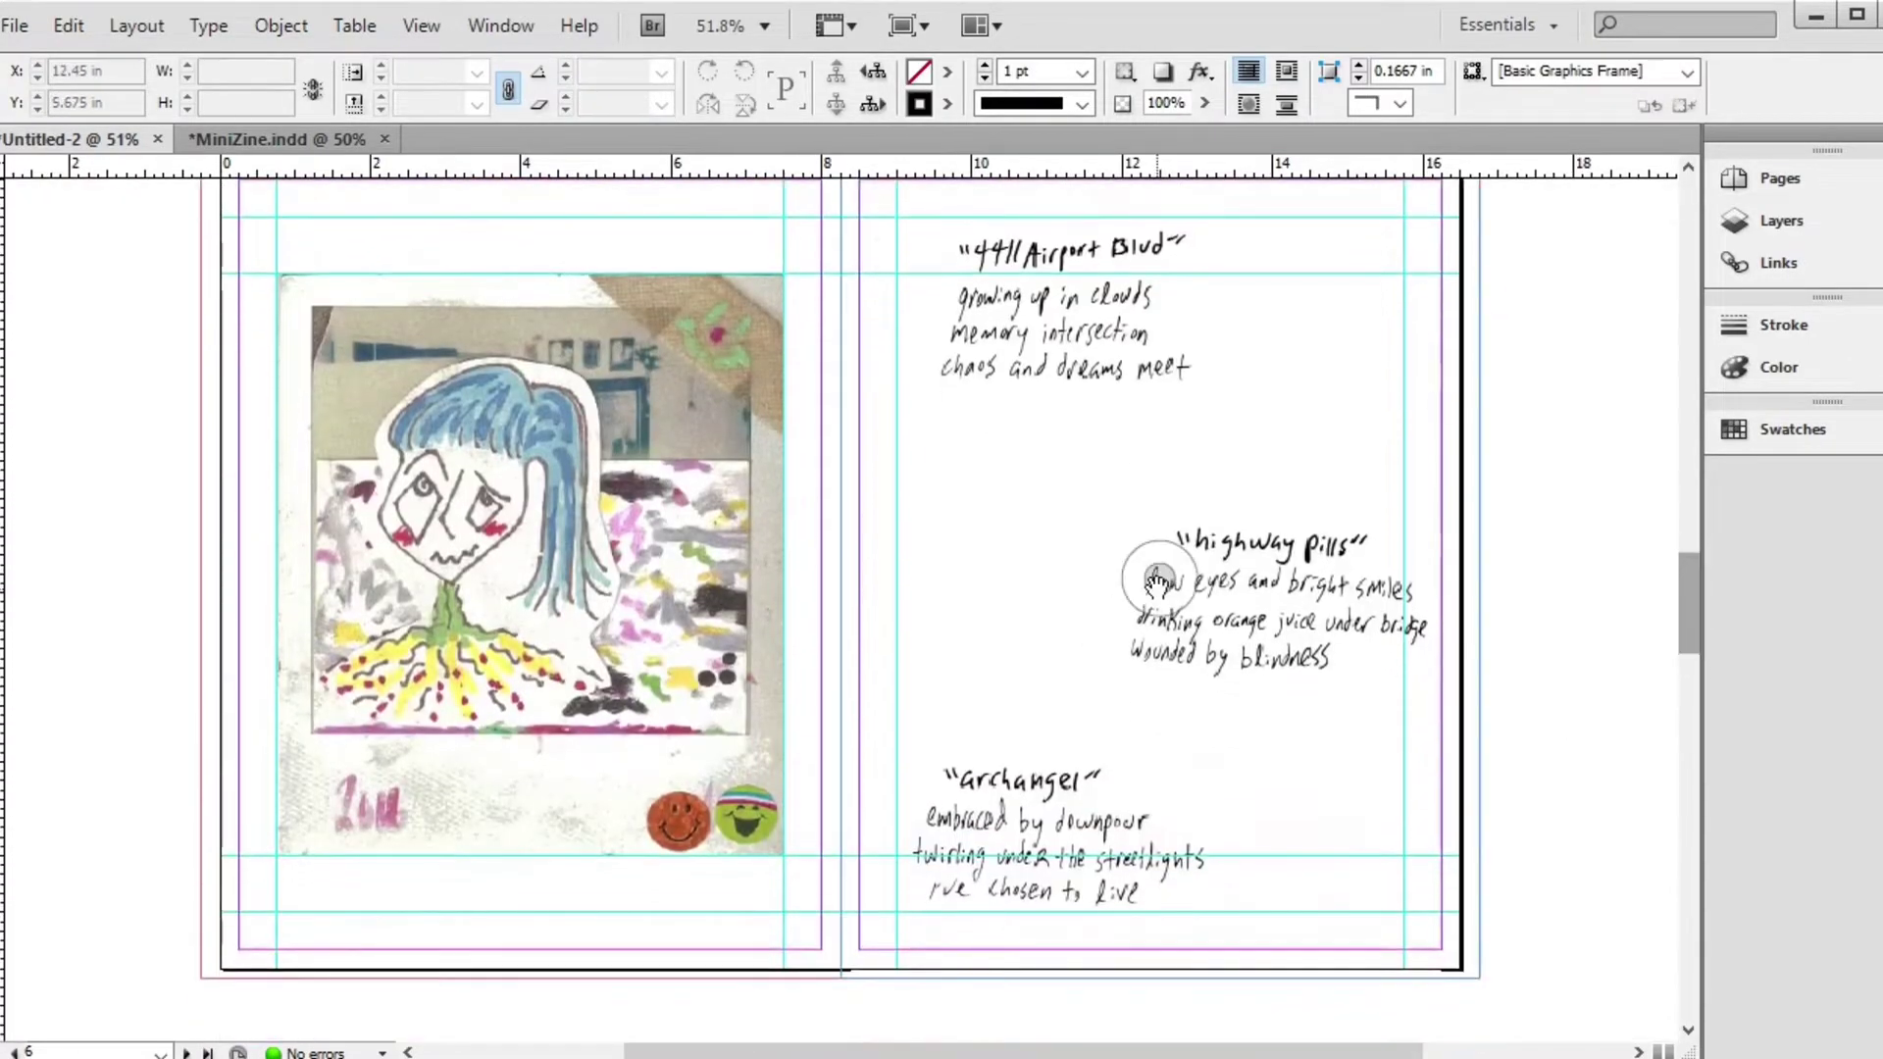
{"action": "left_click", "coordinate": [1157, 582]}
{"action": "left_click_drag", "start_coordinate": [1450, 609], "coordinate": [1484, 612]}
{"action": "left_click", "coordinate": [1507, 616]}
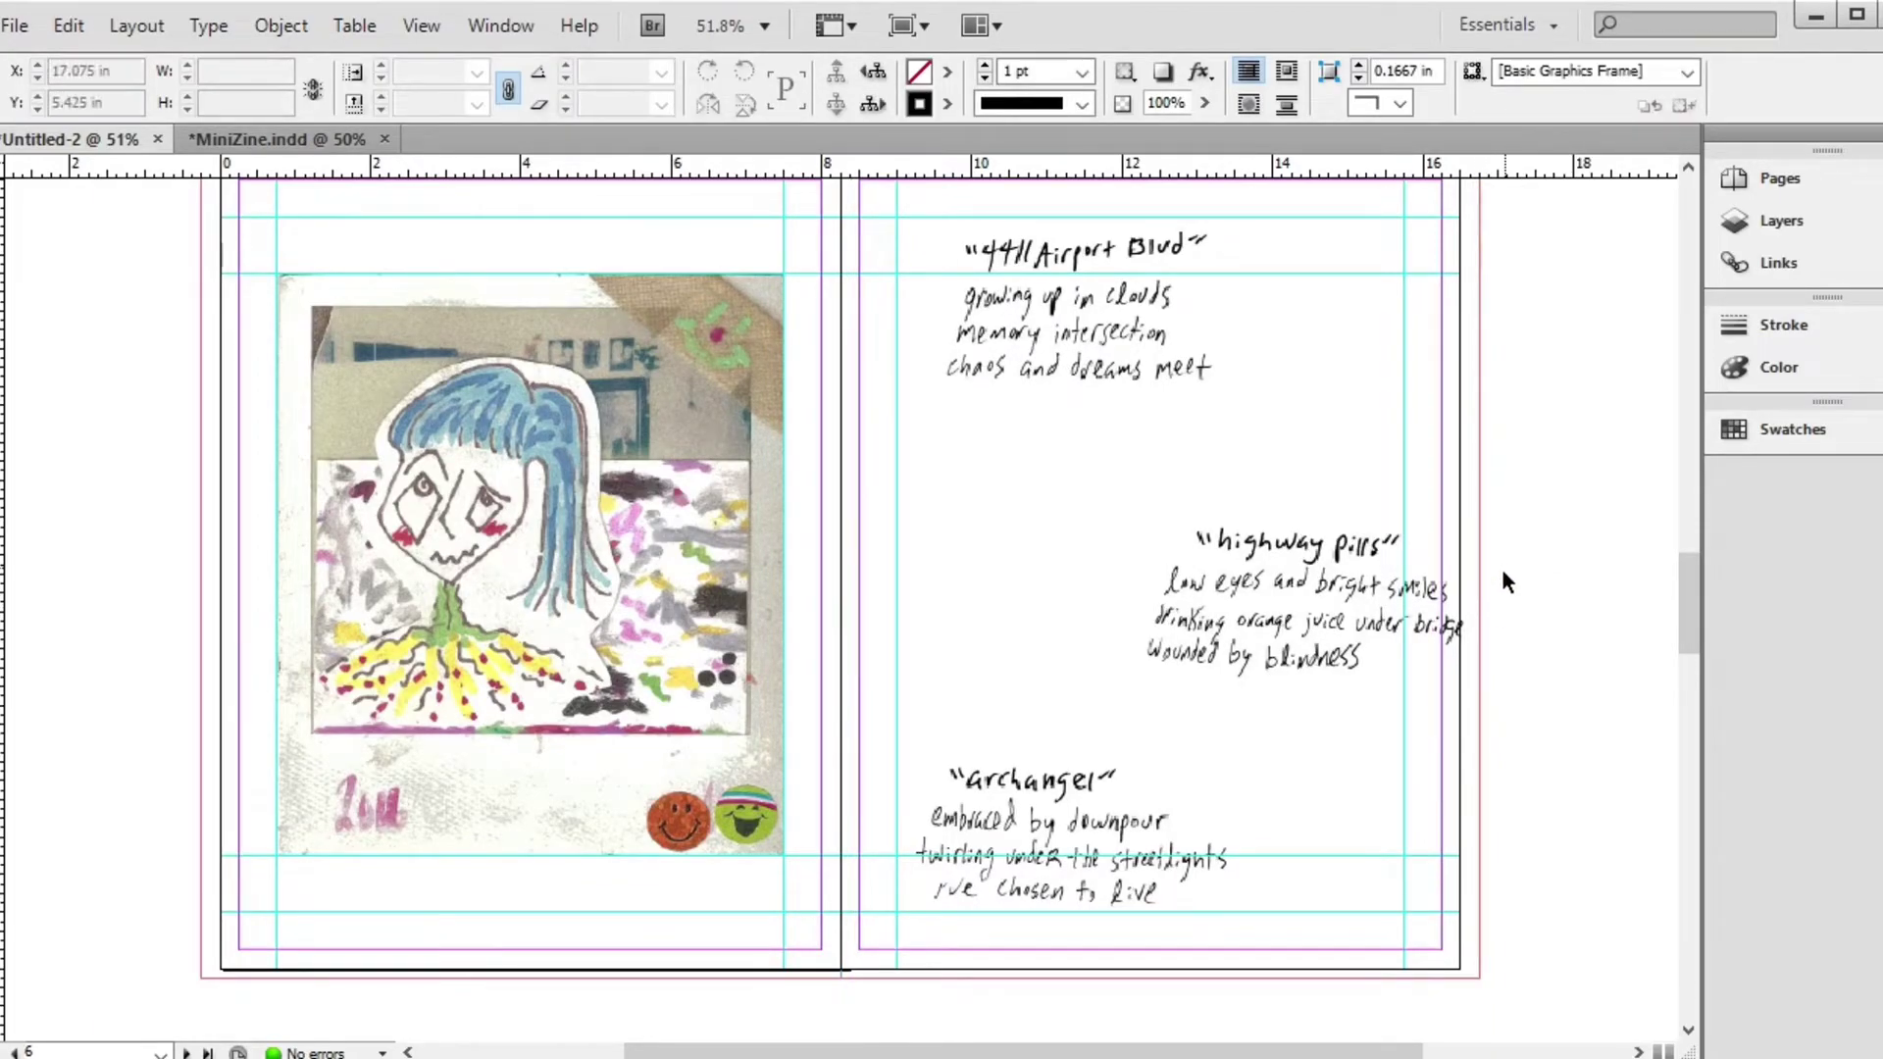
Widen the poems frame to 9.25 in, shifting the handwriting left inside it
{"action": "left_click", "coordinate": [1158, 579]}
{"action": "left_click_drag", "start_coordinate": [1478, 618], "coordinate": [1462, 609]}
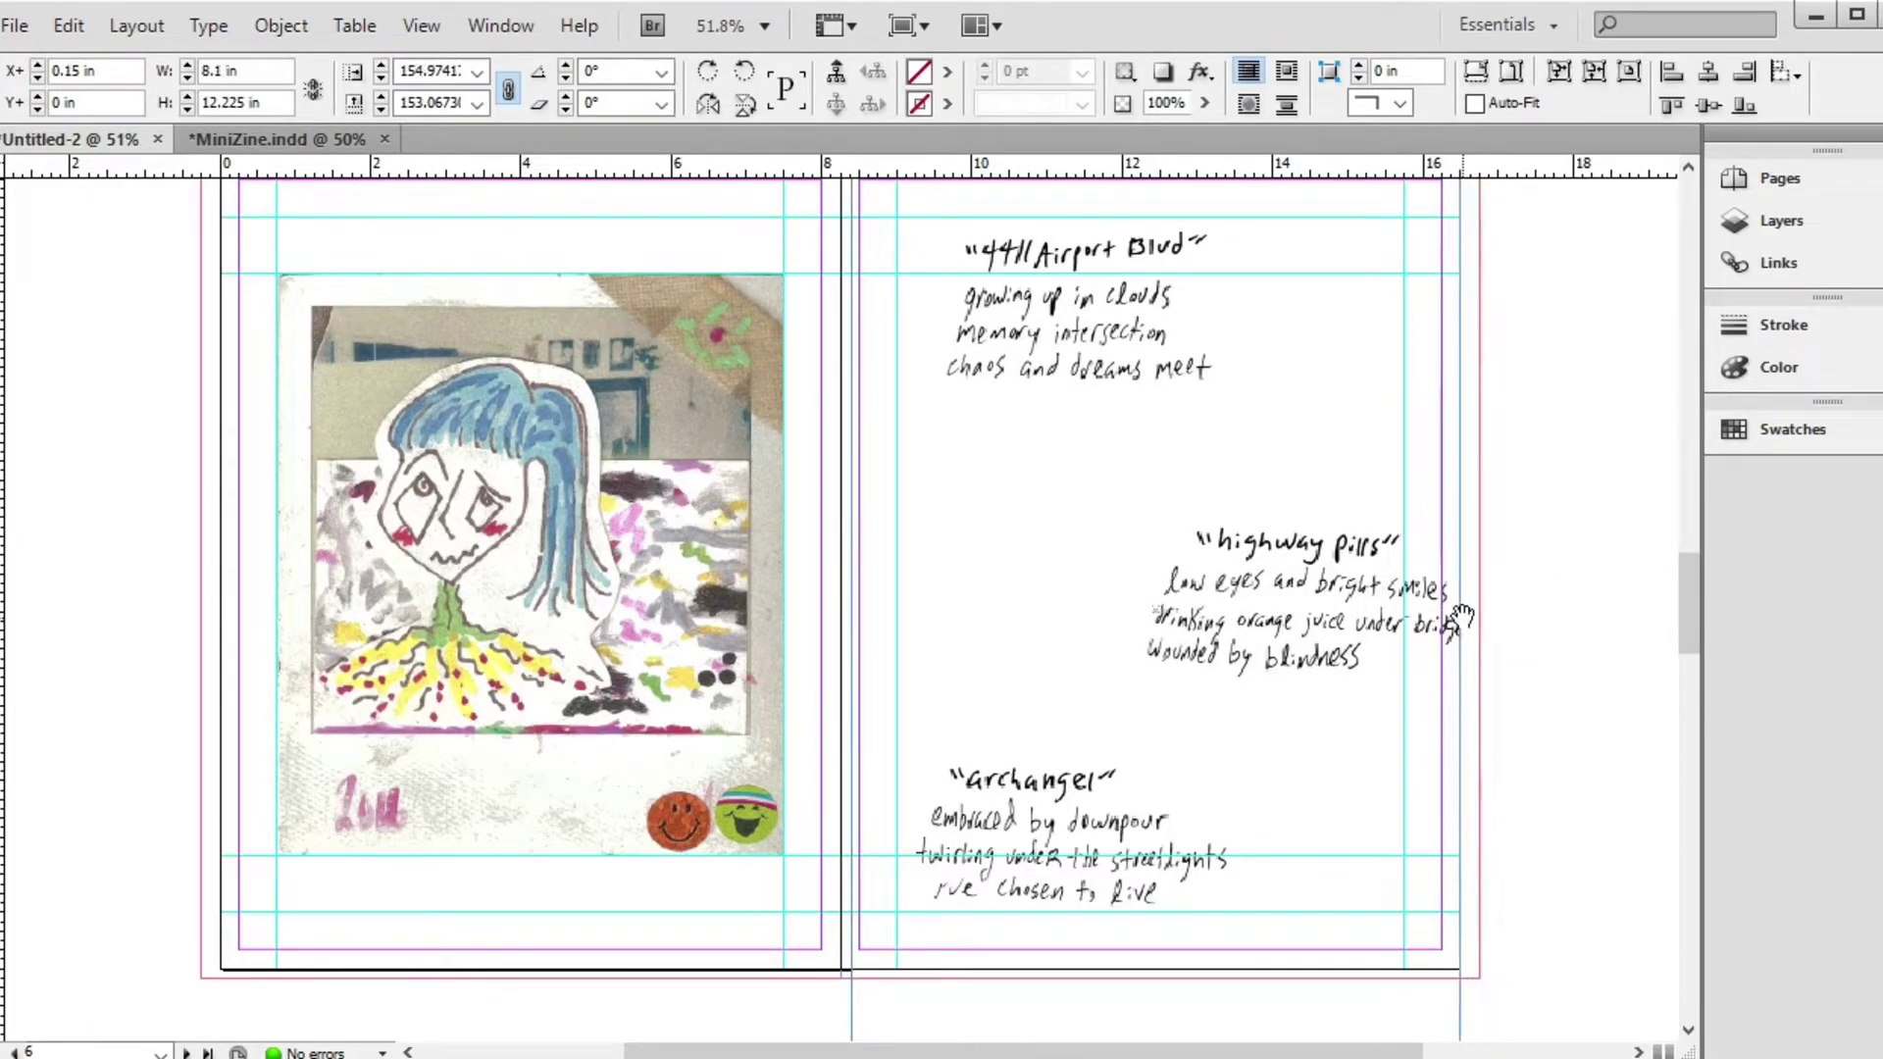
{"action": "key", "text": "ctrl+z"}
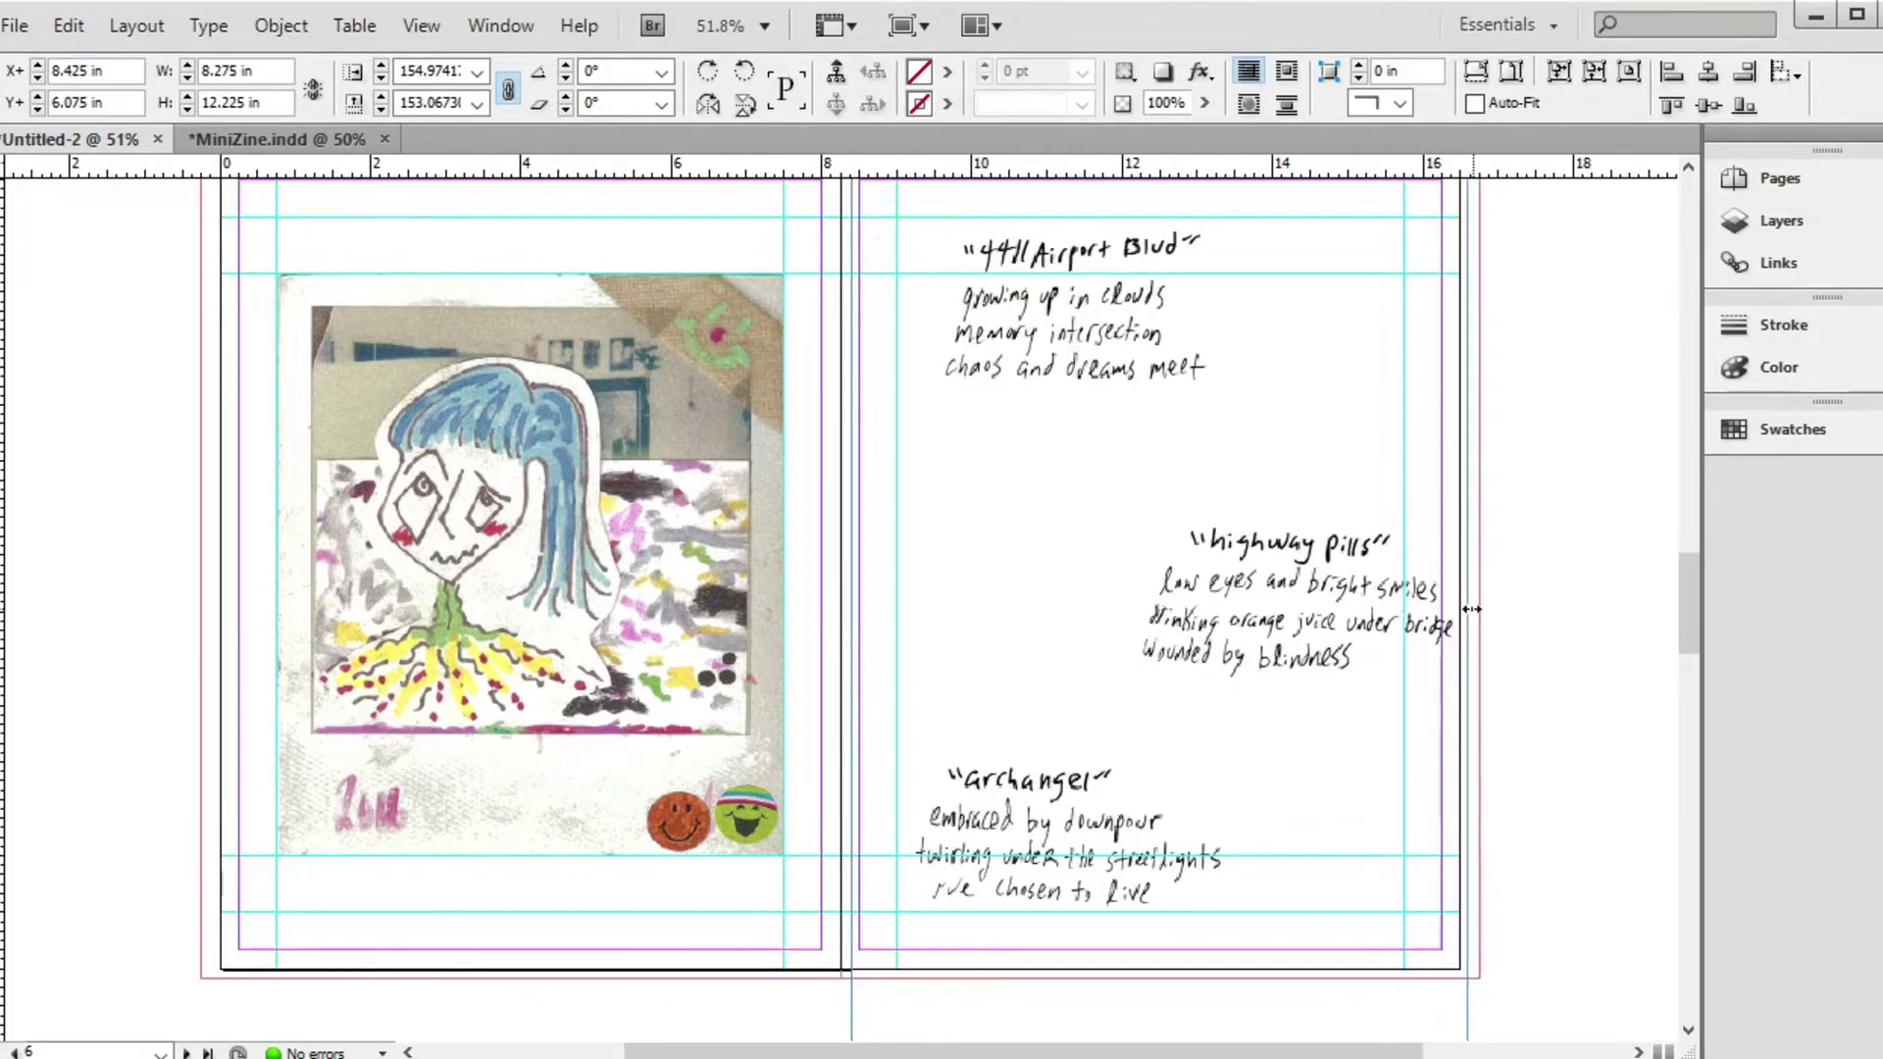
{"action": "left_click_drag", "start_coordinate": [850, 610], "coordinate": [816, 615]}
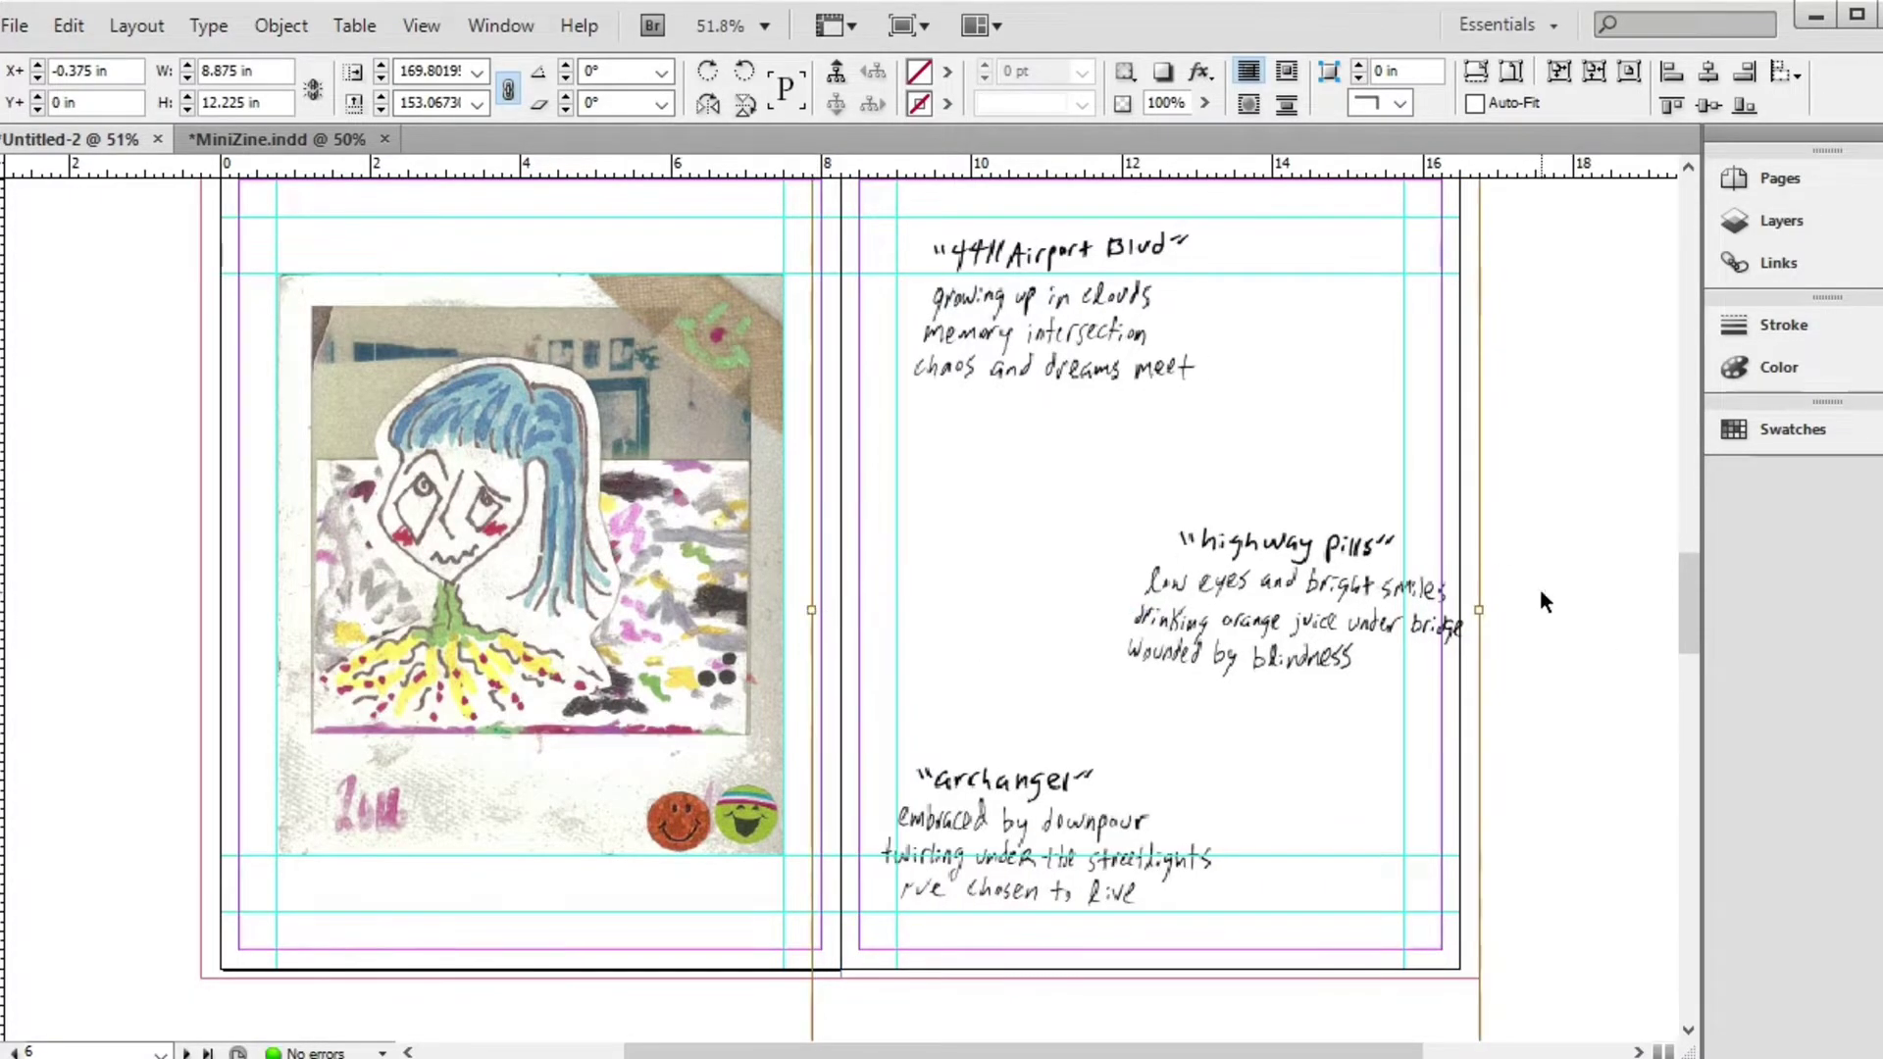
{"action": "left_click_drag", "start_coordinate": [1470, 609], "coordinate": [1479, 609]}
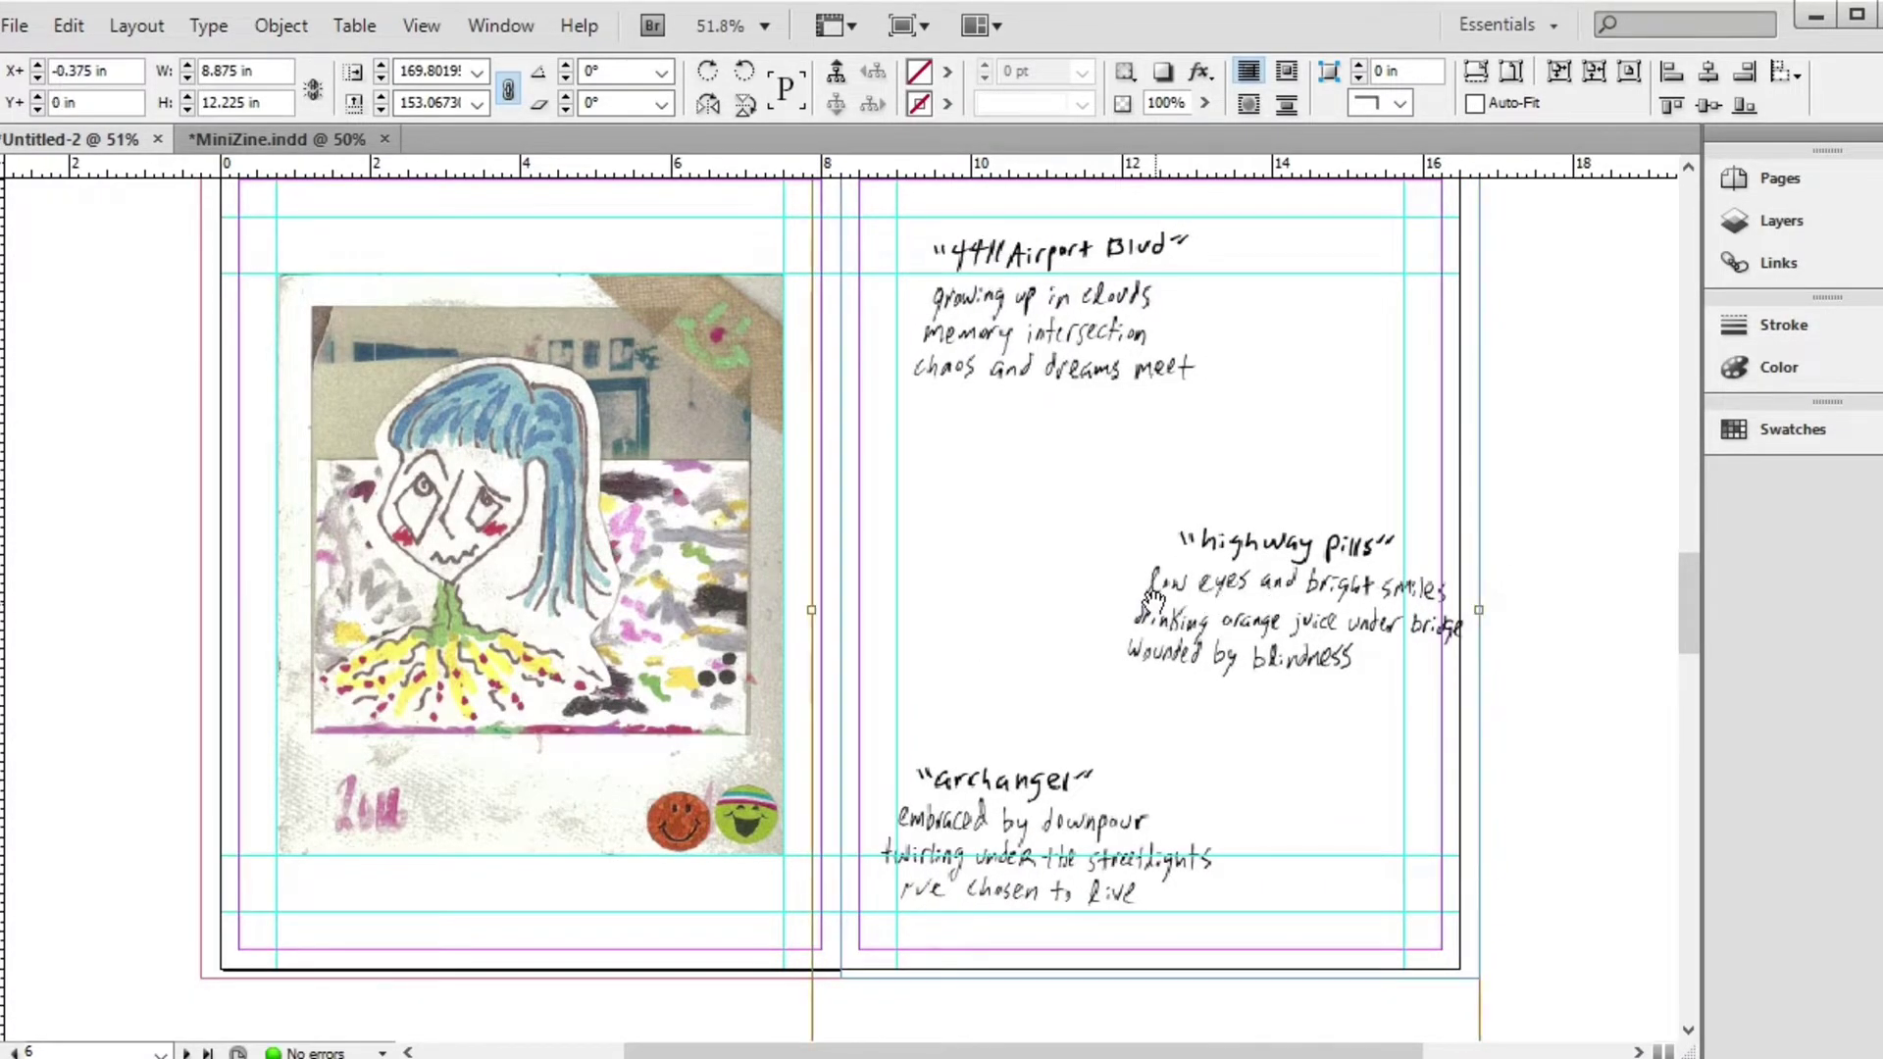
{"action": "left_click_drag", "start_coordinate": [951, 589], "coordinate": [926, 589]}
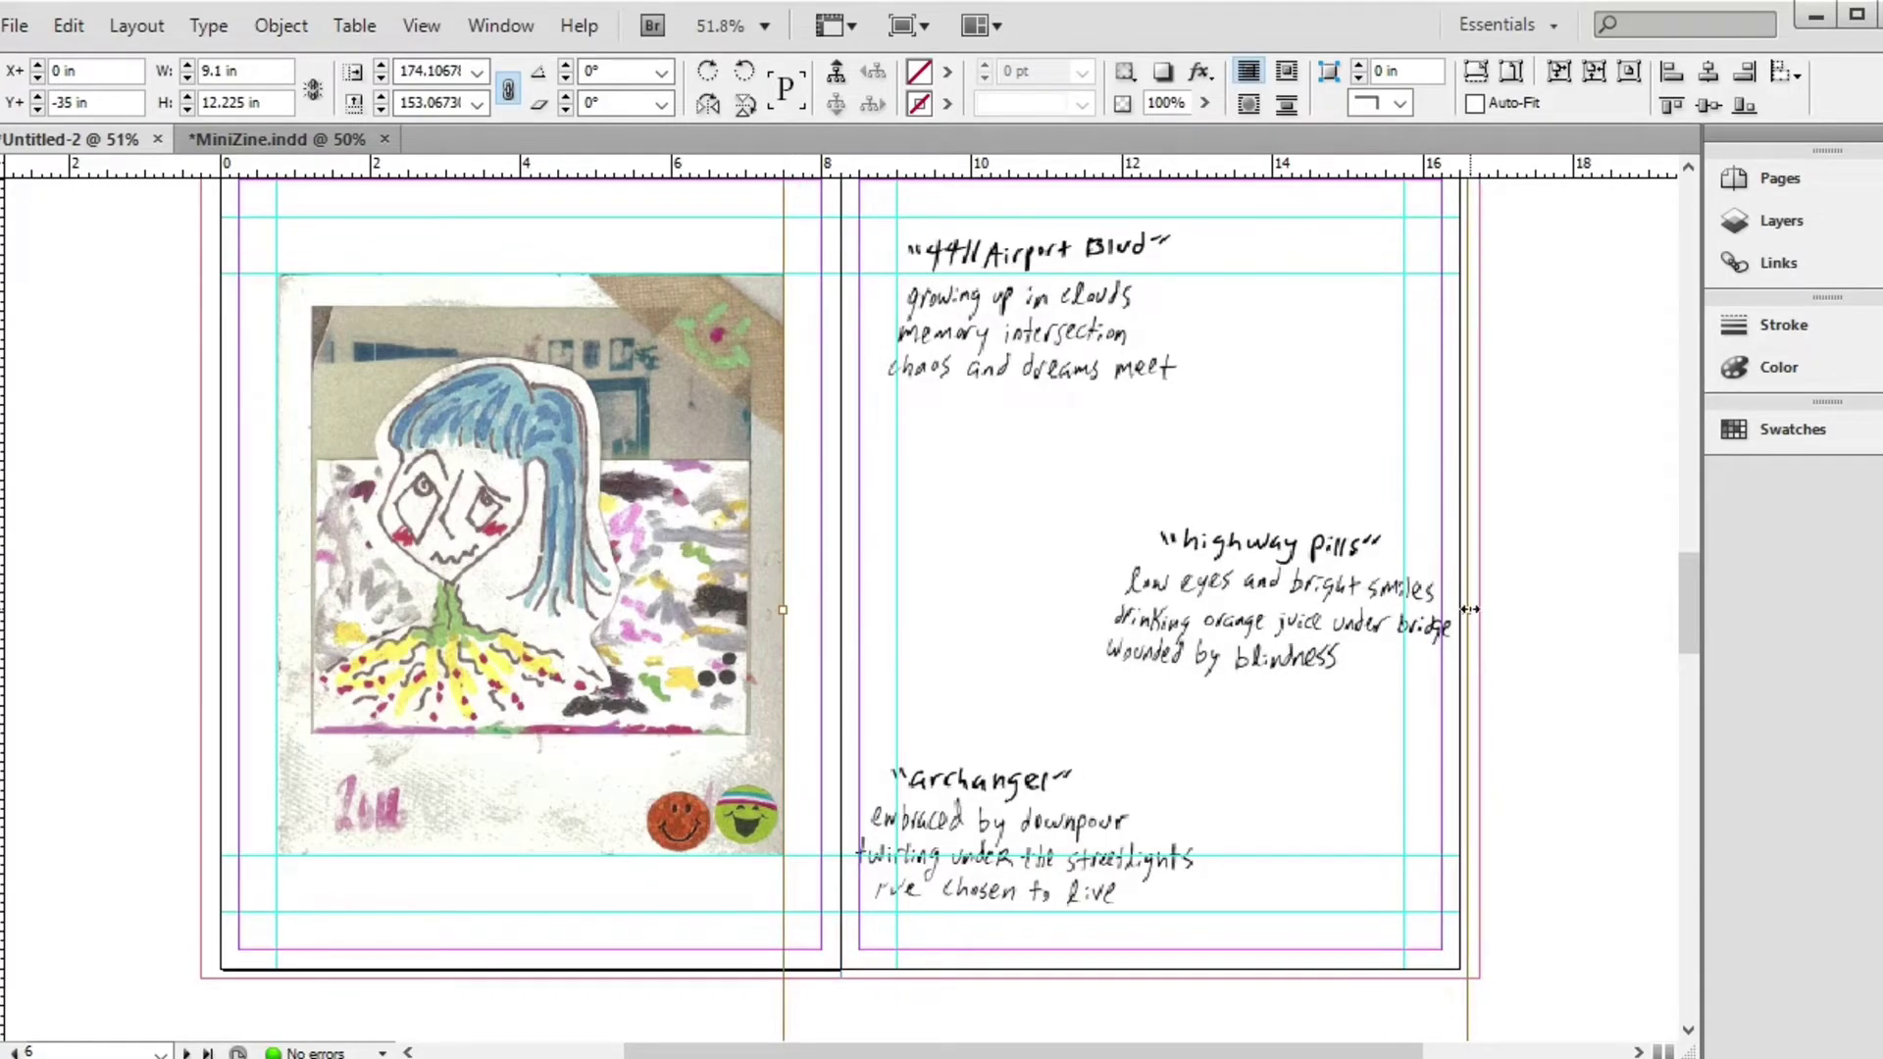
{"action": "mouse_move", "coordinate": [1469, 608]}
{"action": "left_mouse_down"}
{"action": "mouse_move", "coordinate": [1578, 609]}
{"action": "mouse_move", "coordinate": [1461, 609]}
{"action": "left_mouse_up"}
{"action": "left_click", "coordinate": [1589, 618]}
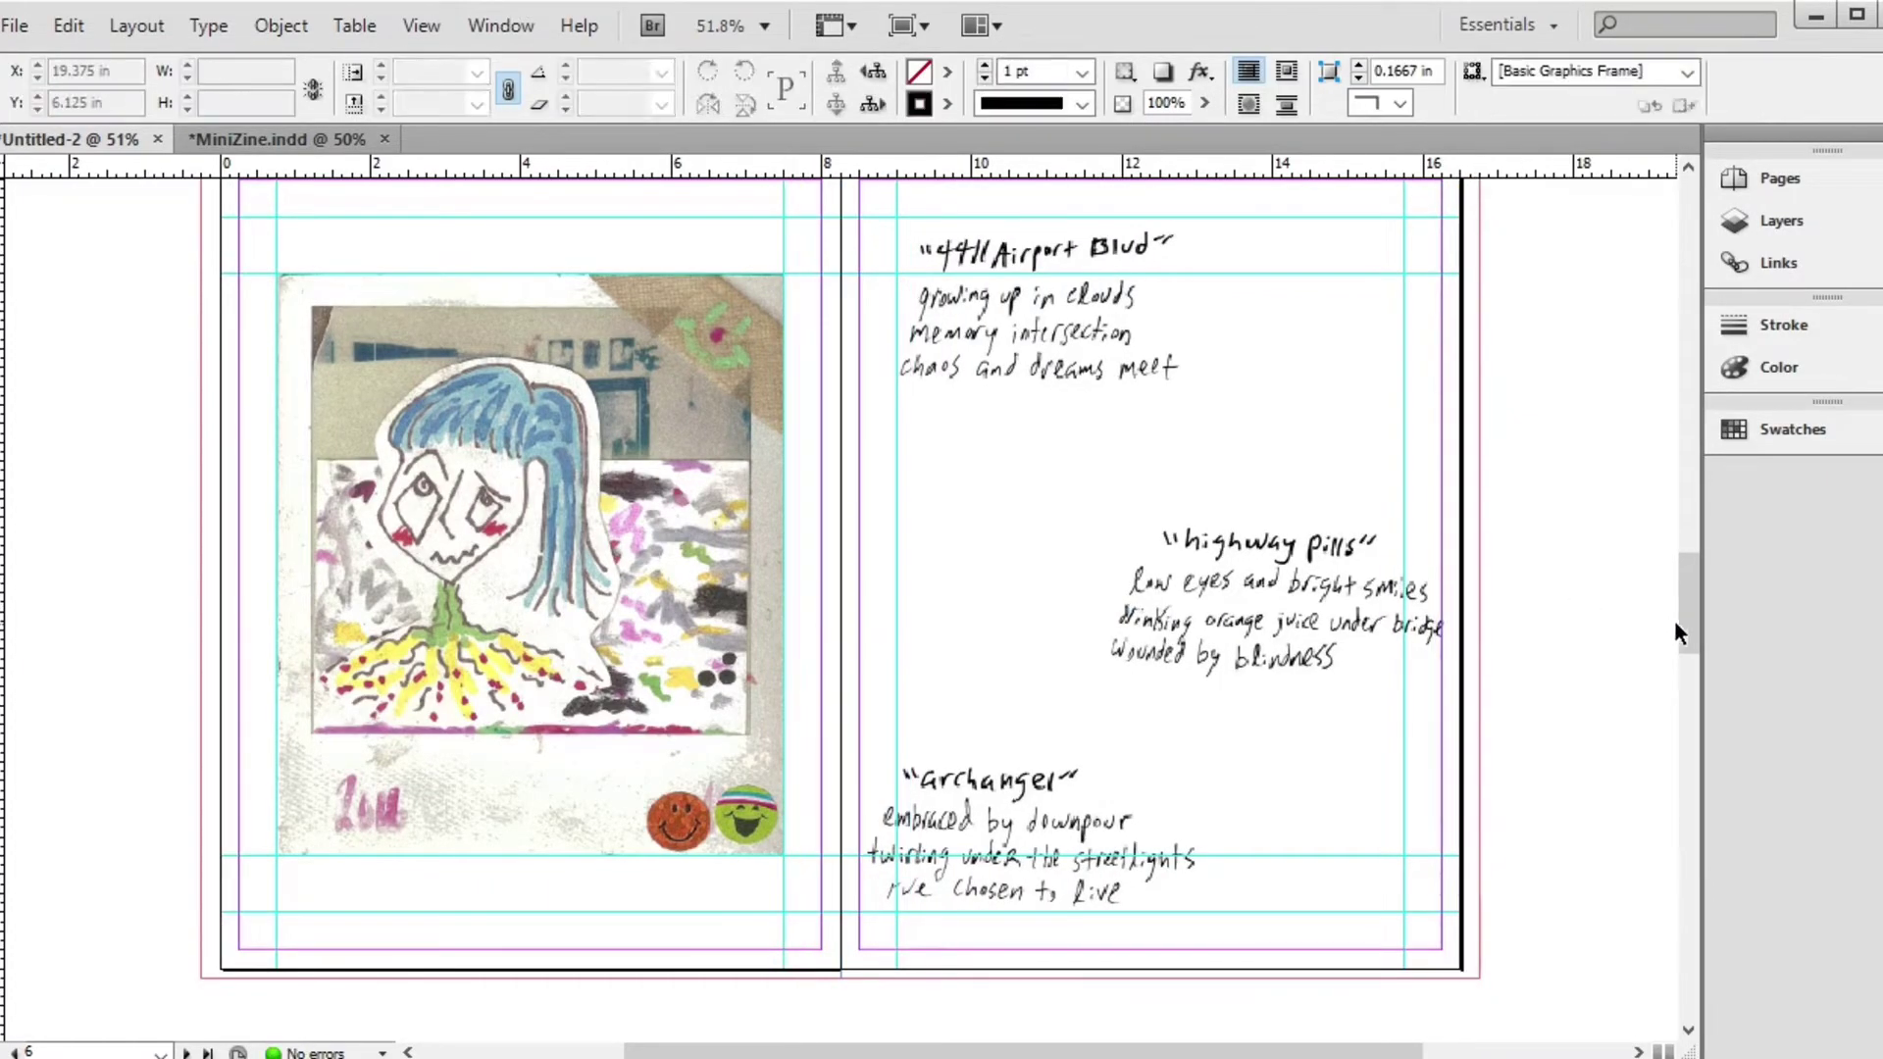
{"action": "scroll", "coordinate": [1694, 622], "scroll_direction": "up", "scroll_amount": 2}
{"action": "scroll", "coordinate": [1704, 620], "scroll_direction": "down", "scroll_amount": 2}
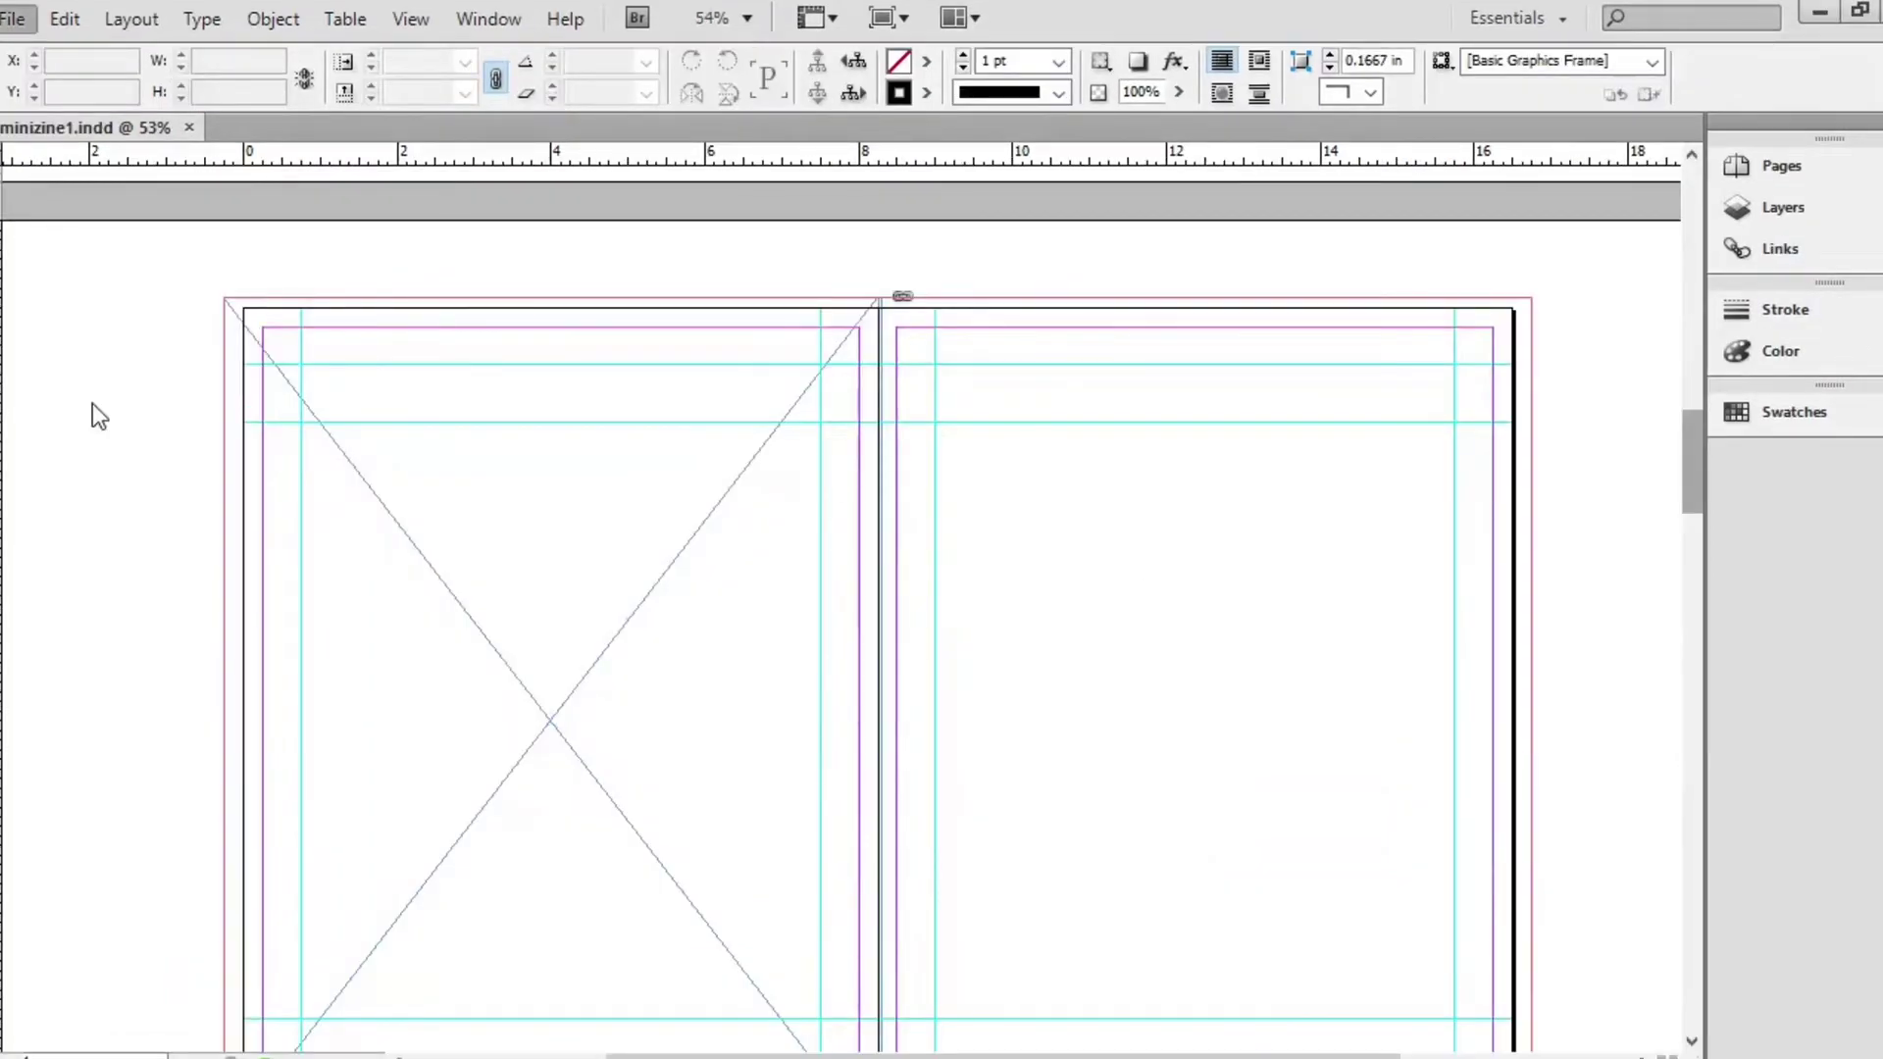
Place the weathered house photo in the left page frame and set it to High Quality Display
{"action": "key", "text": "ctrl+d"}
{"action": "double_click", "coordinate": [1242, 508]}
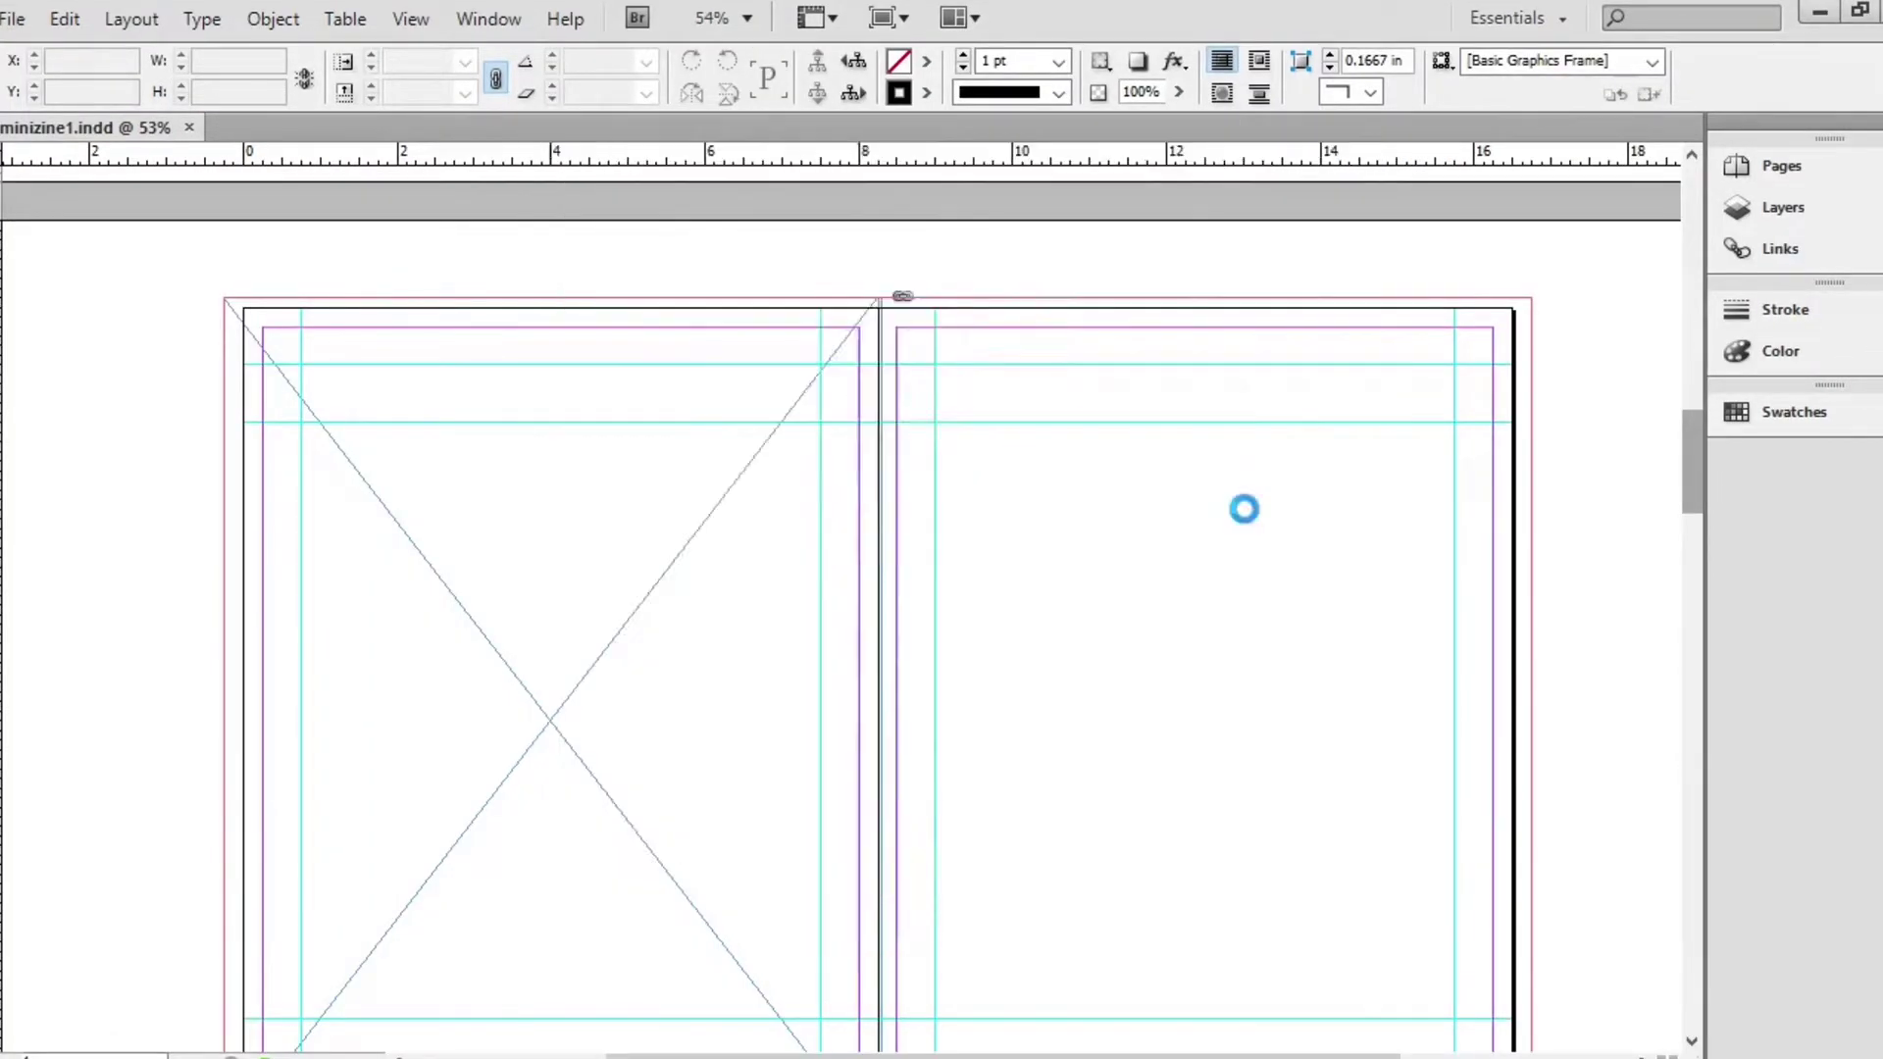
{"action": "left_click", "coordinate": [227, 306]}
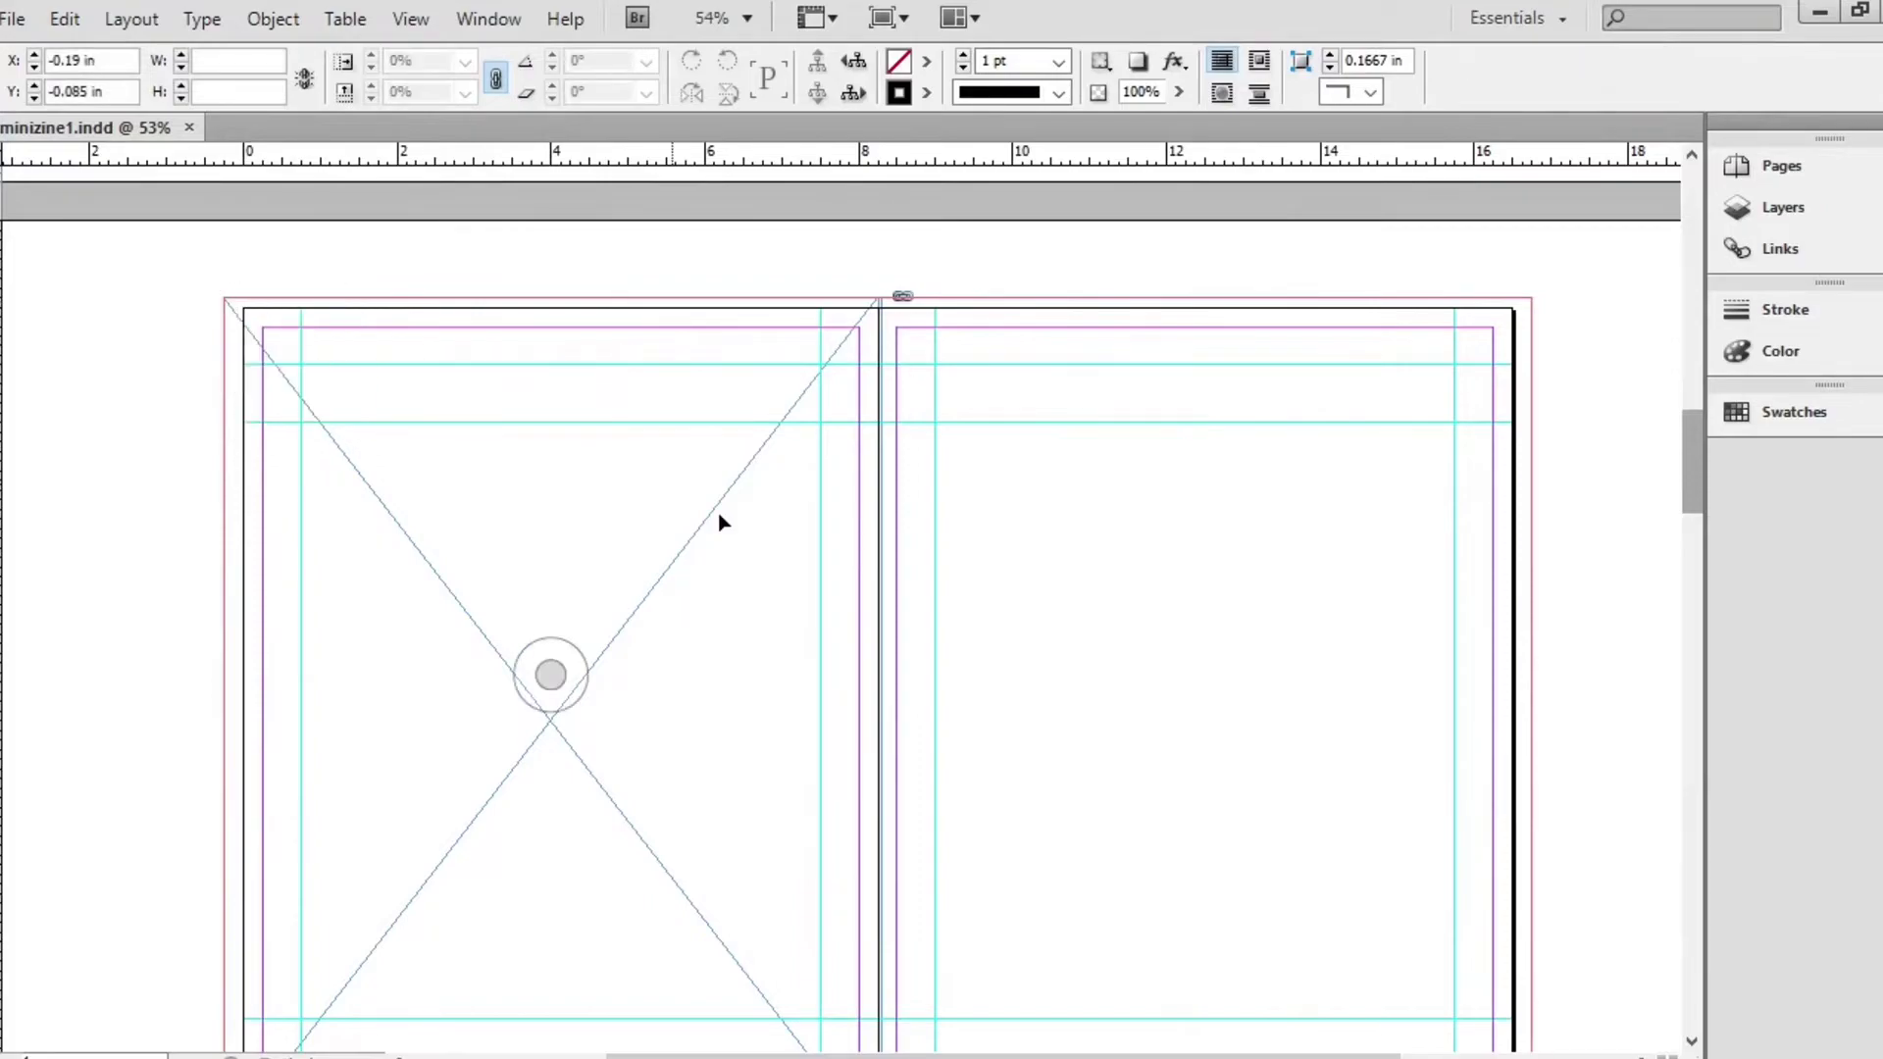
{"action": "left_click", "coordinate": [1692, 1041]}
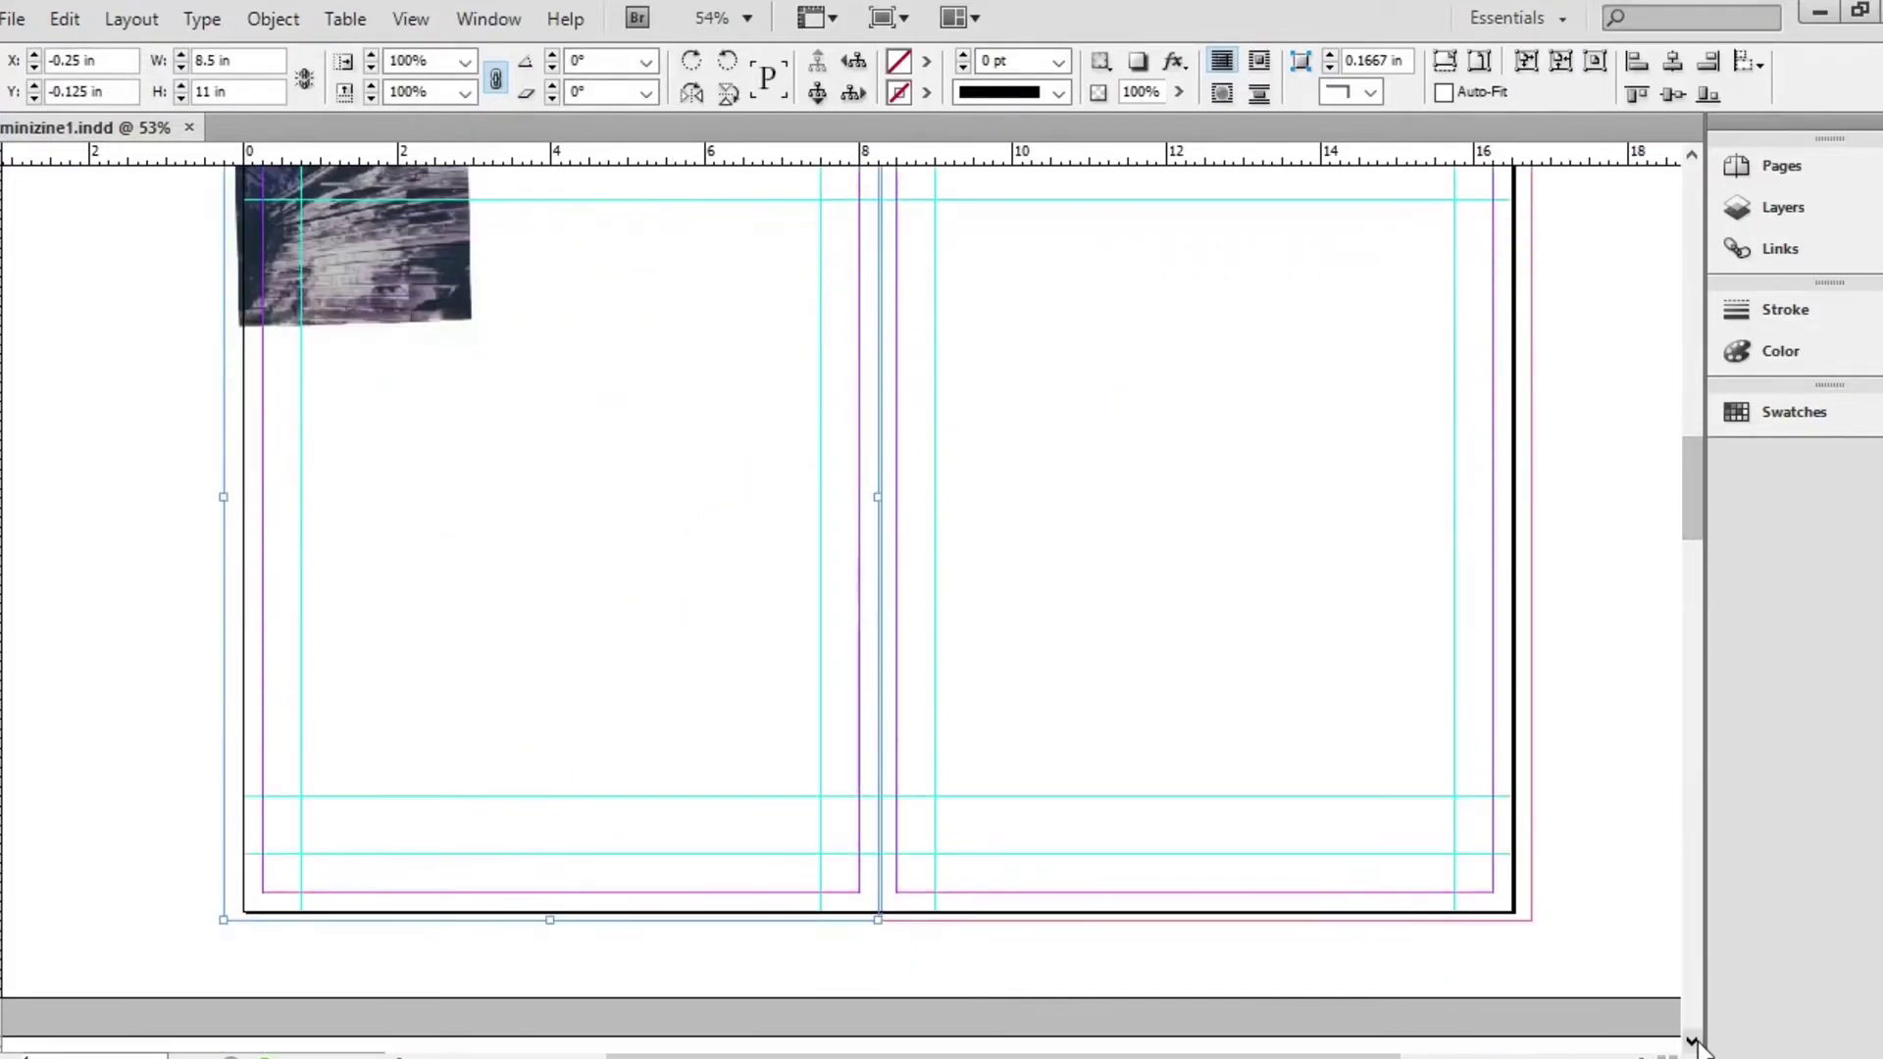
{"action": "scroll", "coordinate": [550, 638], "scroll_direction": "up", "scroll_amount": 3}
{"action": "left_click", "coordinate": [550, 637]}
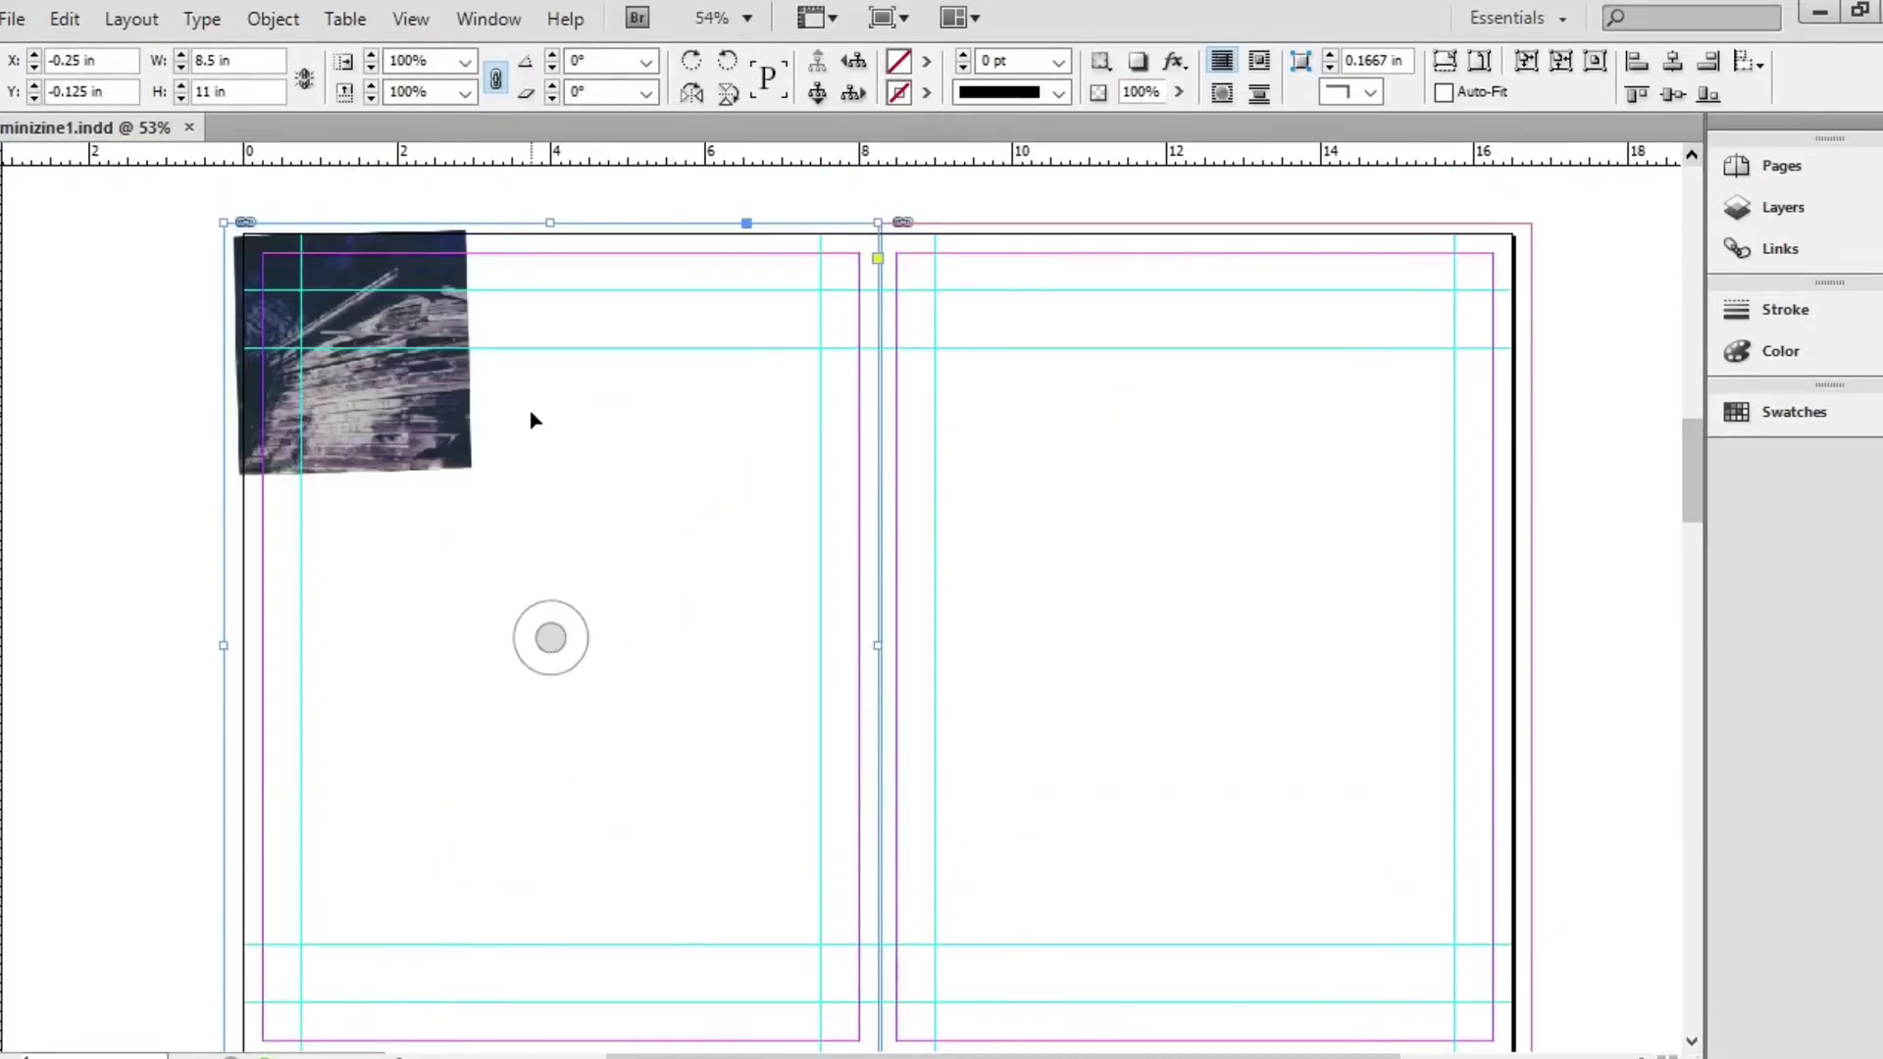
{"action": "left_click", "coordinate": [552, 638]}
{"action": "right_click", "coordinate": [978, 882]}
{"action": "left_click", "coordinate": [1126, 972]}
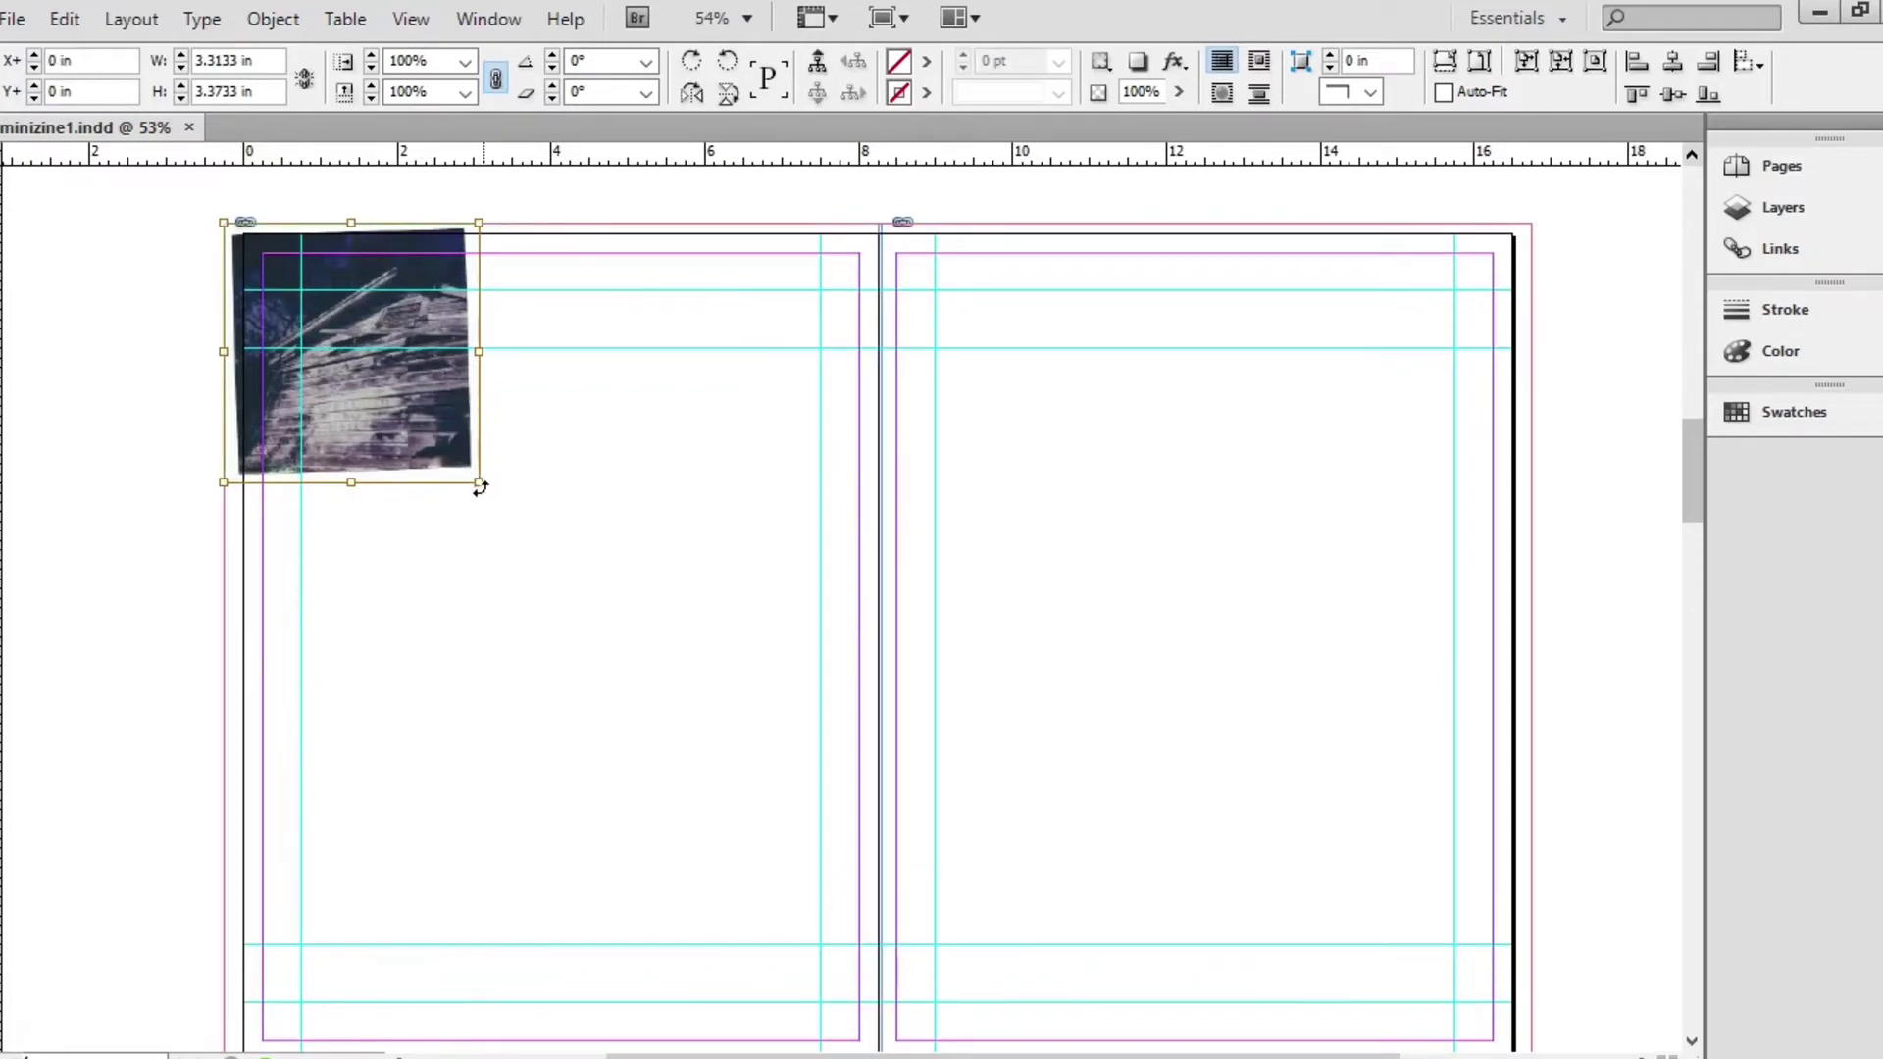
Enlarge the house photo past the page corners to about 9.78 in wide
{"action": "left_click_drag", "start_coordinate": [475, 488], "coordinate": [590, 570]}
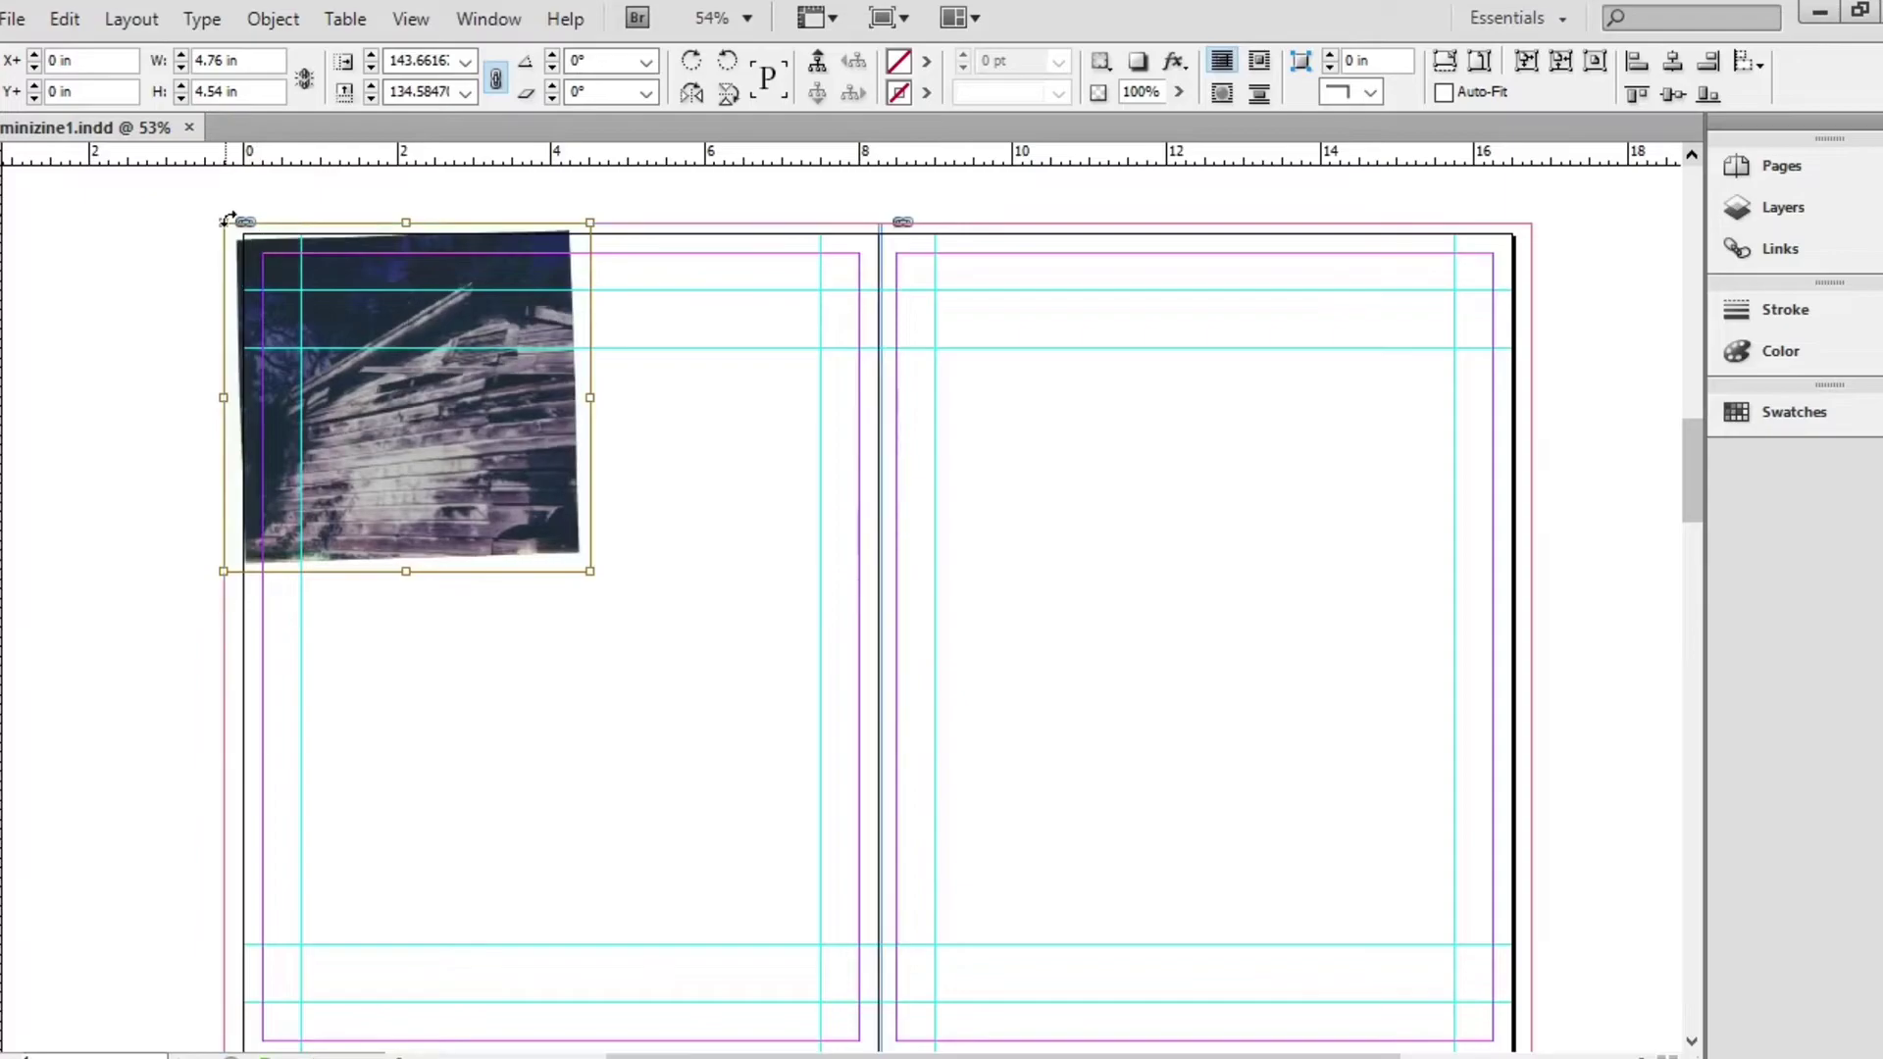
{"action": "left_click_drag", "start_coordinate": [222, 218], "coordinate": [197, 197]}
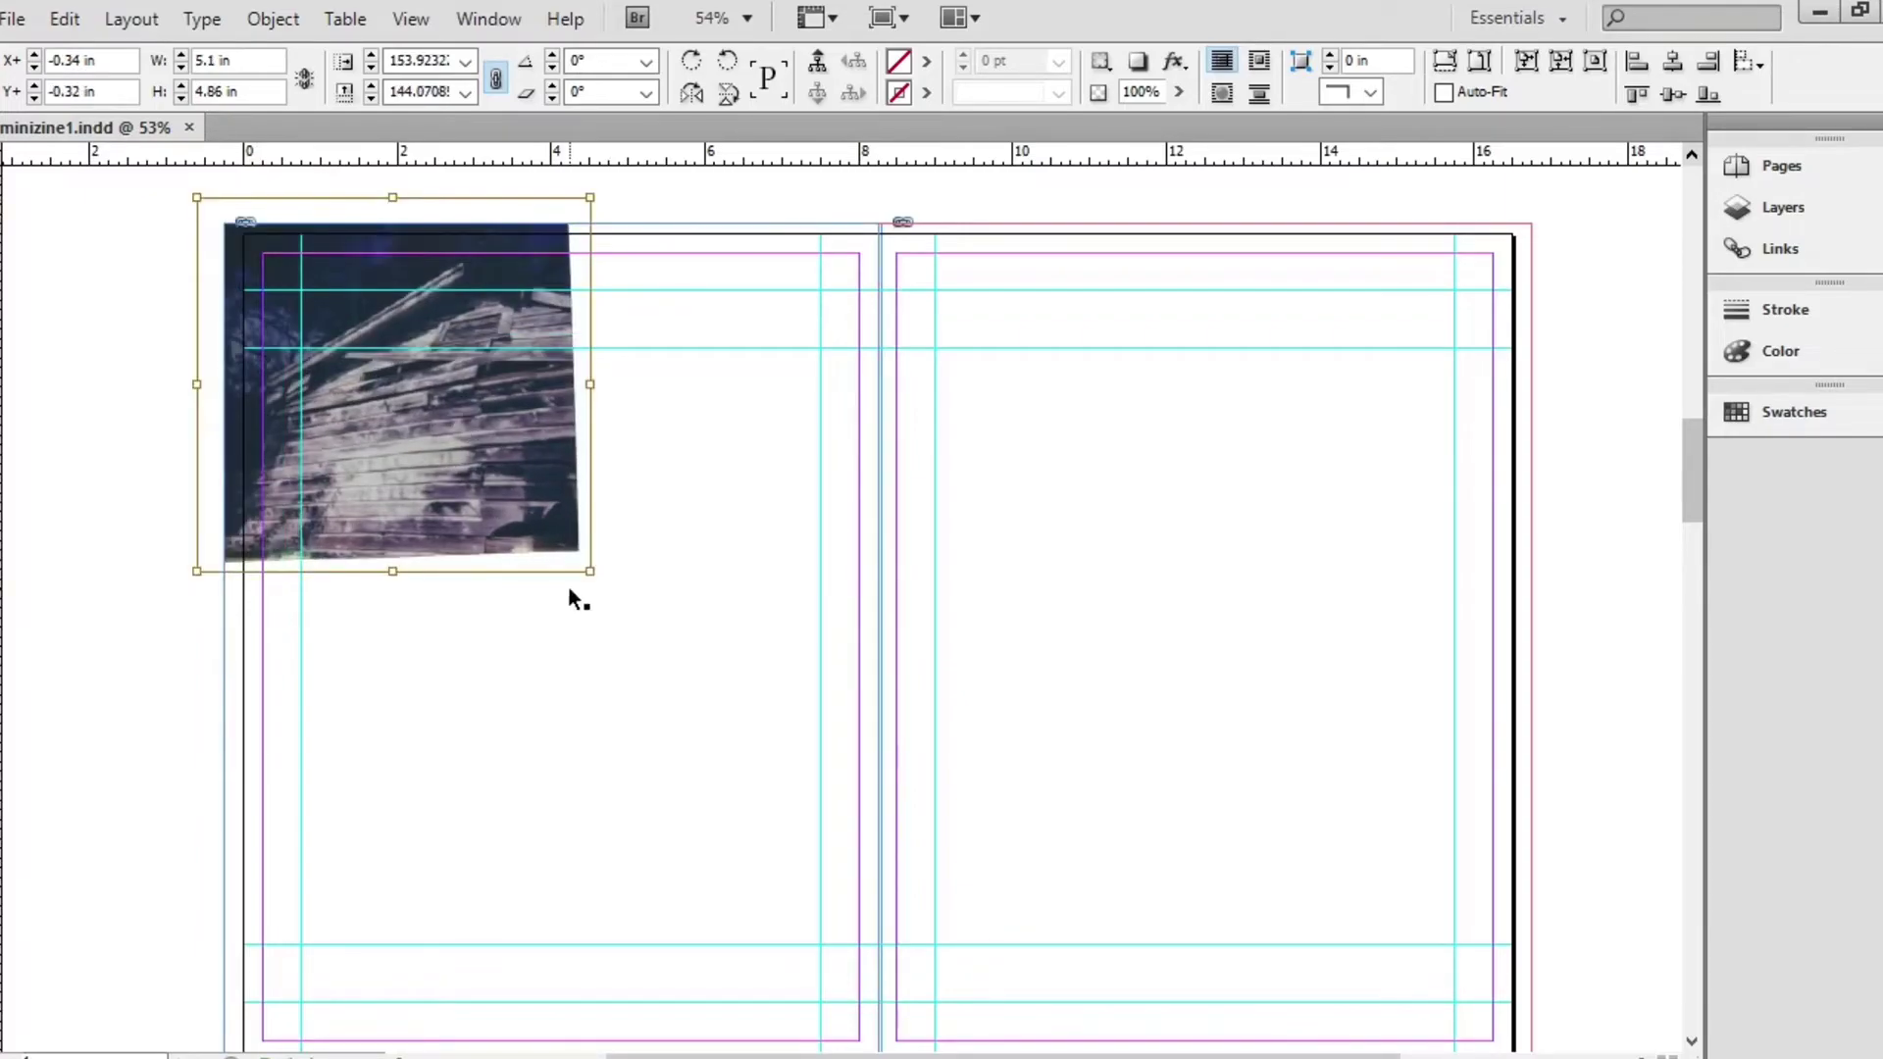
{"action": "left_click_drag", "start_coordinate": [588, 573], "coordinate": [895, 883]}
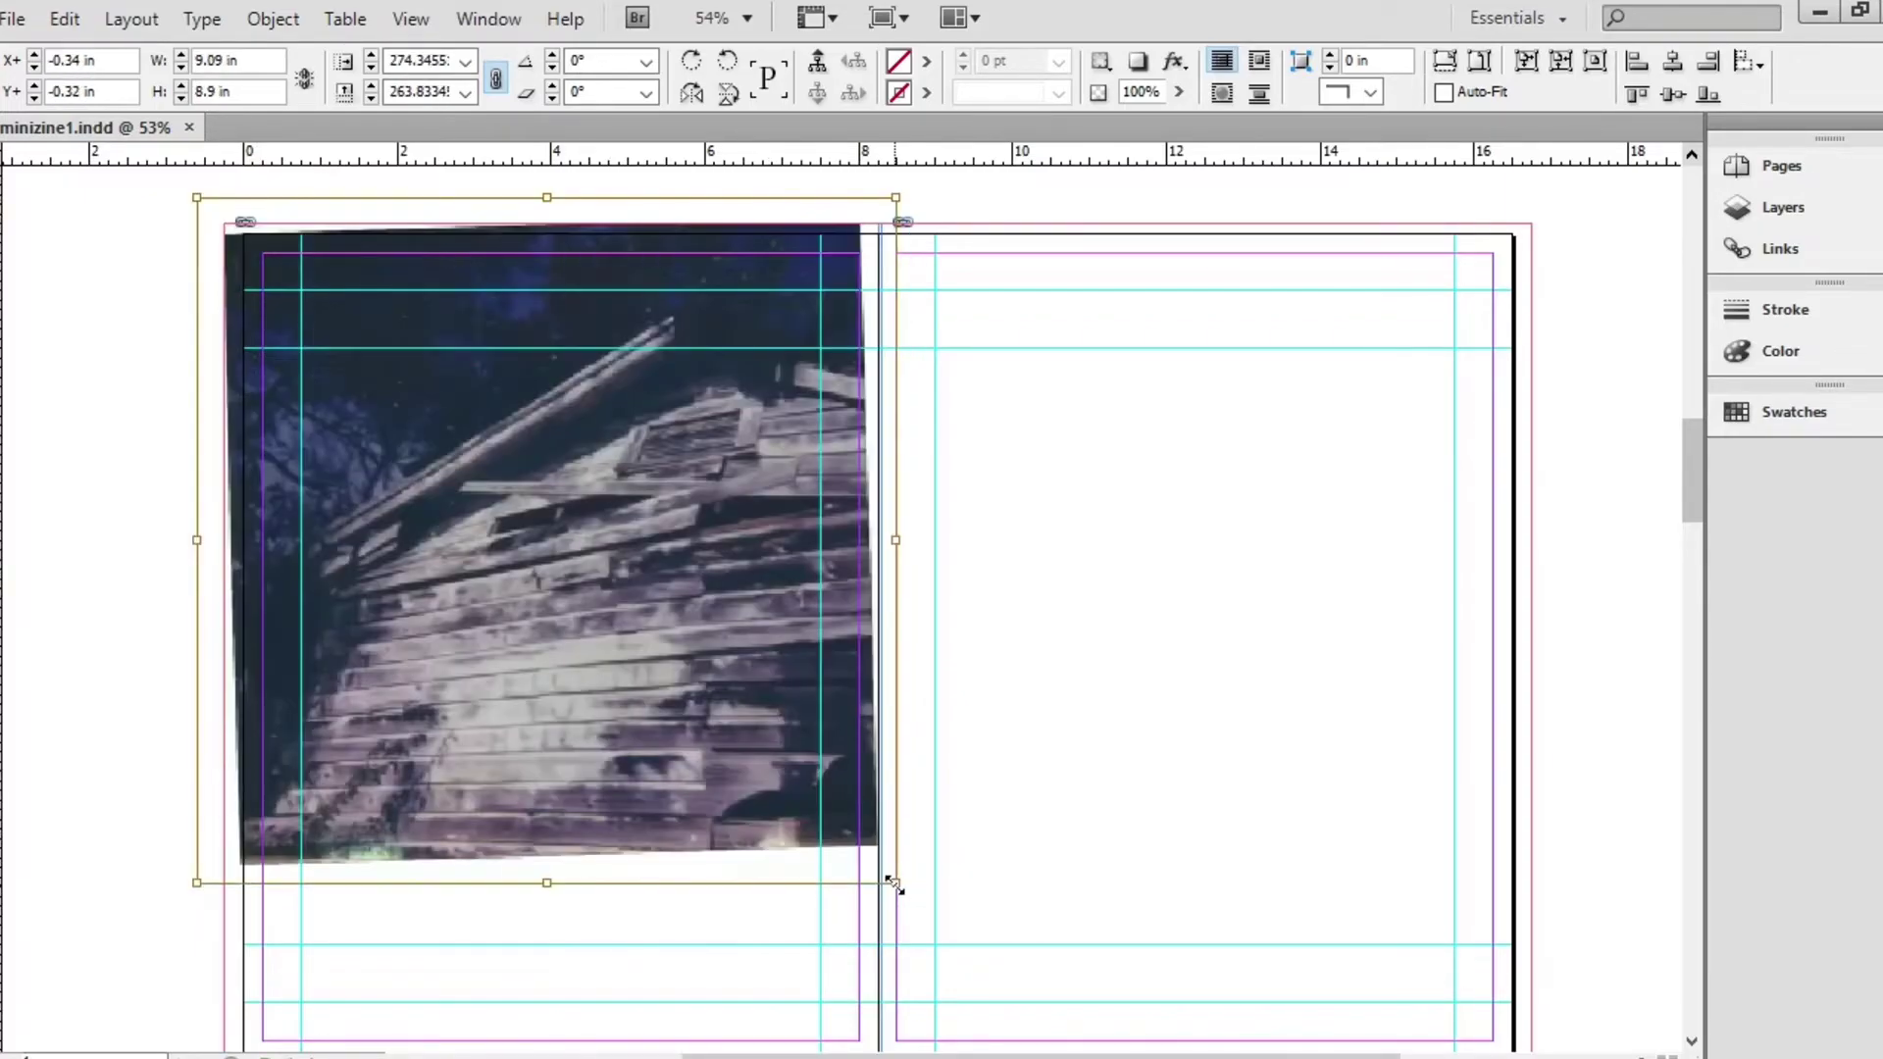
{"action": "left_click", "coordinate": [1694, 1042]}
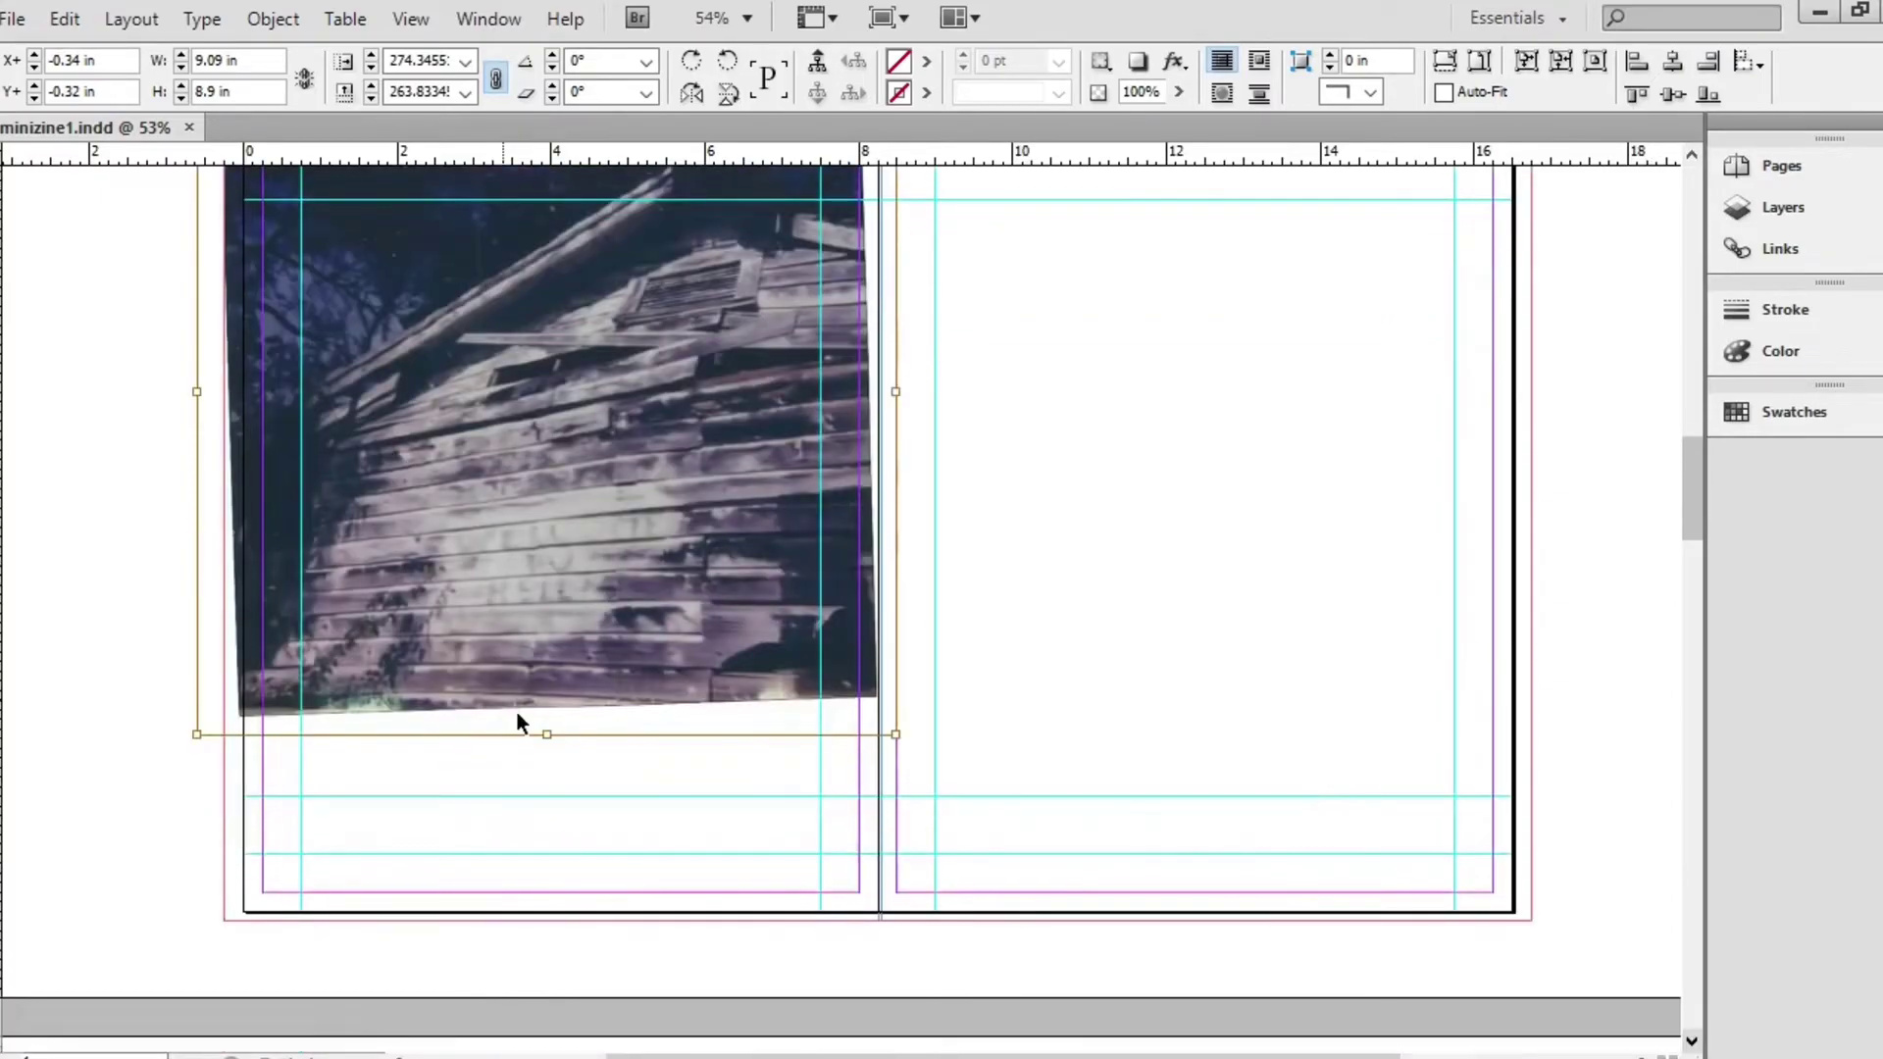
{"action": "left_click_drag", "start_coordinate": [548, 733], "coordinate": [546, 991]}
{"action": "scroll", "coordinate": [1693, 161], "scroll_direction": "up", "scroll_amount": 3}
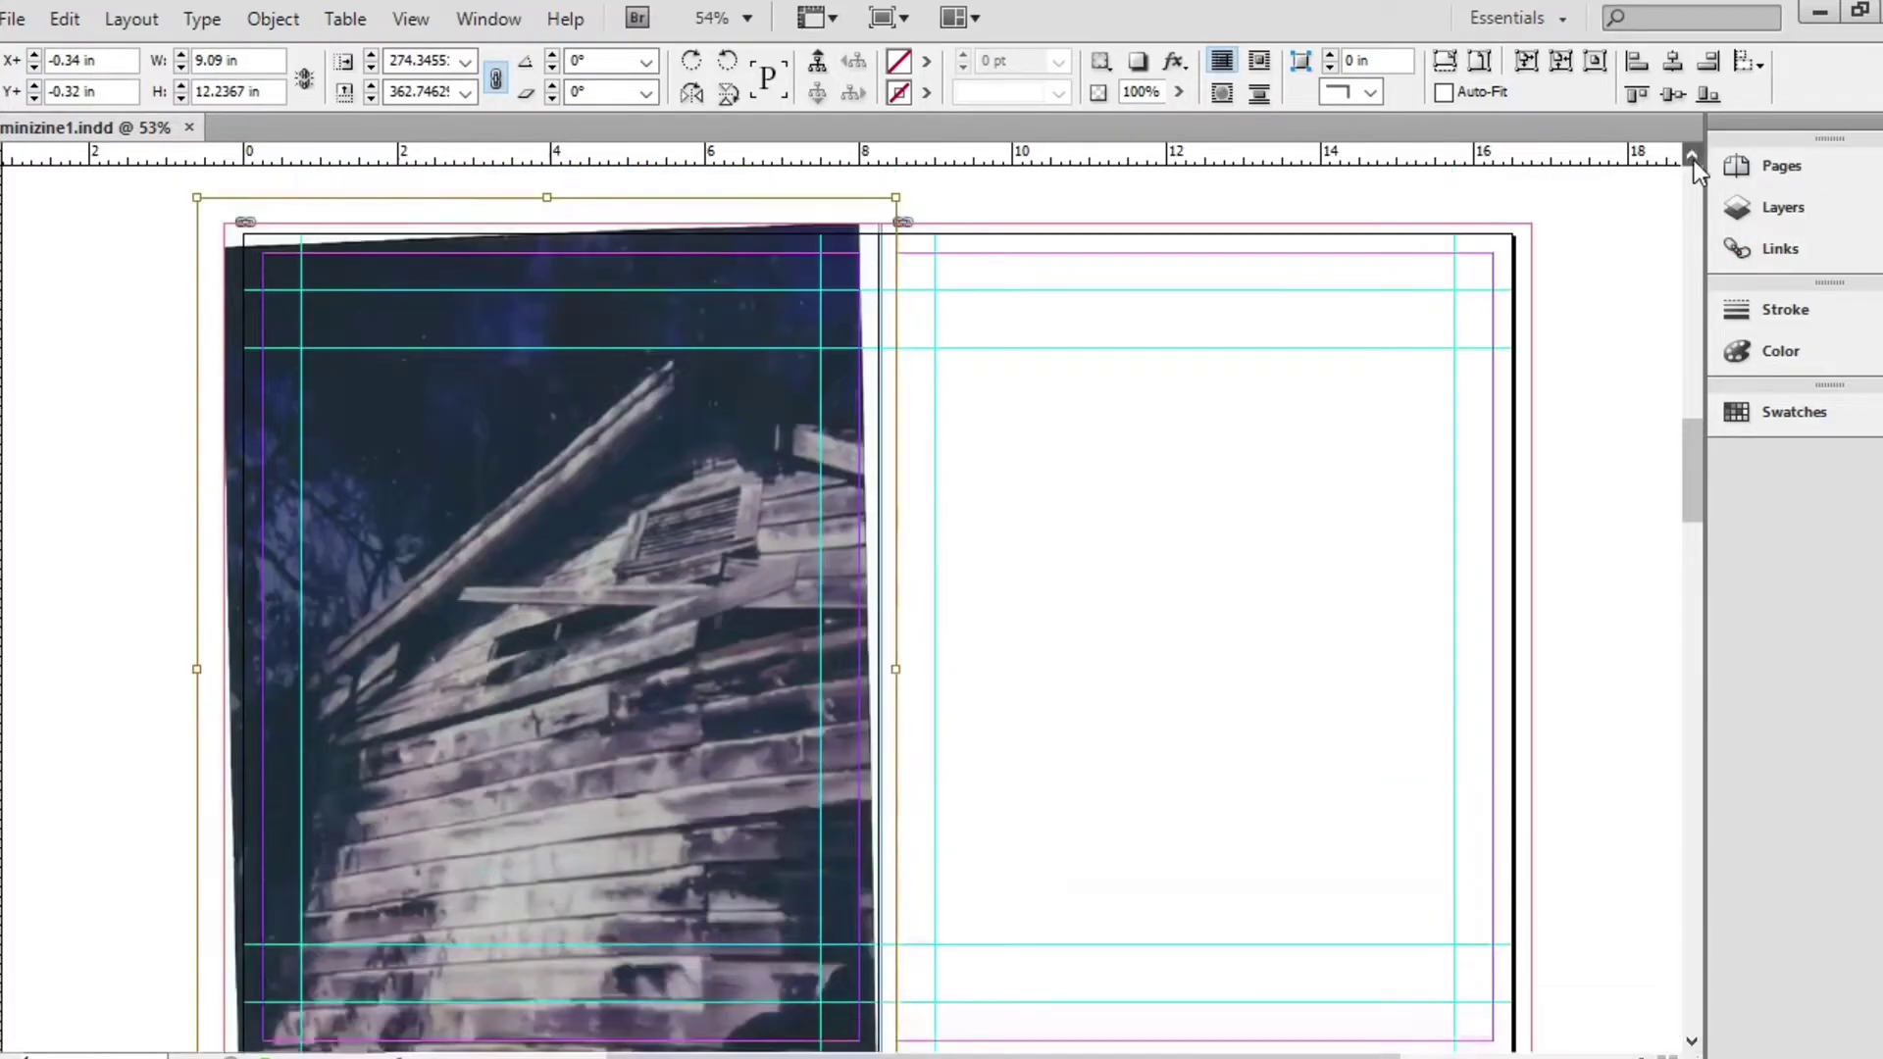
{"action": "left_click_drag", "start_coordinate": [897, 670], "coordinate": [949, 671]}
{"action": "mouse_move", "coordinate": [571, 201]}
{"action": "left_mouse_down"}
{"action": "mouse_move", "coordinate": [572, 169]}
{"action": "mouse_move", "coordinate": [569, 217]}
{"action": "left_mouse_up"}
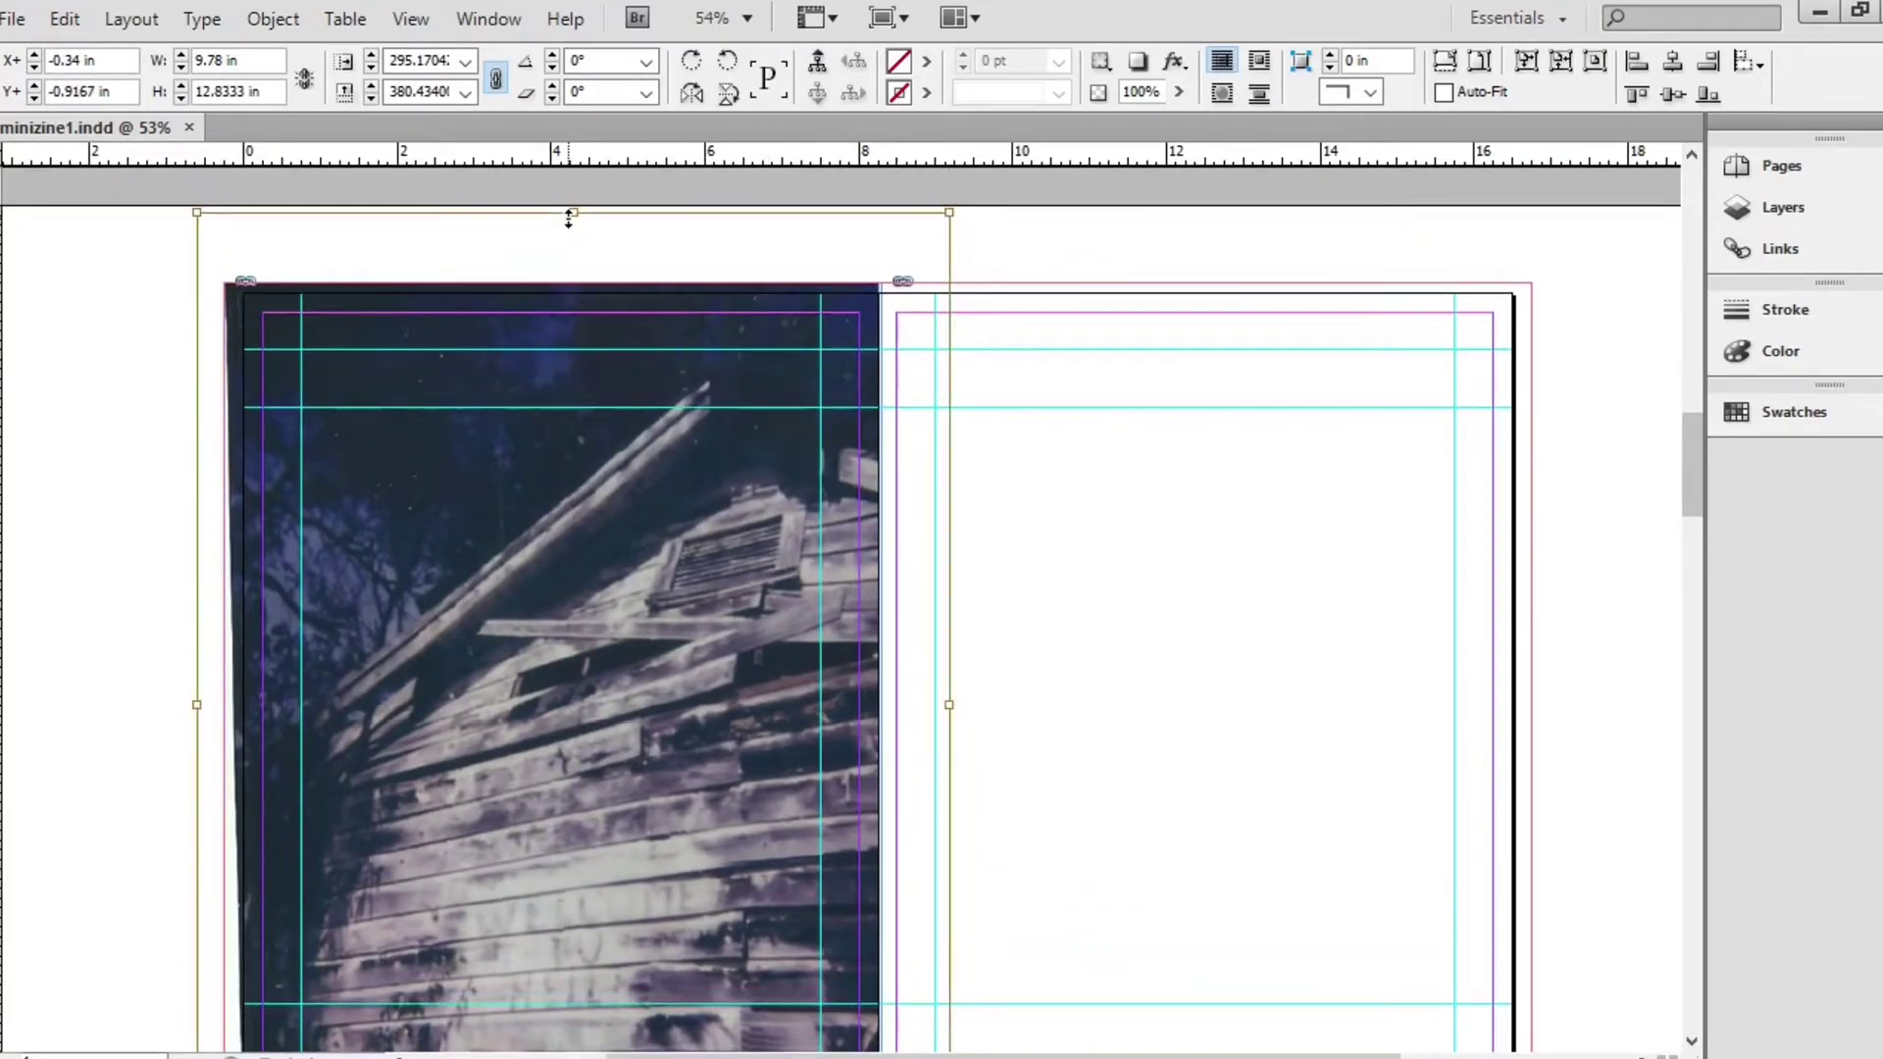
Pull the photo's left edge out into the bleed so it covers the page
{"action": "left_click", "coordinate": [1245, 260]}
{"action": "left_click", "coordinate": [1692, 1041]}
{"action": "left_click", "coordinate": [1692, 1041]}
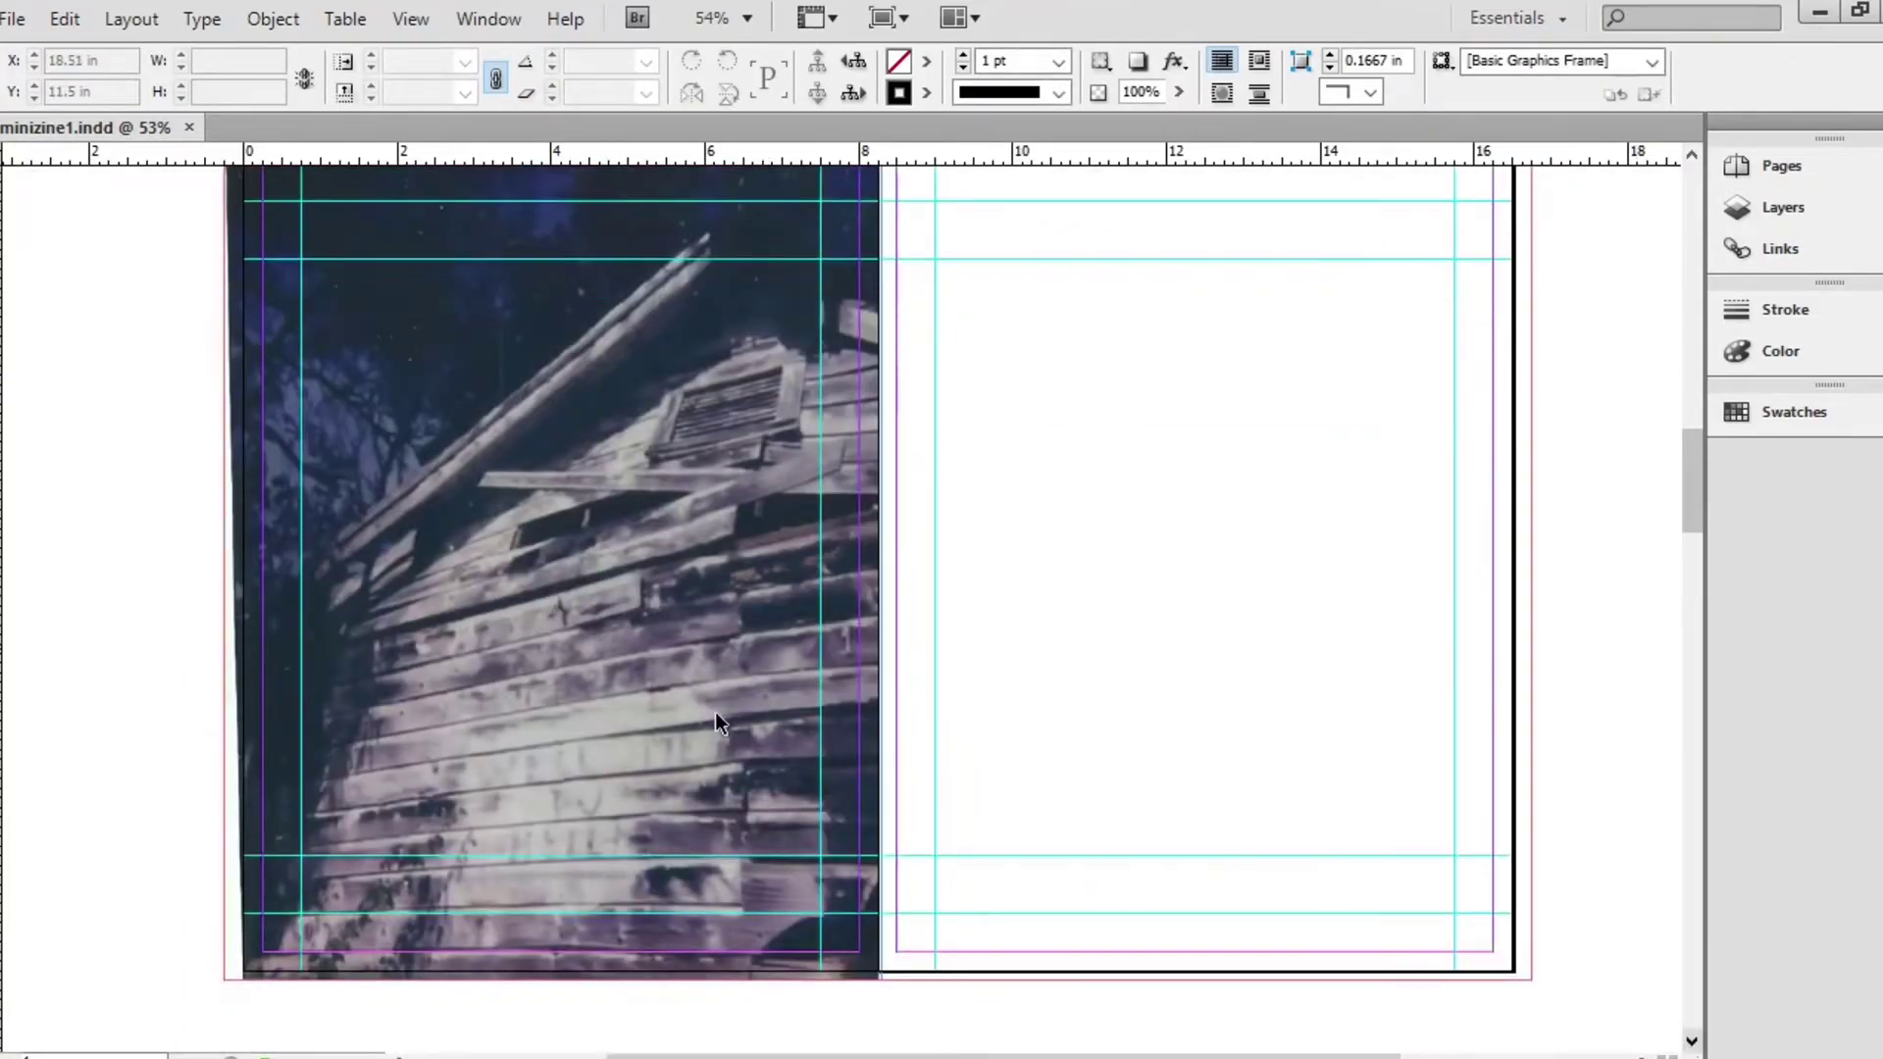
{"action": "left_click", "coordinate": [592, 584]}
{"action": "left_click_drag", "start_coordinate": [195, 555], "coordinate": [101, 550]}
{"action": "left_click", "coordinate": [1622, 693]}
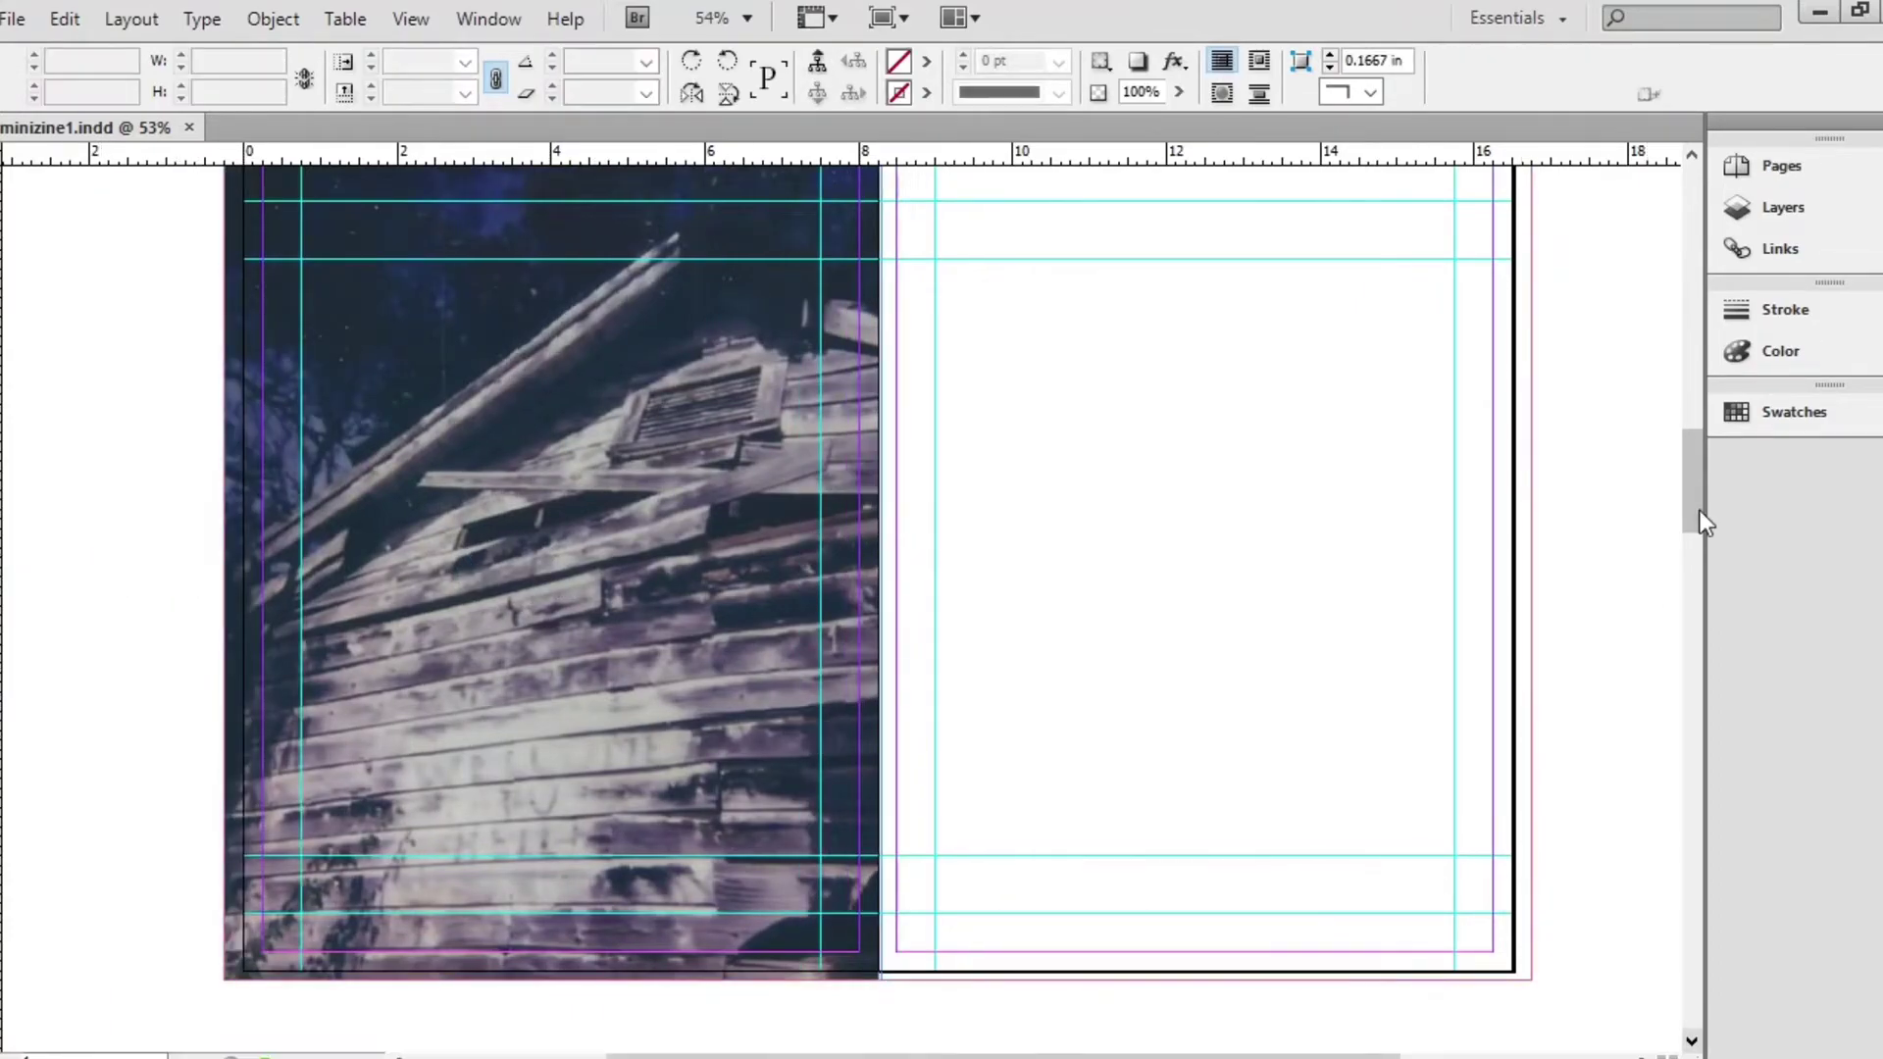
{"action": "left_click_drag", "start_coordinate": [1687, 473], "coordinate": [1686, 463]}
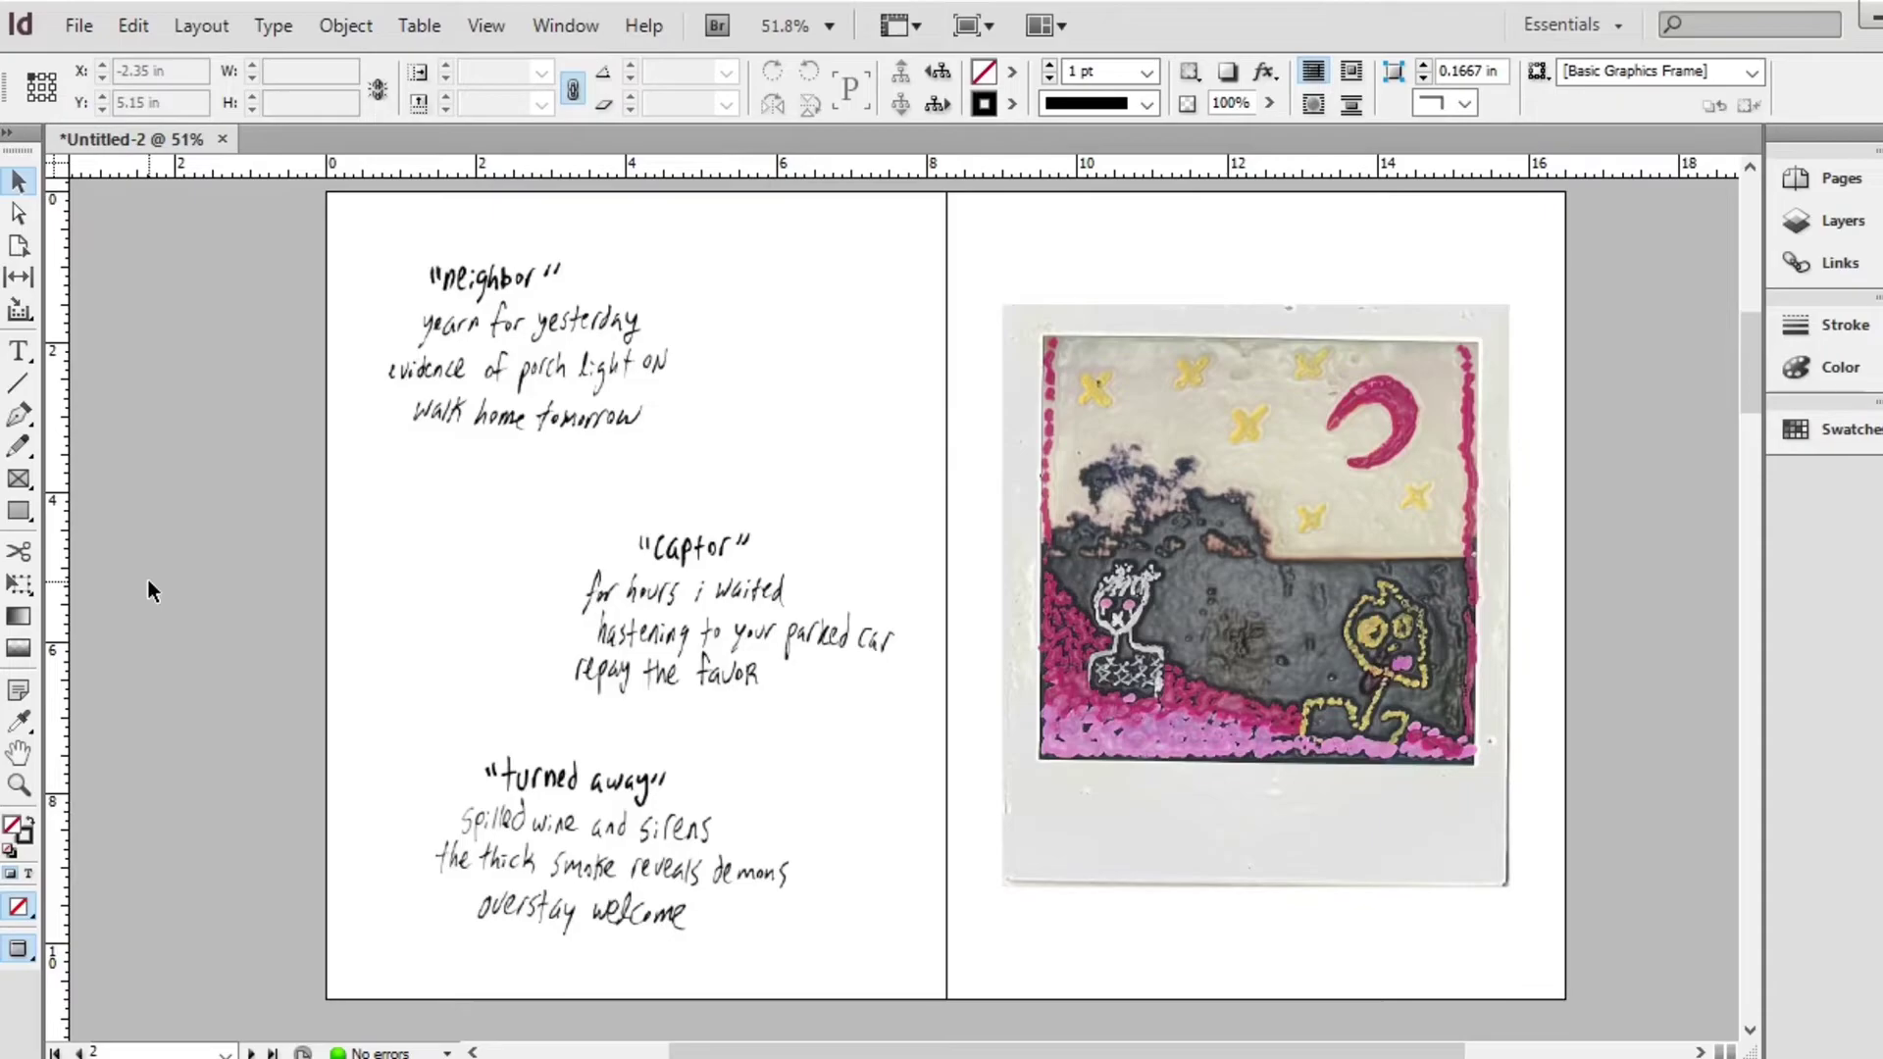
{"action": "left_click", "coordinate": [24, 917]}
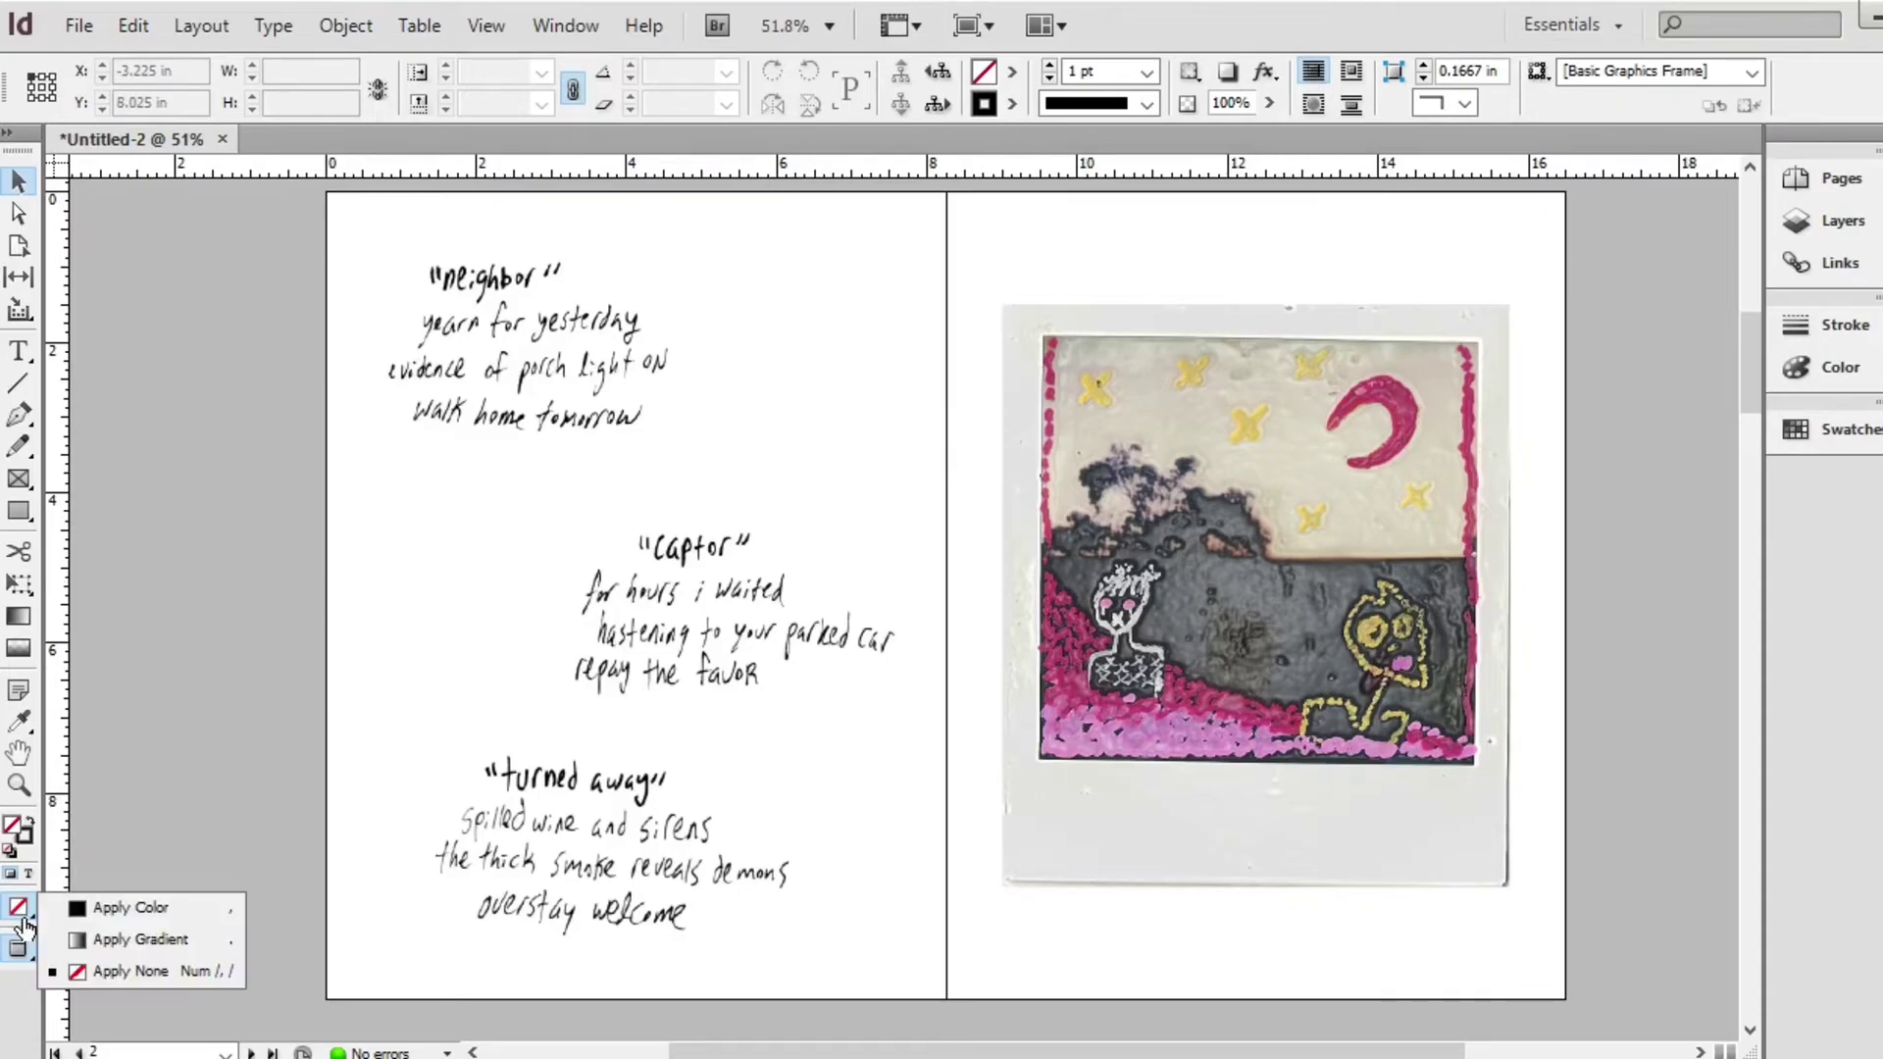
{"action": "left_click", "coordinate": [18, 948]}
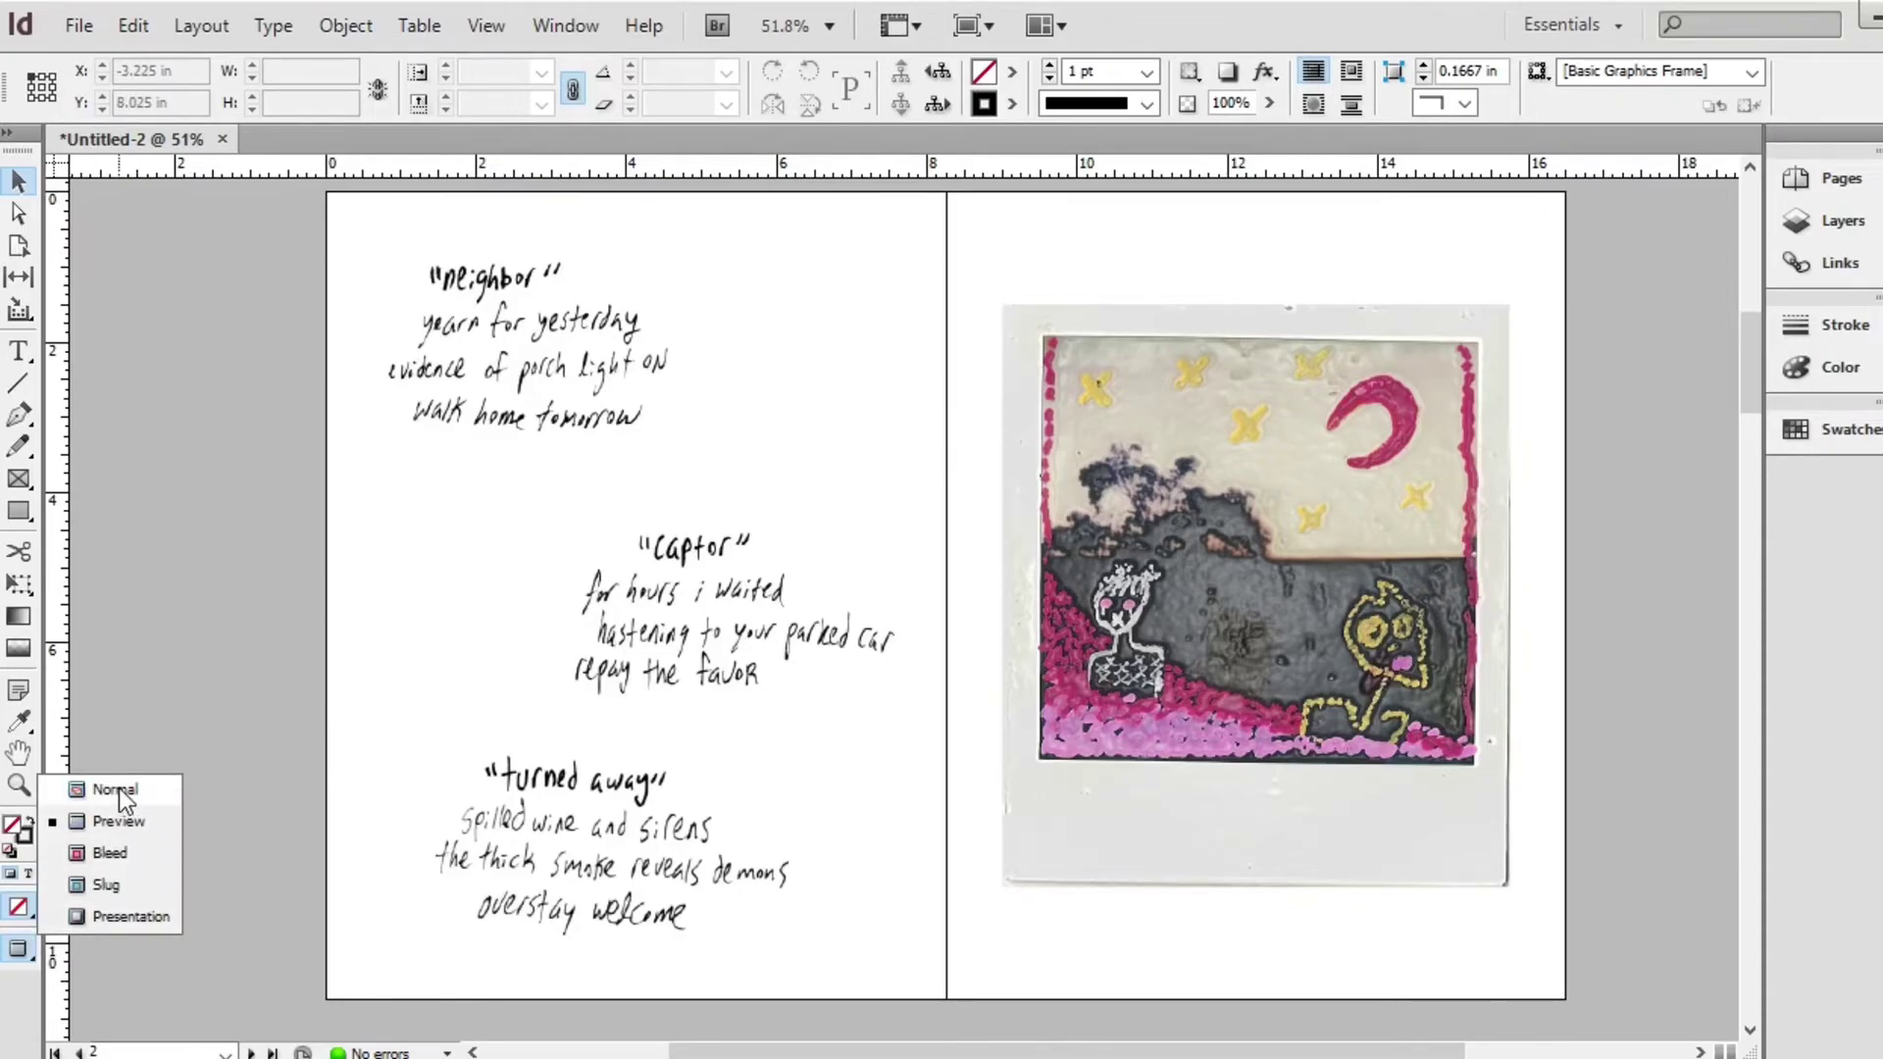
{"action": "left_click", "coordinate": [114, 789]}
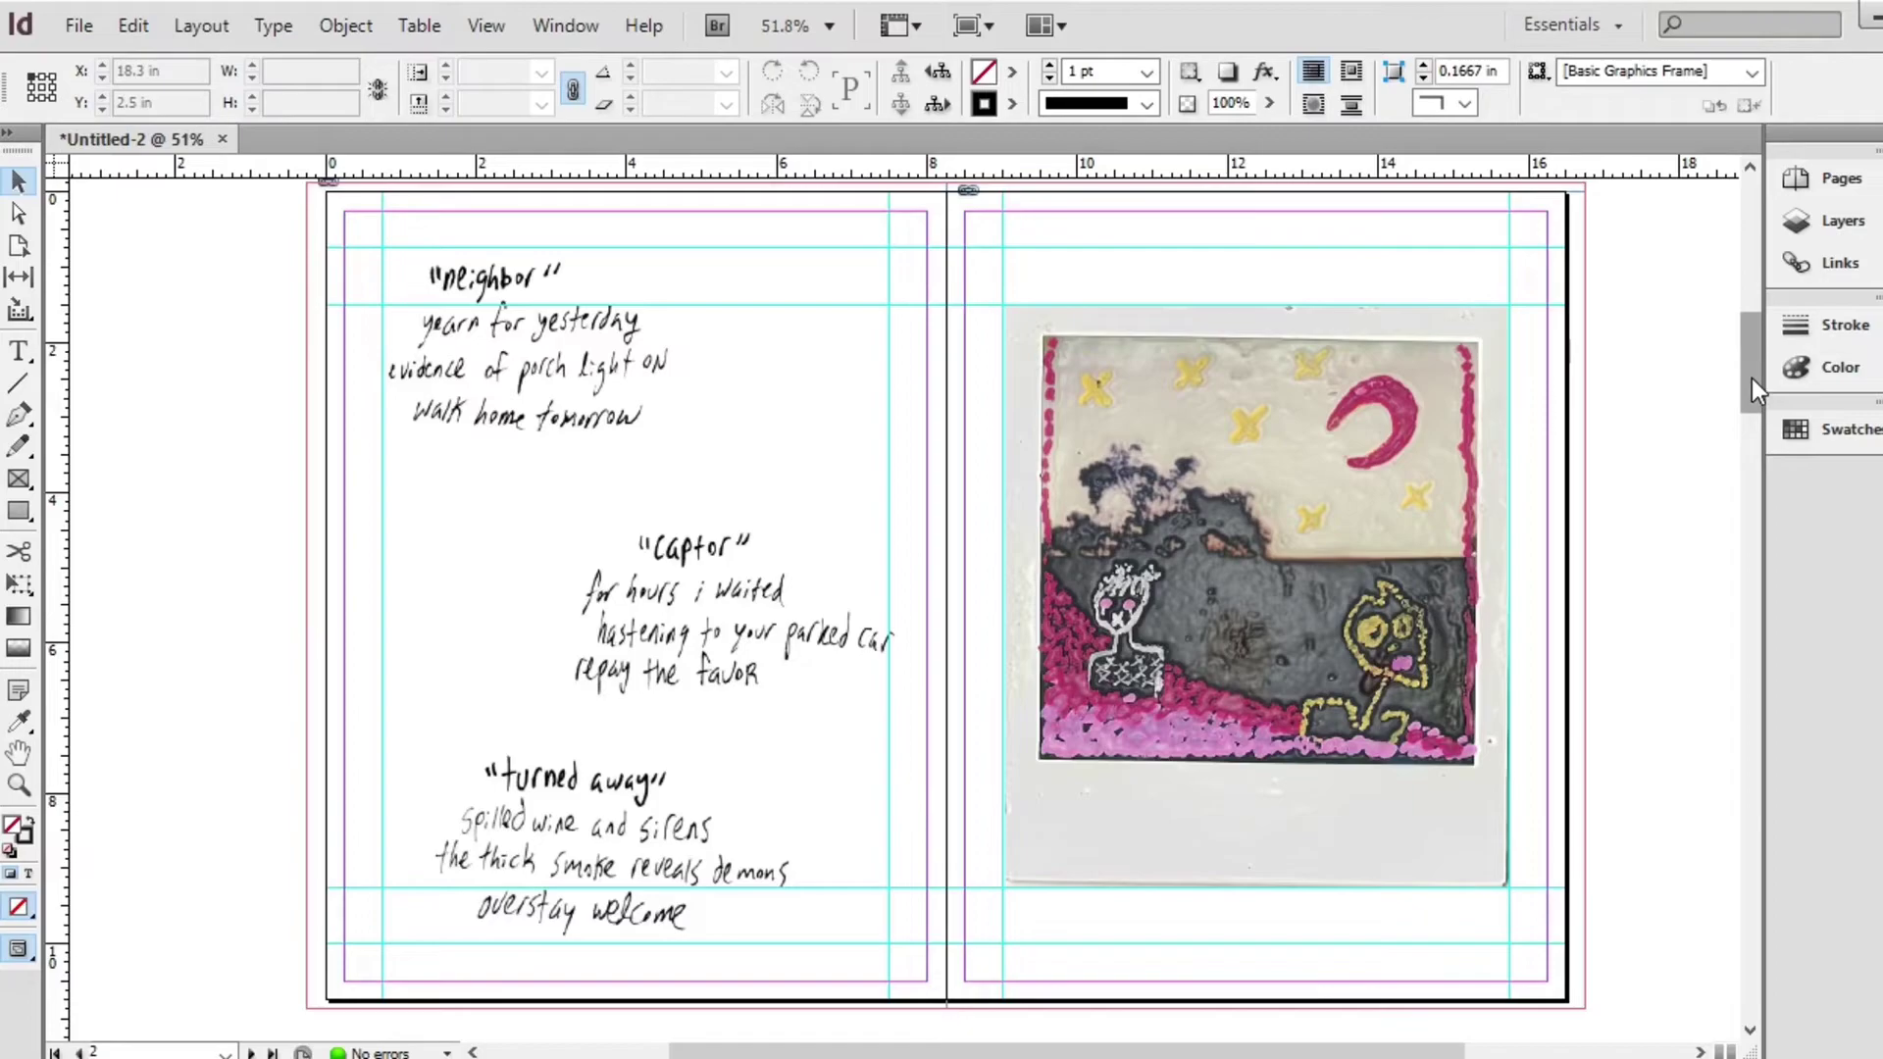
{"action": "scroll", "coordinate": [1754, 392], "scroll_direction": "down", "scroll_amount": 10}
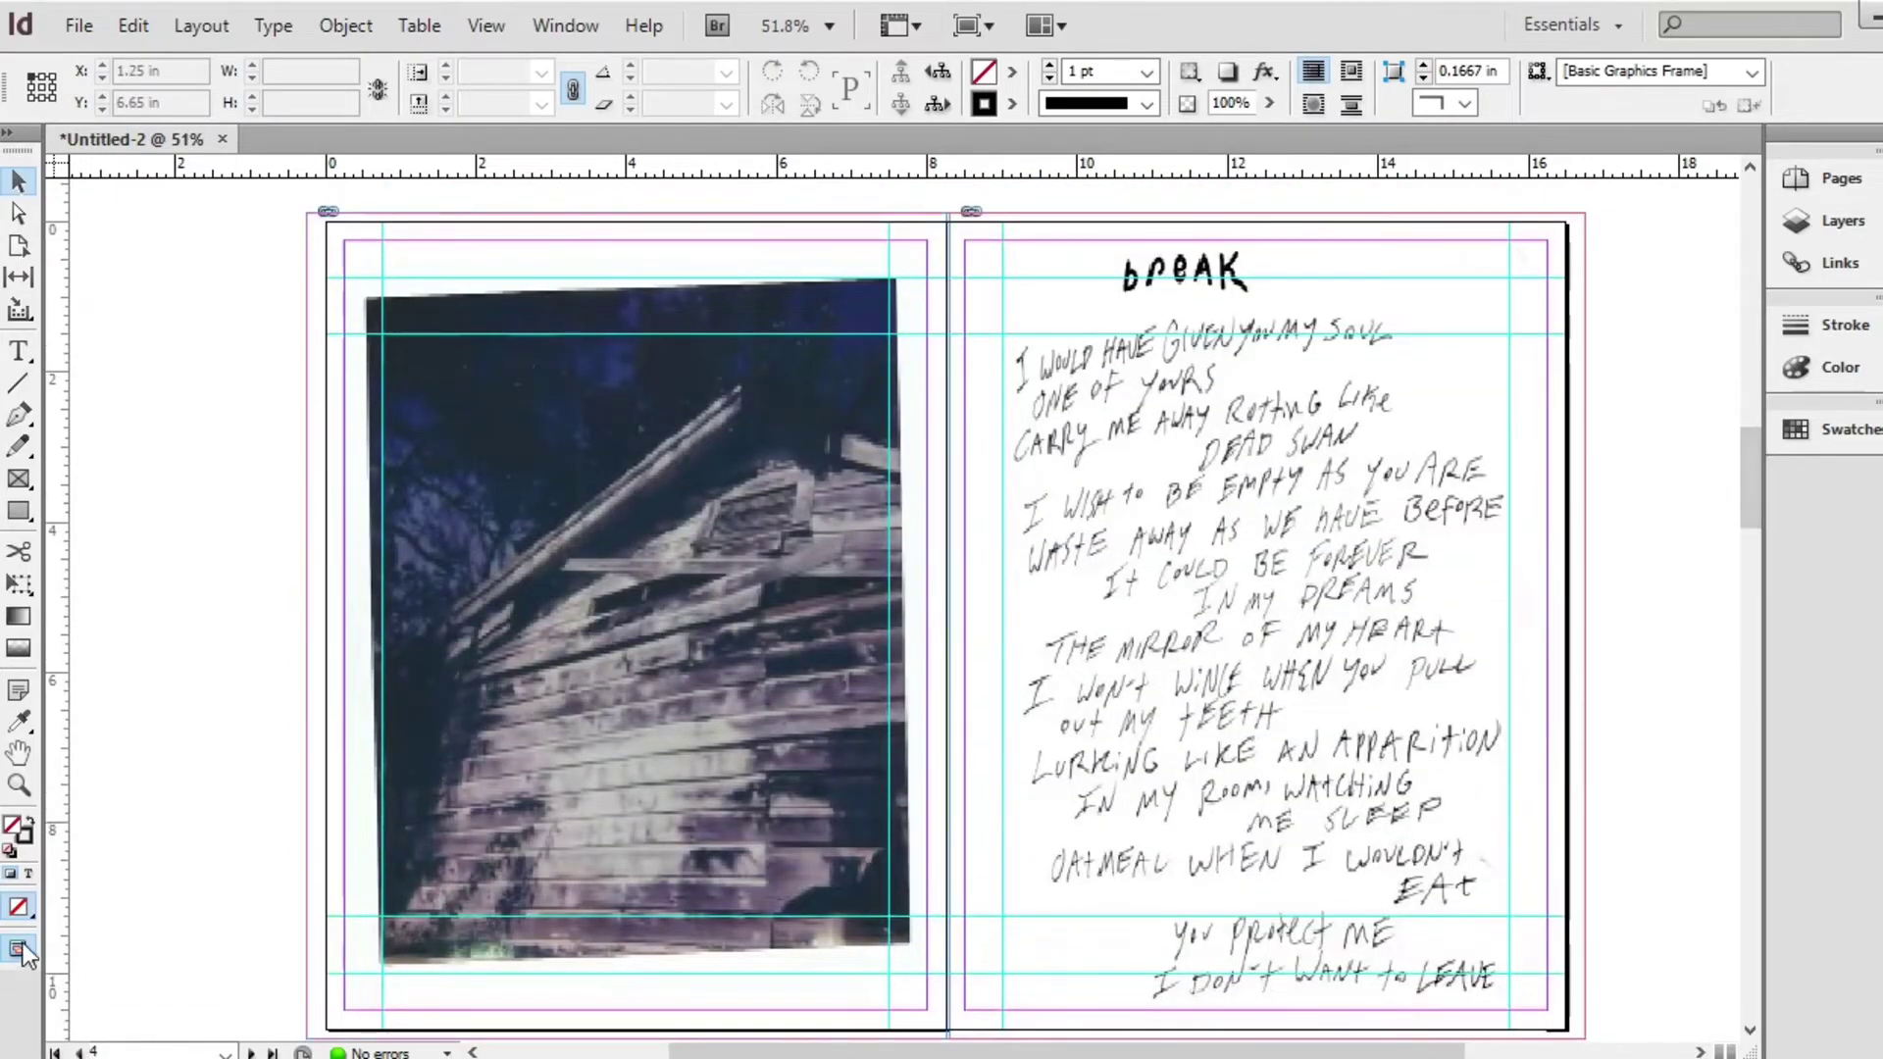
{"action": "left_click_drag", "start_coordinate": [21, 956], "coordinate": [106, 829]}
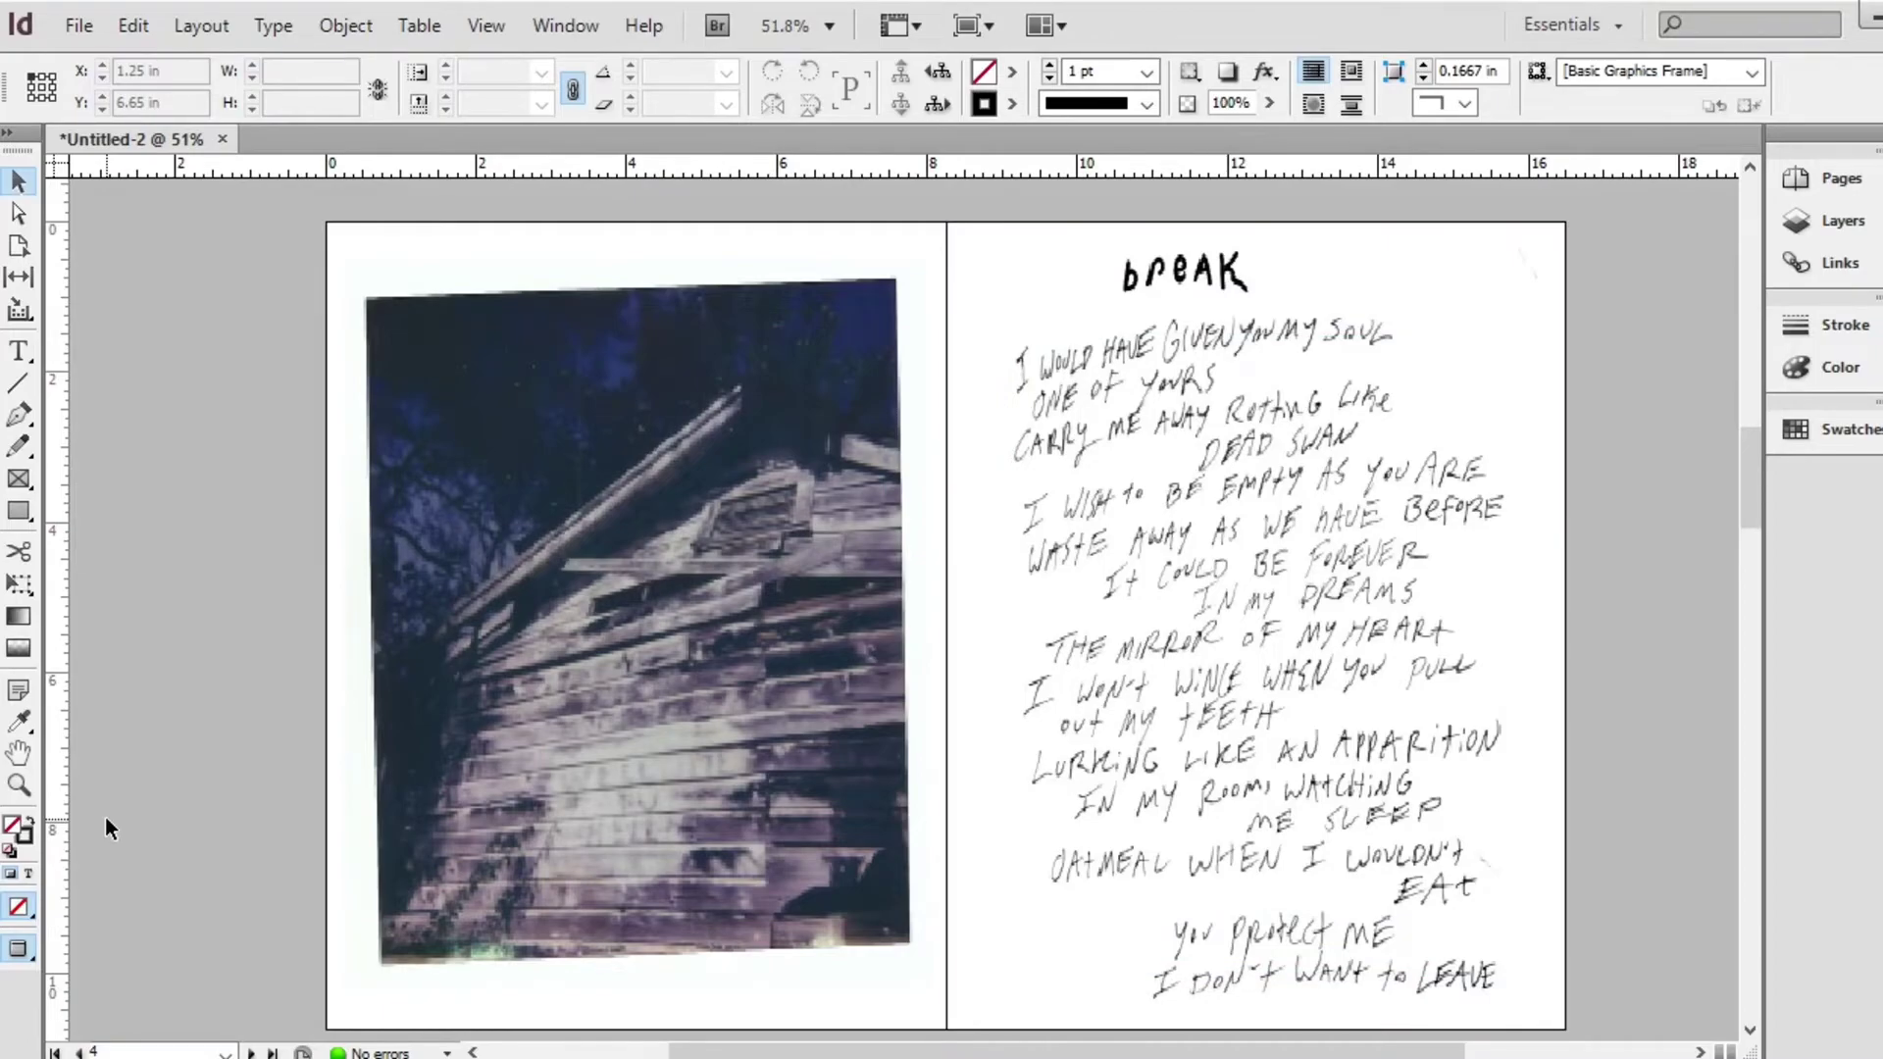
{"action": "left_click_drag", "start_coordinate": [1752, 516], "coordinate": [1775, 263]}
{"action": "key", "text": "shift+Page_Down"}
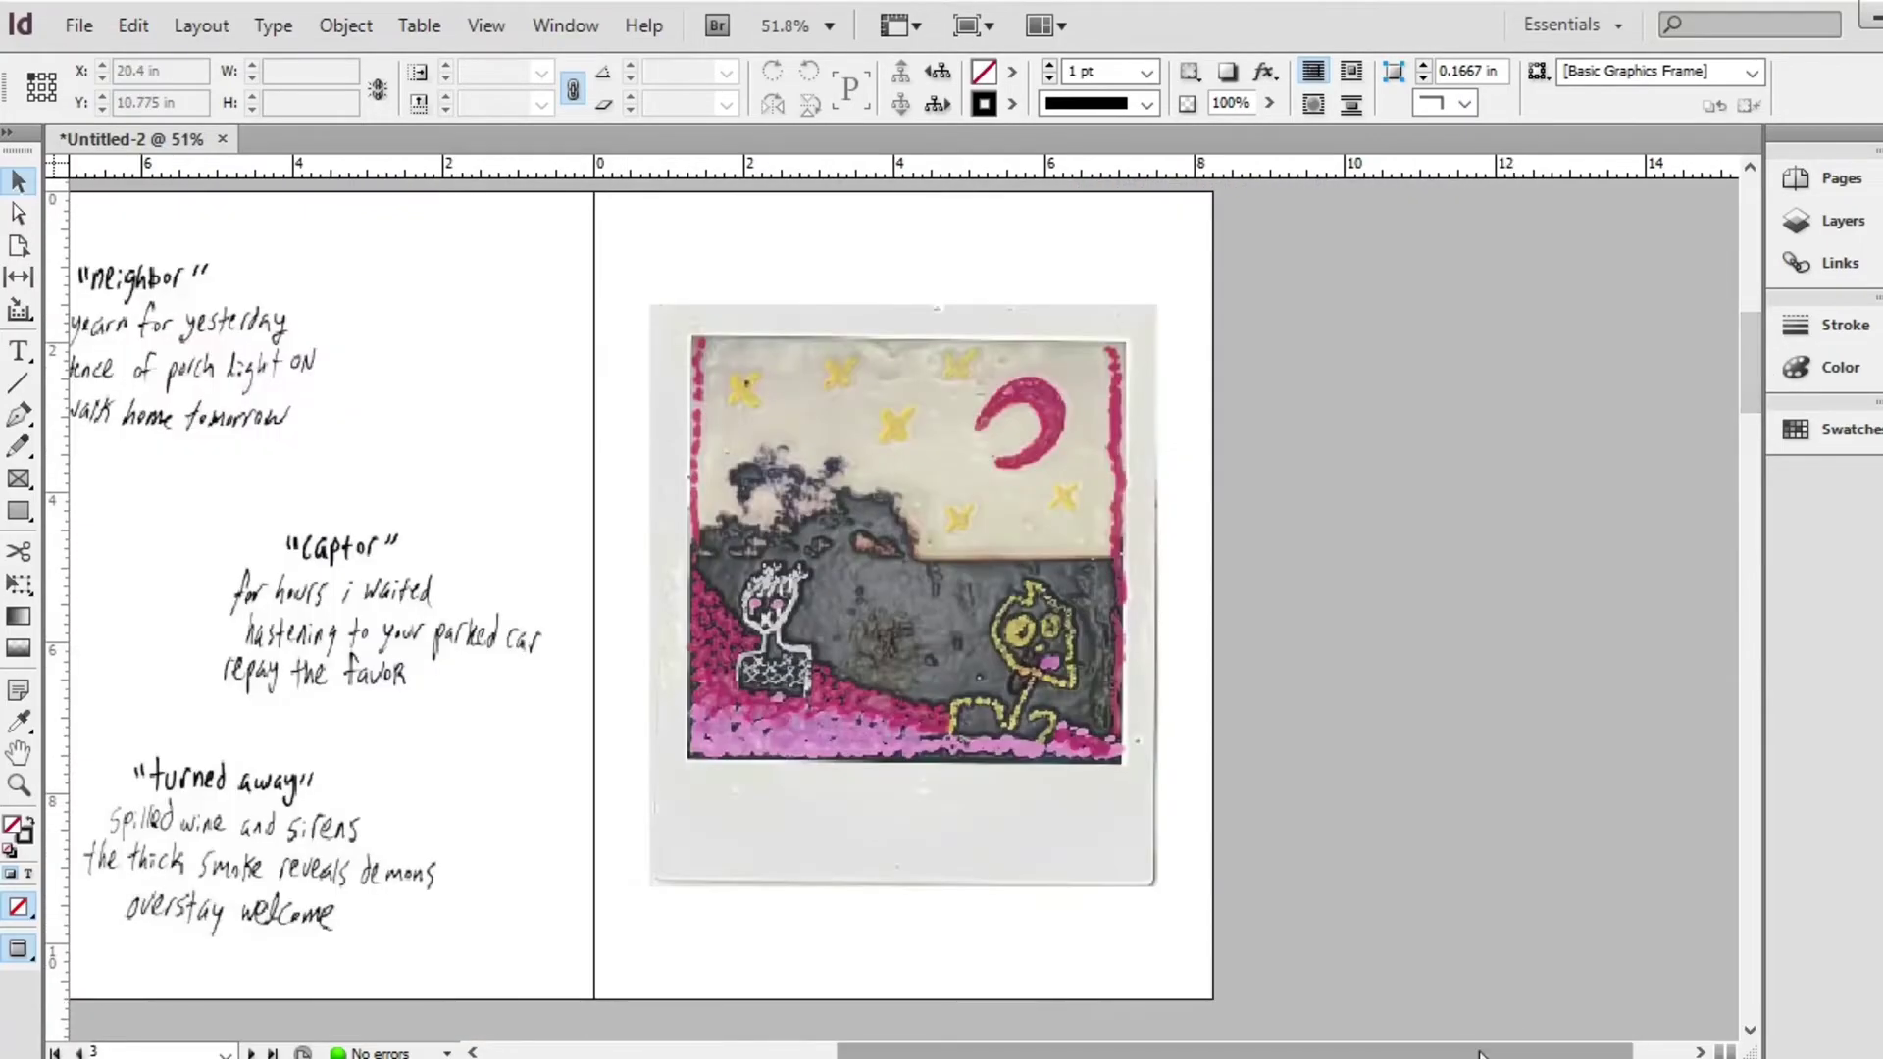
{"action": "left_click_drag", "start_coordinate": [1483, 1053], "coordinate": [1315, 1051]}
{"action": "left_click", "coordinate": [632, 593]}
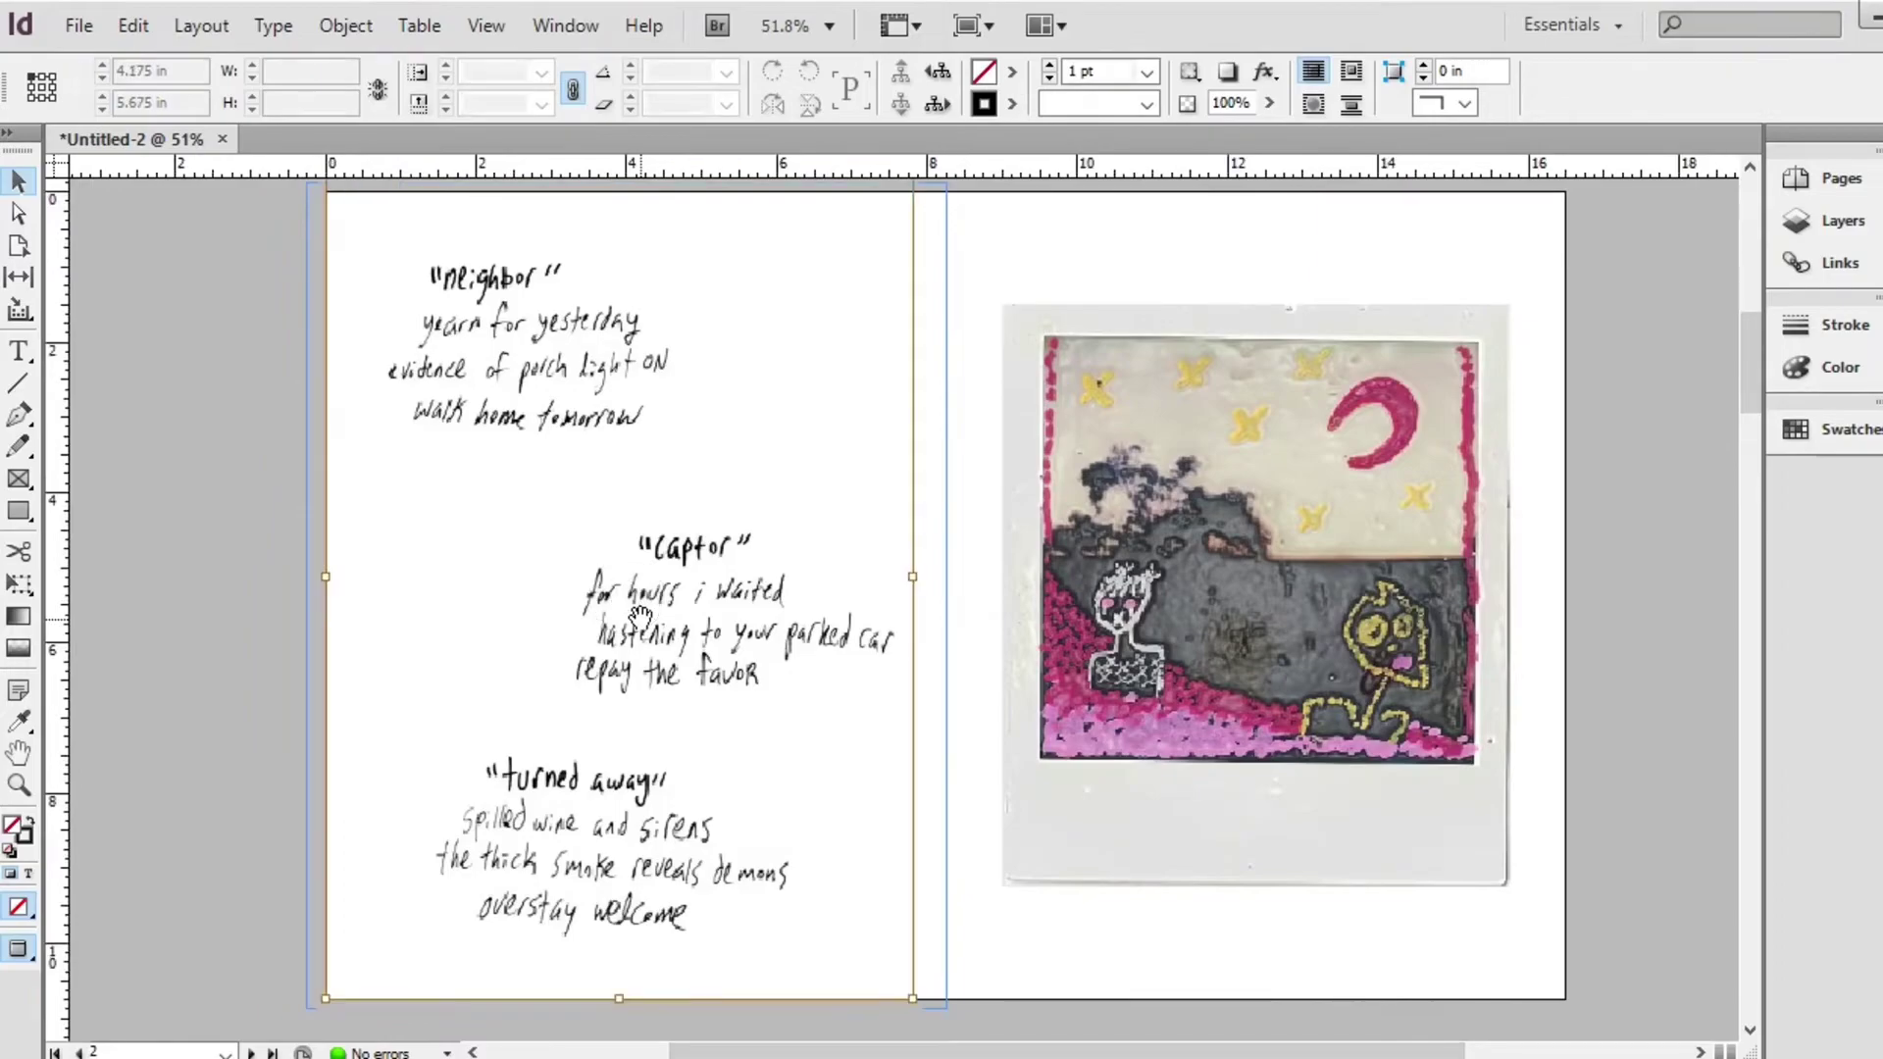
Show the poems image at High Quality and return the right-page photo to Typical display
{"action": "right_click", "coordinate": [1074, 894]}
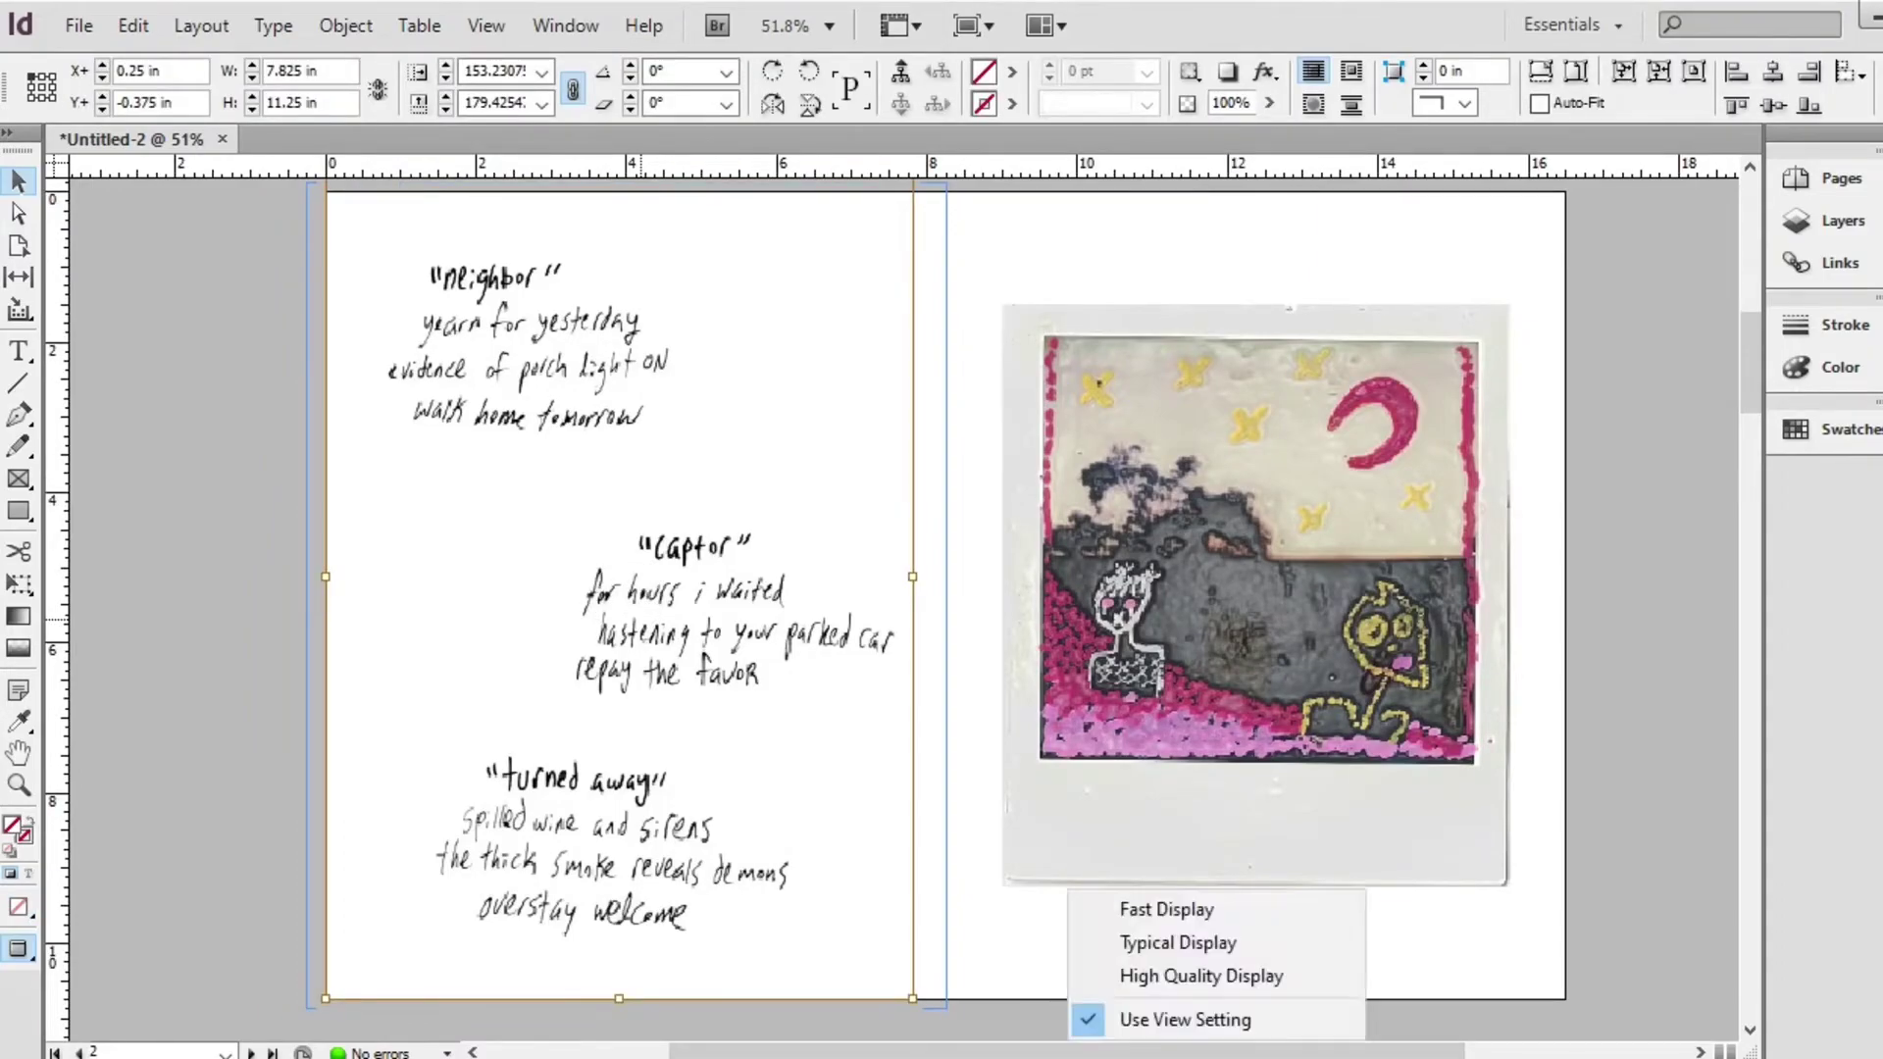
{"action": "left_click", "coordinate": [1230, 970]}
{"action": "left_click", "coordinate": [1265, 616]}
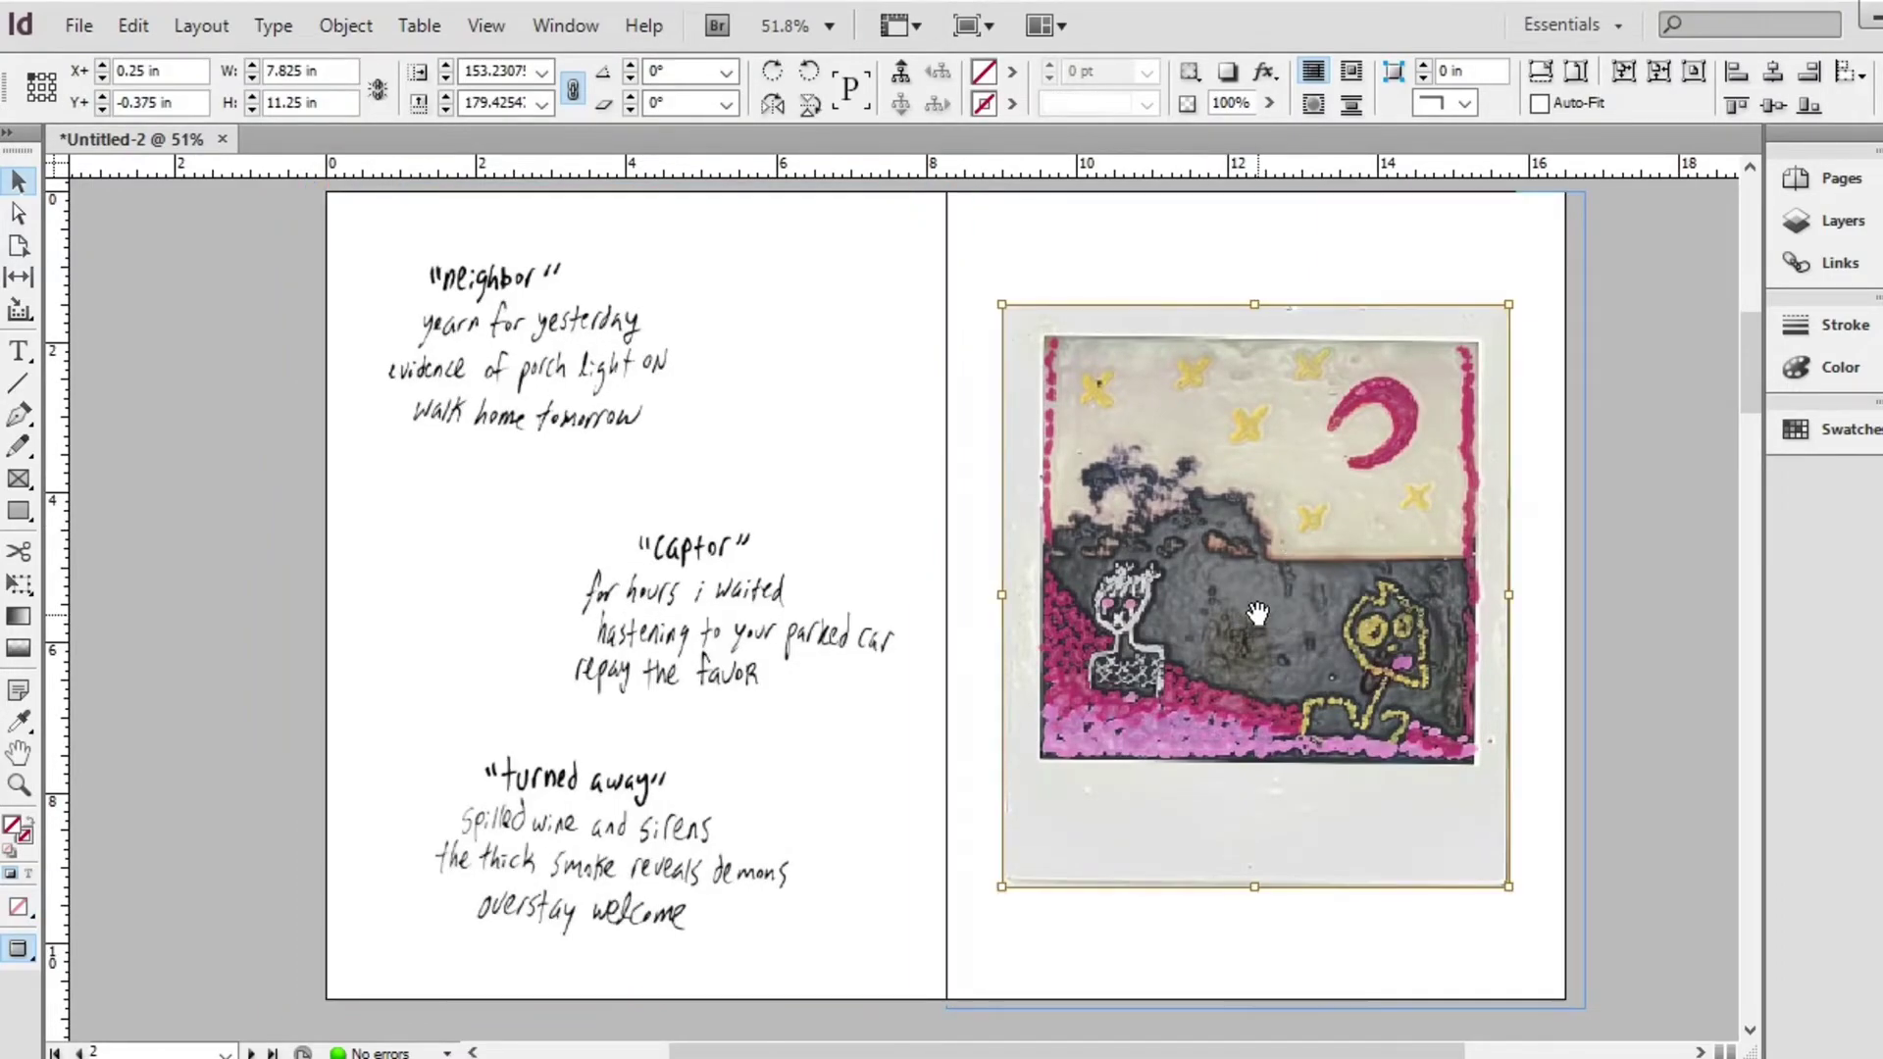
{"action": "right_click", "coordinate": [1658, 883]}
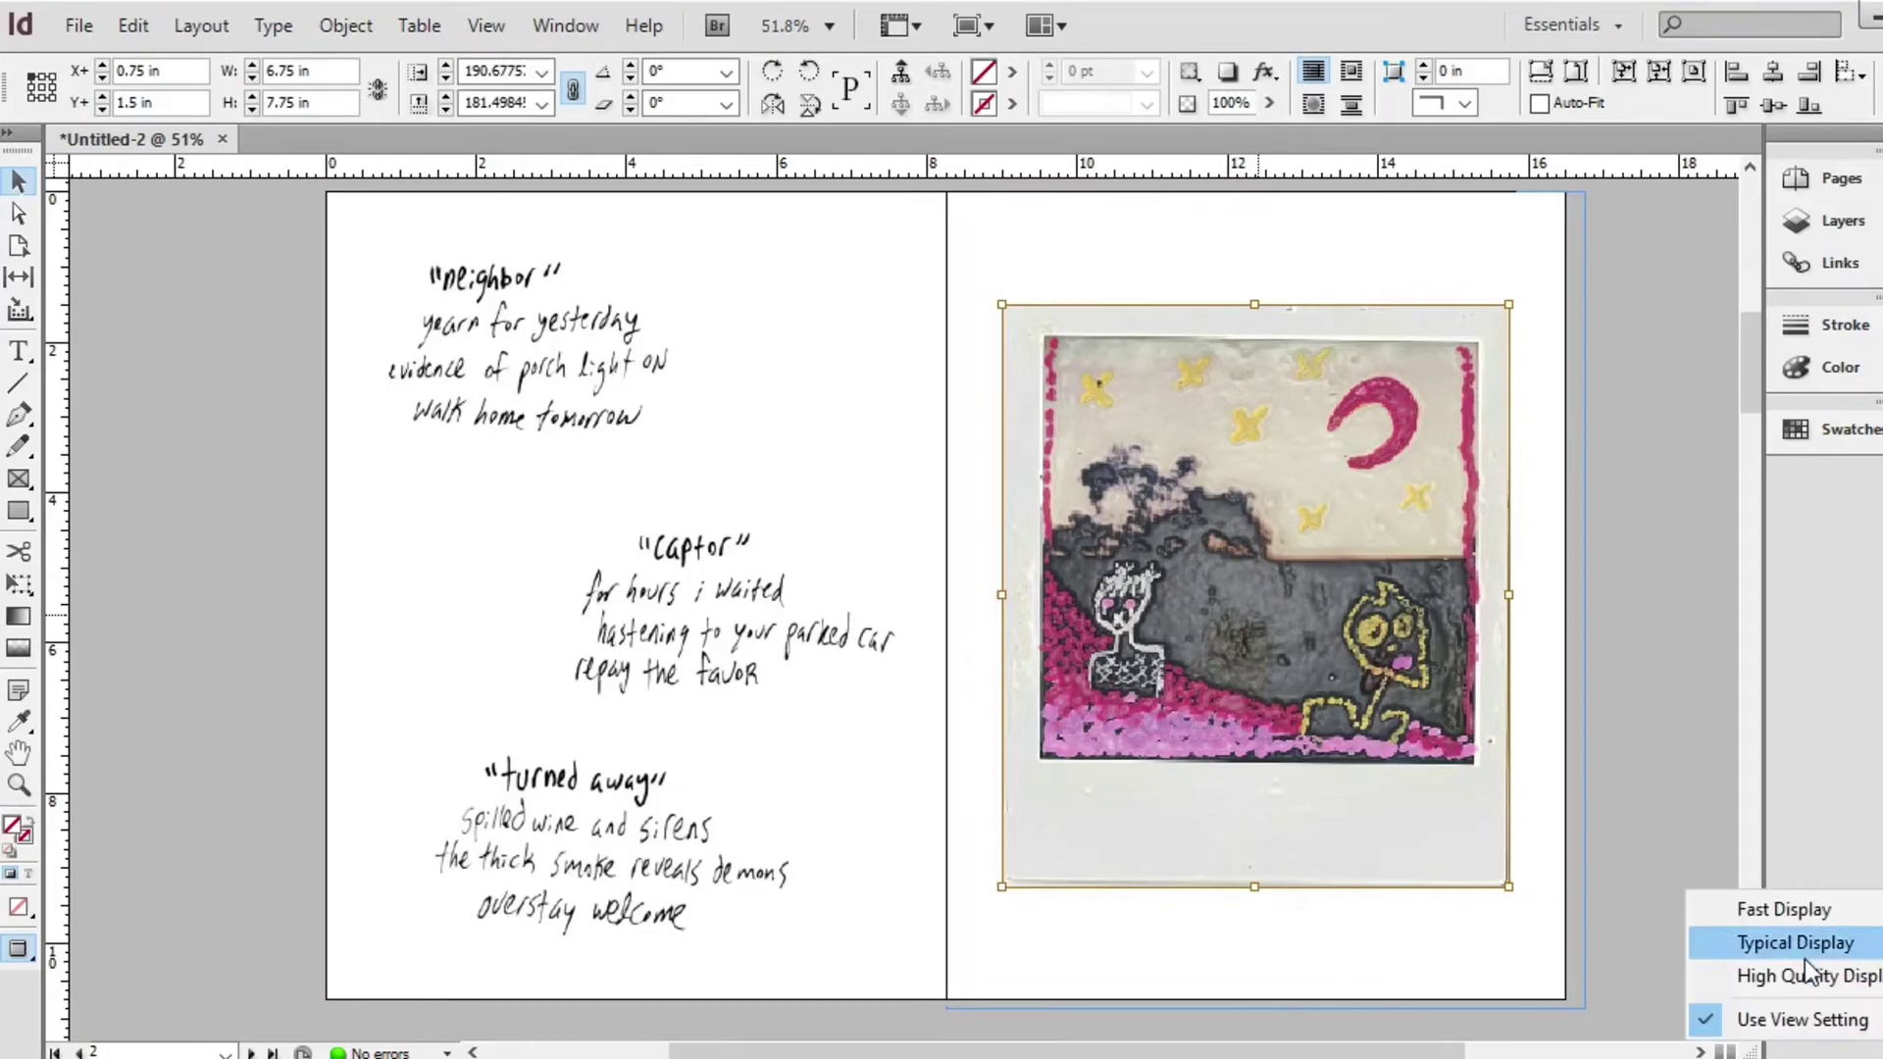
{"action": "left_click", "coordinate": [1755, 942]}
{"action": "left_click", "coordinate": [1652, 723]}
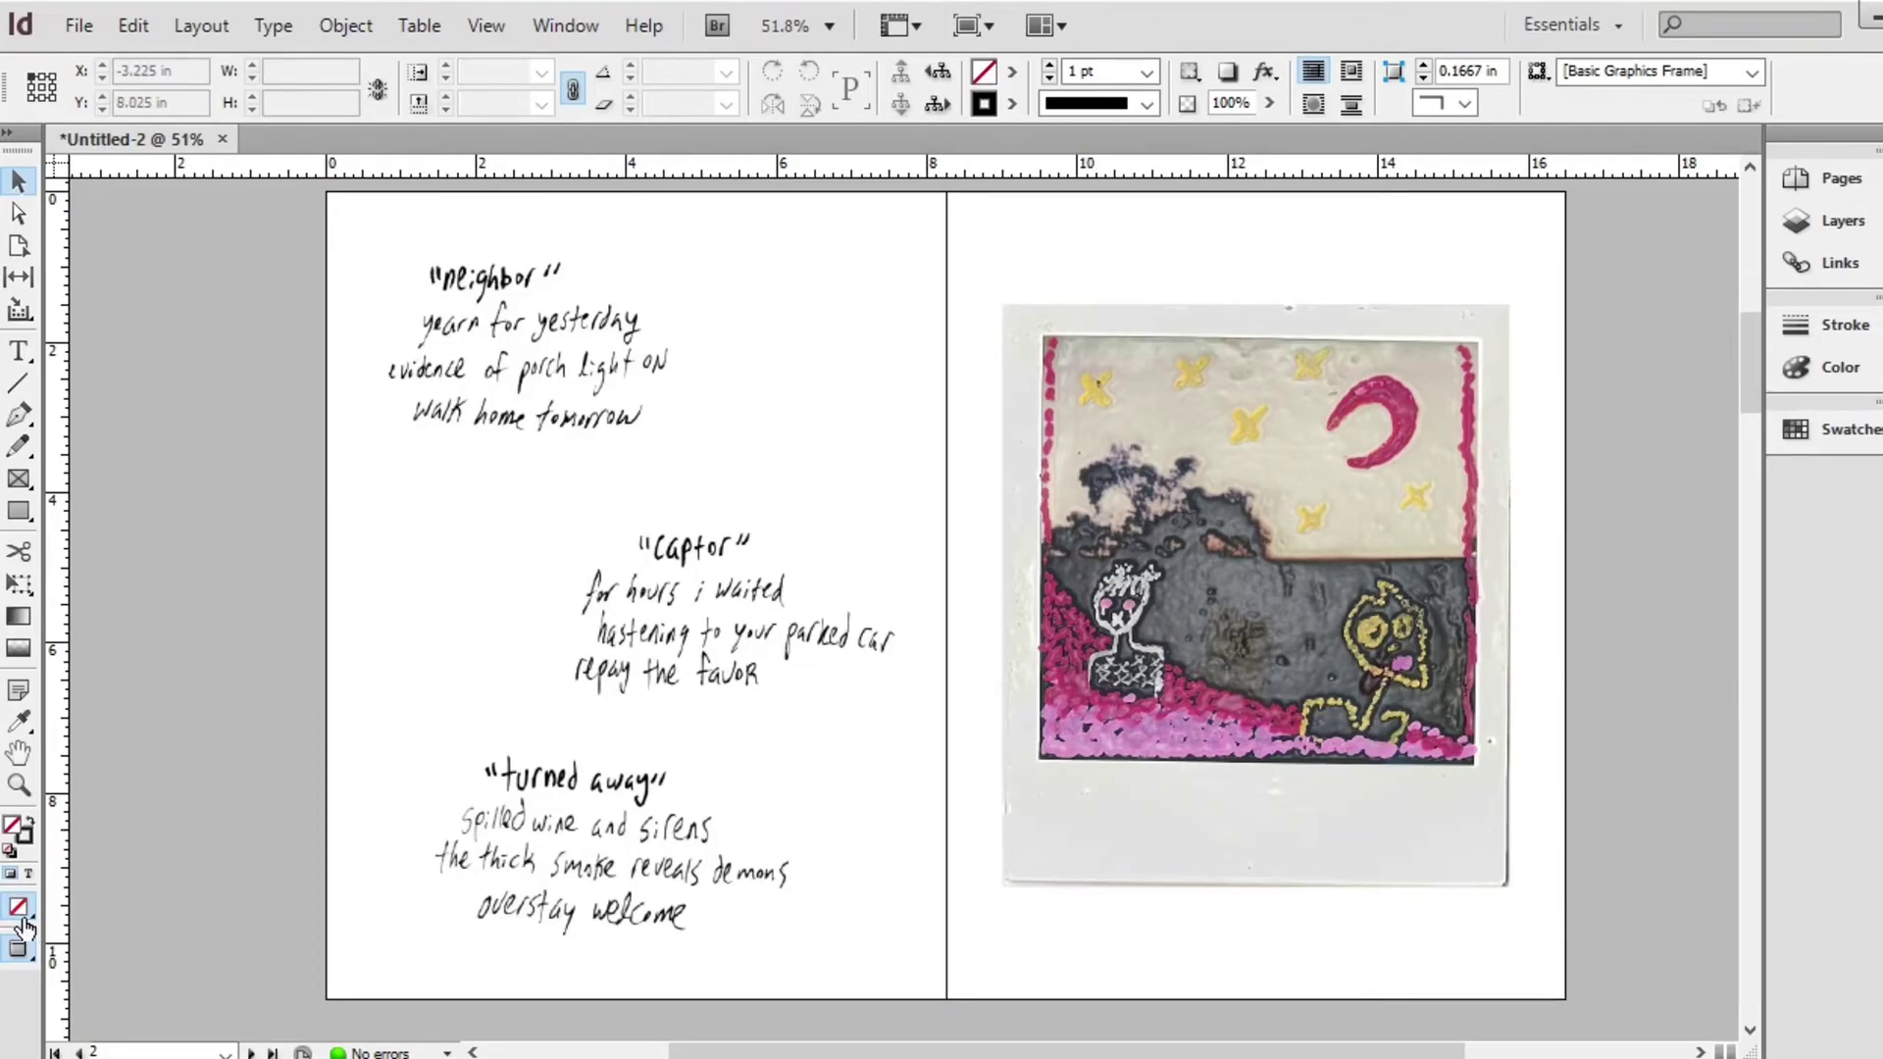
Switch to Normal screen mode to view guides on the next spread, then back to Preview
{"action": "left_click", "coordinate": [26, 926]}
{"action": "left_click", "coordinate": [20, 942]}
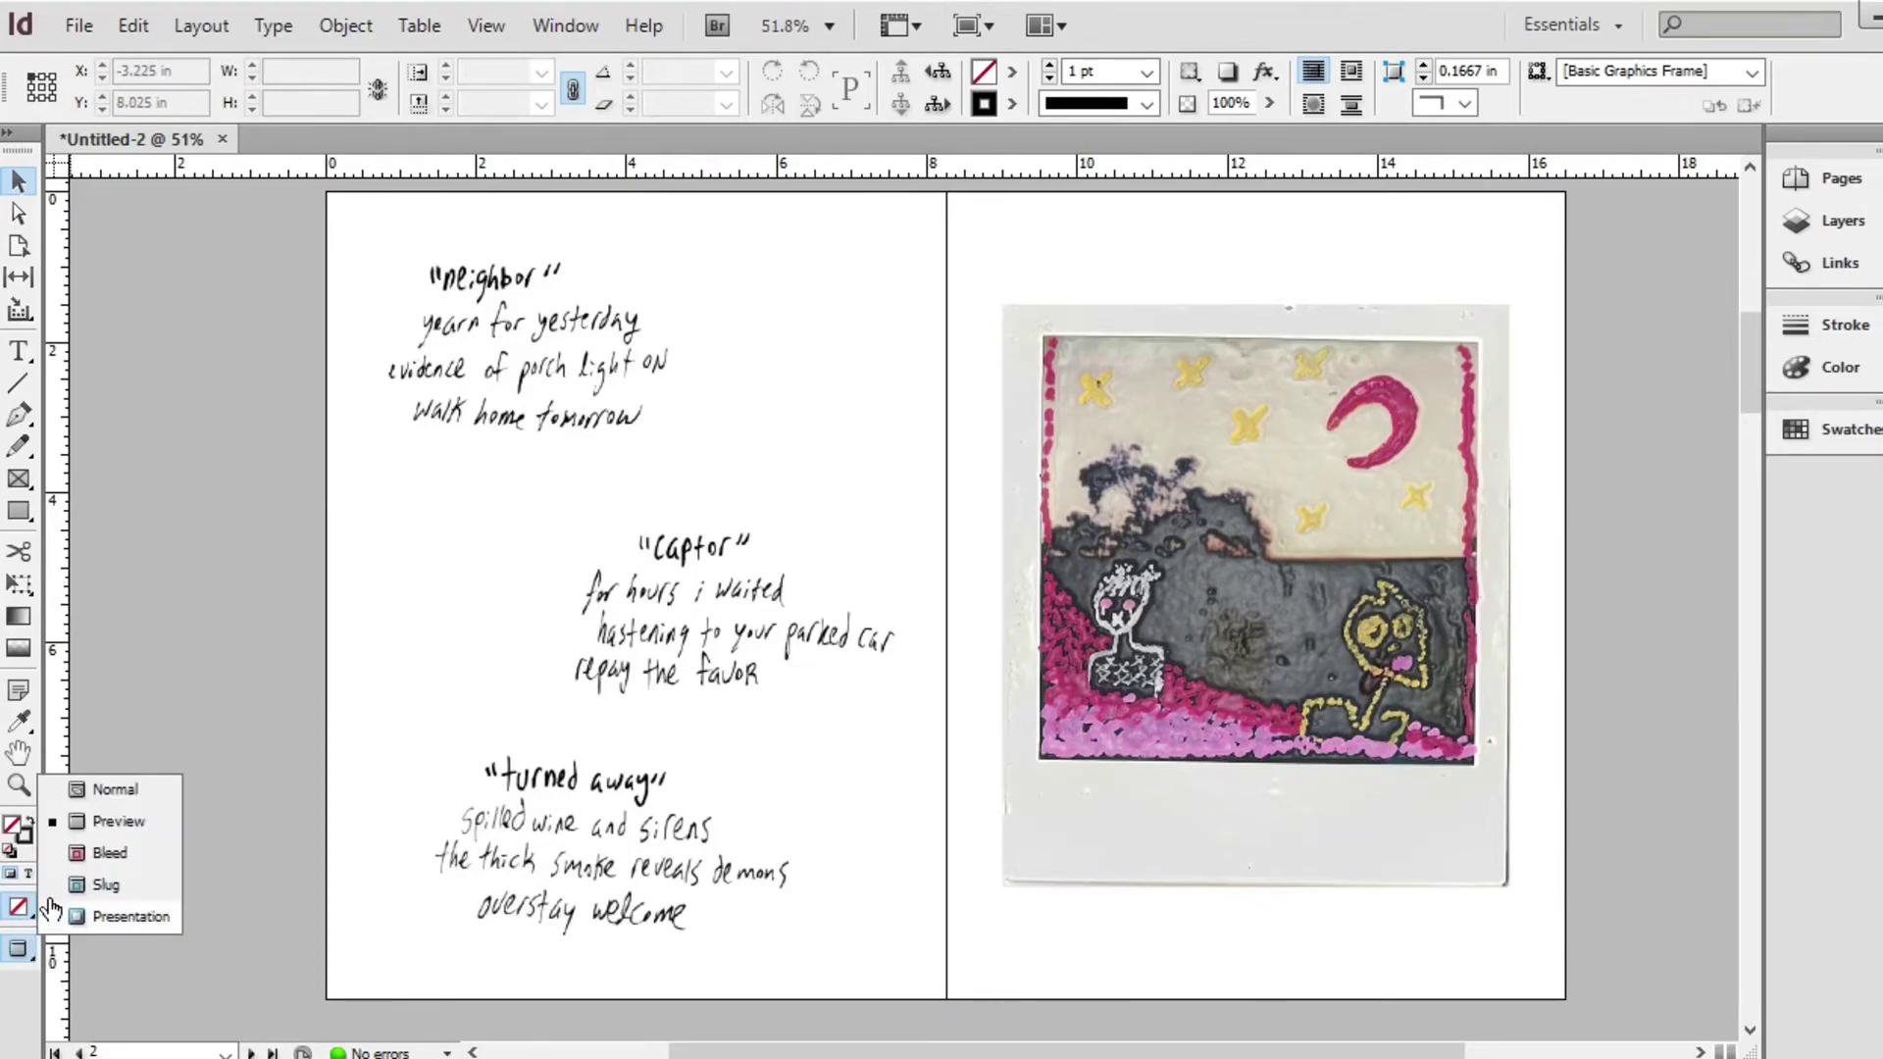
{"action": "left_click", "coordinate": [119, 789]}
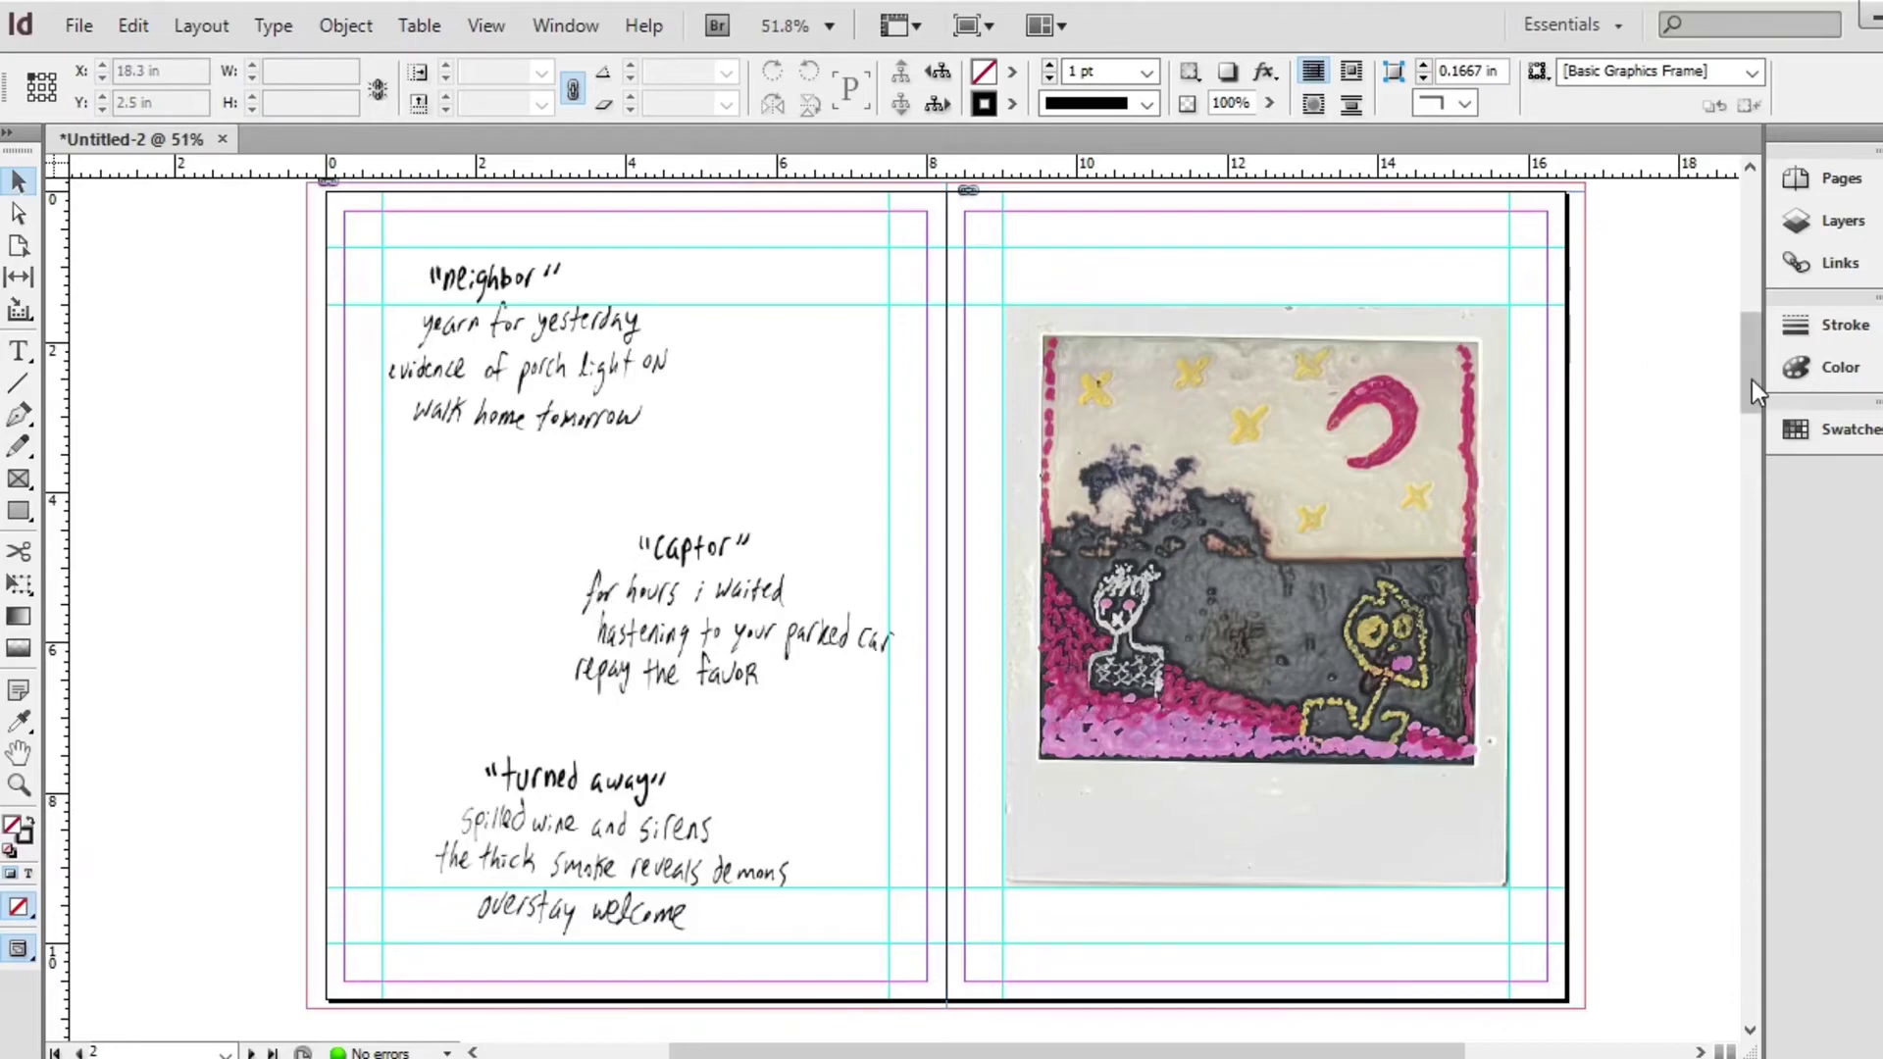
{"action": "left_click_drag", "start_coordinate": [1752, 388], "coordinate": [1771, 507]}
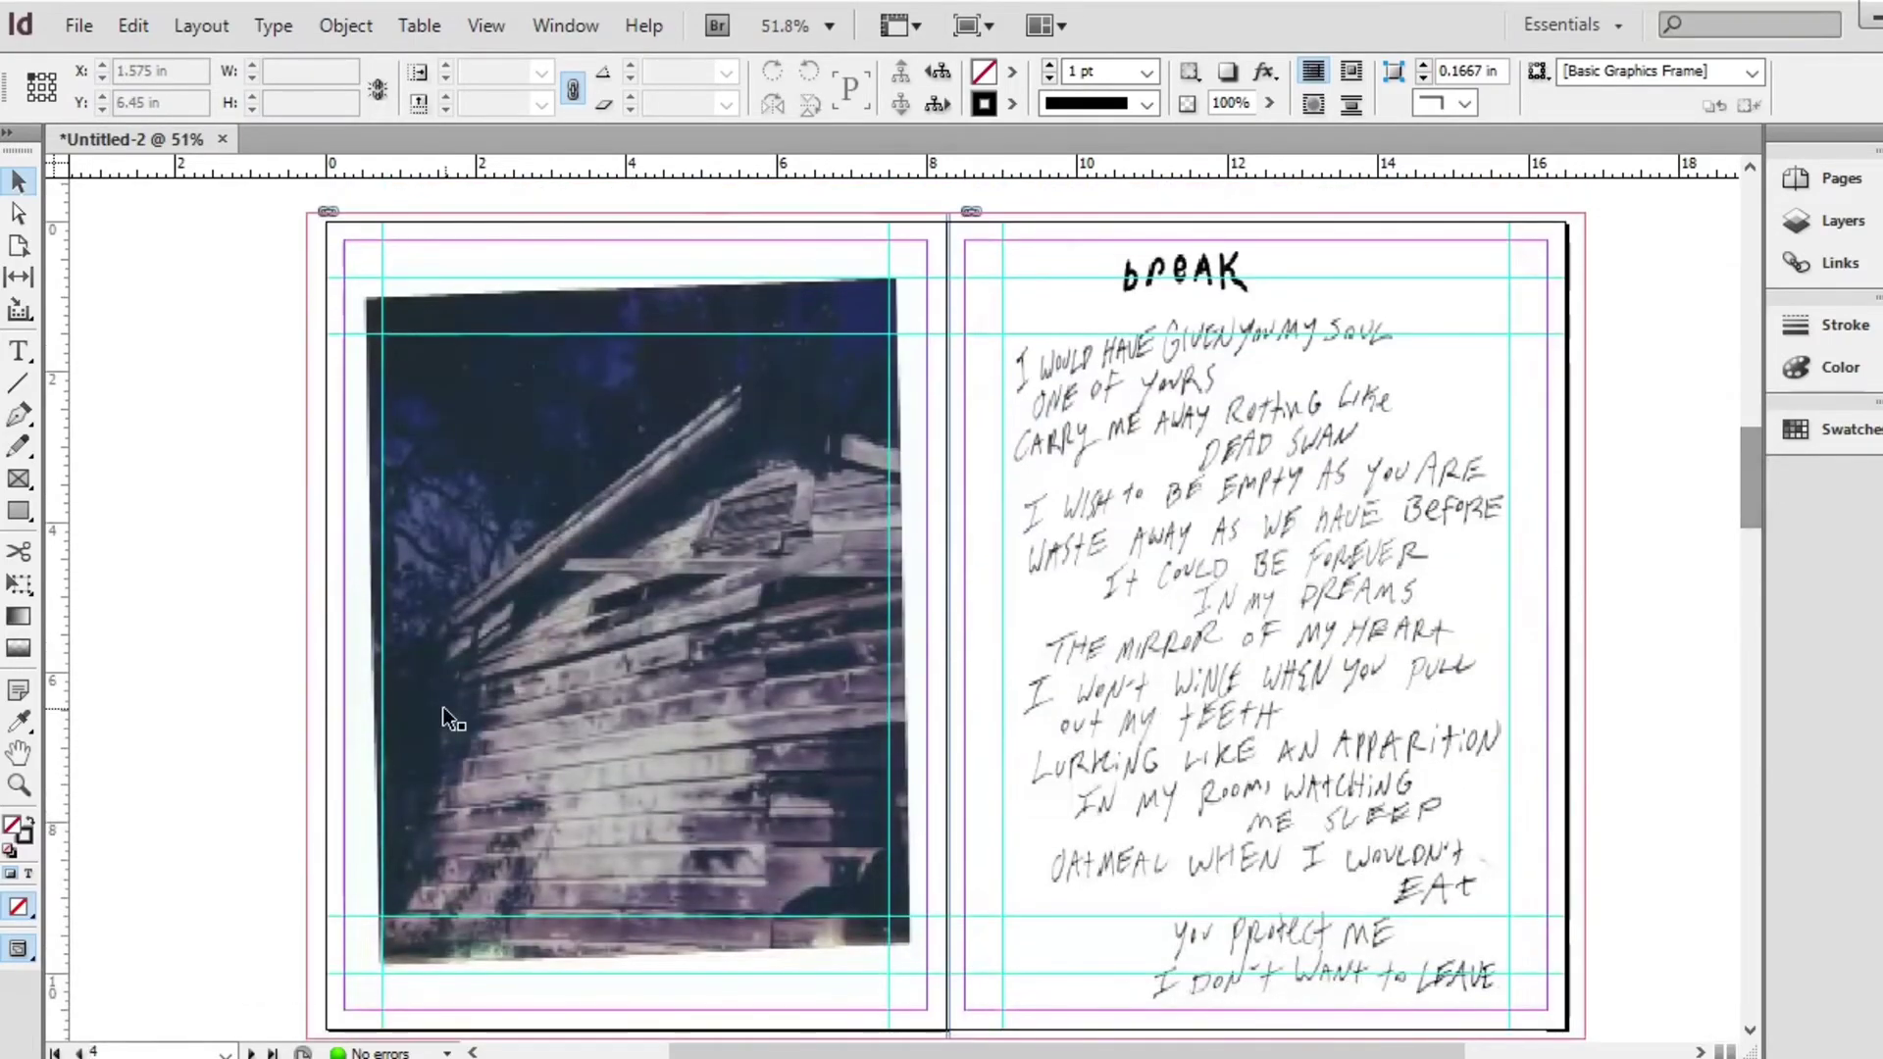
{"action": "left_click", "coordinate": [20, 949]}
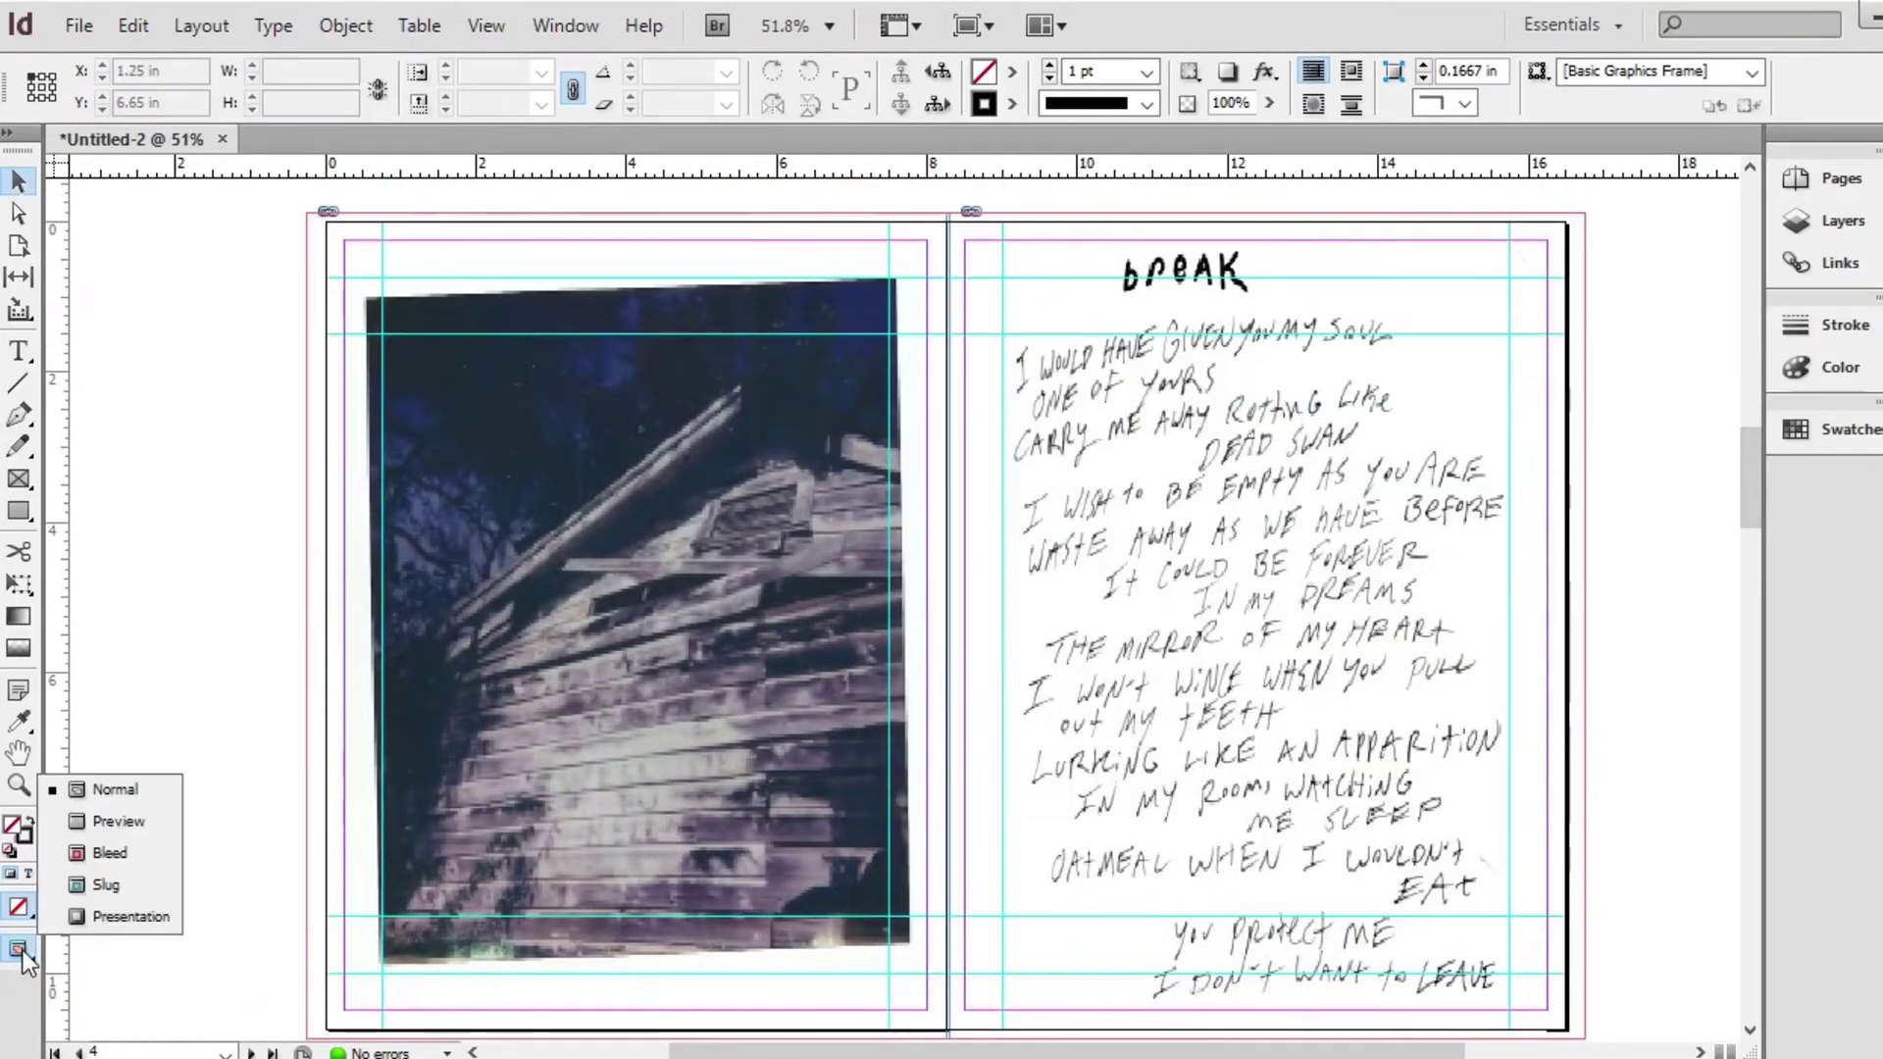
{"action": "left_click", "coordinate": [112, 826]}
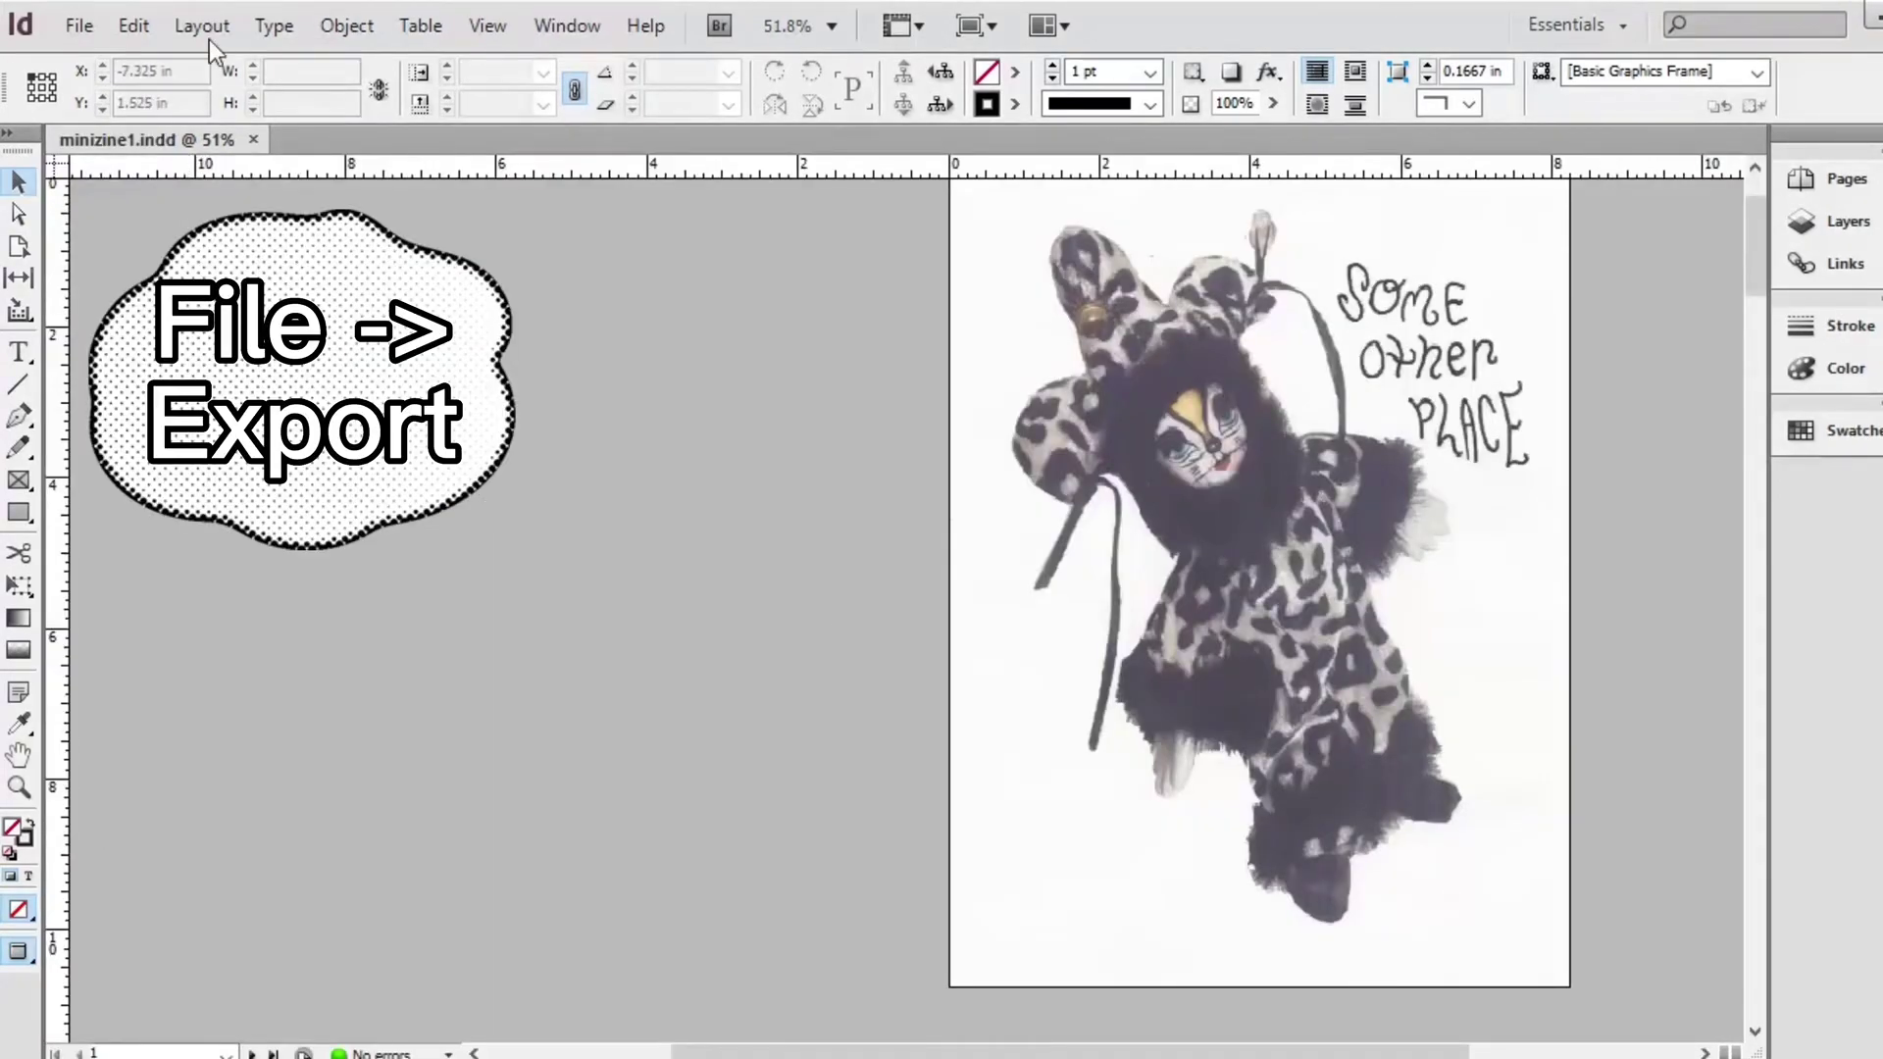
Export as minizine1.pdf in Documents with the file type Adobe PDF (Print)
{"action": "left_click", "coordinate": [80, 27]}
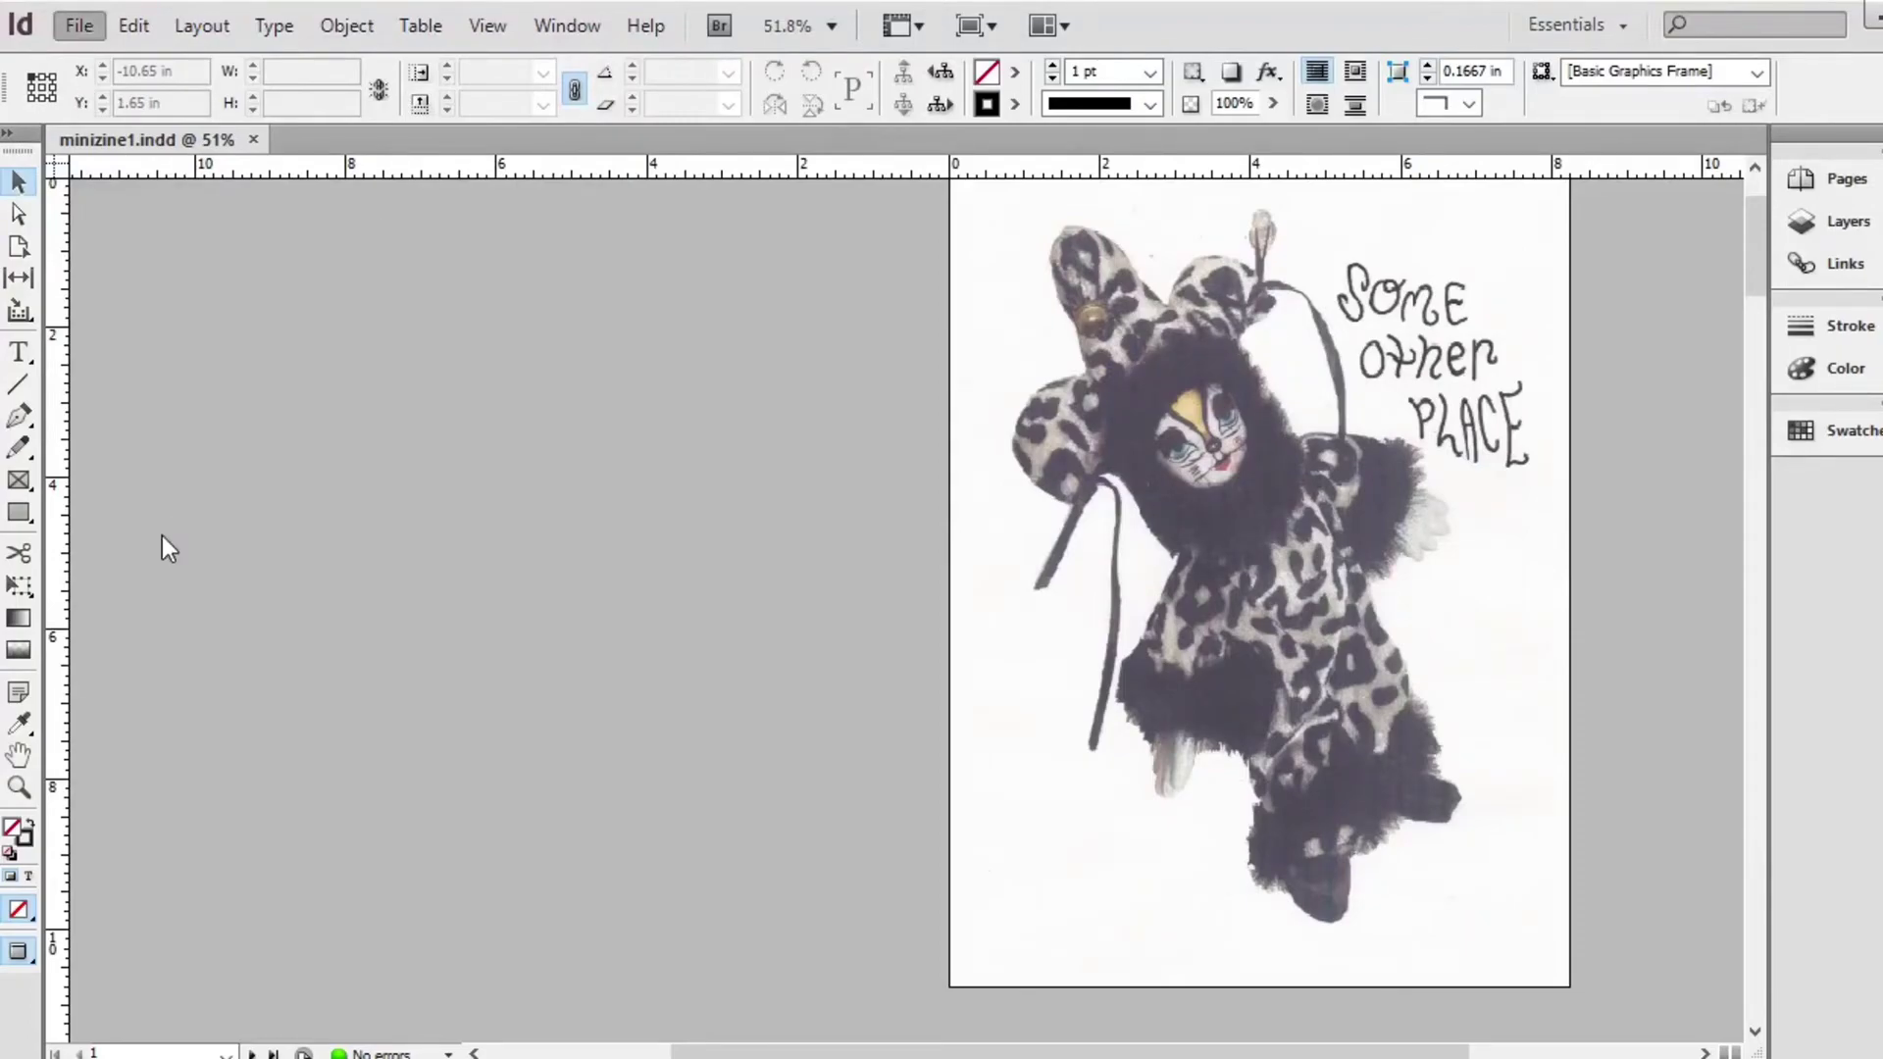
{"action": "key", "text": "ctrl+e"}
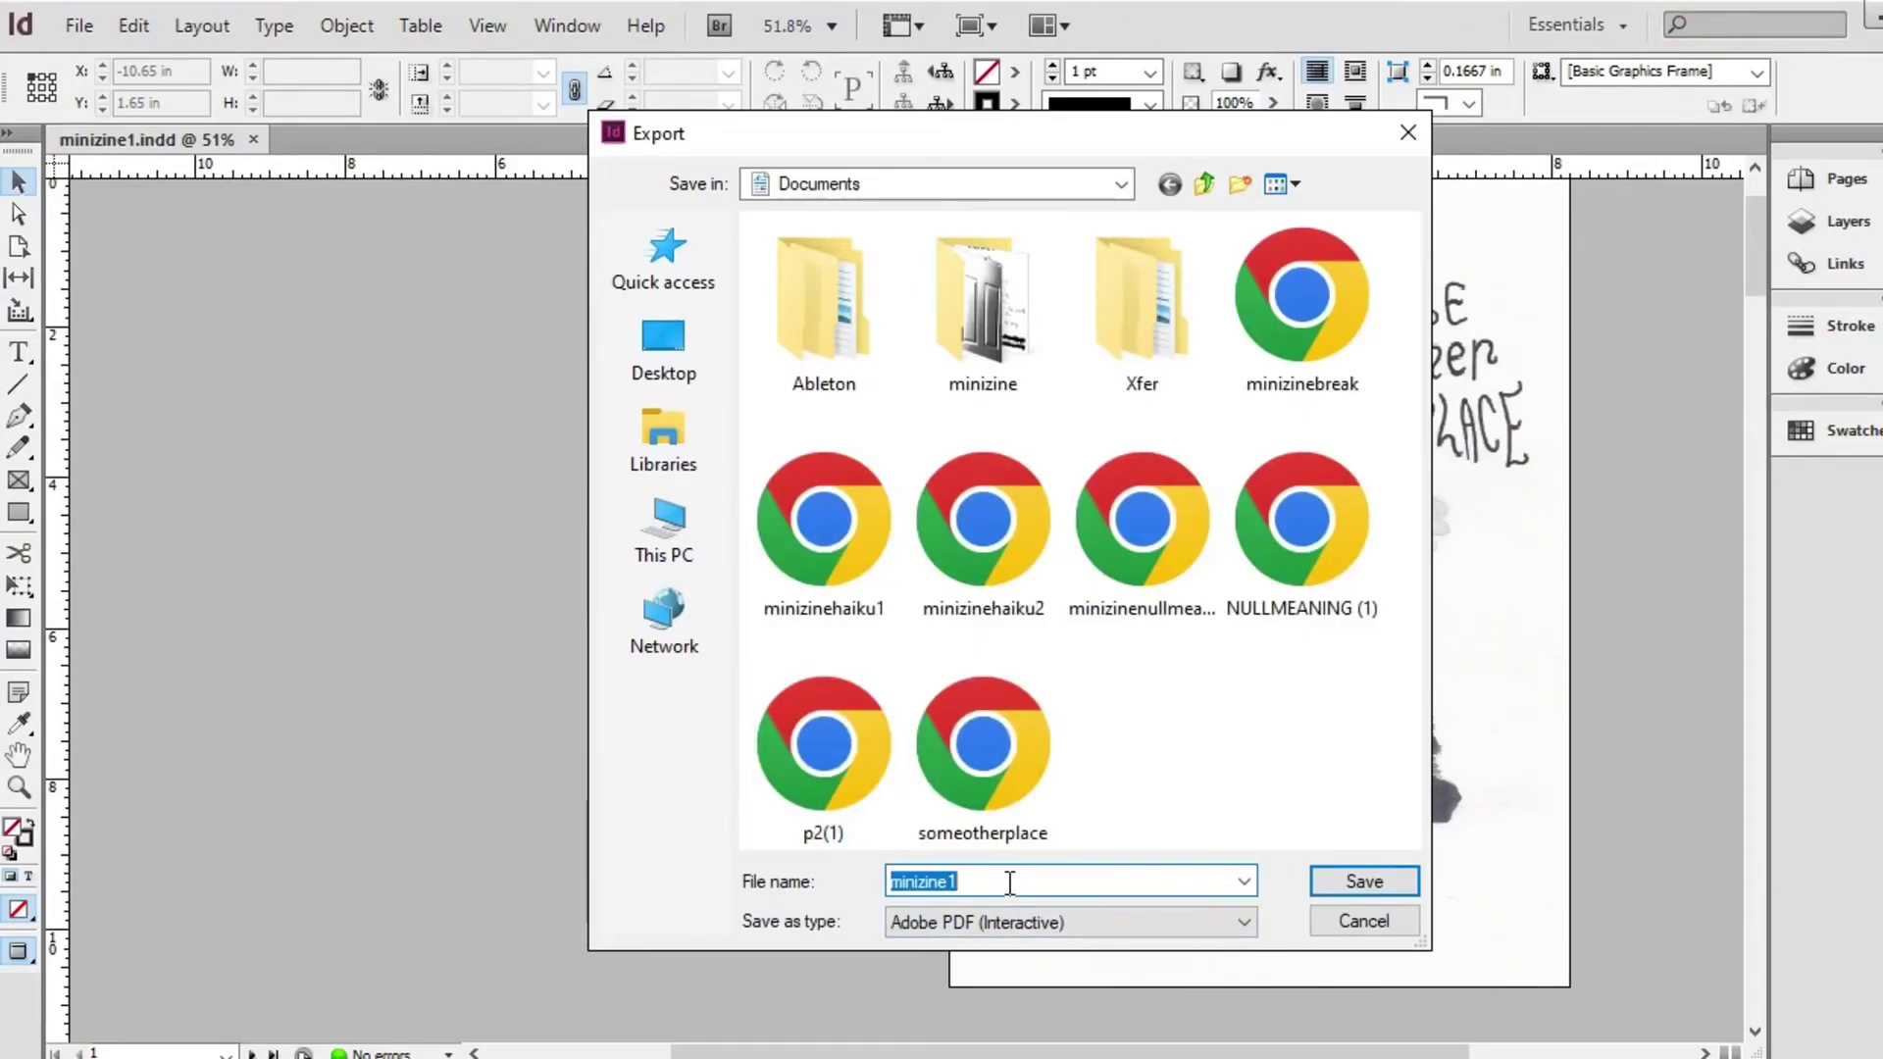
{"action": "left_click", "coordinate": [1024, 926]}
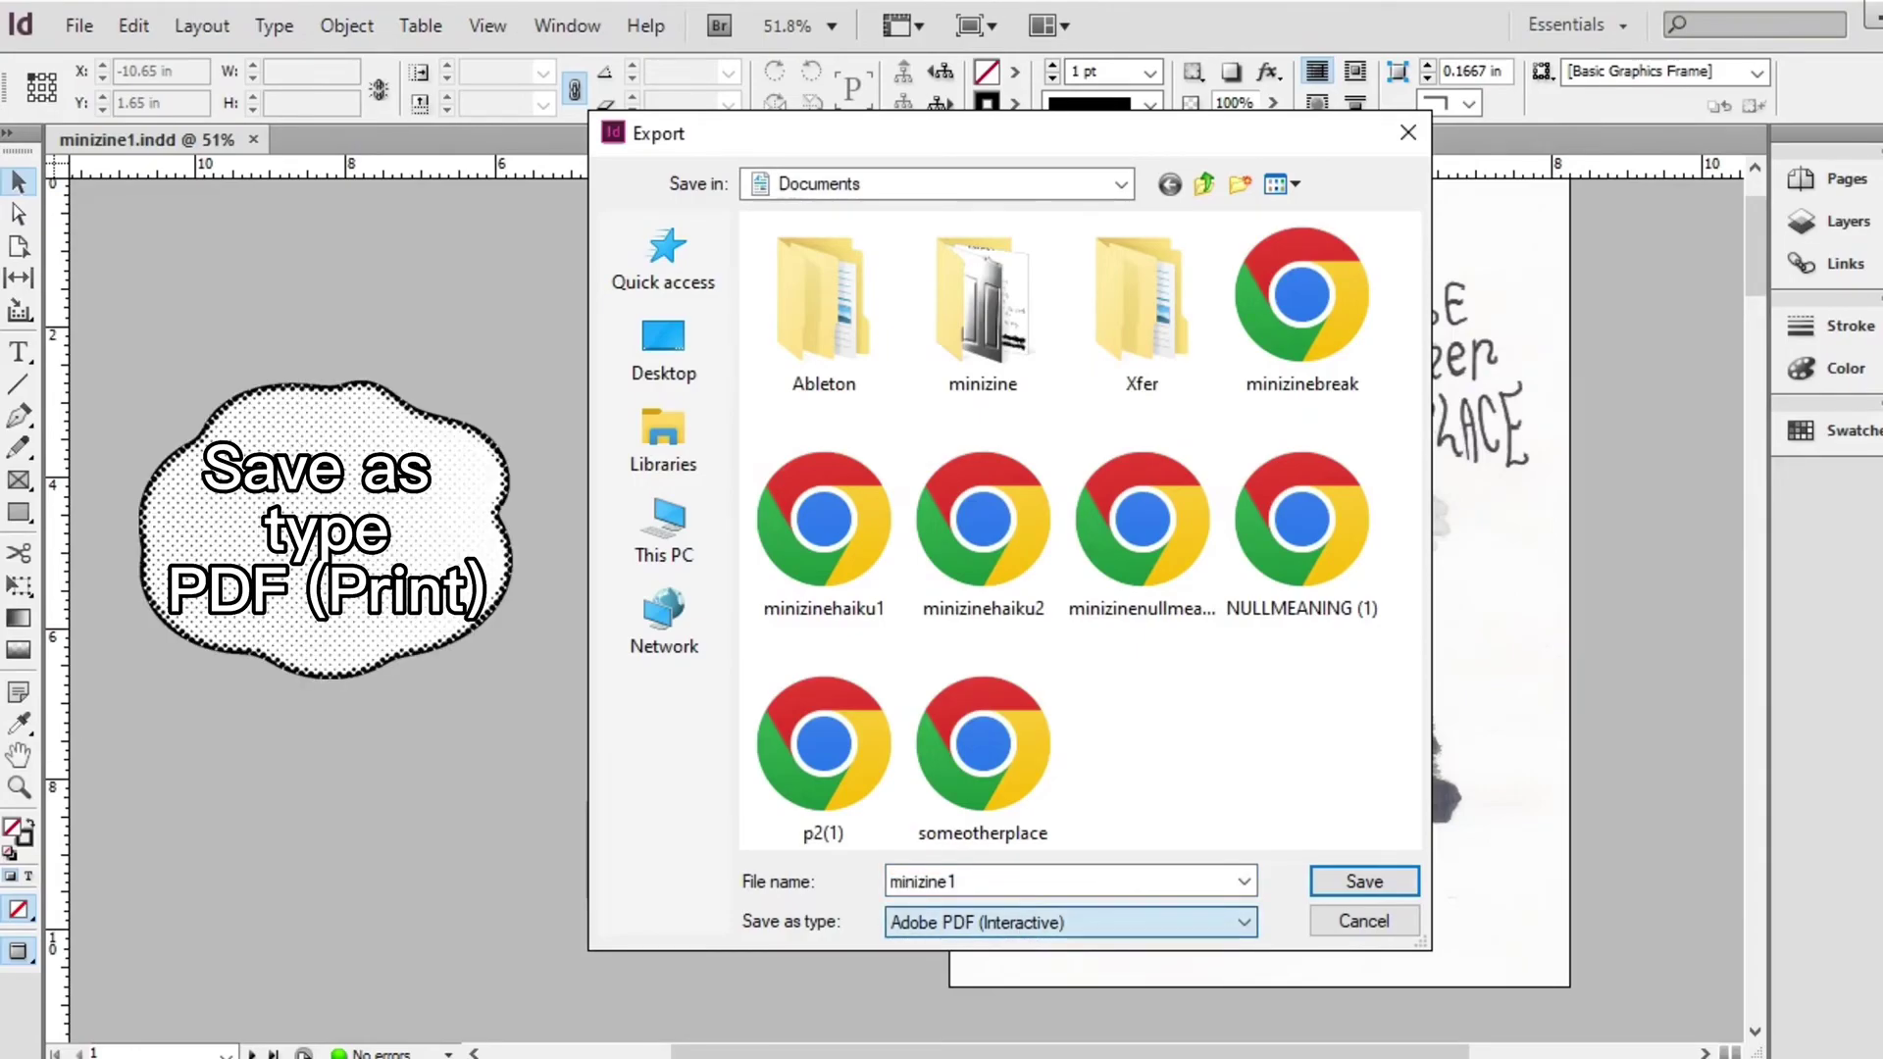
{"action": "key", "text": "Down"}
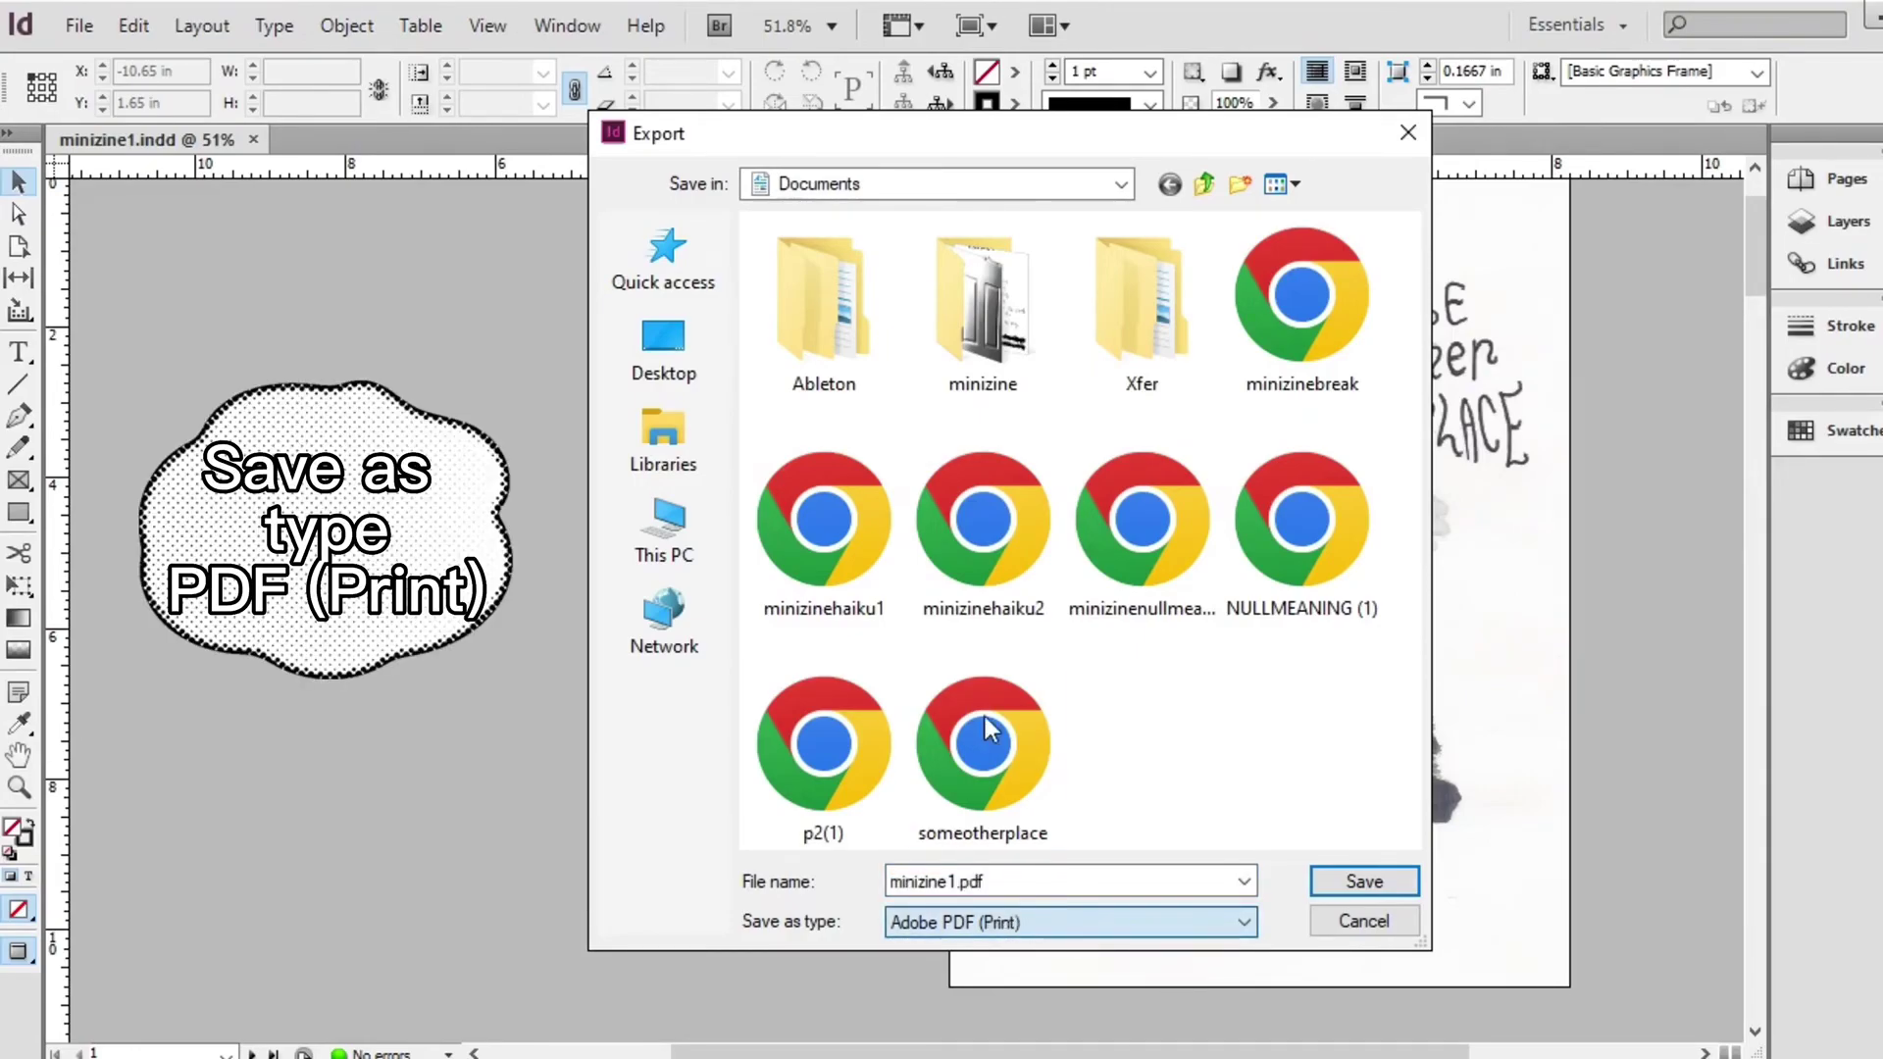
Export the PDF with only crop and bleed marks plus the document bleed settings
{"action": "left_click", "coordinate": [1369, 884]}
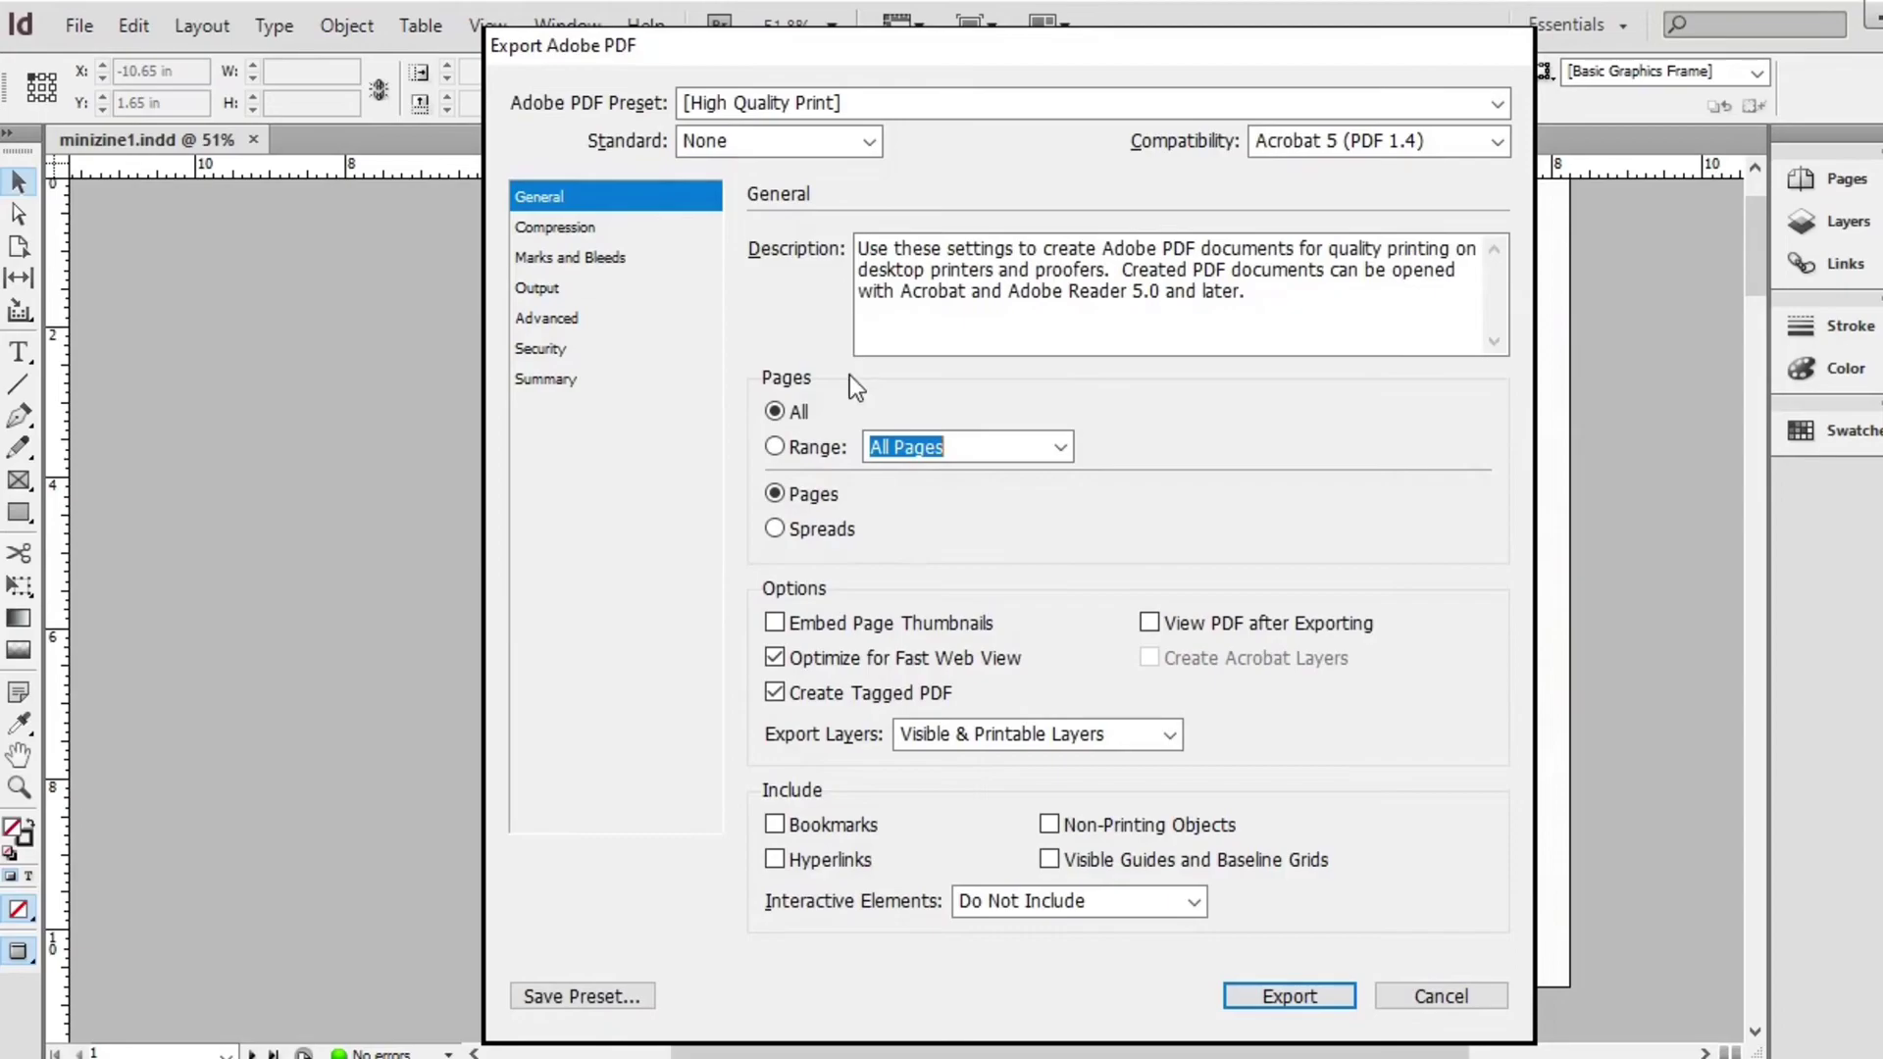
{"action": "left_click", "coordinate": [605, 235]}
{"action": "left_click", "coordinate": [618, 260]}
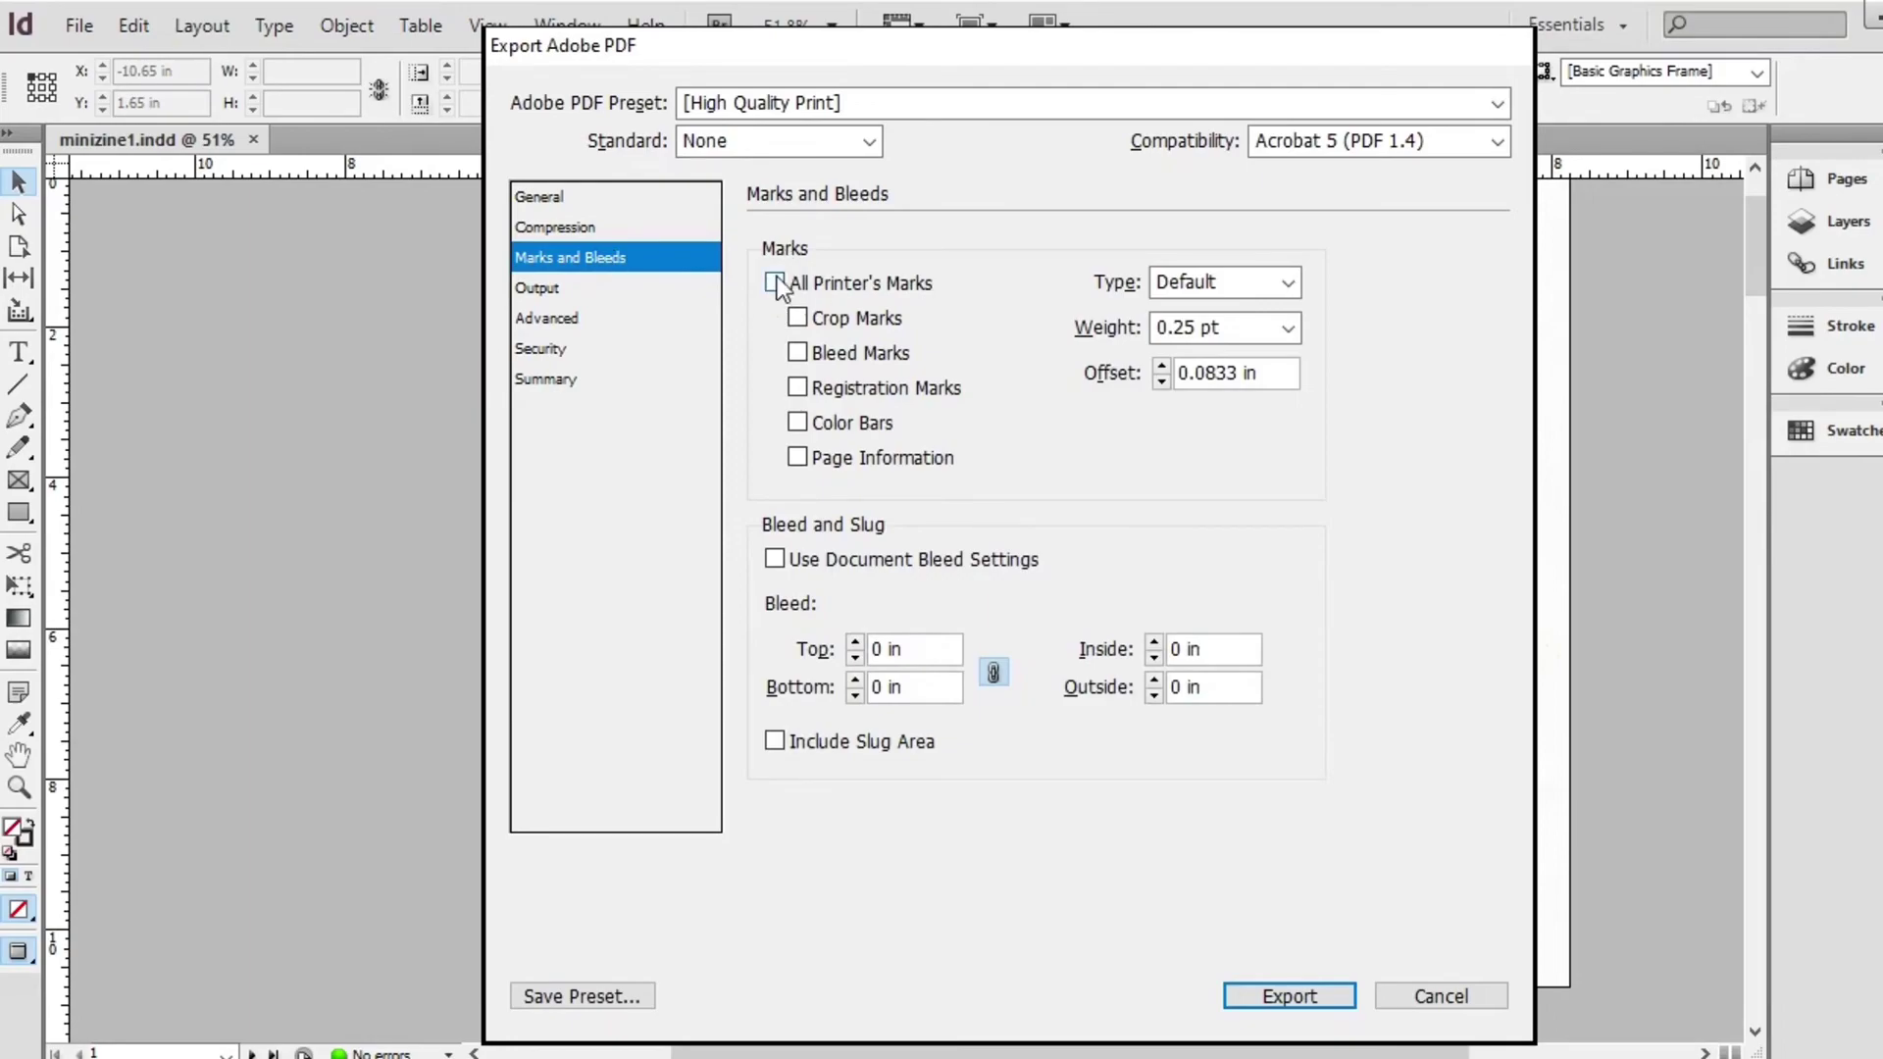
{"action": "left_click", "coordinate": [773, 283]}
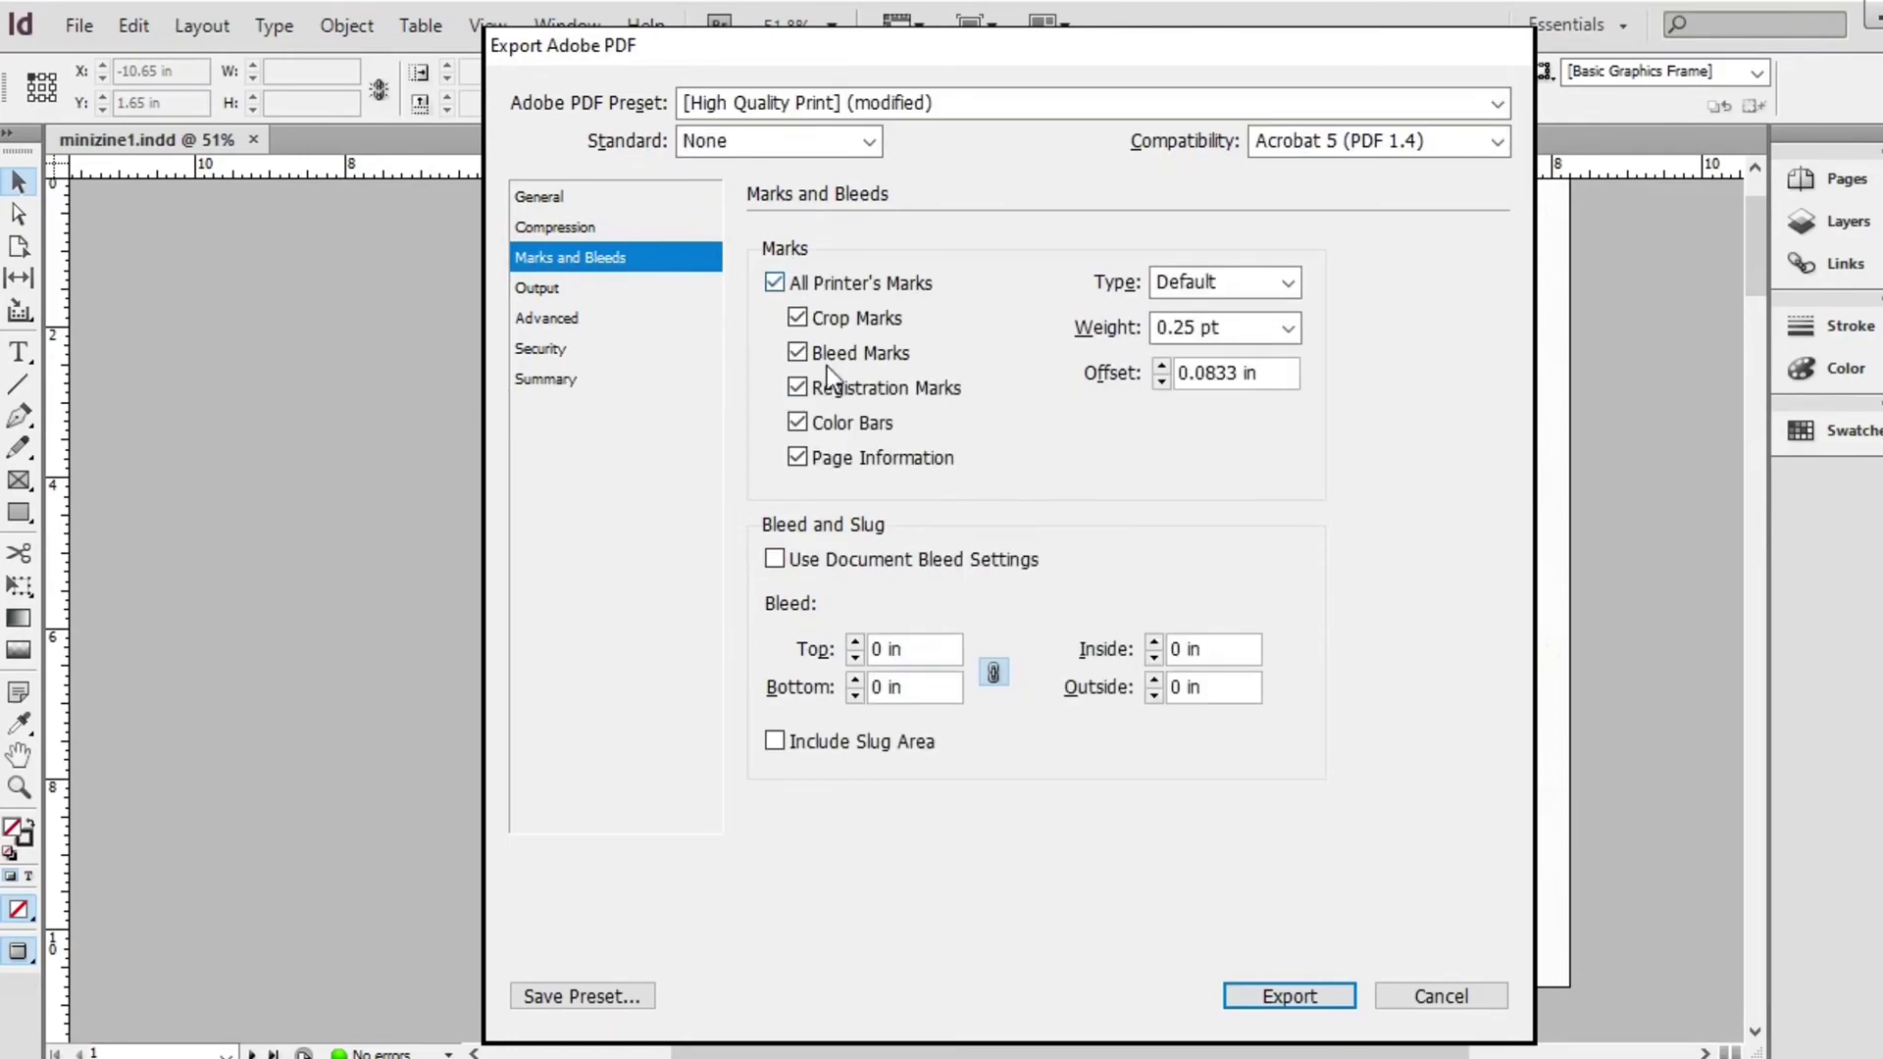
{"action": "left_click", "coordinate": [797, 388]}
{"action": "left_click", "coordinate": [798, 428]}
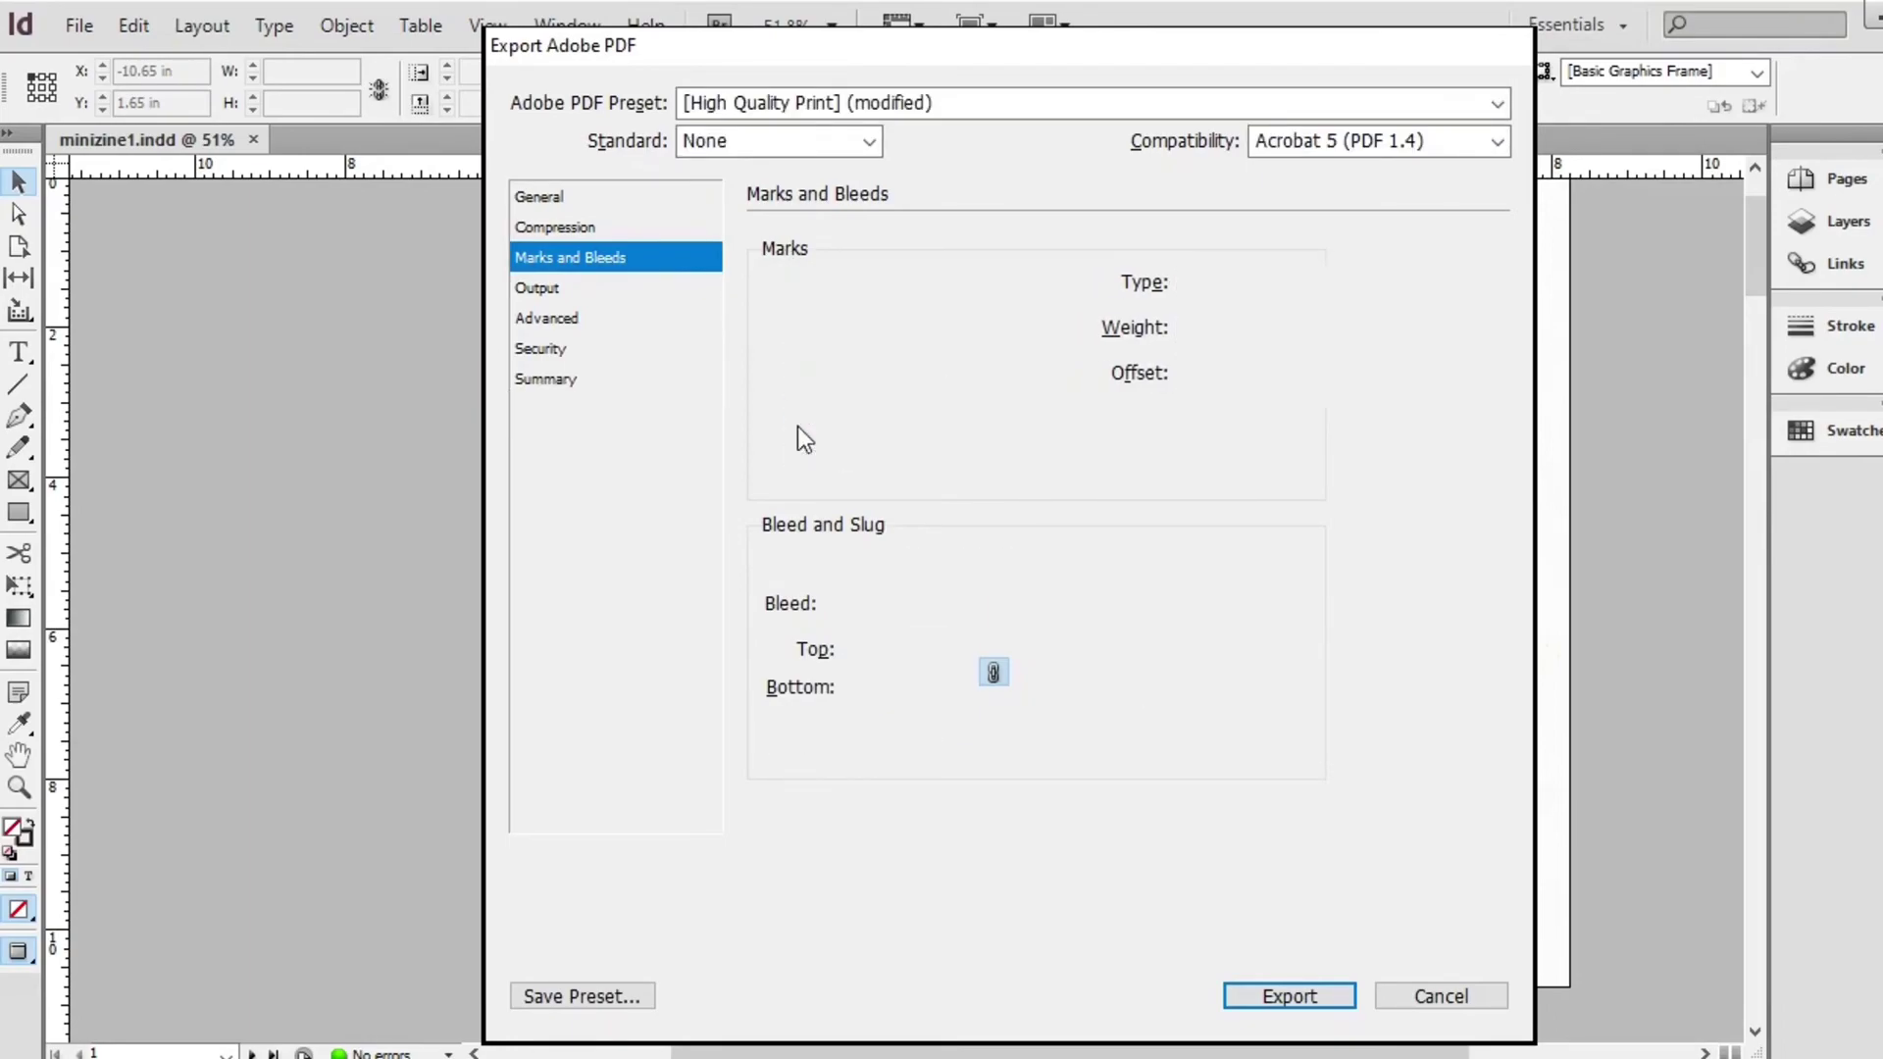
{"action": "left_click", "coordinate": [798, 460]}
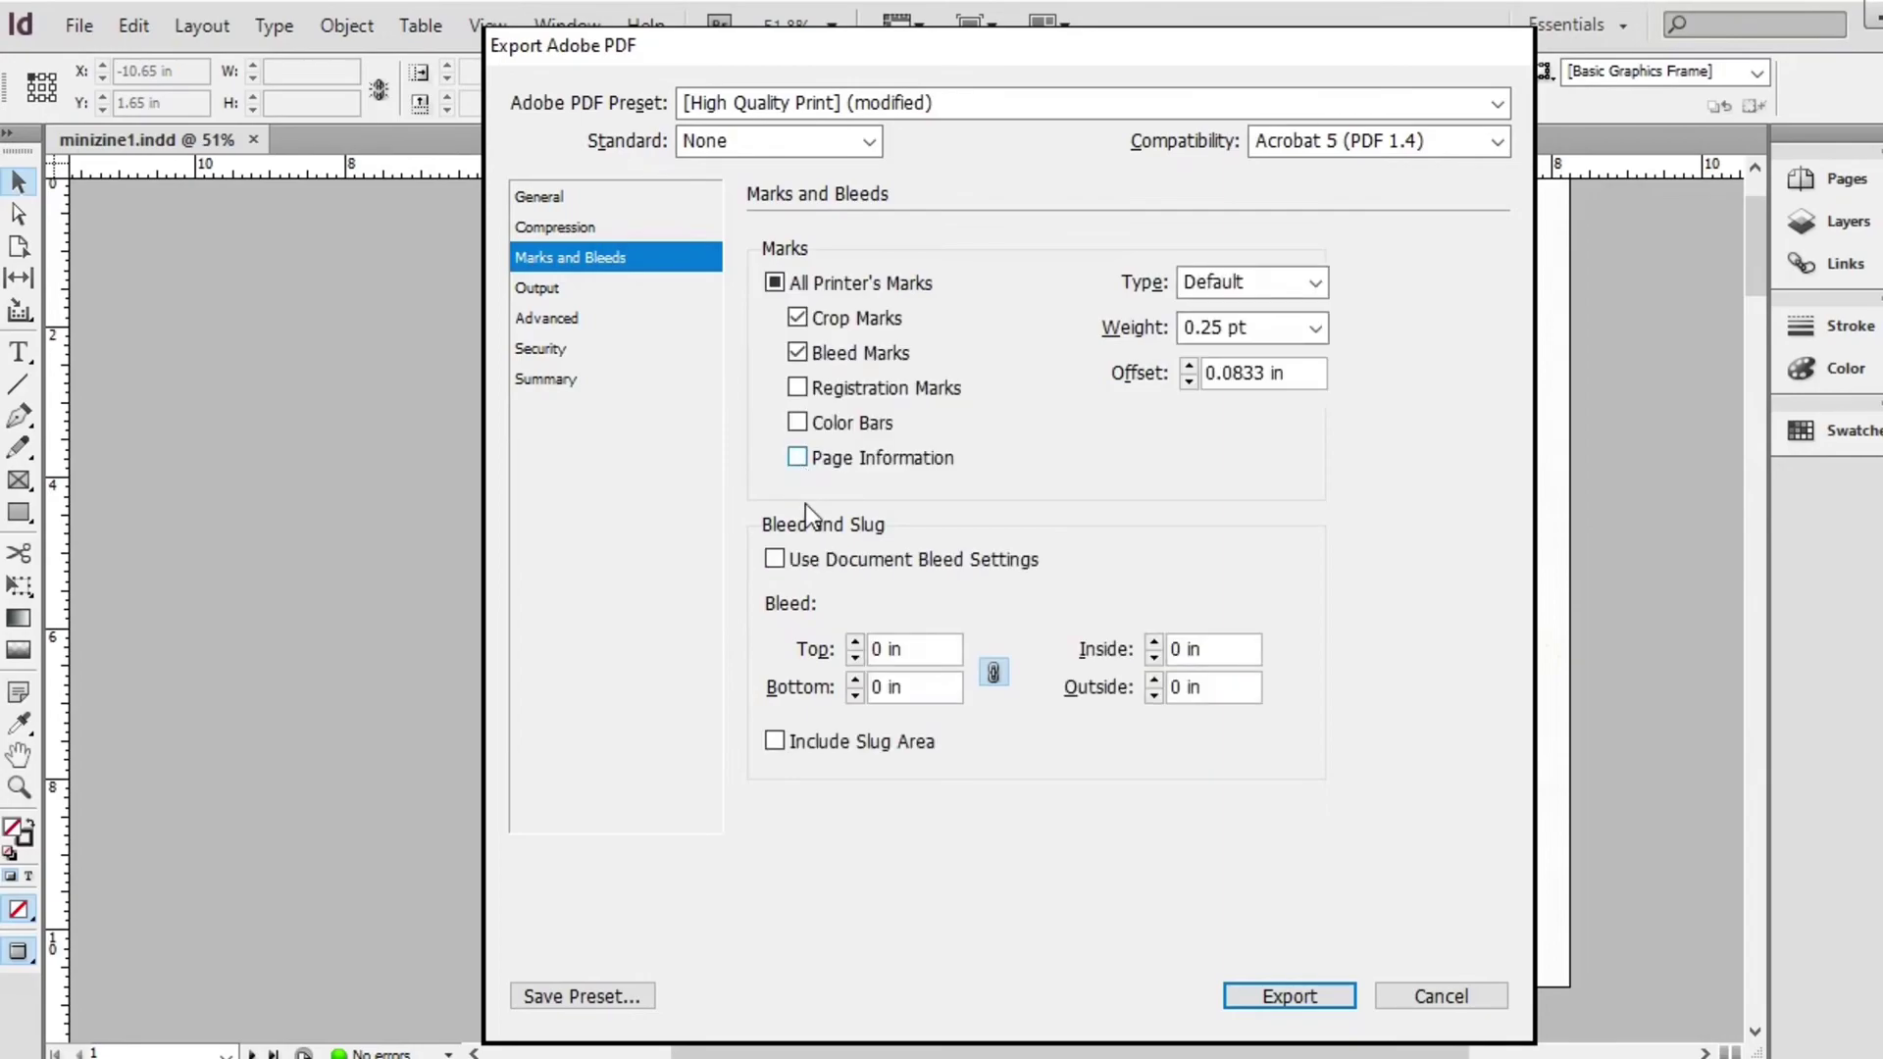
{"action": "left_click", "coordinate": [775, 560]}
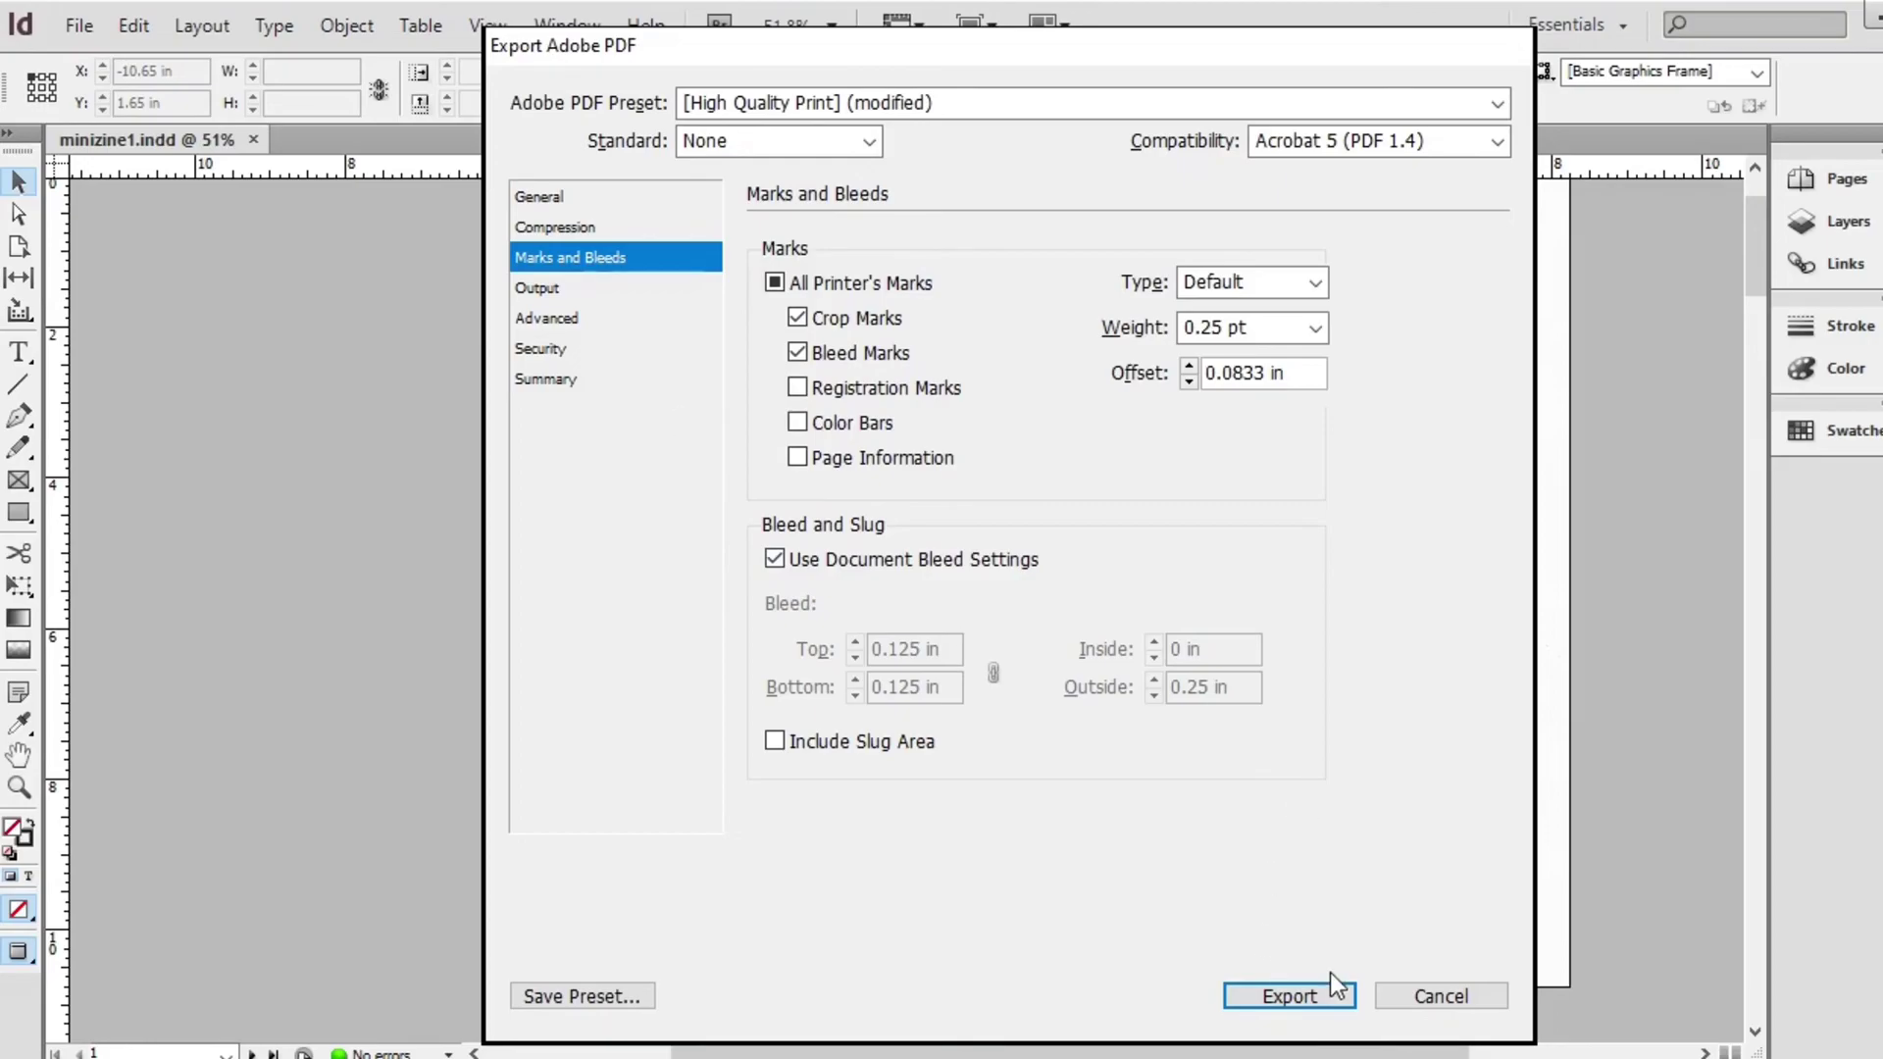
{"action": "left_click", "coordinate": [1290, 996]}
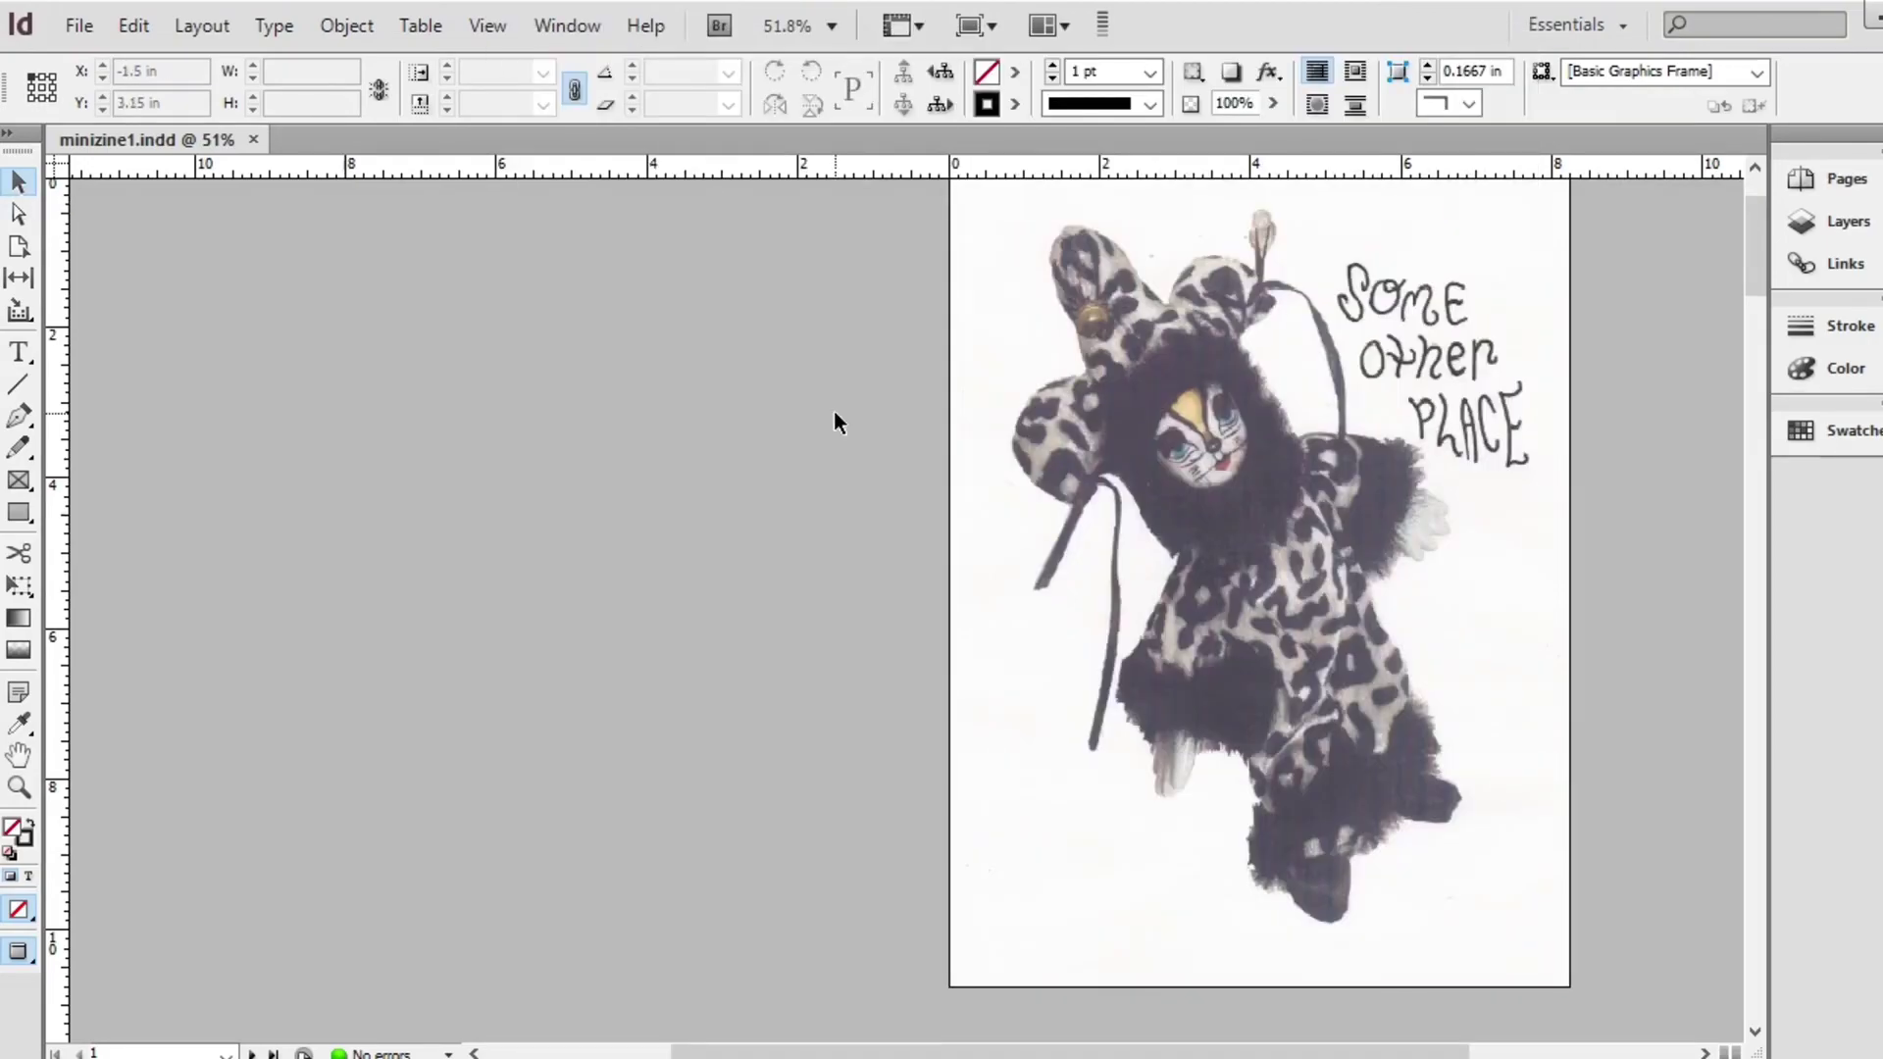
Scroll through pages 1 to 6 of minizine1q.pdf, checking the crop marks
{"action": "scroll", "coordinate": [927, 603], "scroll_direction": "down", "scroll_amount": 15}
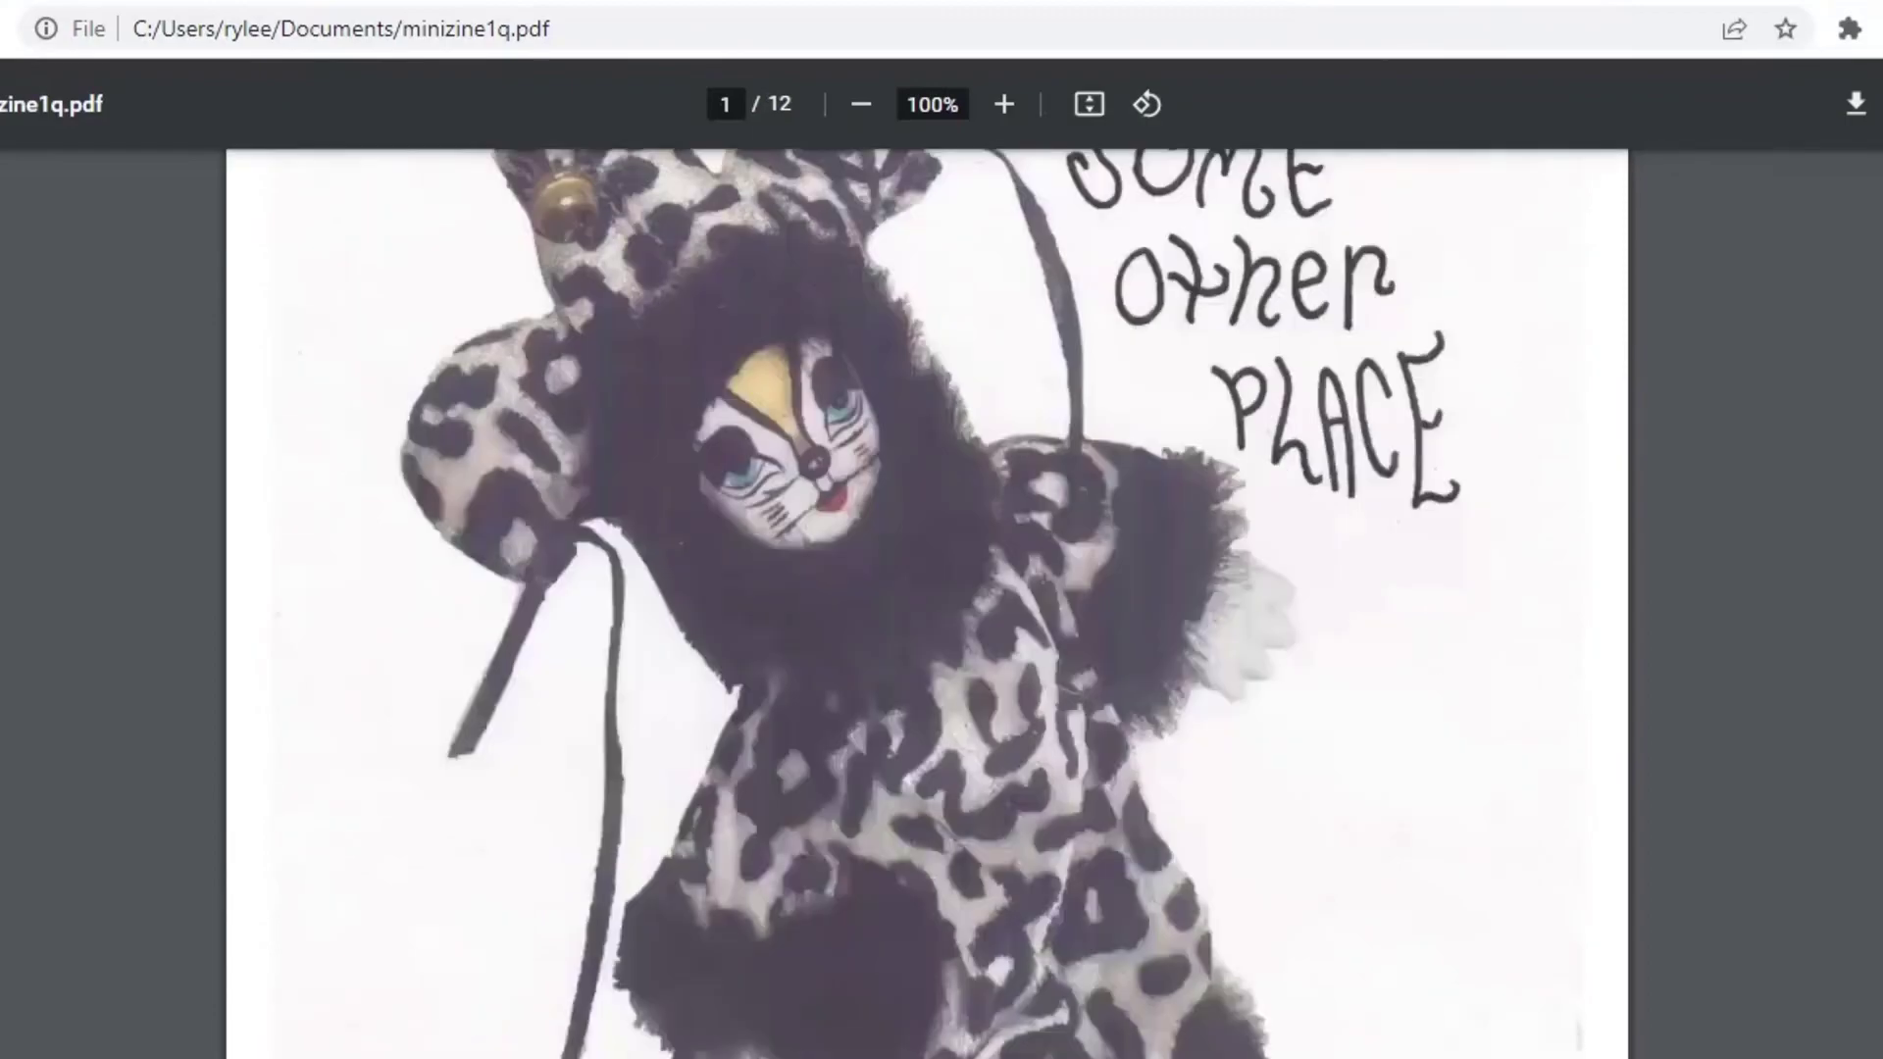
{"action": "scroll", "coordinate": [927, 603], "scroll_direction": "down", "scroll_amount": 2}
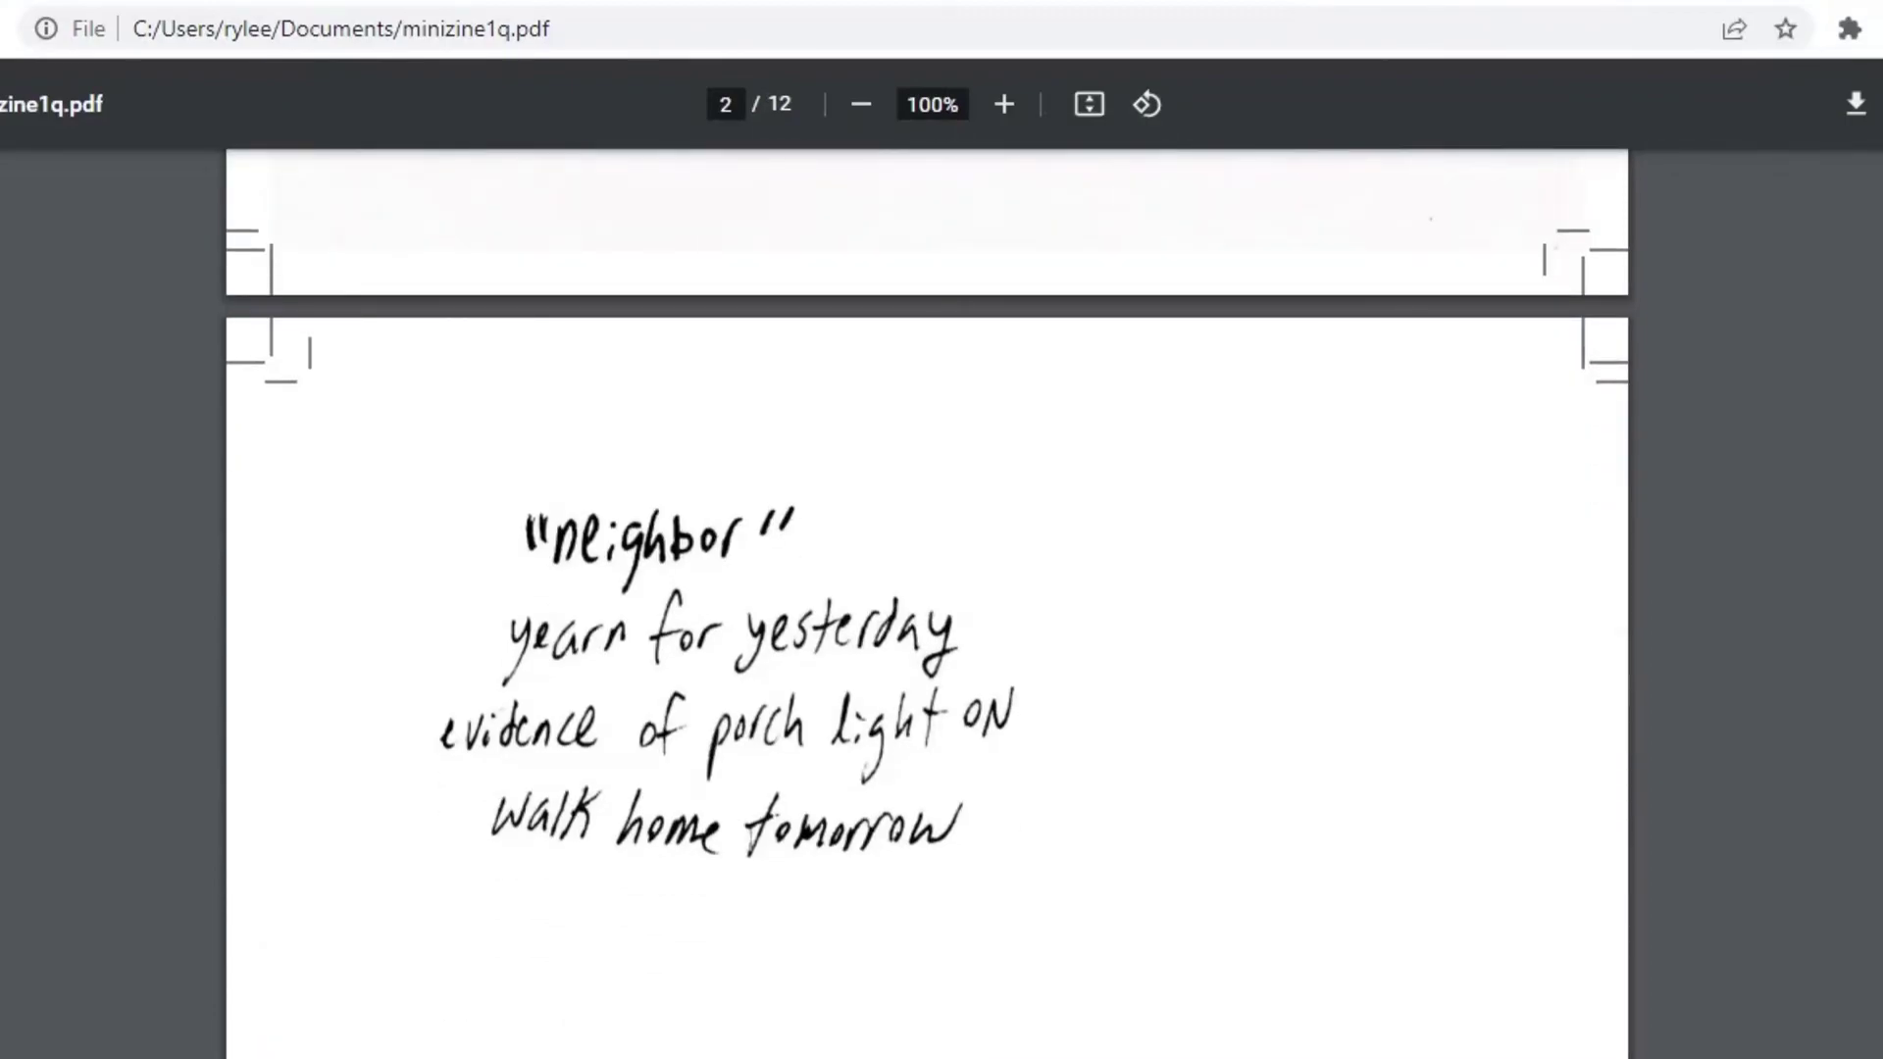
{"action": "scroll", "coordinate": [927, 603], "scroll_direction": "down", "scroll_amount": 20}
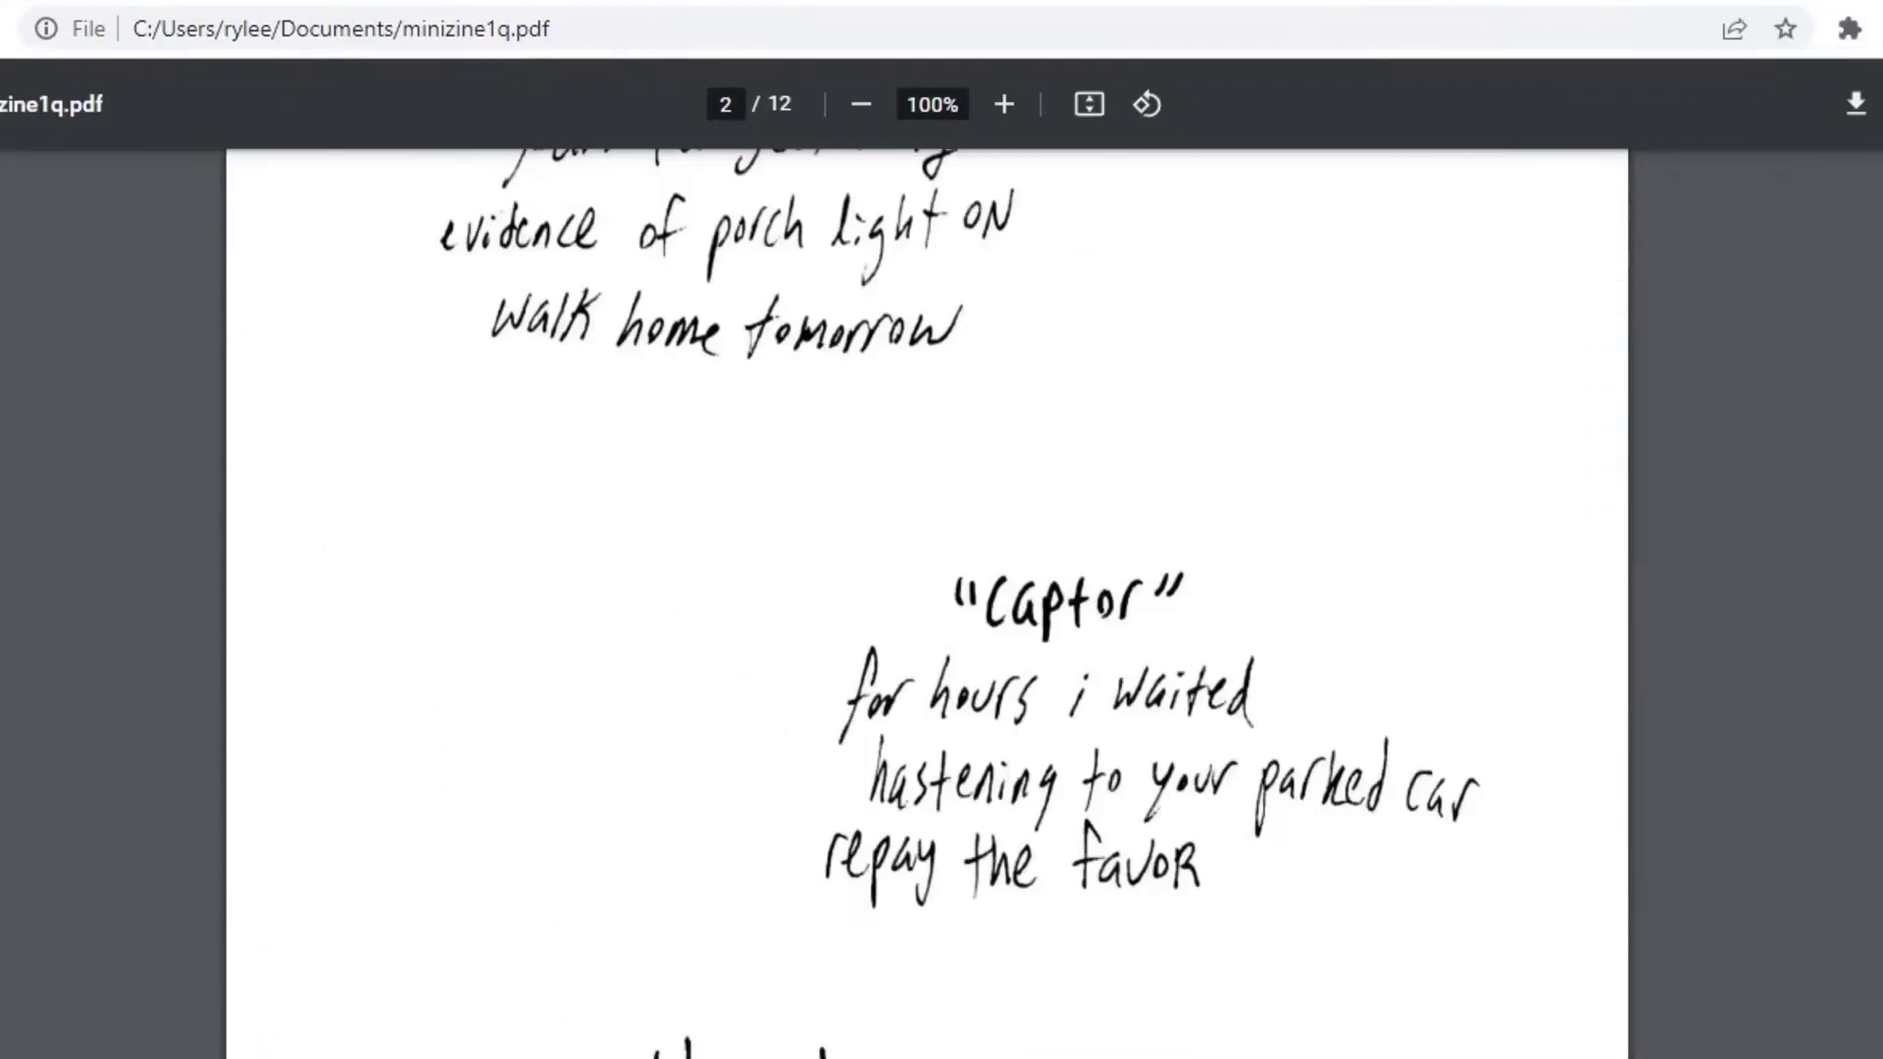
{"action": "scroll", "coordinate": [926, 603], "scroll_direction": "down", "scroll_amount": 6}
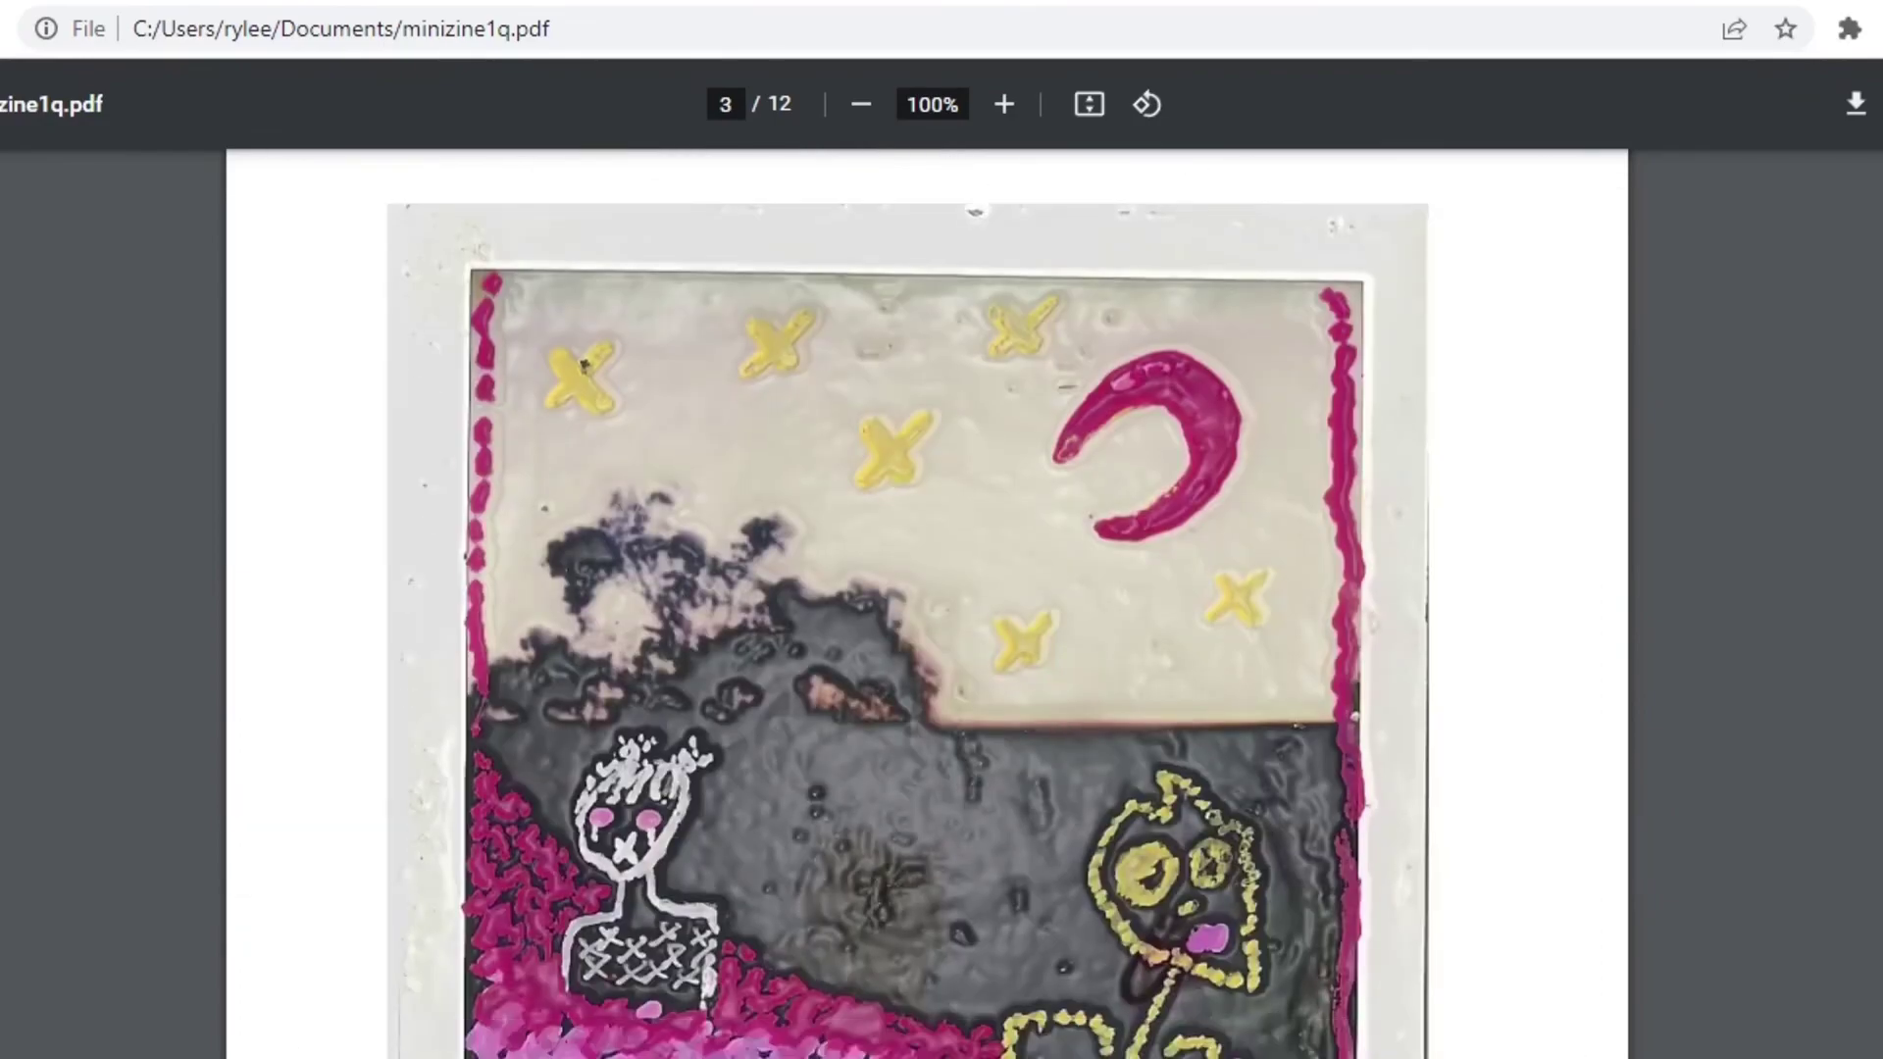
{"action": "scroll", "coordinate": [927, 603], "scroll_direction": "down", "scroll_amount": 12}
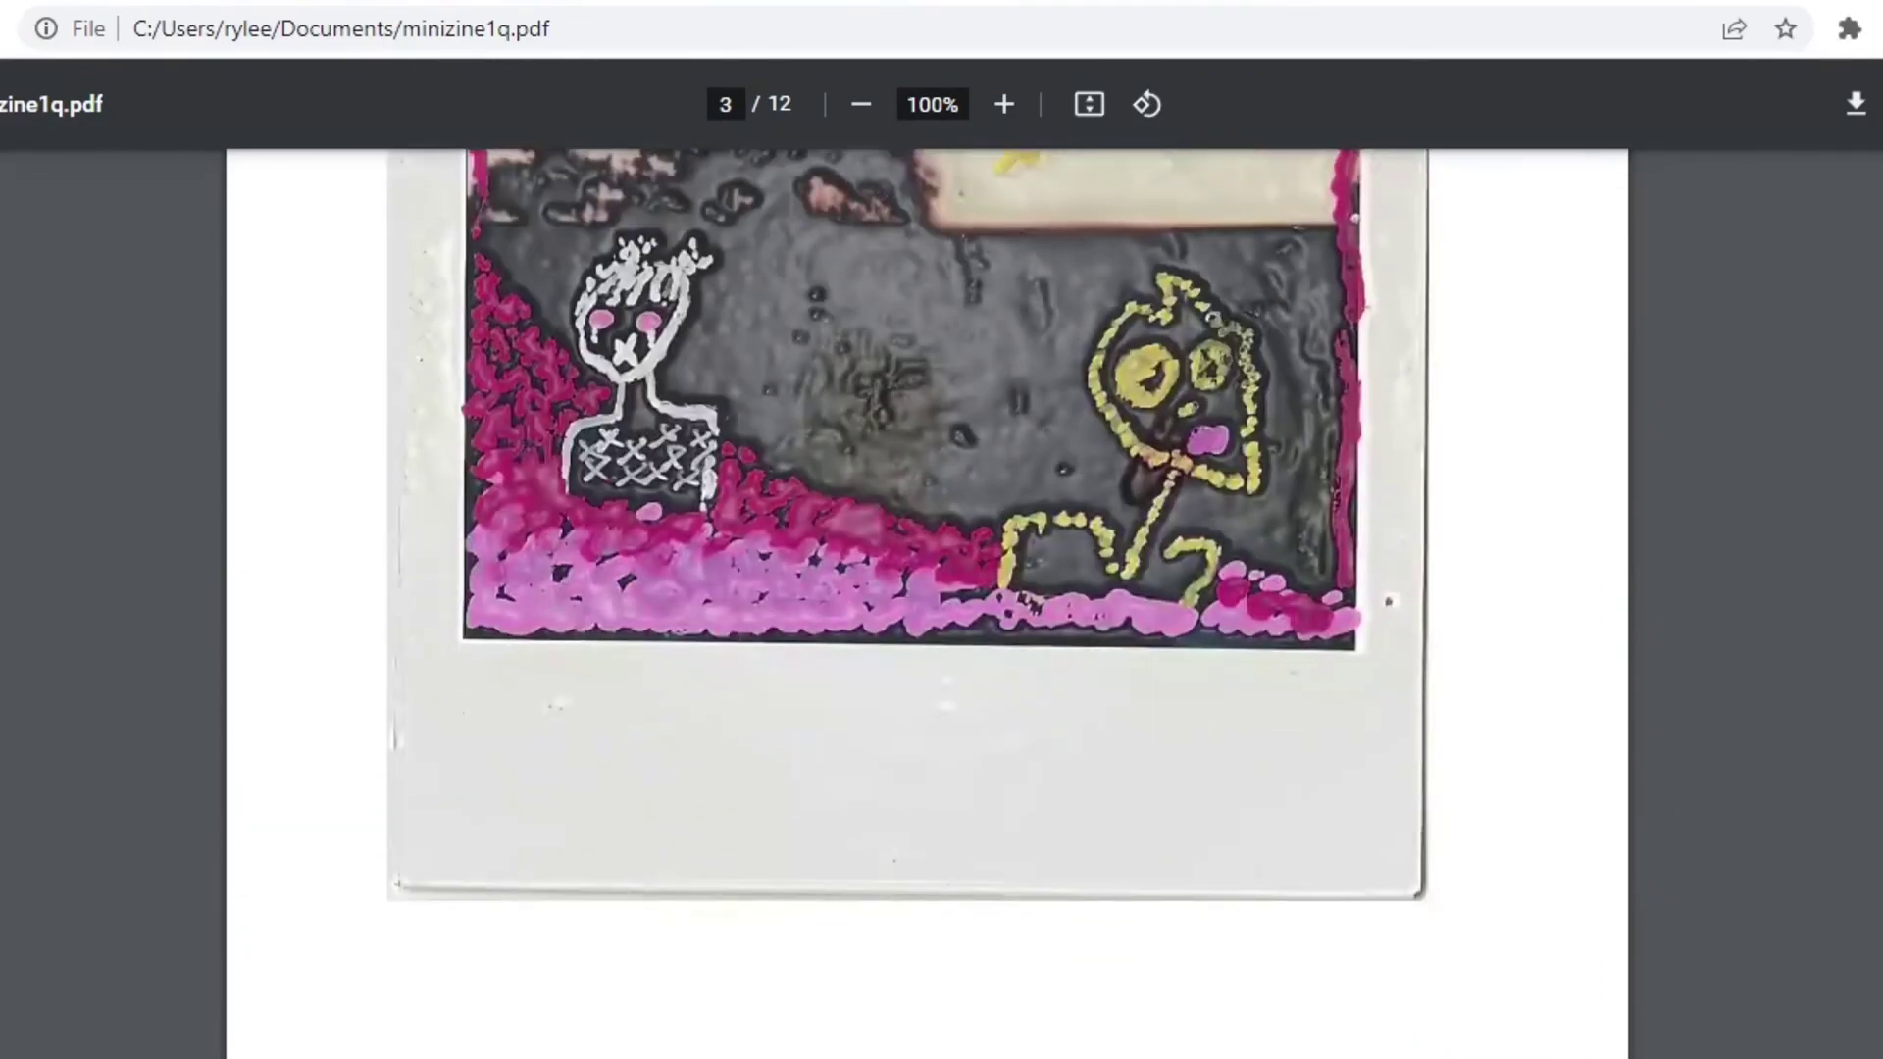
{"action": "scroll", "coordinate": [927, 603], "scroll_direction": "down", "scroll_amount": 10}
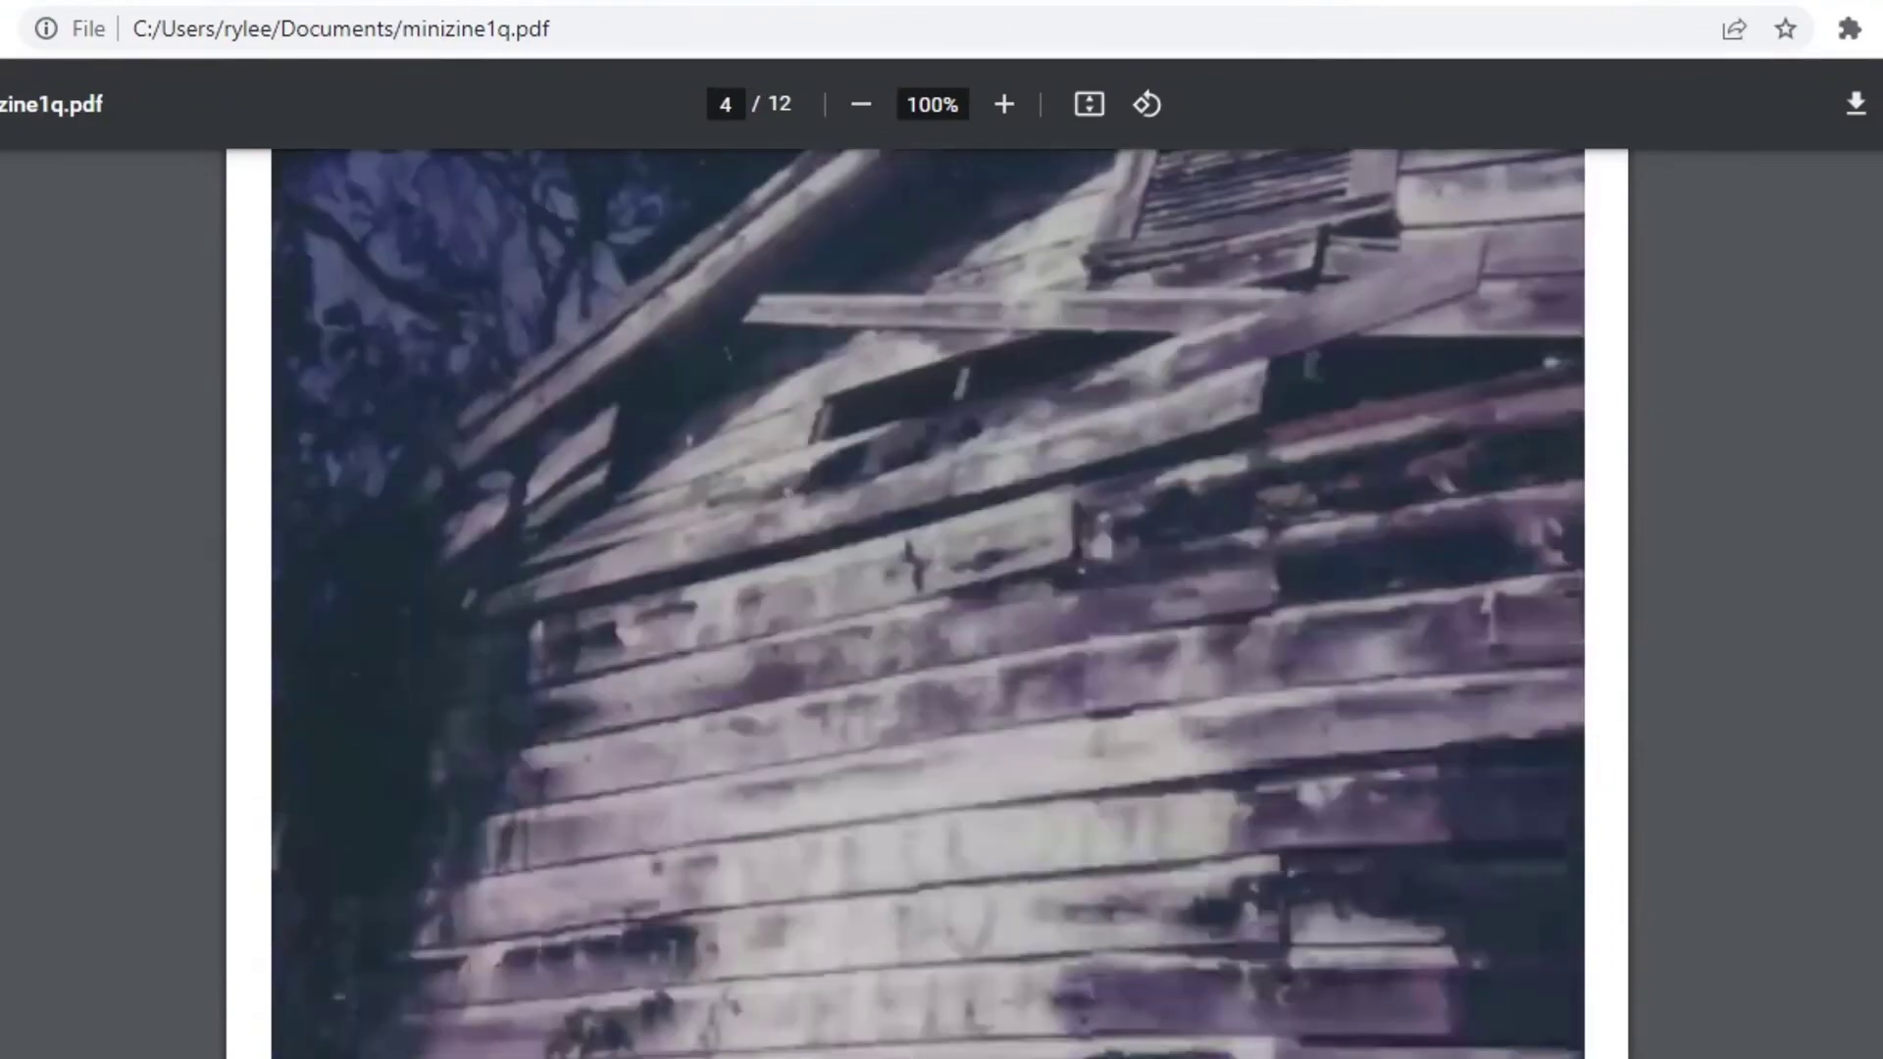
{"action": "scroll", "coordinate": [927, 603], "scroll_direction": "down", "scroll_amount": 18}
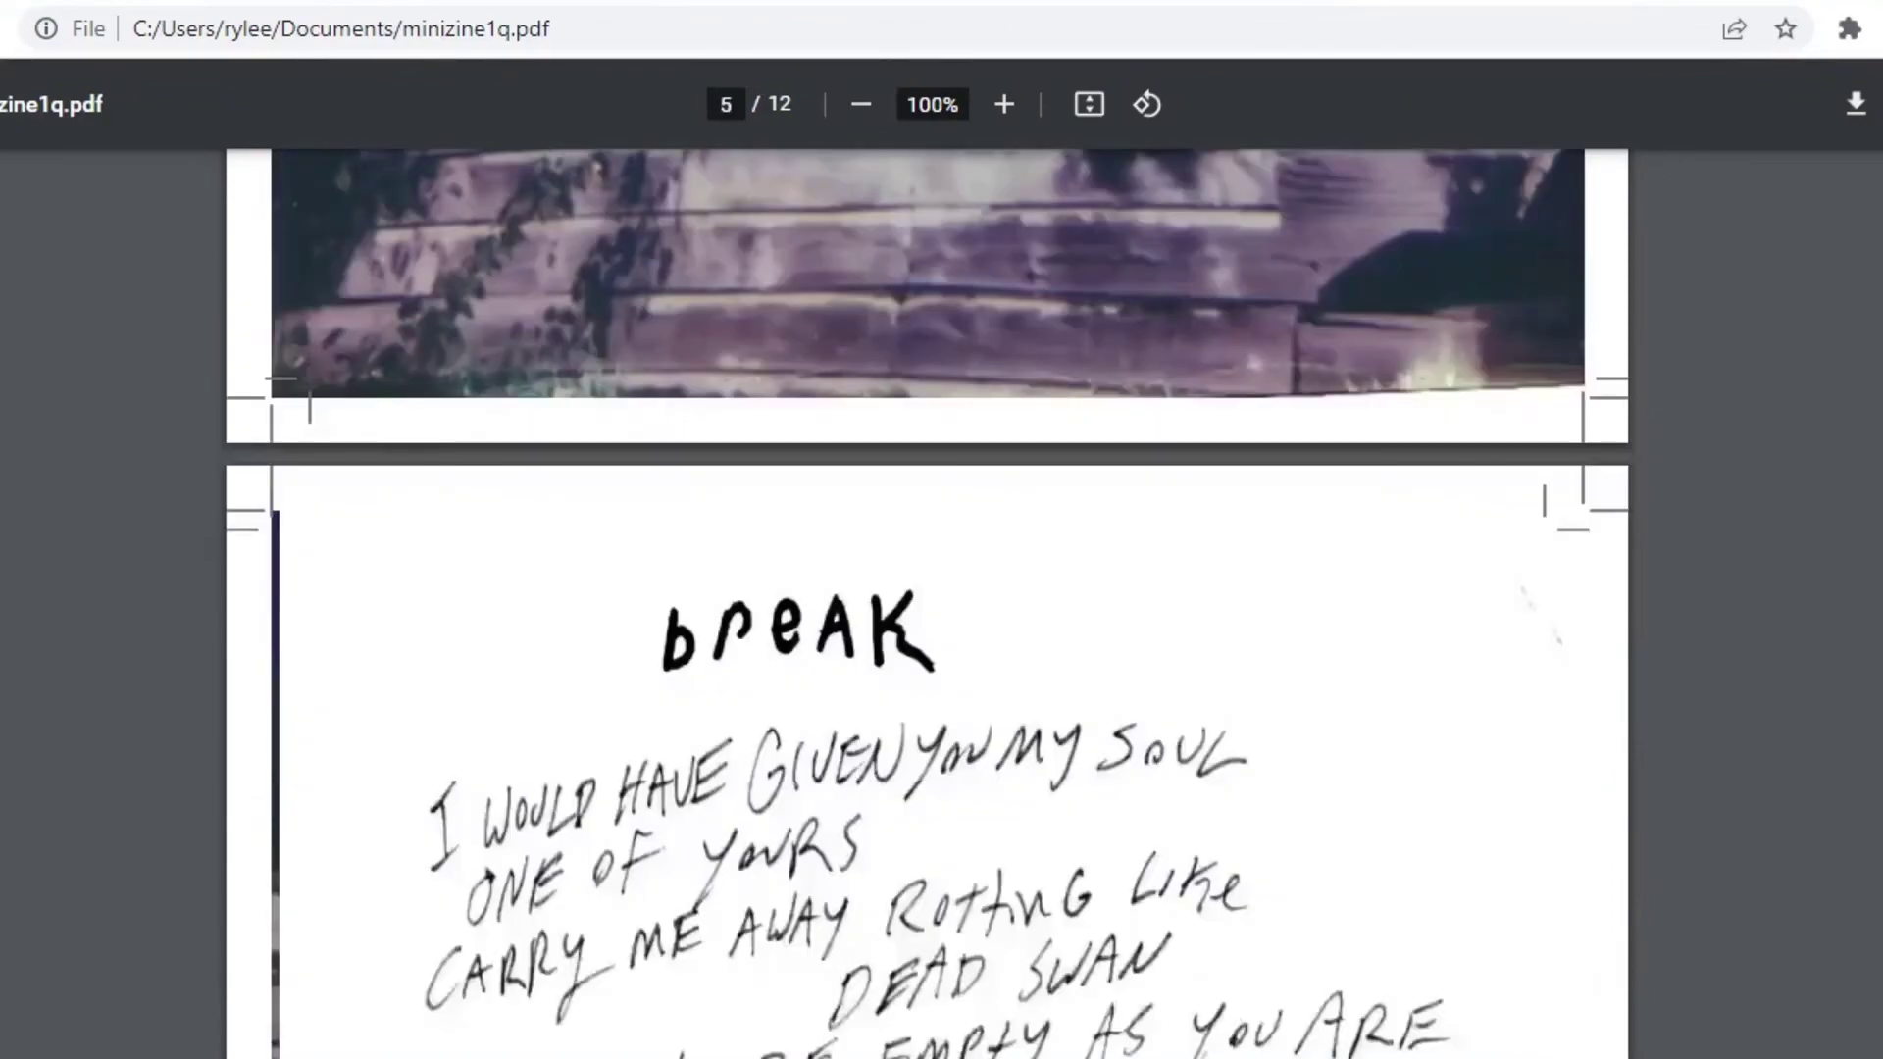